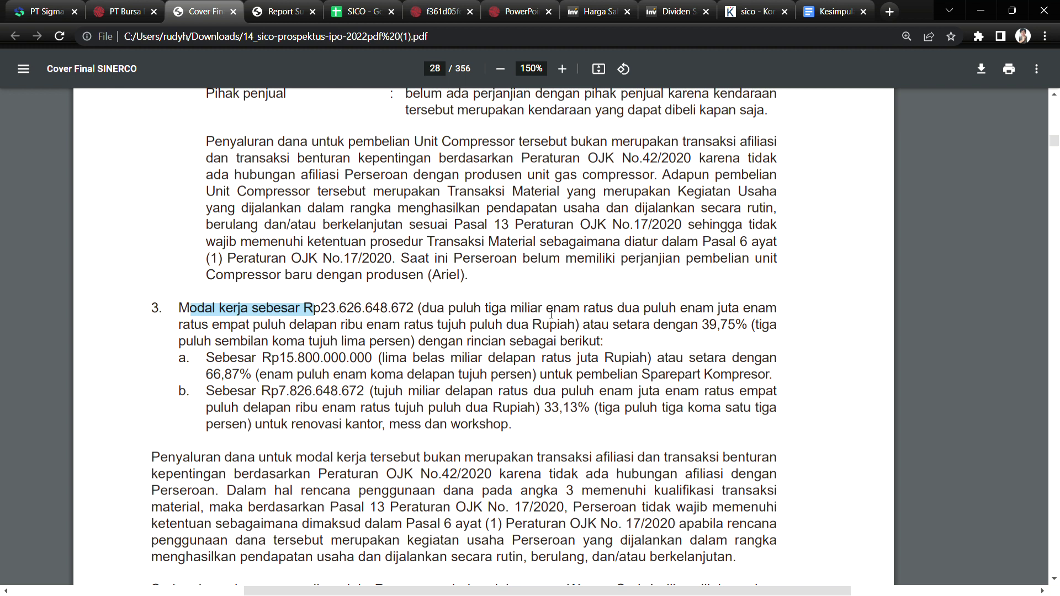
# Examine the working capital allocation in item 3 of the prospectus's use-of-proceeds section, highlighting its percentage share.
pyautogui.moveTo(704, 331); pyautogui.dragTo(729, 330)
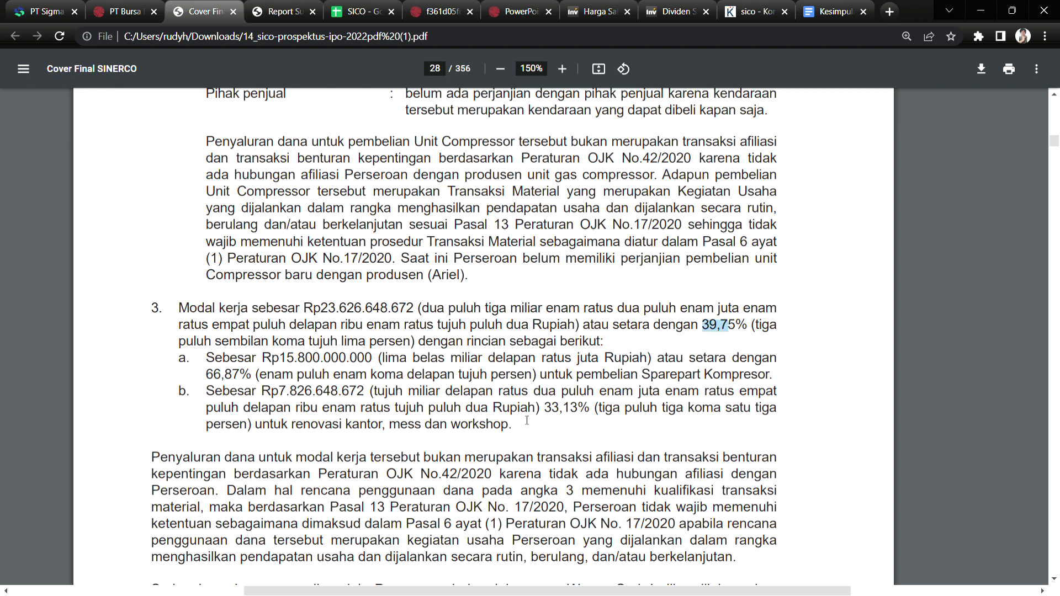
pyautogui.scroll(-8, 295, 386)
pyautogui.scroll(-2, 409, 469)
pyautogui.scroll(5, 409, 469)
pyautogui.scroll(-15, 408, 470)
pyautogui.scroll(15, 408, 470)
pyautogui.scroll(-4, 412, 471)
pyautogui.scroll(16, 412, 471)
pyautogui.scroll(7, 414, 475)
pyautogui.scroll(-14, 420, 479)
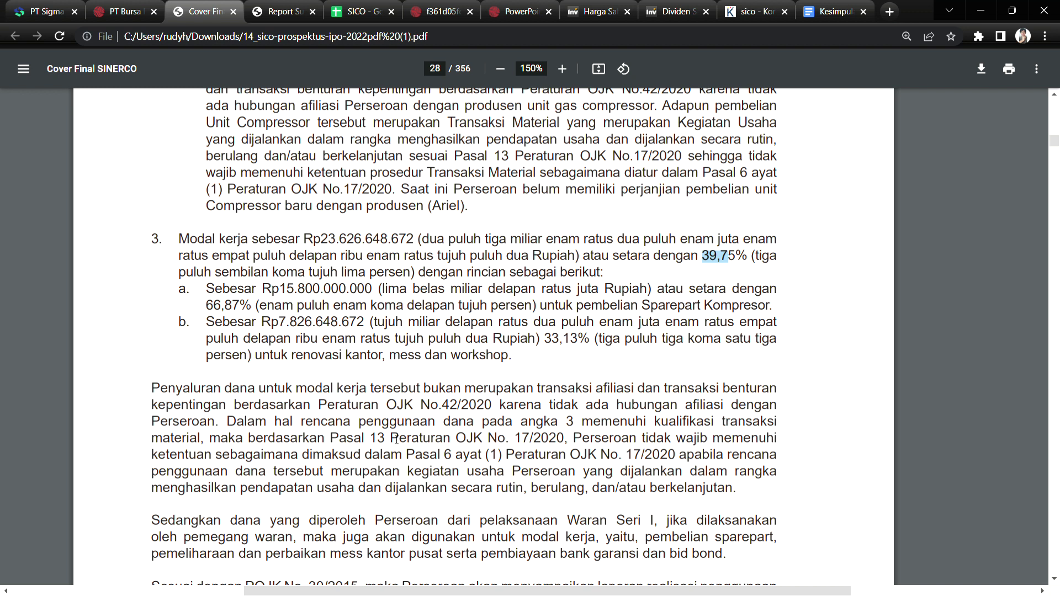
# Go back to item 2 of the planned use of proceeds and highlight the opening words on business development.
pyautogui.scroll(10, 573, 362)
pyautogui.scroll(4, 474, 325)
pyautogui.moveTo(218, 227); pyautogui.dragTo(435, 226)
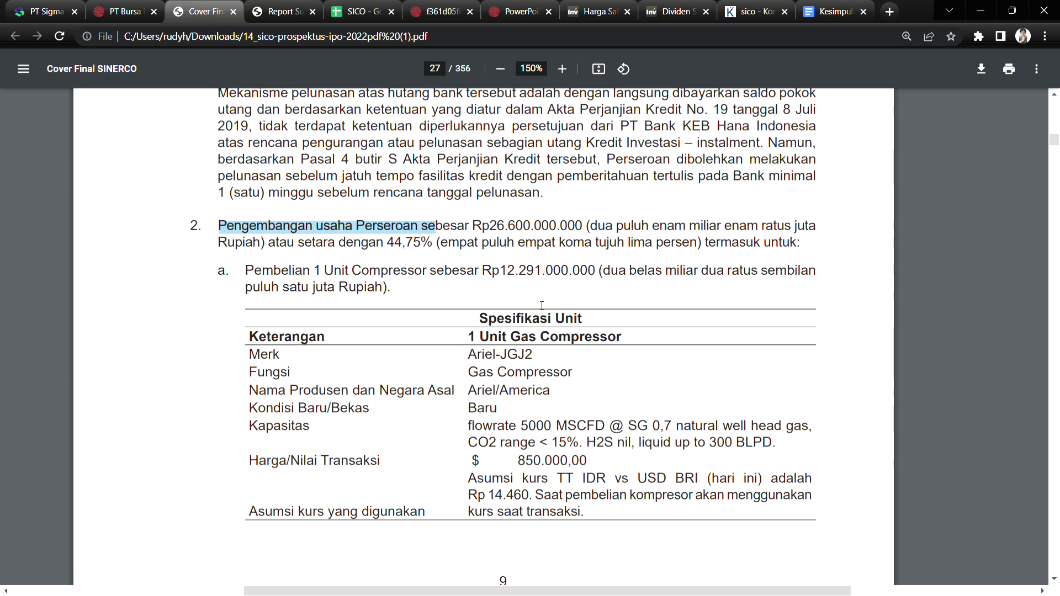
# Switch to the Q3-2022 financial report and review the assets in the statement of financial position, highlighting the September 30, 2022 heading.
pyautogui.click(282, 12)
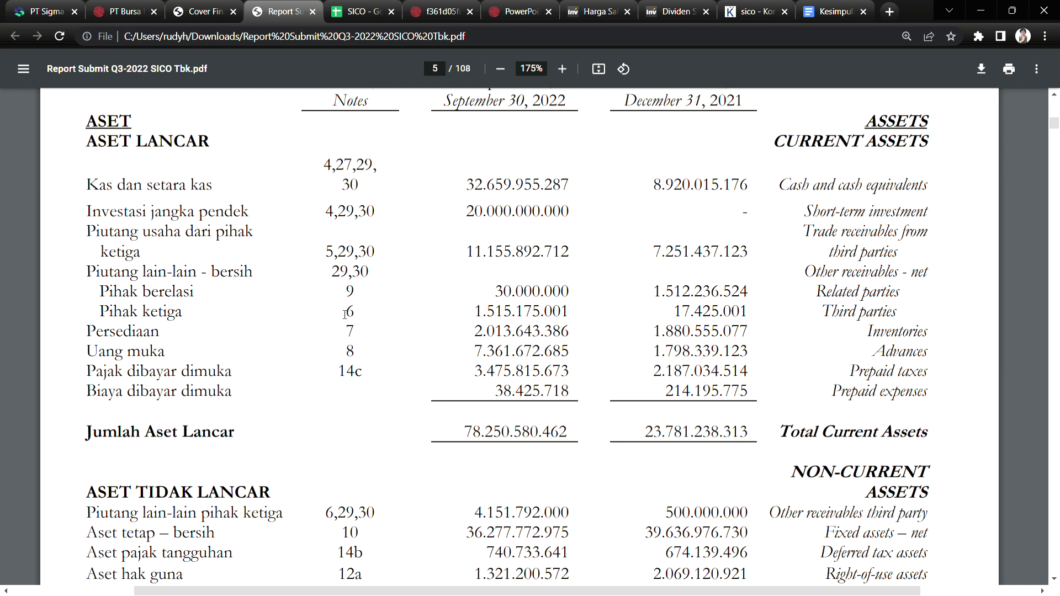
pyautogui.scroll(3, 441, 259)
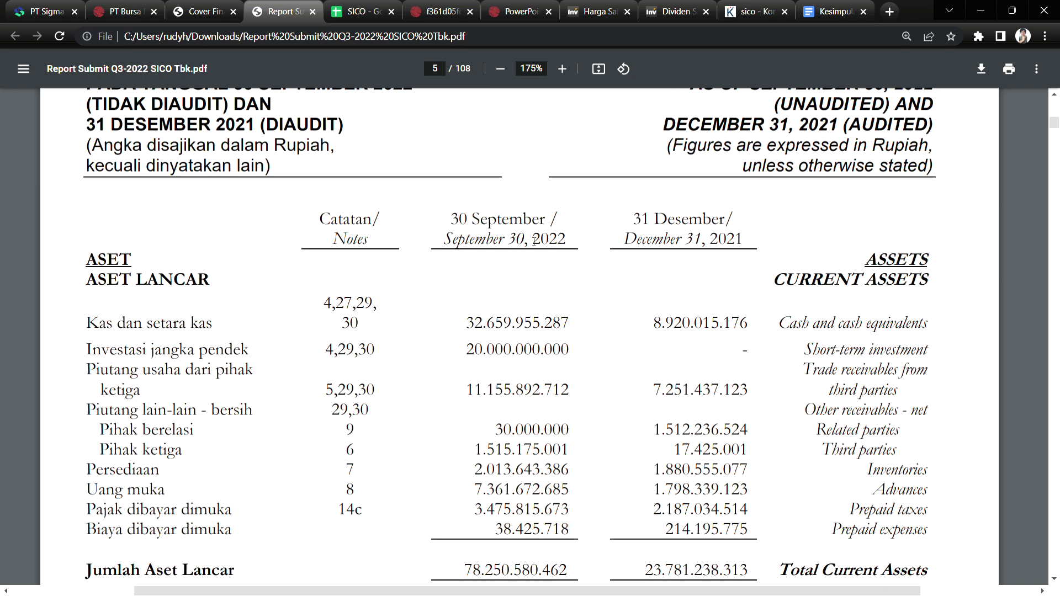
pyautogui.moveTo(450, 219); pyautogui.dragTo(566, 243)
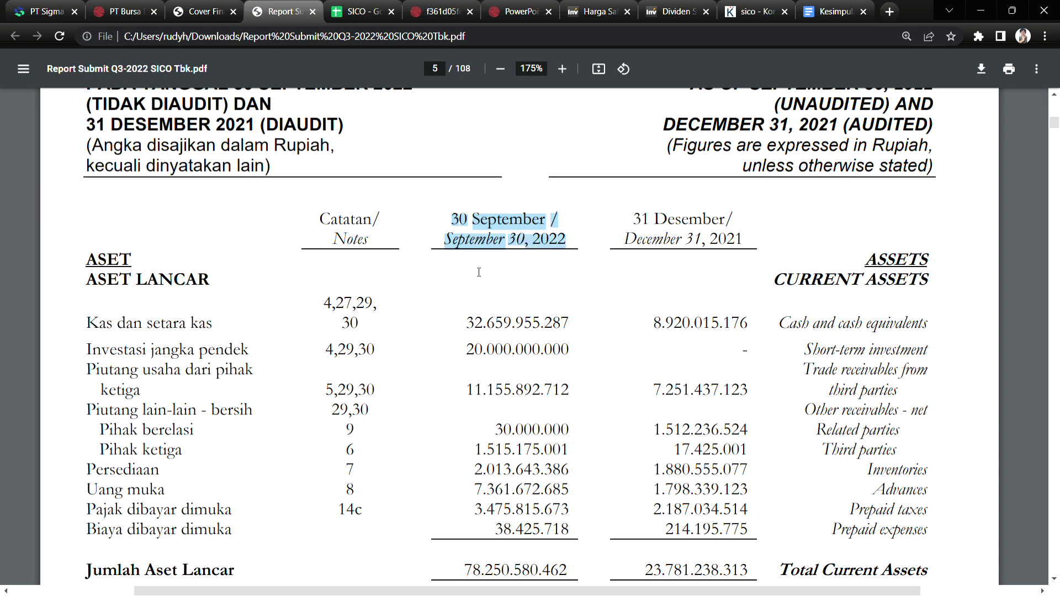
pyautogui.click(404, 303)
pyautogui.scroll(2, 404, 304)
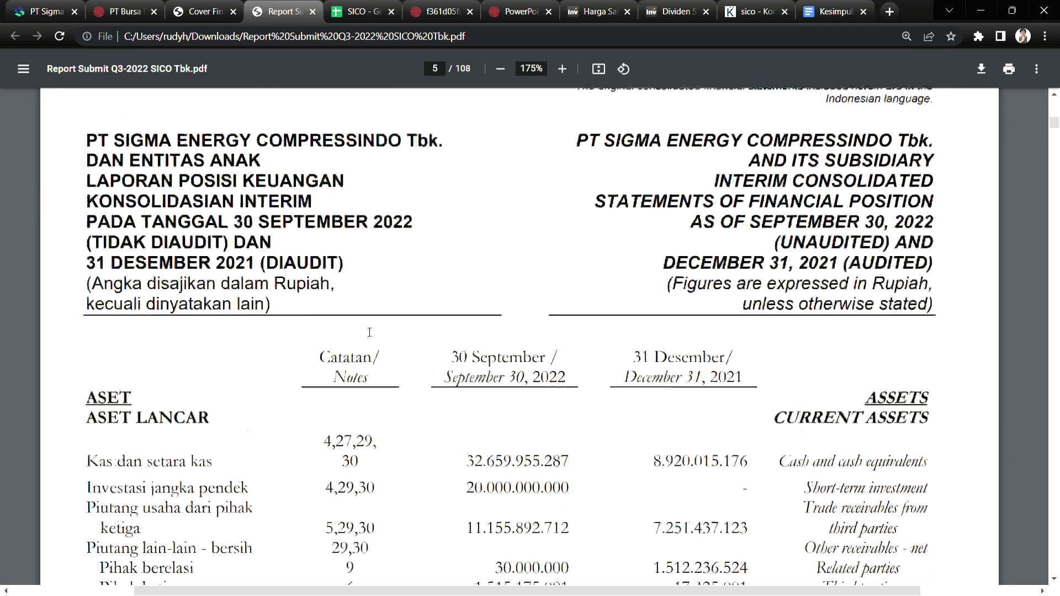
pyautogui.scroll(-6, 387, 320)
pyautogui.scroll(-5, 370, 335)
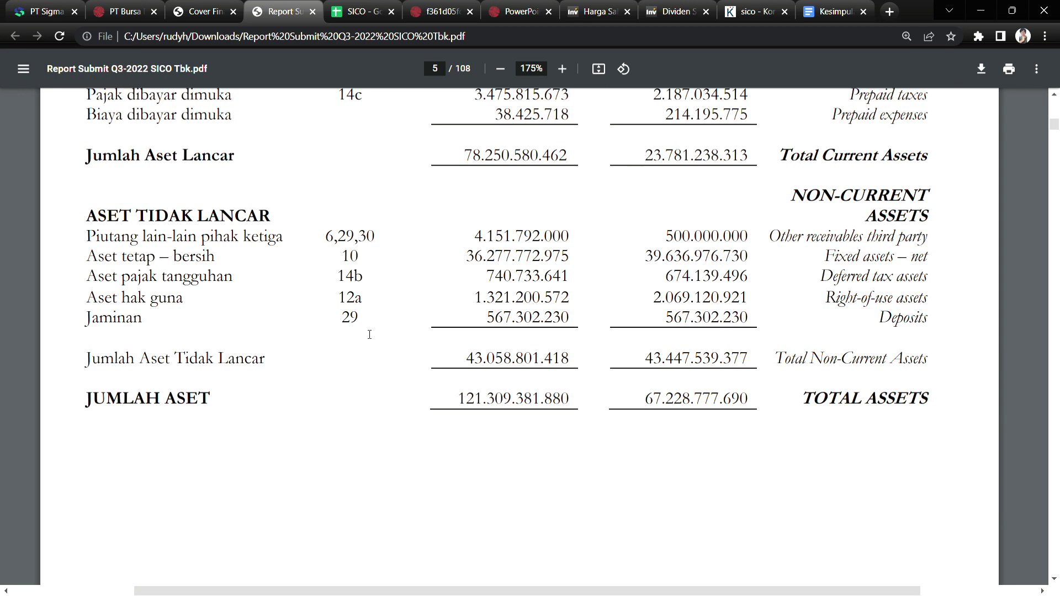
pyautogui.scroll(7, 1051, 101)
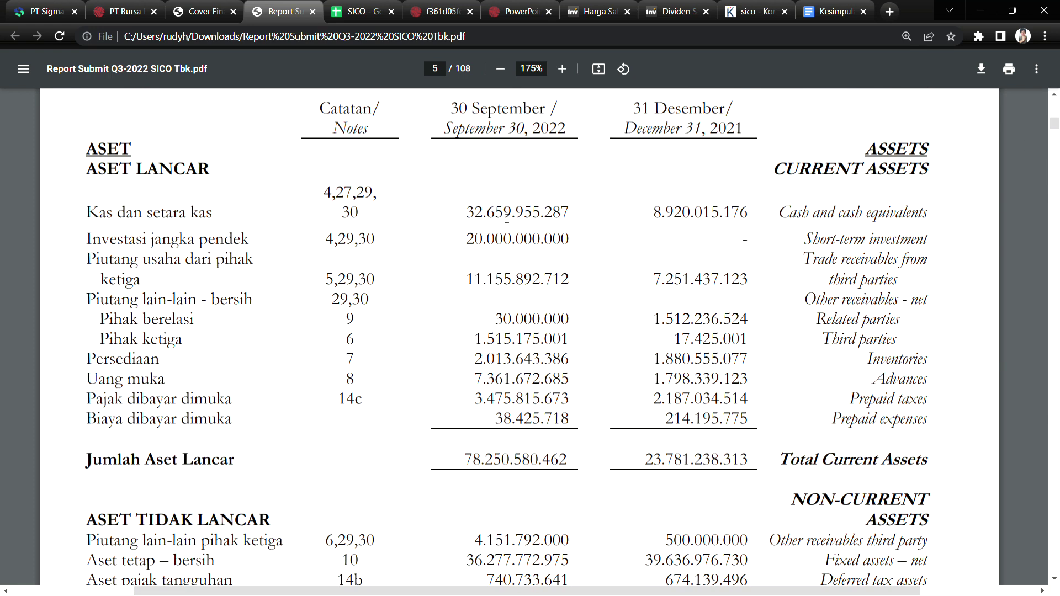
# Highlight the leading digits of September 2022 cash and short-term investment, the Rupiah presentation remark, and the short-term investment's note references.
pyautogui.moveTo(472, 216); pyautogui.dragTo(488, 218)
pyautogui.scroll(2, 435, 104)
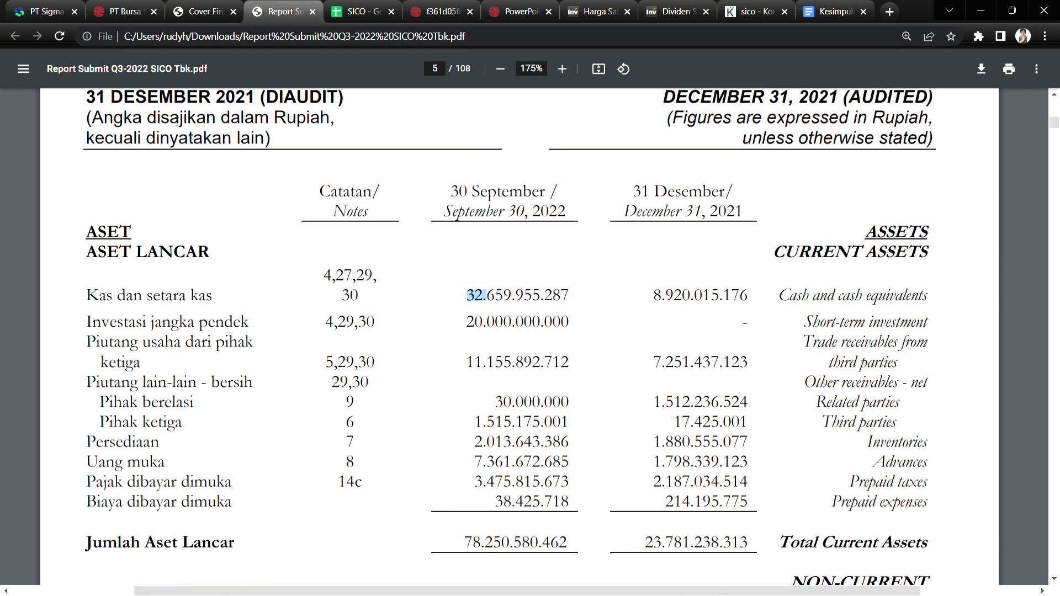
pyautogui.moveTo(171, 118); pyautogui.dragTo(307, 118)
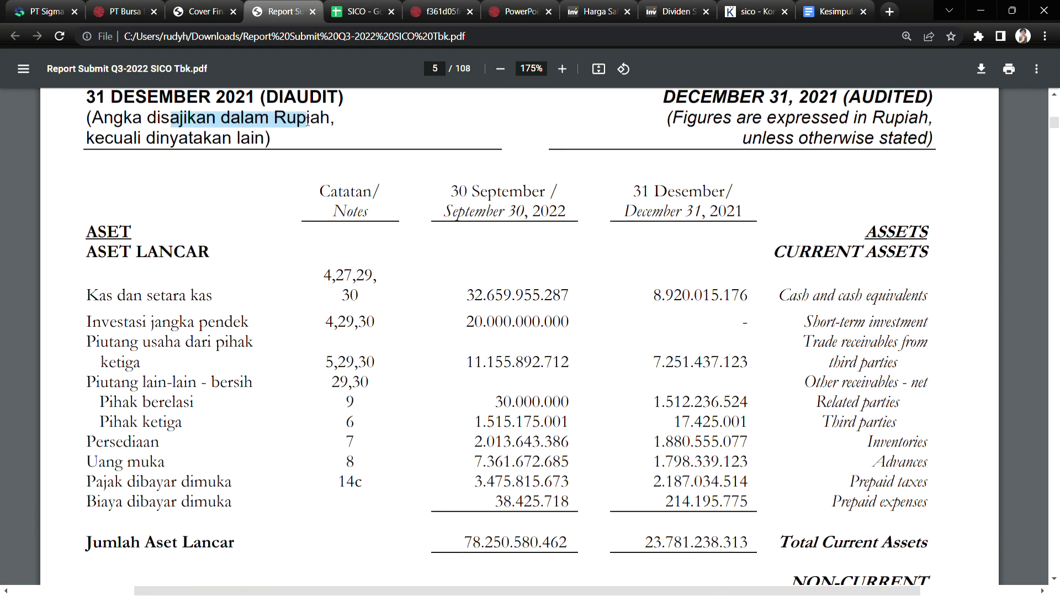
pyautogui.click(1053, 578)
pyautogui.moveTo(467, 268); pyautogui.dragTo(490, 303)
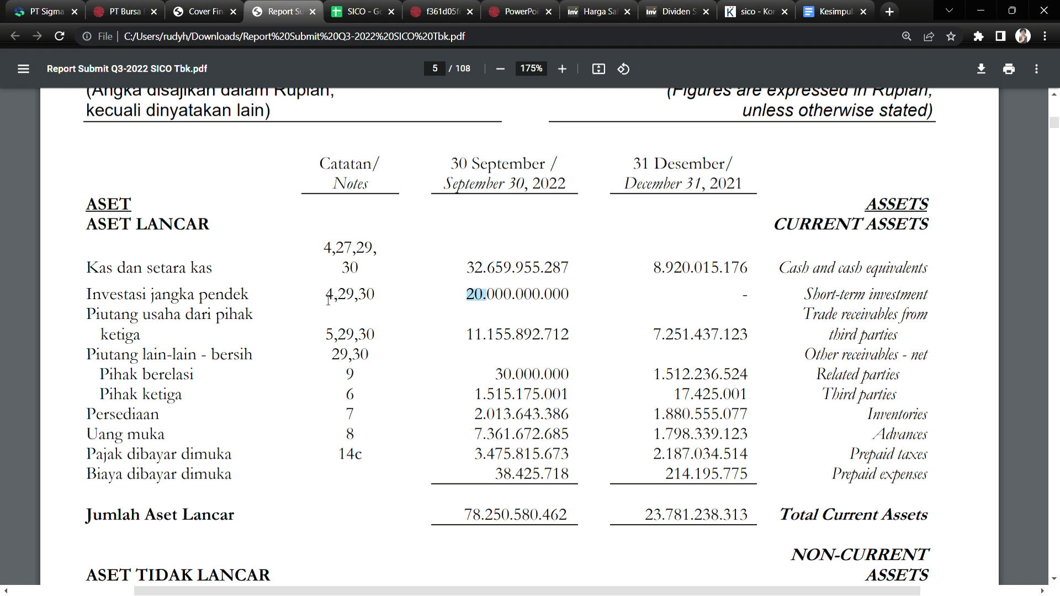
pyautogui.moveTo(329, 300); pyautogui.dragTo(395, 299)
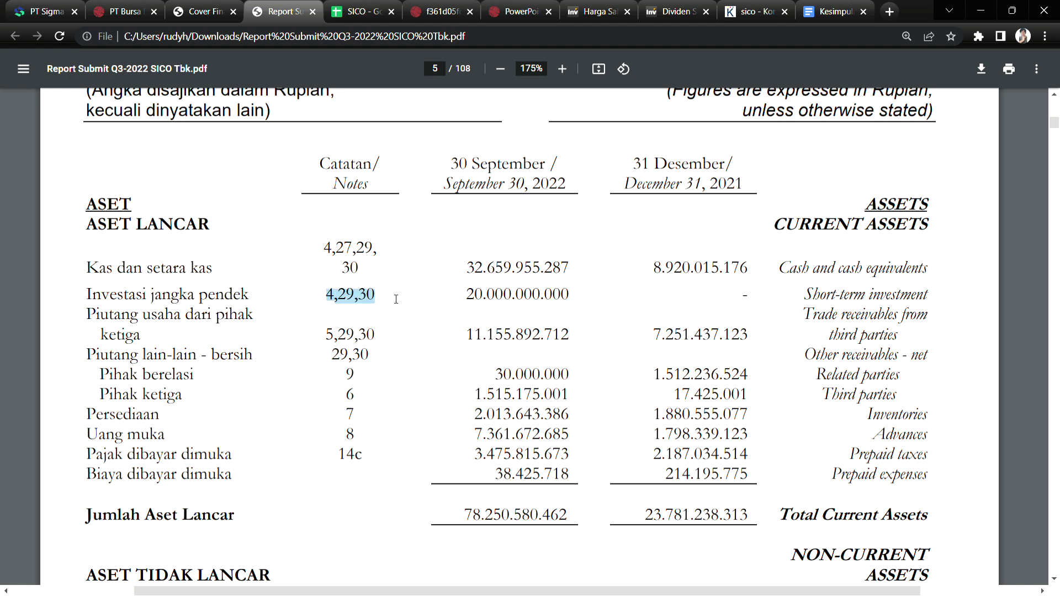
# Find note 4 on cash and cash equivalents, review its bank-by-bank breakdown, and highlight the PT Bank Keb Hana deposit.
pyautogui.moveTo(1057, 138); pyautogui.dragTo(1056, 330)
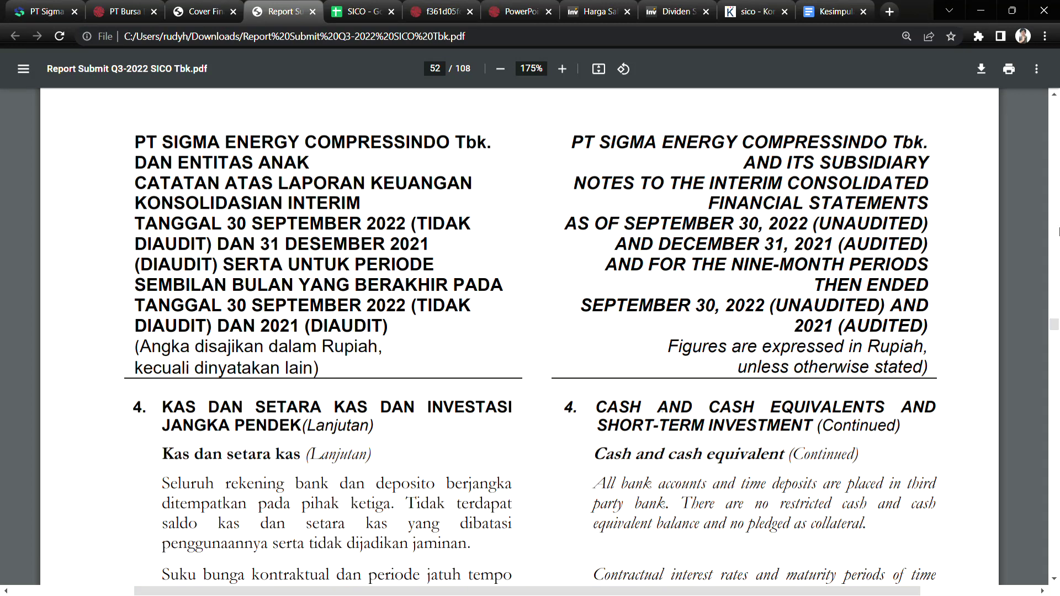
pyautogui.click(1054, 94)
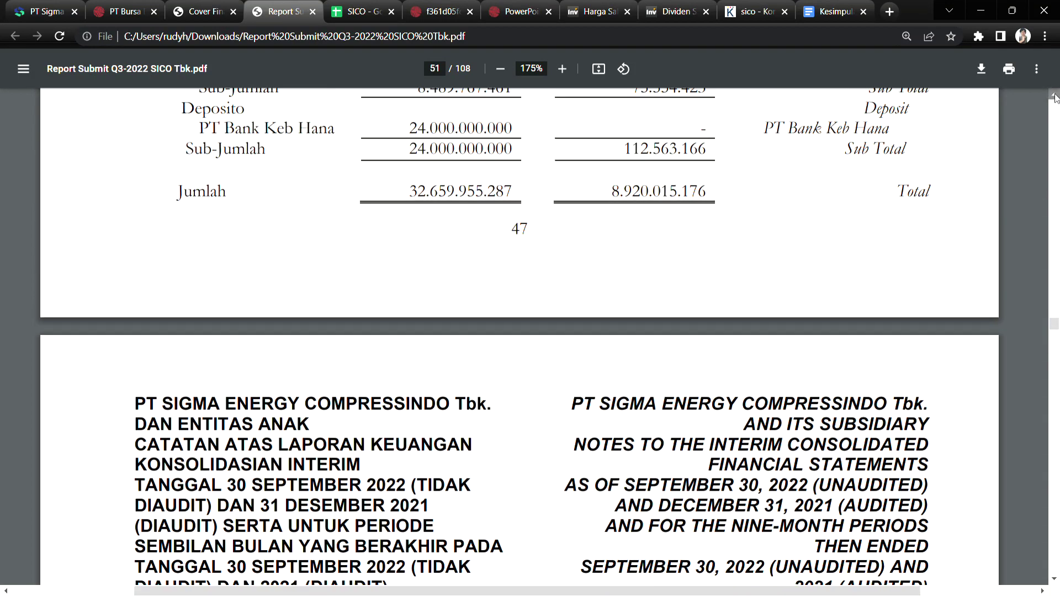
pyautogui.click(1055, 95)
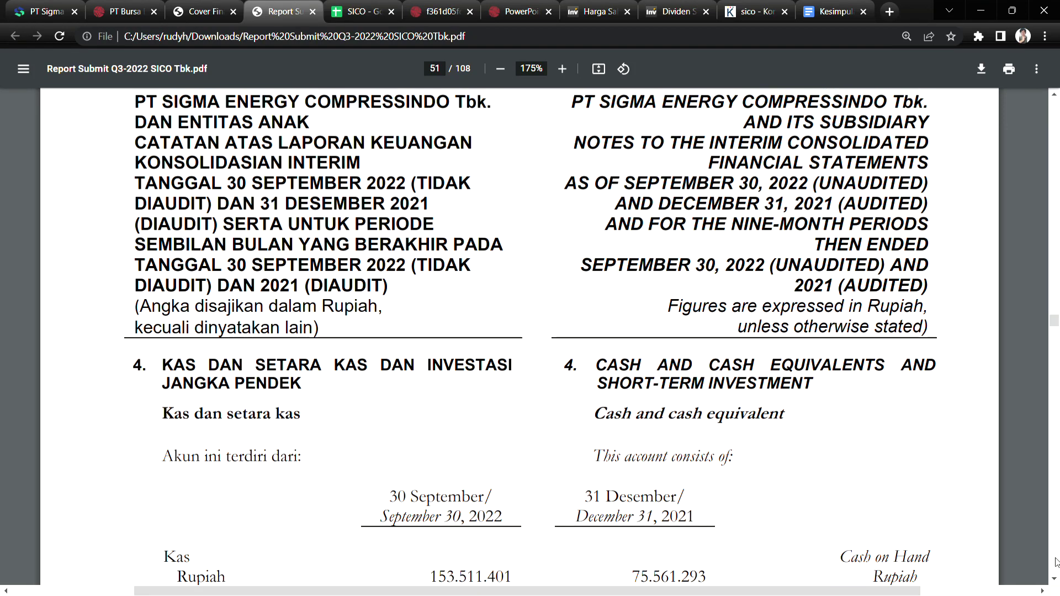
pyautogui.click(1054, 579)
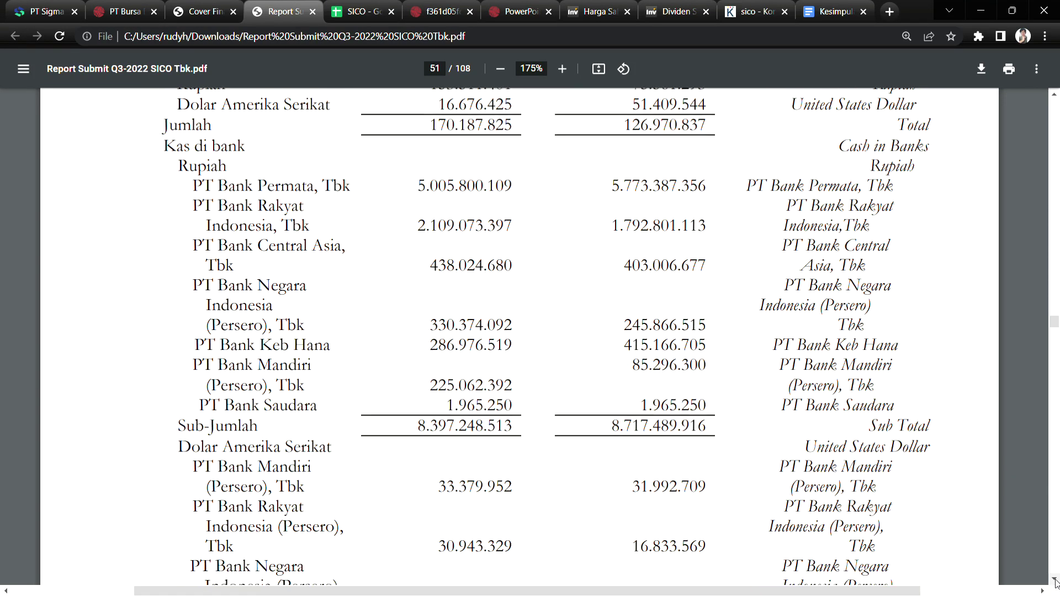
pyautogui.click(1055, 94)
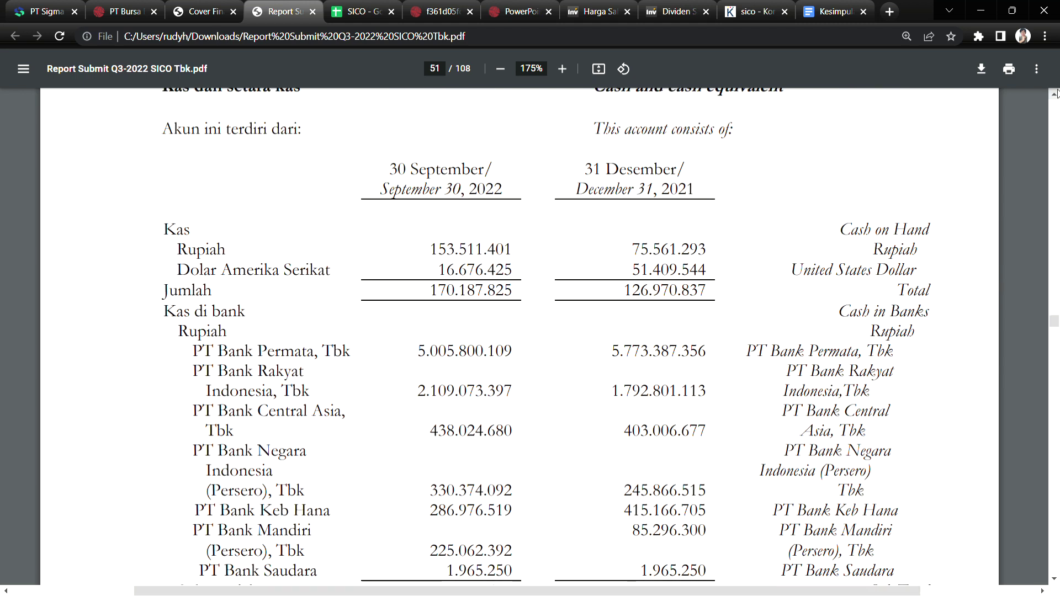
pyautogui.click(1054, 579)
pyautogui.click(1054, 580)
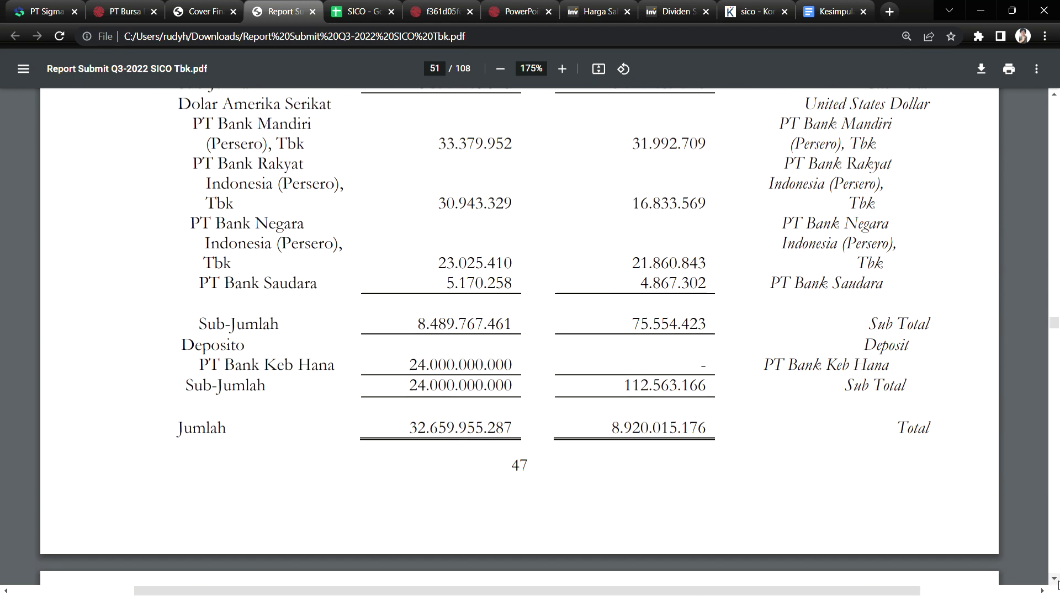
pyautogui.moveTo(259, 366); pyautogui.dragTo(484, 377)
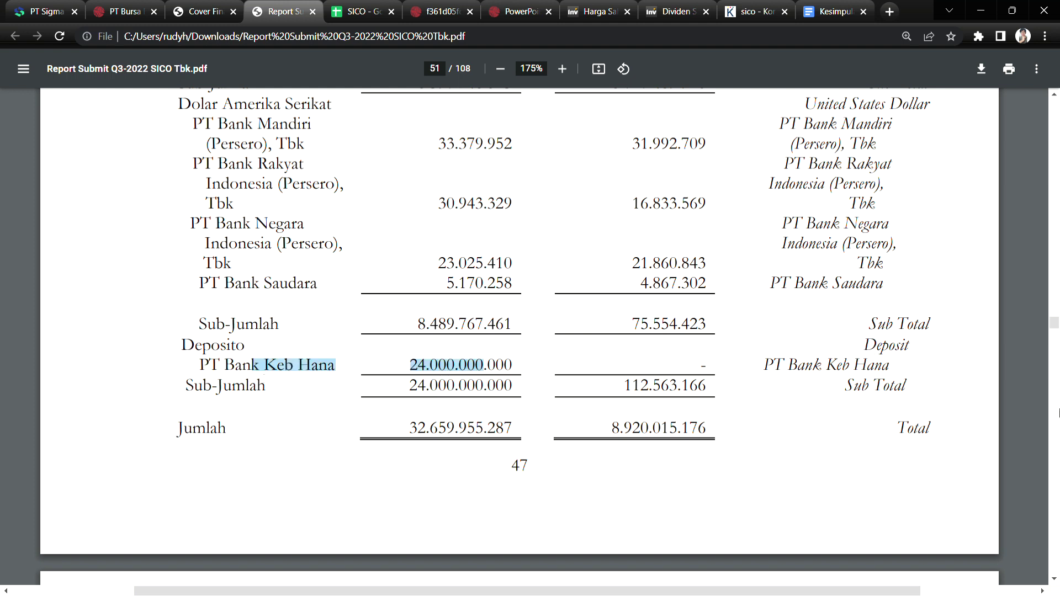
# Read the short-term investment explanation in note 4, highlighting the time deposit's maturity wording and the bank holding it.
pyautogui.click(1054, 580)
pyautogui.scroll(-5, 1056, 584)
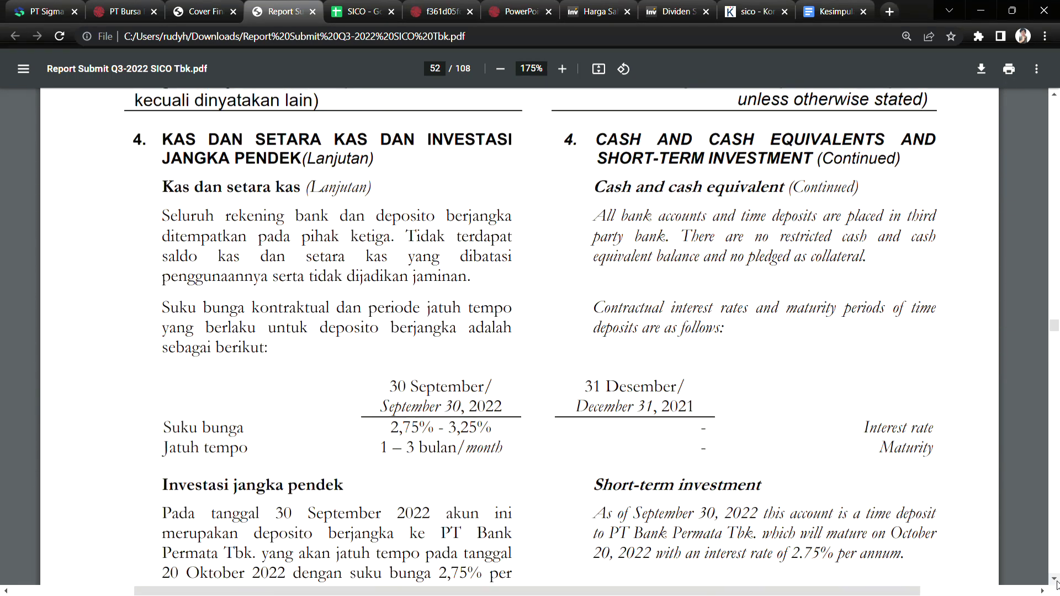
pyautogui.scroll(-3, 1056, 584)
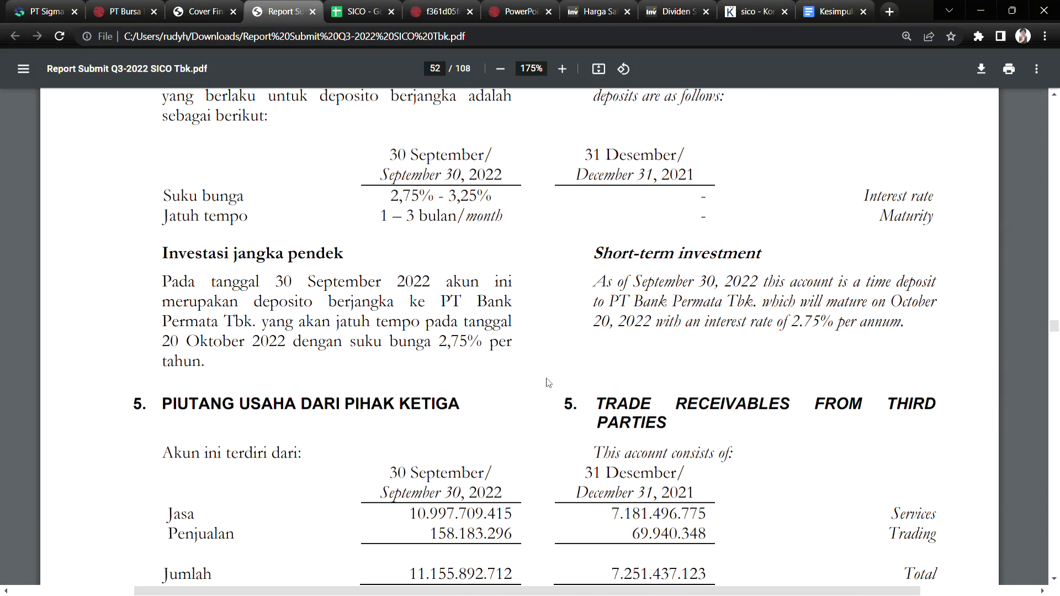
pyautogui.moveTo(270, 322); pyautogui.dragTo(424, 344)
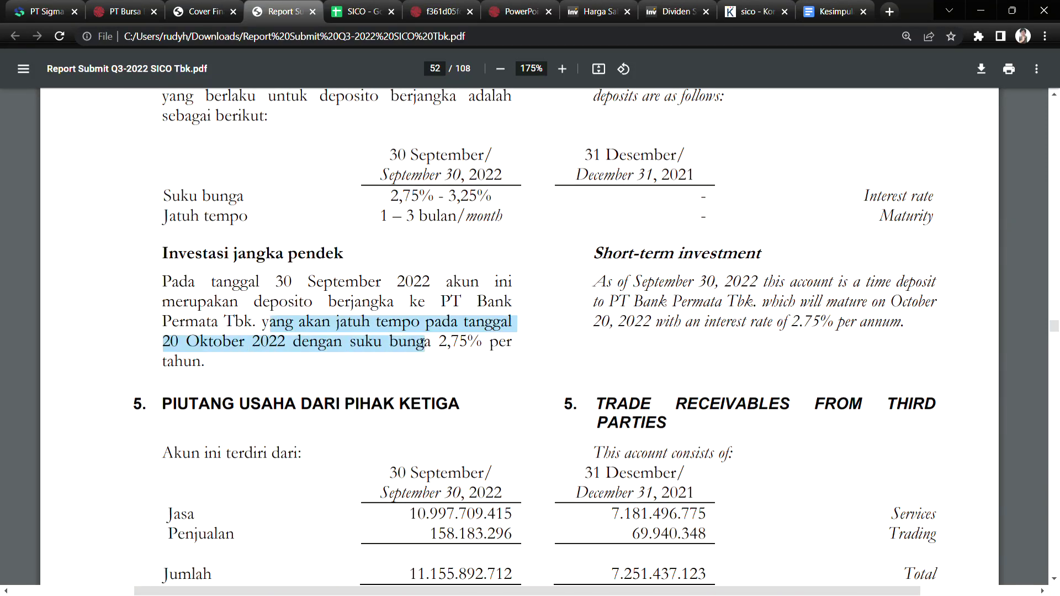
pyautogui.moveTo(221, 302); pyautogui.dragTo(455, 302)
# Return to the assets table on page 5 and highlight the September 2022 cash, short-term investment and trade receivables figures.
pyautogui.moveTo(1053, 326); pyautogui.dragTo(1054, 105)
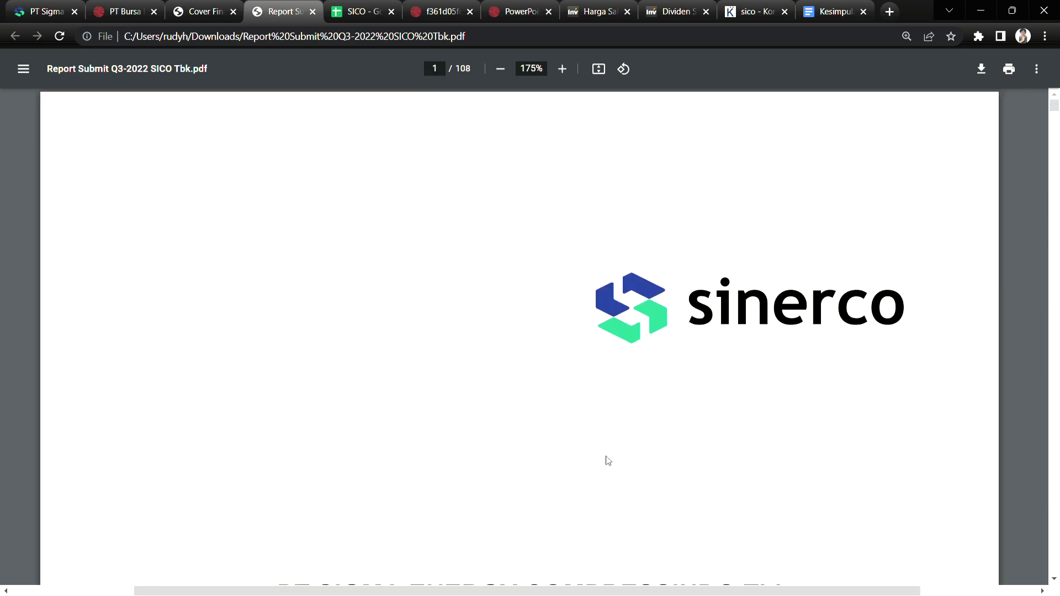
pyautogui.scroll(-20, 608, 463)
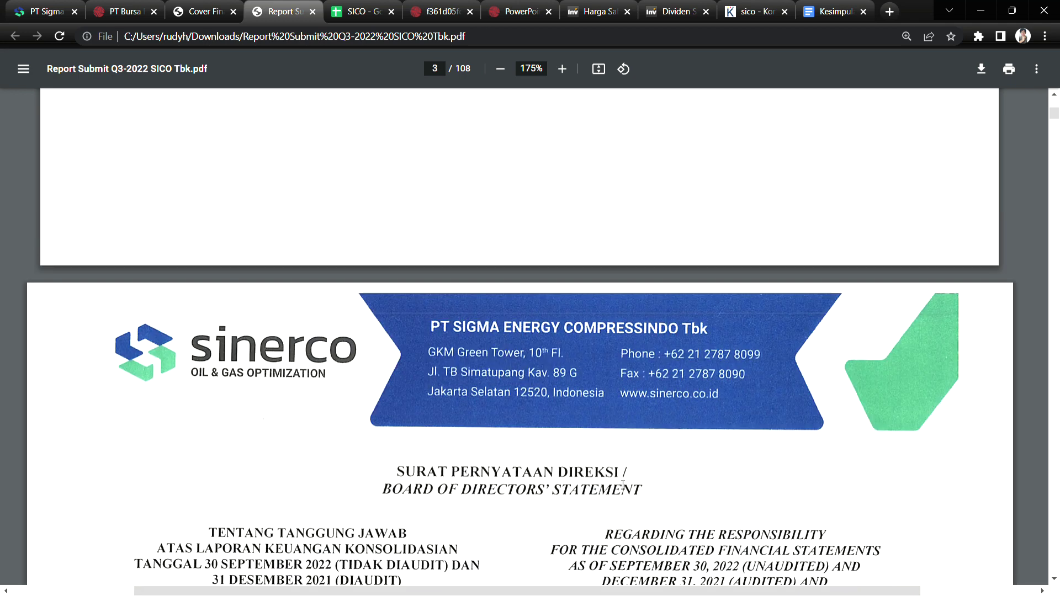
pyautogui.scroll(-20, 623, 486)
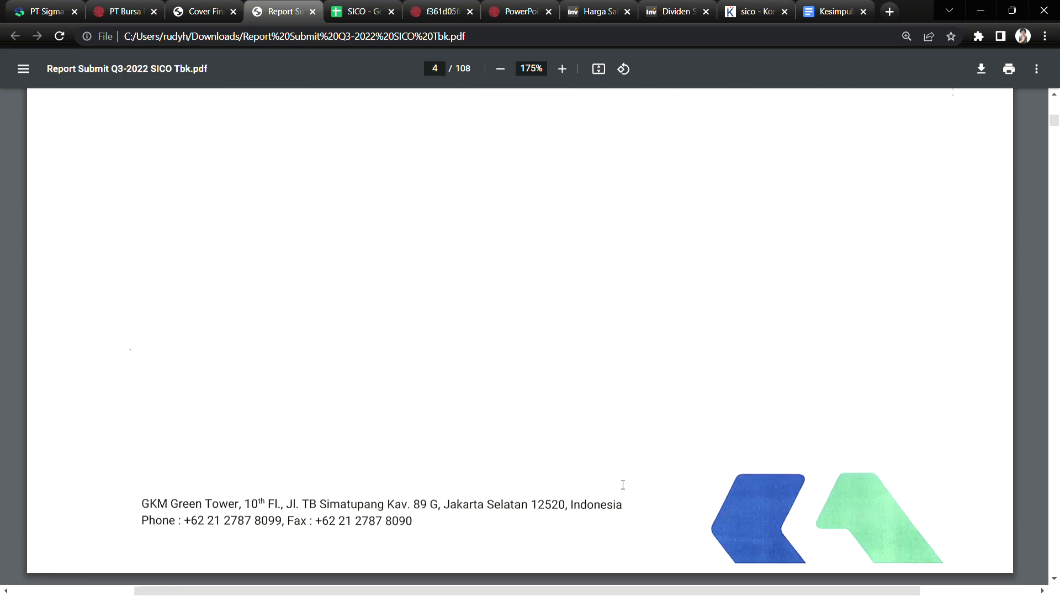
pyautogui.scroll(-12, 623, 484)
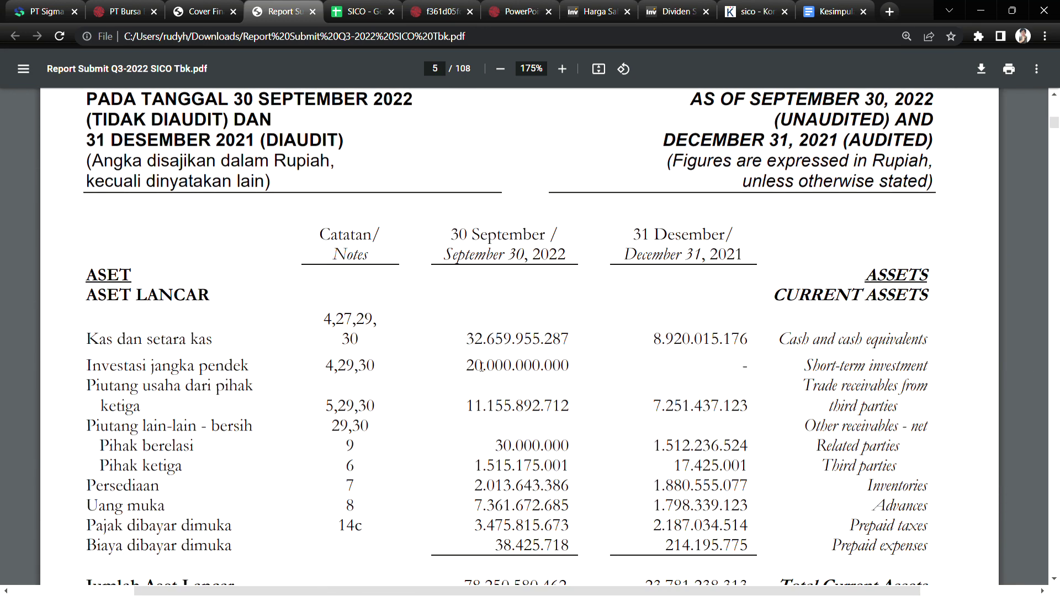
pyautogui.moveTo(467, 367); pyautogui.dragTo(575, 368)
pyautogui.click(491, 365)
pyautogui.moveTo(467, 367); pyautogui.dragTo(540, 374)
pyautogui.moveTo(468, 339); pyautogui.dragTo(533, 367)
pyautogui.click(488, 383)
pyautogui.moveTo(486, 408); pyautogui.dragTo(467, 409)
pyautogui.scroll(-3, 1054, 582)
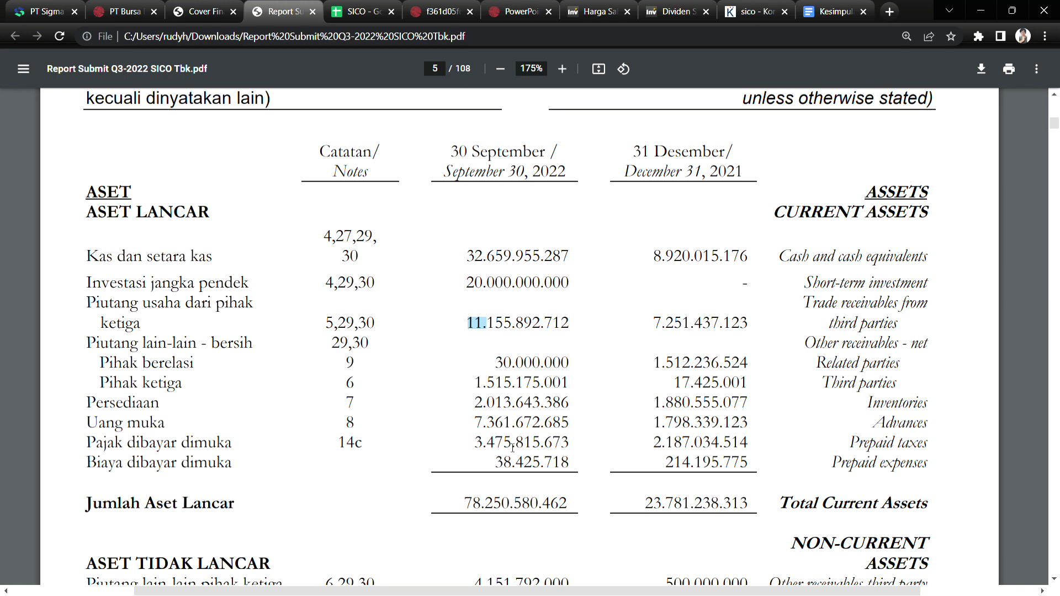
# Review the current liabilities on page 6 and highlight the total current liabilities label and September 2022 amount.
pyautogui.scroll(-20, 524, 408)
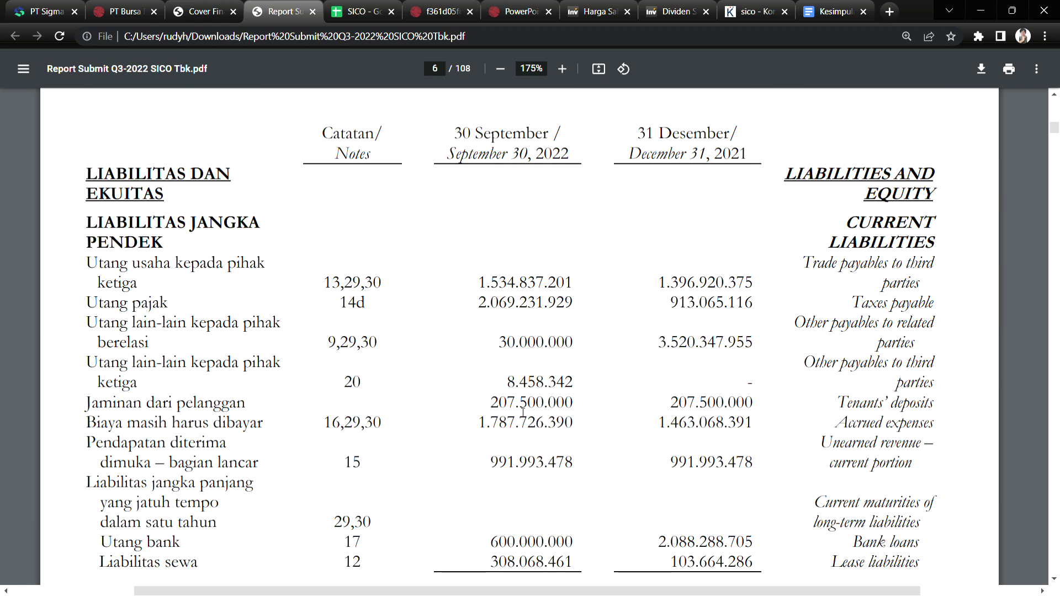
pyautogui.scroll(-4, 522, 412)
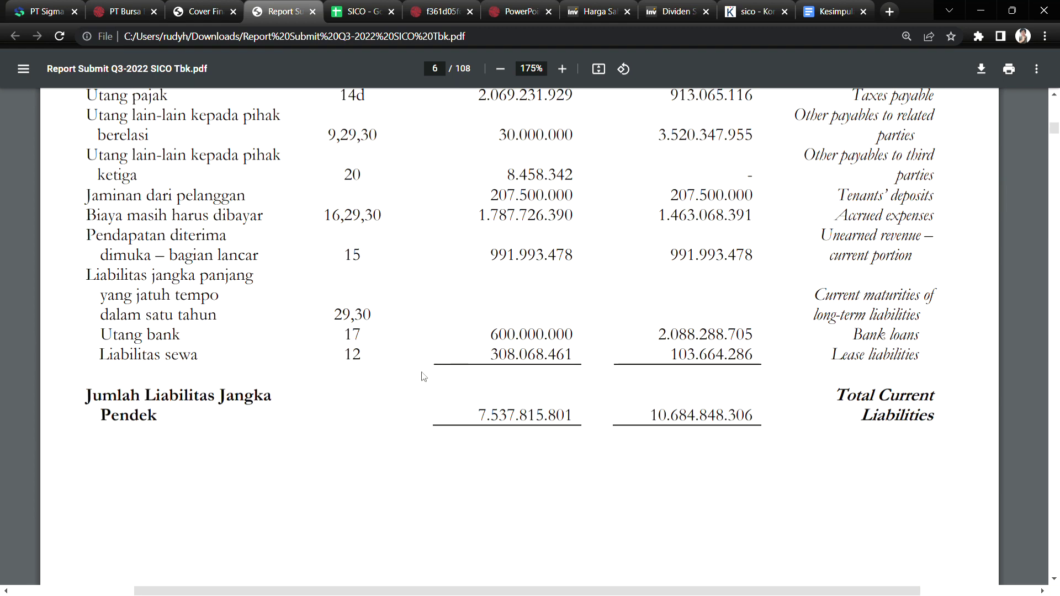
pyautogui.moveTo(87, 395); pyautogui.dragTo(271, 397)
pyautogui.moveTo(102, 415); pyautogui.dragTo(478, 417)
pyautogui.scroll(3, 1013, 111)
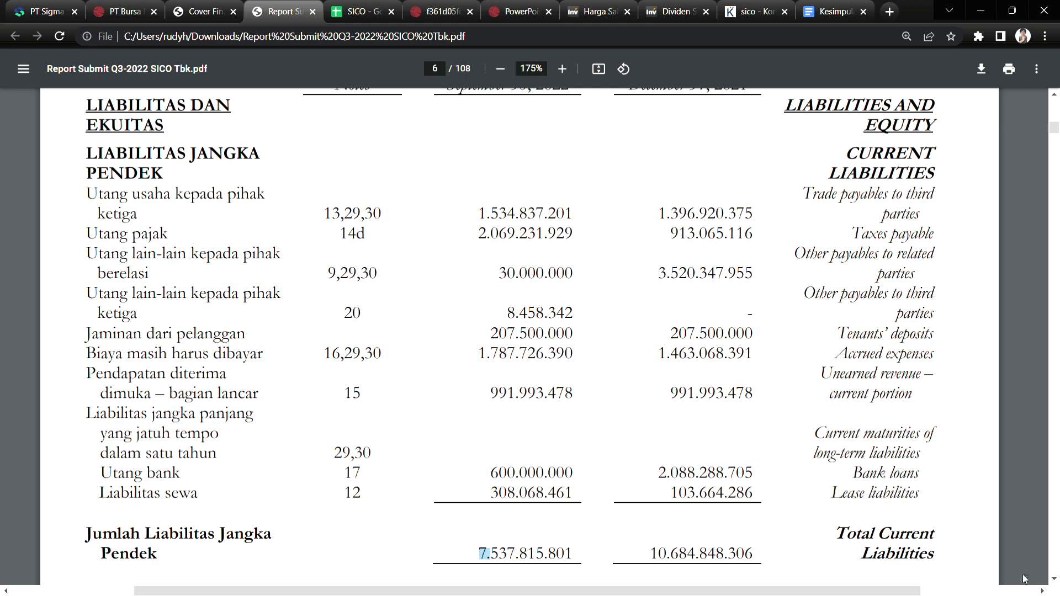
# Review the non-current liabilities on page 7, highlighting the leading digits of the September 2022 non-current and overall liability totals.
pyautogui.scroll(-5, 1056, 586)
pyautogui.scroll(-15, 1057, 586)
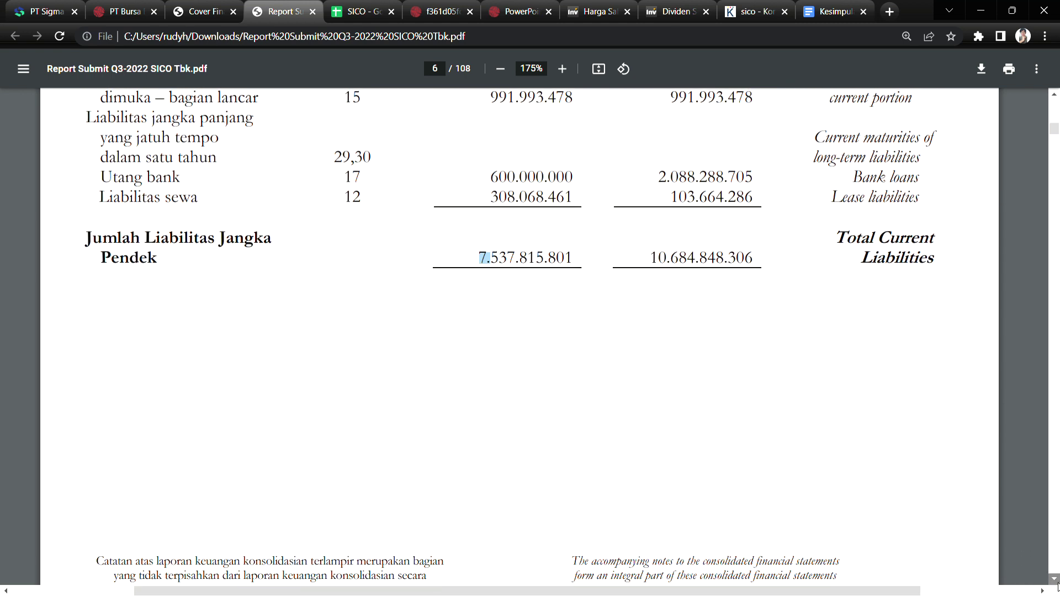
pyautogui.scroll(-4, 1057, 586)
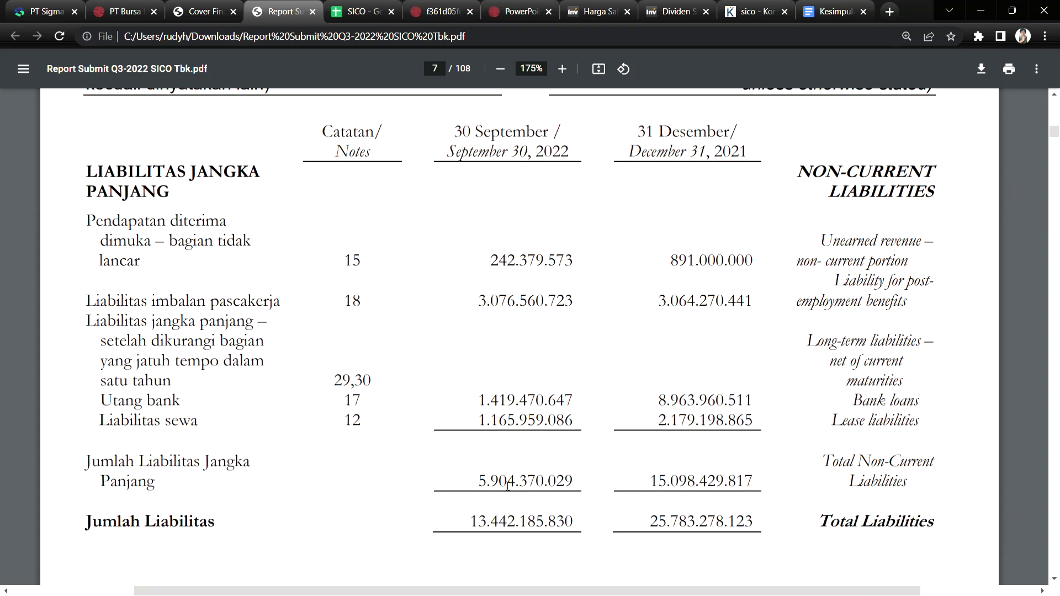
pyautogui.moveTo(491, 488); pyautogui.dragTo(479, 486)
pyautogui.click(71, 531)
pyautogui.moveTo(491, 530); pyautogui.dragTo(466, 528)
# Return to the assets table on page 5, highlighting the leading digits of September 2022 cash and reviewing the asset totals.
pyautogui.scroll(14, 1054, 95)
pyautogui.scroll(20, 1054, 96)
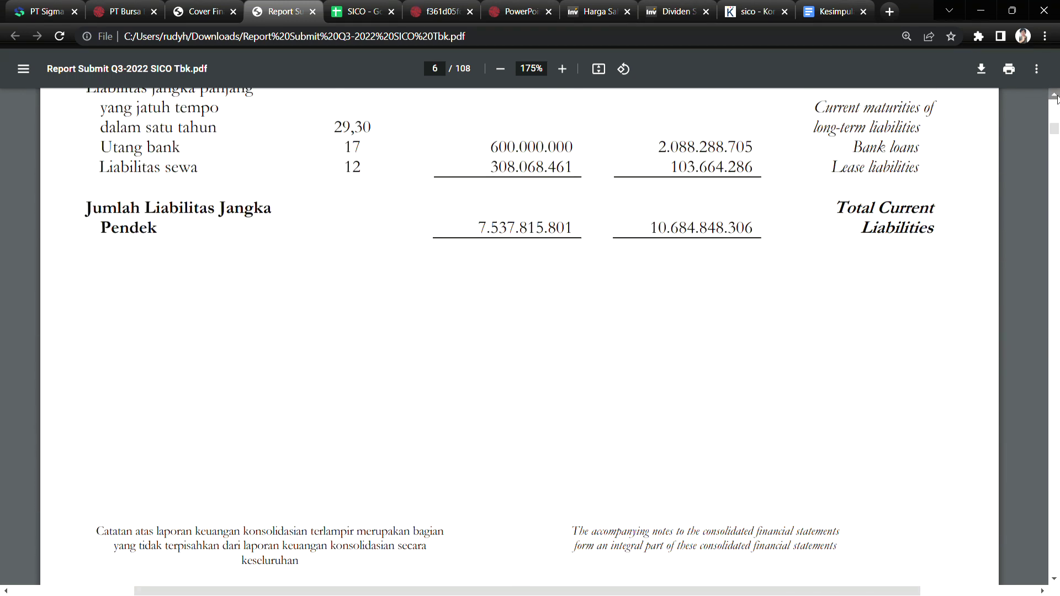
pyautogui.scroll(20, 1055, 97)
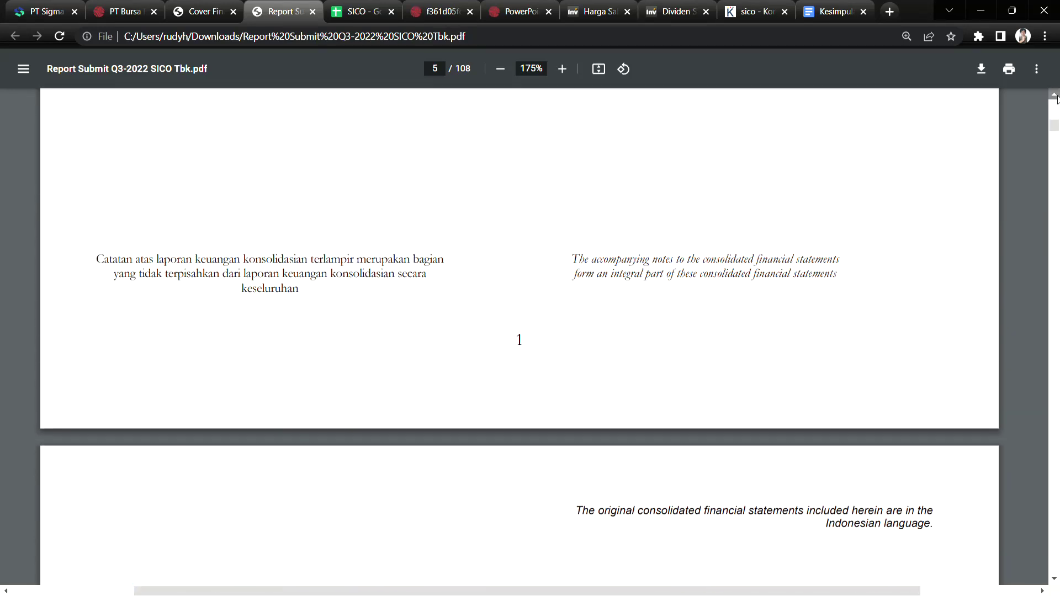
pyautogui.scroll(1, 1056, 97)
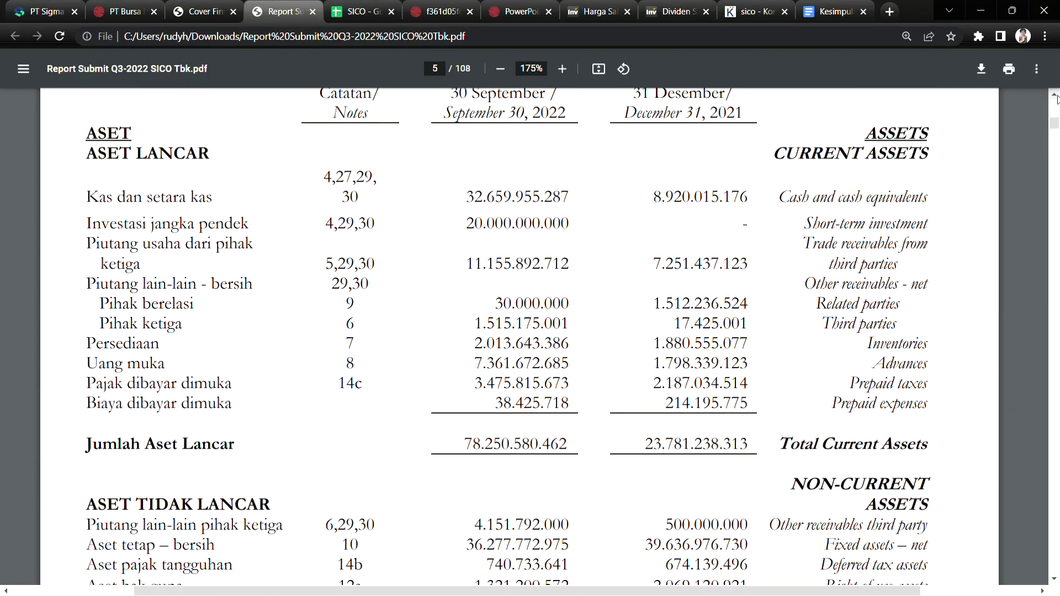
pyautogui.moveTo(470, 199); pyautogui.dragTo(487, 200)
pyautogui.click(1054, 579)
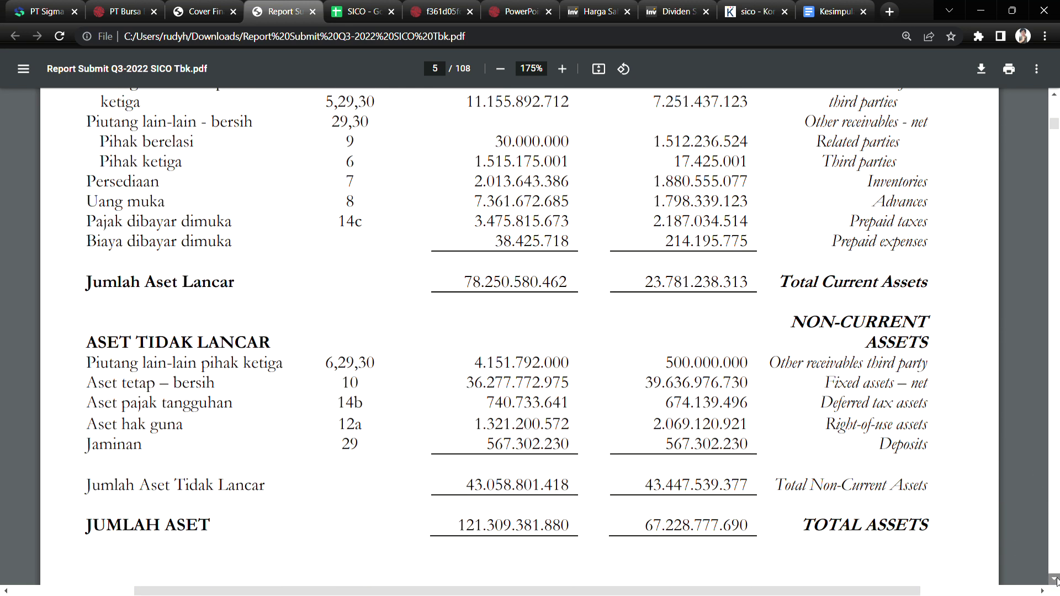
# Review the equity section on page 8 and highlight the leading digits of the September 2022 total equity.
pyautogui.moveTo(1055, 579); pyautogui.dragTo(1056, 580)
pyautogui.moveTo(170, 258); pyautogui.dragTo(528, 284)
pyautogui.moveTo(473, 259); pyautogui.dragTo(486, 259)
pyautogui.moveTo(1055, 580); pyautogui.dragTo(1055, 582)
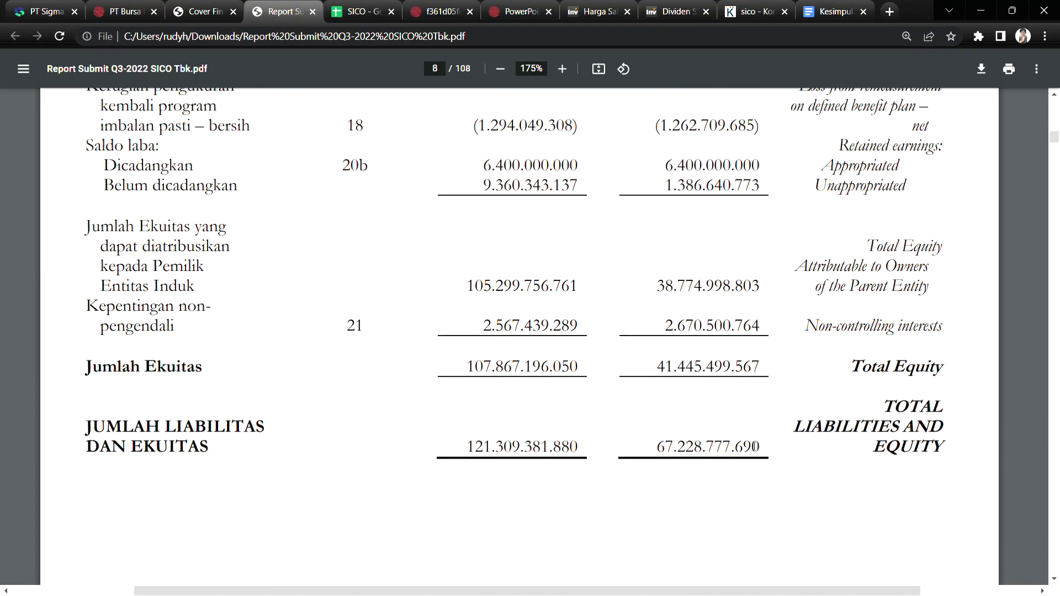
pyautogui.moveTo(468, 367); pyautogui.dragTo(495, 376)
pyautogui.click(520, 368)
pyautogui.moveTo(492, 370); pyautogui.dragTo(473, 368)
pyautogui.click(530, 390)
# Compare nine-month revenue on page 9, highlighting the 2021 amount's leading digits and the 2022 and 2021 year headings.
pyautogui.click(1053, 579)
pyautogui.moveTo(1055, 583); pyautogui.dragTo(1055, 582)
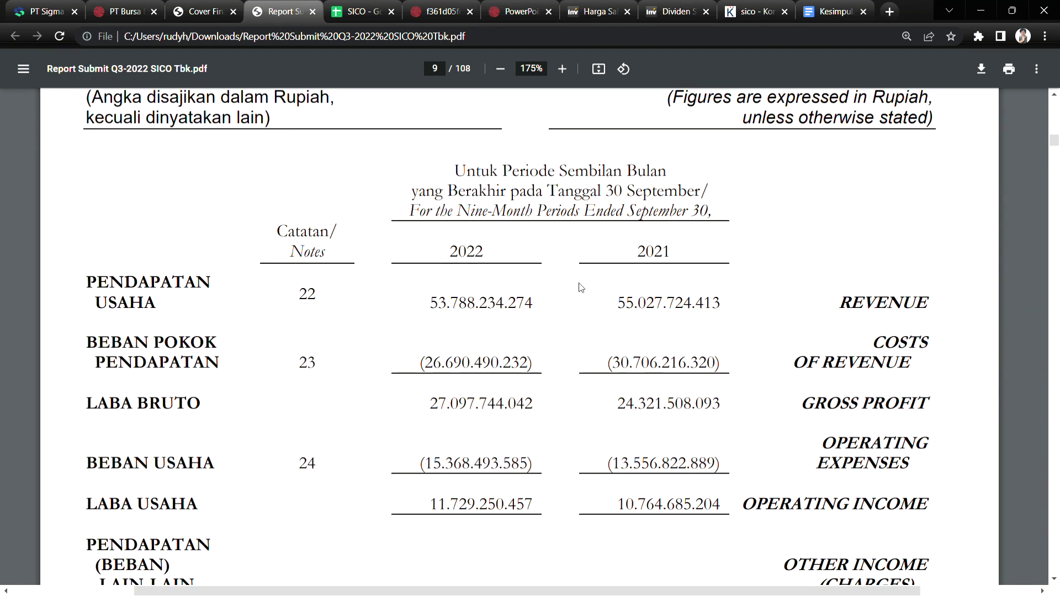
pyautogui.moveTo(636, 305); pyautogui.dragTo(623, 307)
pyautogui.click(599, 260)
pyautogui.moveTo(473, 257); pyautogui.dragTo(491, 258)
pyautogui.moveTo(657, 254); pyautogui.dragTo(689, 258)
pyautogui.moveTo(472, 255); pyautogui.dragTo(504, 256)
pyautogui.click(639, 312)
# Compare cost of revenue and gross profit on page 9, highlighting their labels and leading digits for 2021 and 2022.
pyautogui.click(1054, 579)
pyautogui.click(1053, 579)
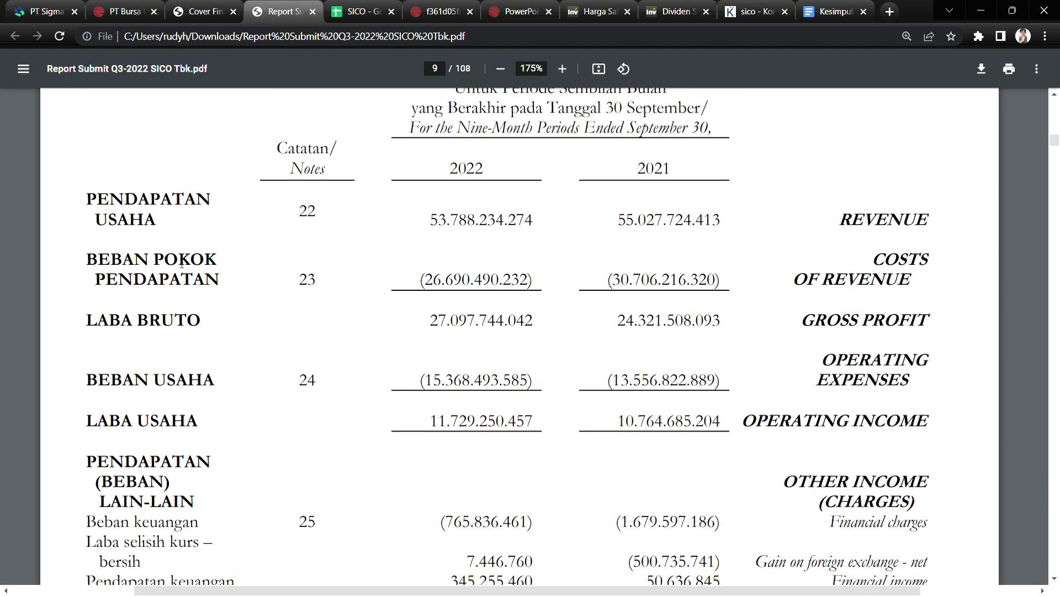
pyautogui.moveTo(137, 260); pyautogui.dragTo(198, 280)
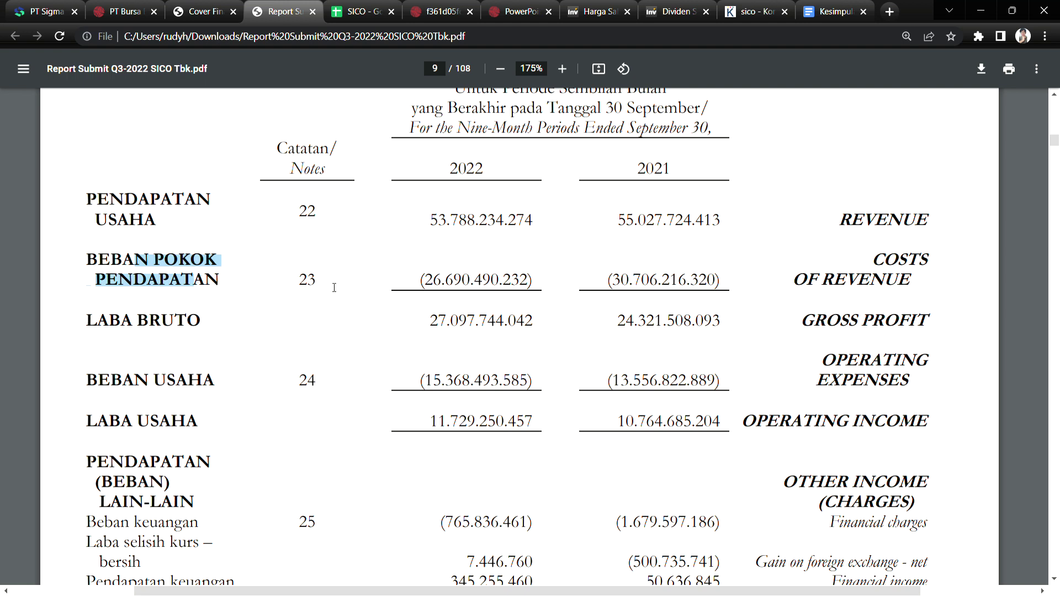
pyautogui.moveTo(640, 280); pyautogui.dragTo(610, 280)
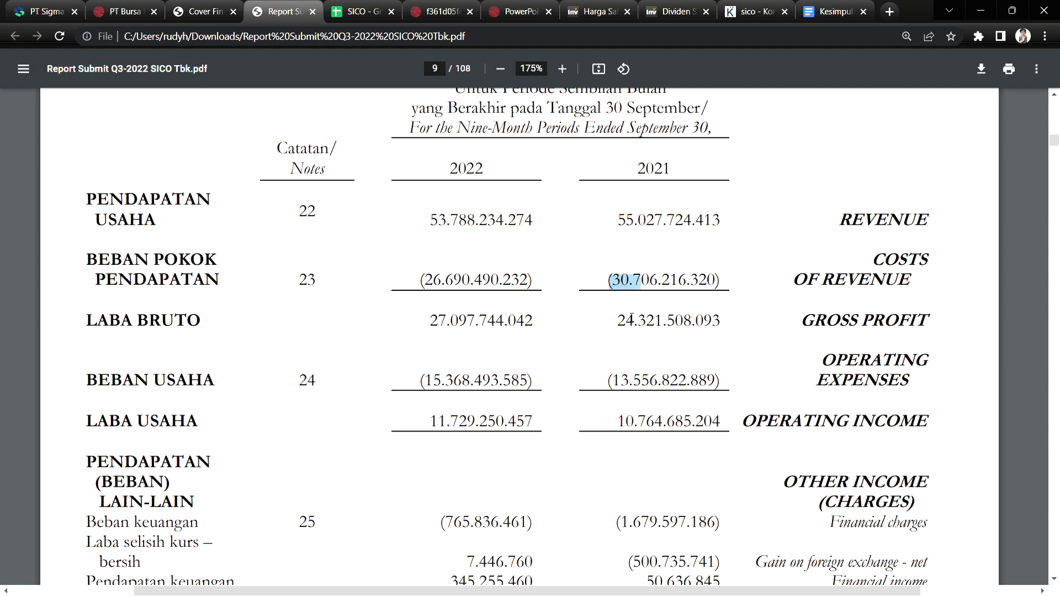
pyautogui.moveTo(422, 280); pyautogui.dragTo(436, 298)
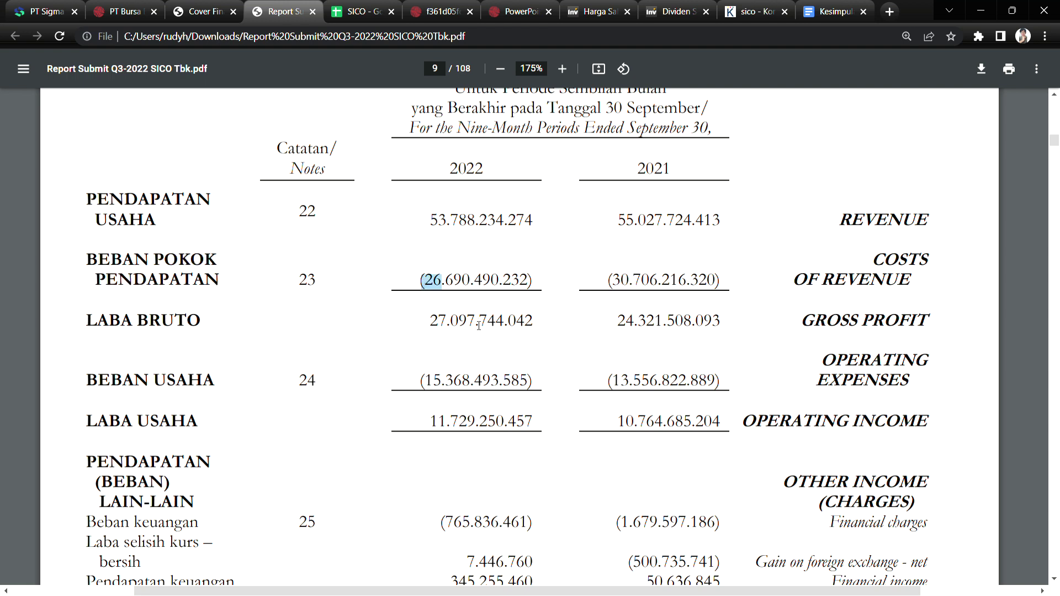
pyautogui.moveTo(138, 321); pyautogui.dragTo(201, 323)
pyautogui.moveTo(637, 327); pyautogui.dragTo(614, 322)
pyautogui.moveTo(446, 325); pyautogui.dragTo(424, 325)
# Highlight the 2022 cost of revenue and its note reference 23, and go to that note's breakdown on page 84.
pyautogui.moveTo(421, 280); pyautogui.dragTo(445, 280)
pyautogui.moveTo(301, 284); pyautogui.dragTo(326, 287)
pyautogui.click(315, 288)
pyautogui.doubleClick(312, 281)
pyautogui.moveTo(1053, 140); pyautogui.dragTo(1056, 464)
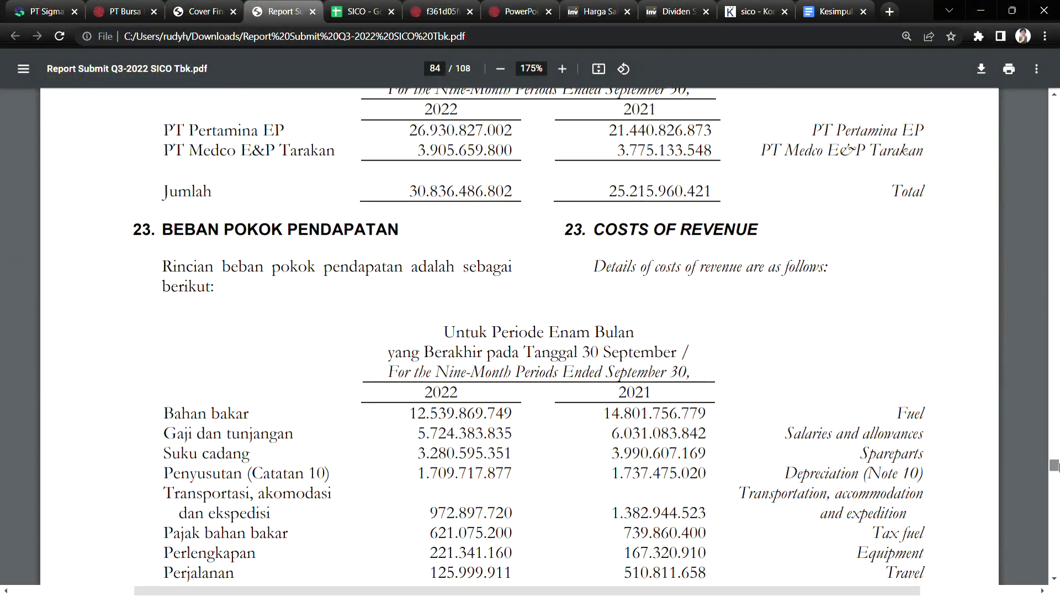
pyautogui.scroll(6, 535, 436)
pyautogui.scroll(-9, 534, 430)
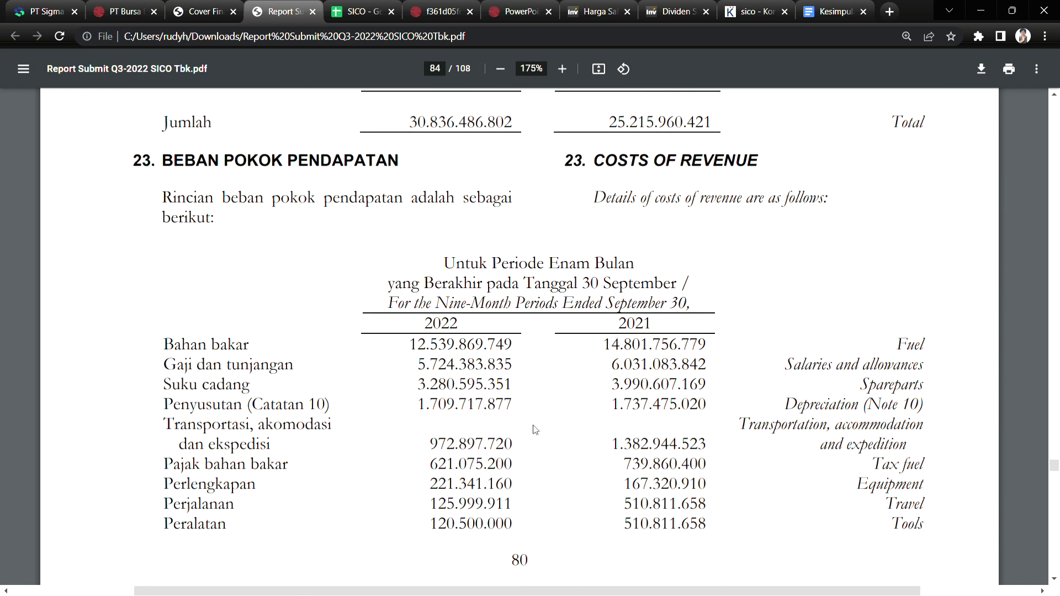
# Review the largest costs in note 23, highlighting the fuel label, the salaries and allowances label, and the 2022 fuel amount.
pyautogui.moveTo(192, 345); pyautogui.dragTo(256, 351)
pyautogui.moveTo(412, 344); pyautogui.dragTo(458, 346)
pyautogui.click(362, 373)
pyautogui.moveTo(197, 364); pyautogui.dragTo(286, 367)
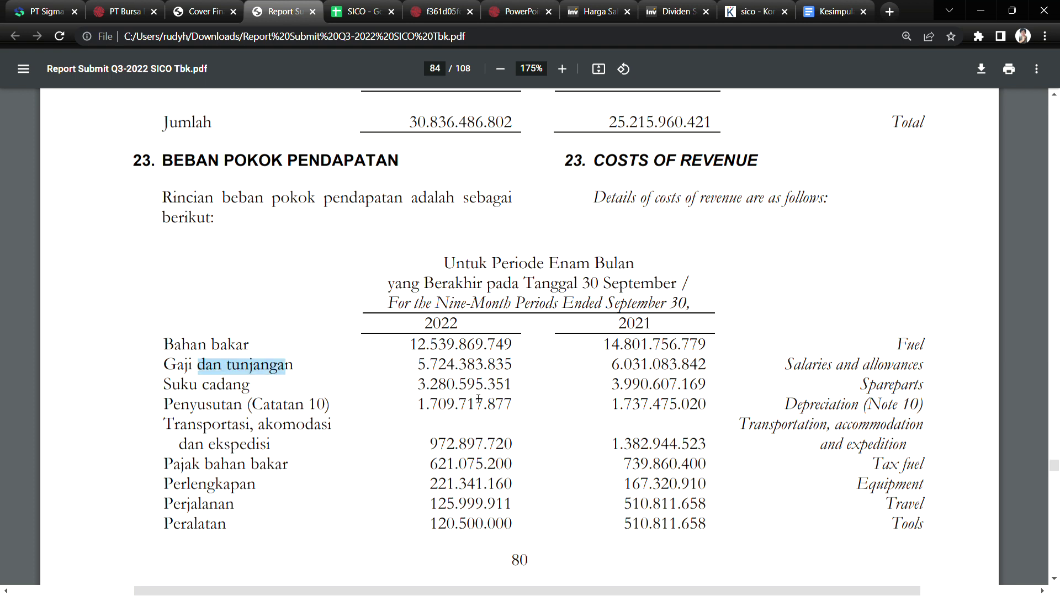
pyautogui.moveTo(410, 345); pyautogui.dragTo(457, 346)
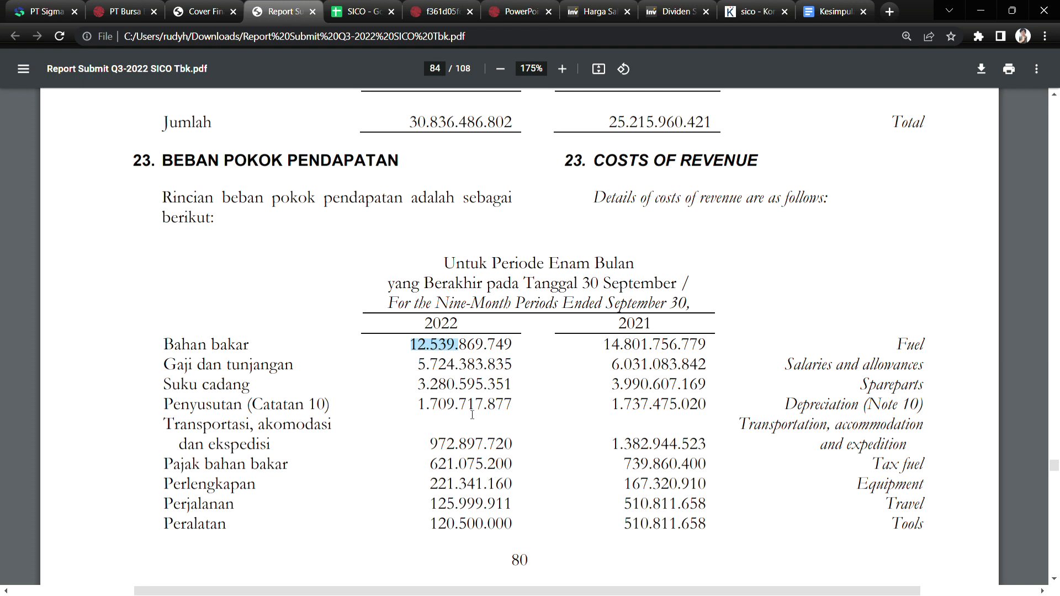
# Review the smaller costs in note 23, highlighting transportation and fuel tax labels and the 2022 amounts for transportation, fuel tax, travel and tools.
pyautogui.moveTo(197, 424); pyautogui.dragTo(269, 444)
pyautogui.moveTo(201, 449); pyautogui.dragTo(248, 446)
pyautogui.moveTo(427, 445); pyautogui.dragTo(513, 445)
pyautogui.moveTo(192, 465); pyautogui.dragTo(261, 467)
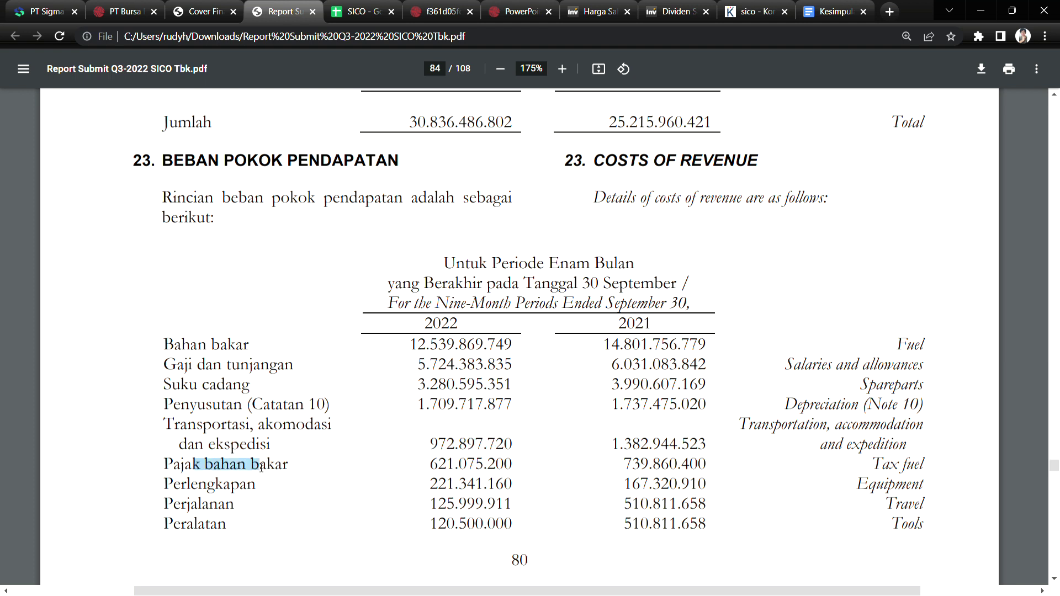
pyautogui.moveTo(430, 465); pyautogui.dragTo(488, 469)
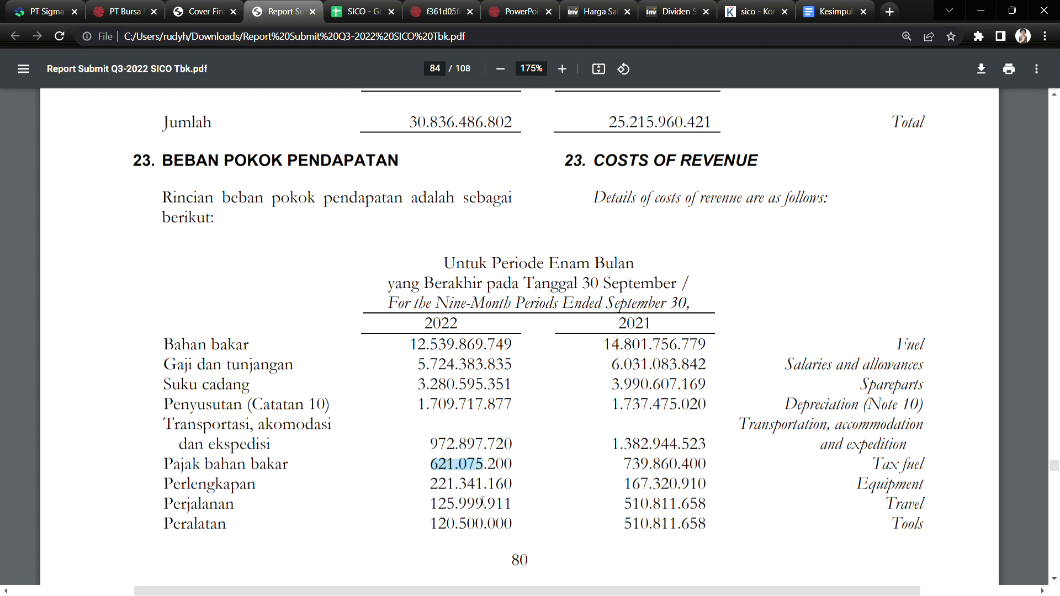
pyautogui.moveTo(430, 504); pyautogui.dragTo(523, 509)
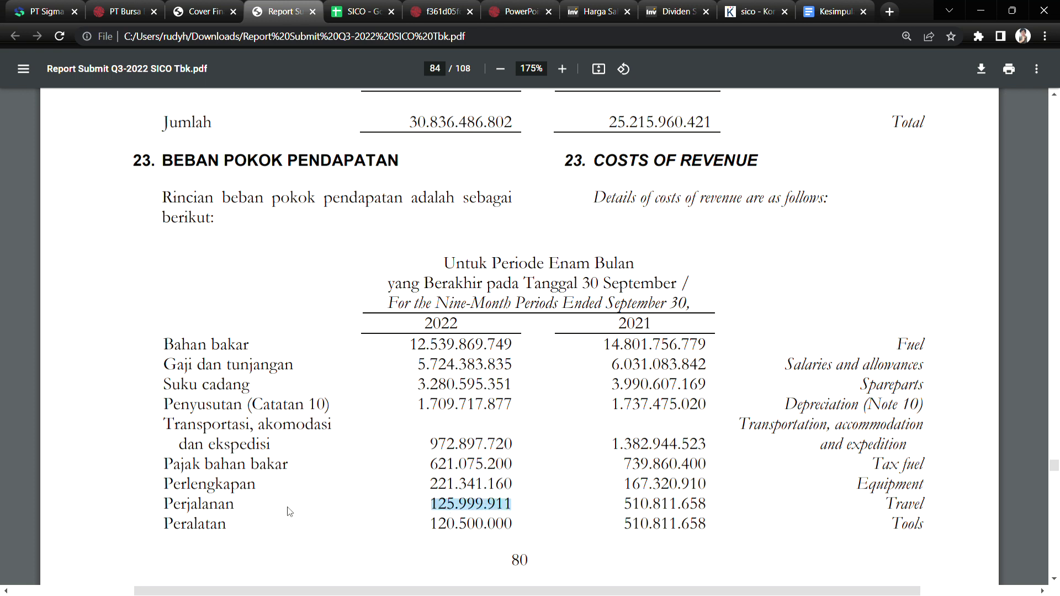
pyautogui.moveTo(431, 523); pyautogui.dragTo(499, 523)
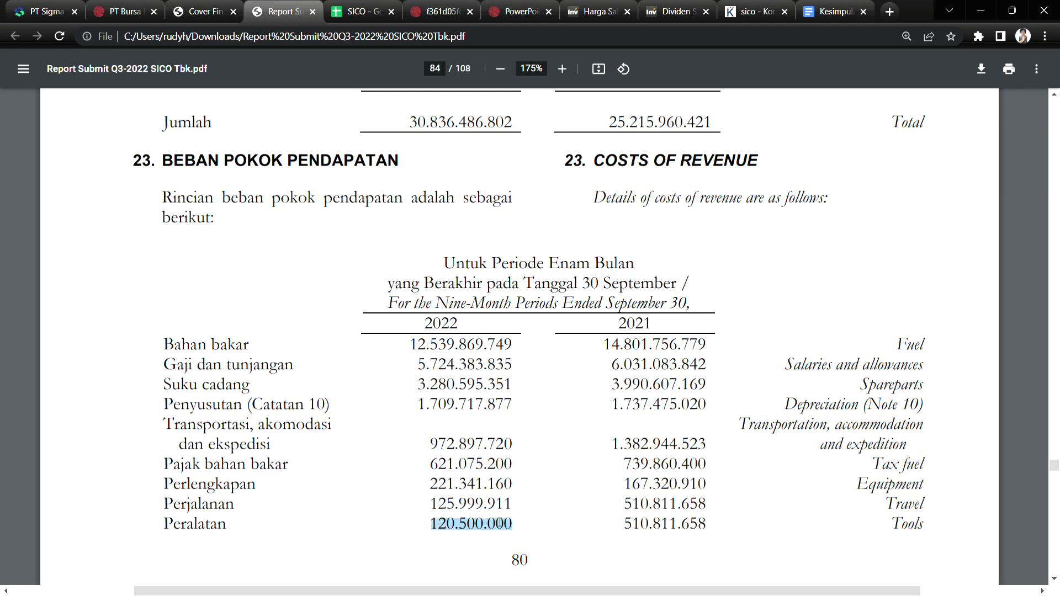
# Review the continuation of note 23 on page 85, highlighting the leading digits of the 2022 telecommunication cost.
pyautogui.scroll(-13, 1054, 577)
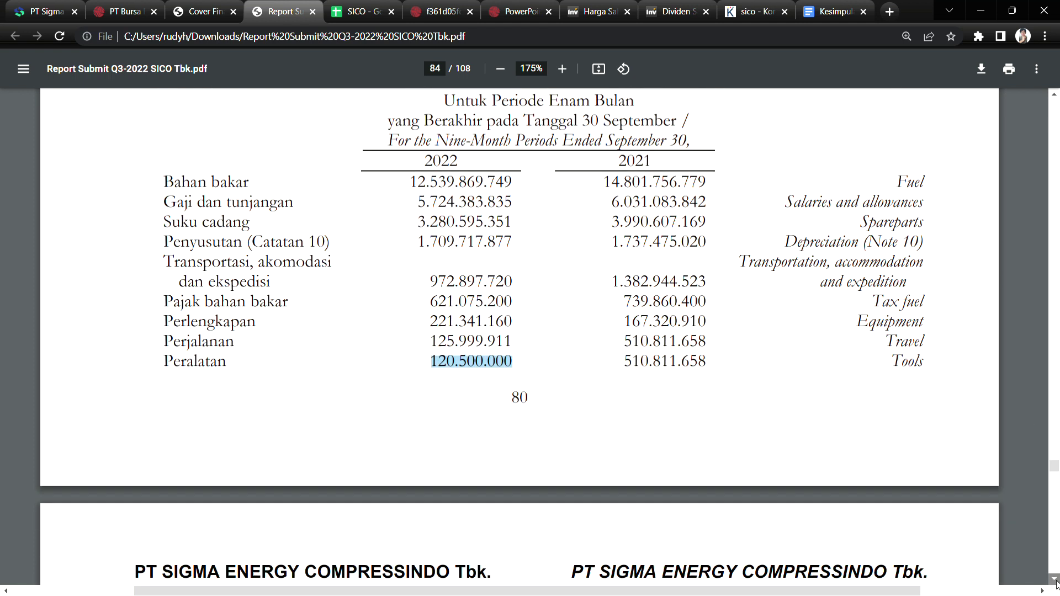
pyautogui.scroll(-4, 1055, 582)
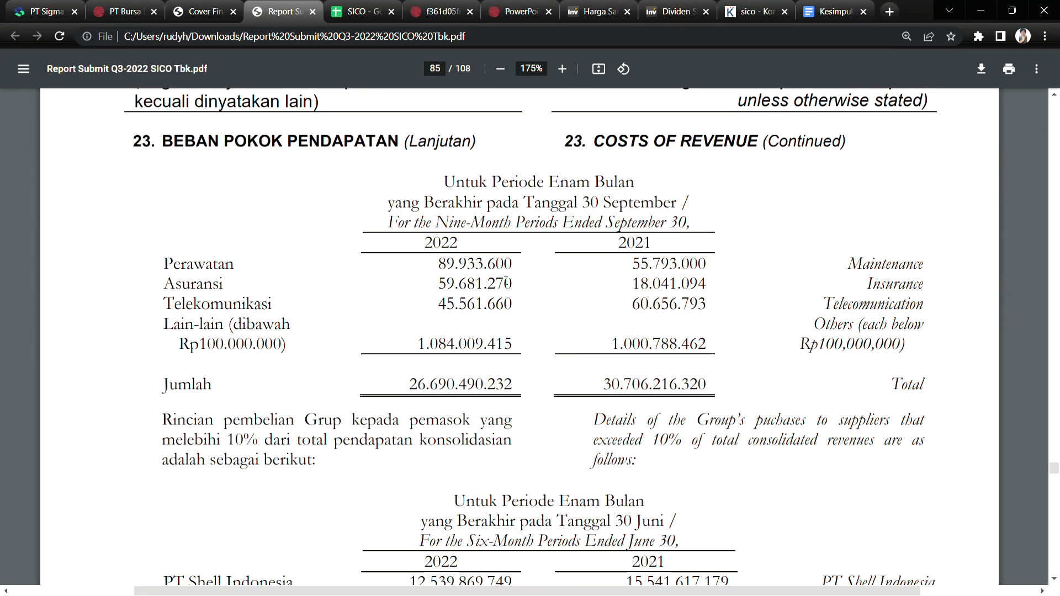
pyautogui.moveTo(448, 264); pyautogui.dragTo(454, 304)
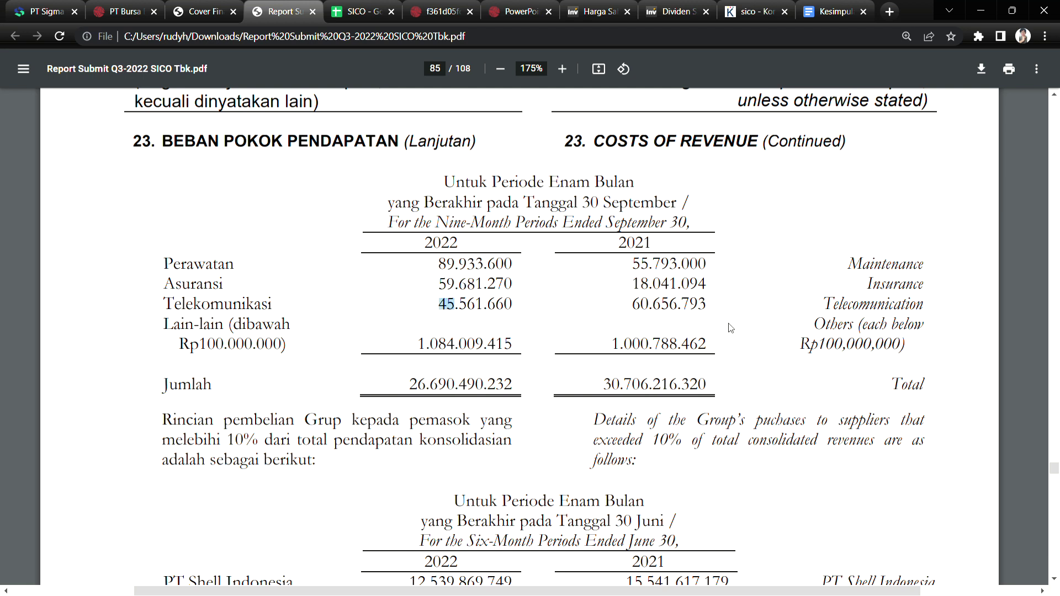
# Revisit notes 22 and 23 on page 84, highlighting the salaries, transportation and tools cost labels.
pyautogui.scroll(15, 1053, 121)
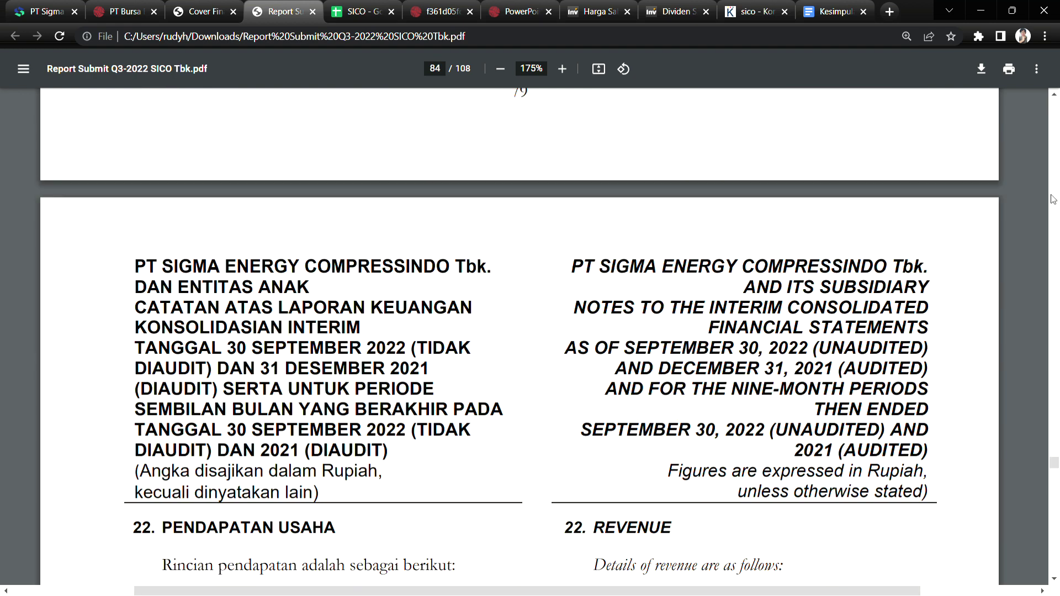
pyautogui.click(1054, 577)
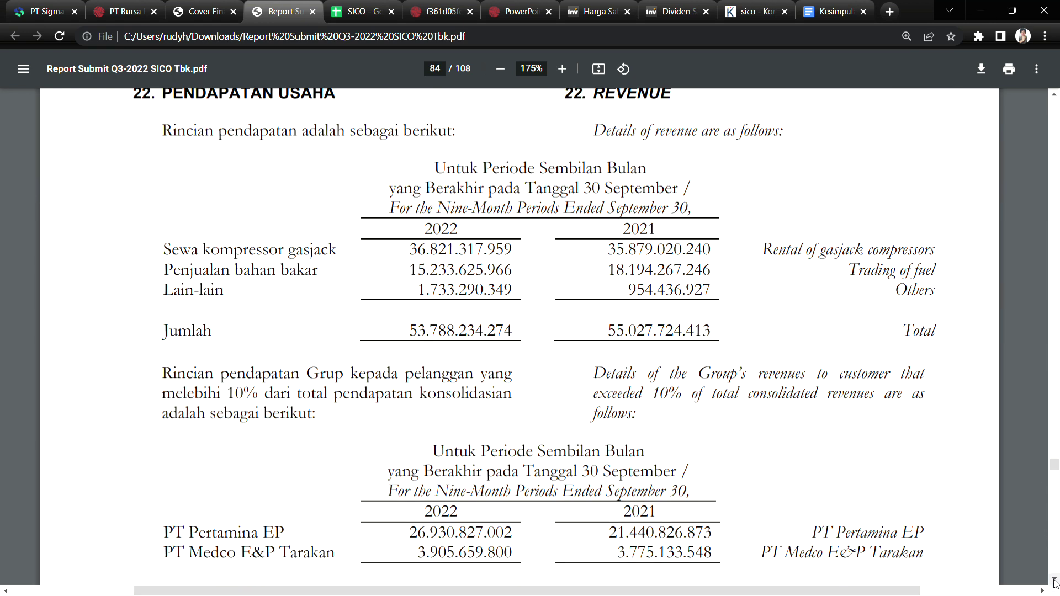
pyautogui.click(1054, 580)
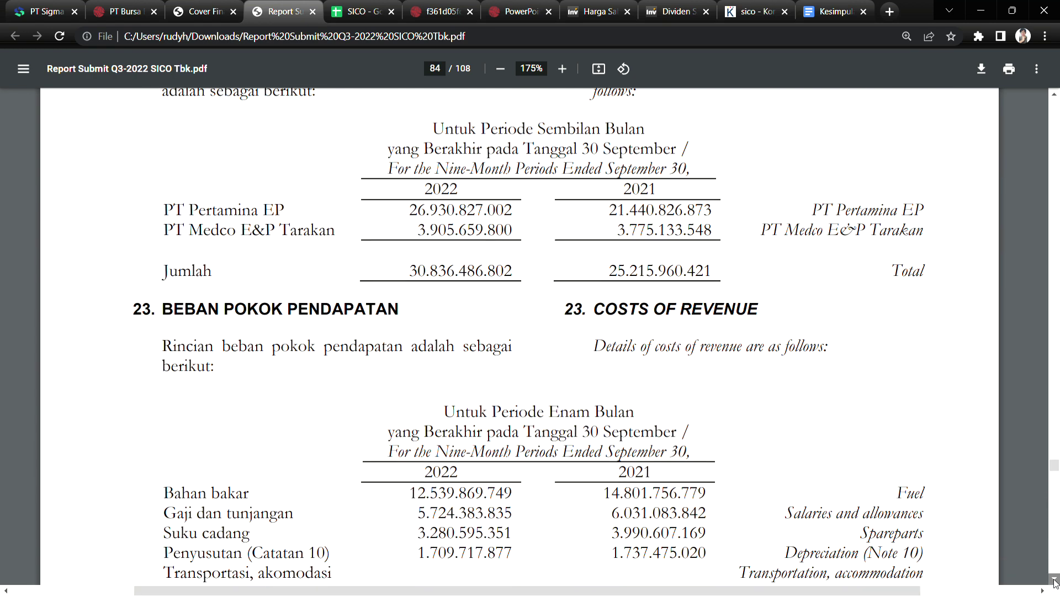
pyautogui.click(1054, 581)
pyautogui.moveTo(243, 211); pyautogui.dragTo(246, 256)
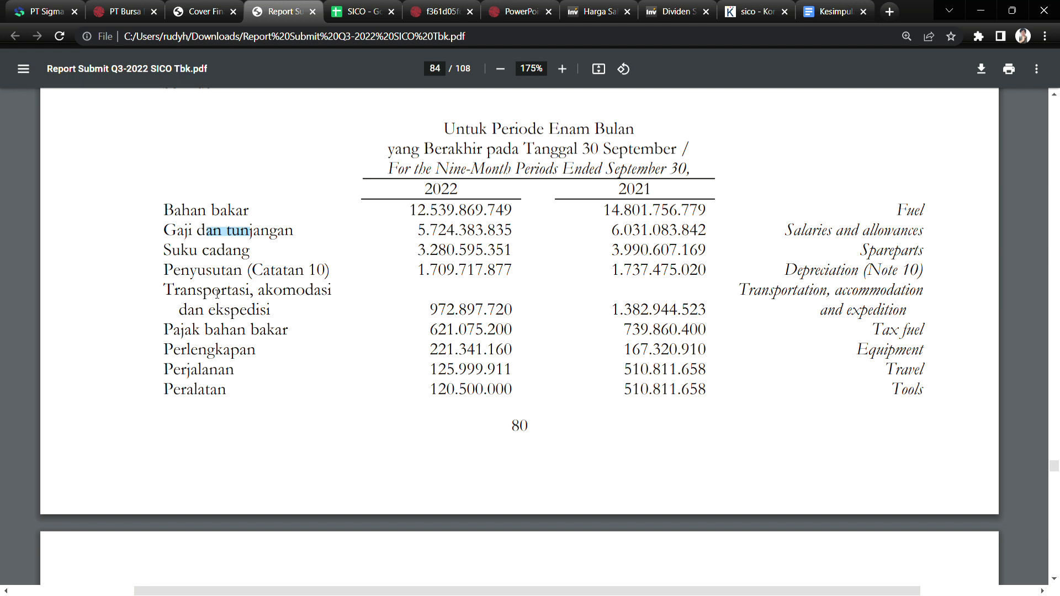
pyautogui.moveTo(192, 297); pyautogui.dragTo(266, 318)
pyautogui.moveTo(187, 368); pyautogui.dragTo(219, 392)
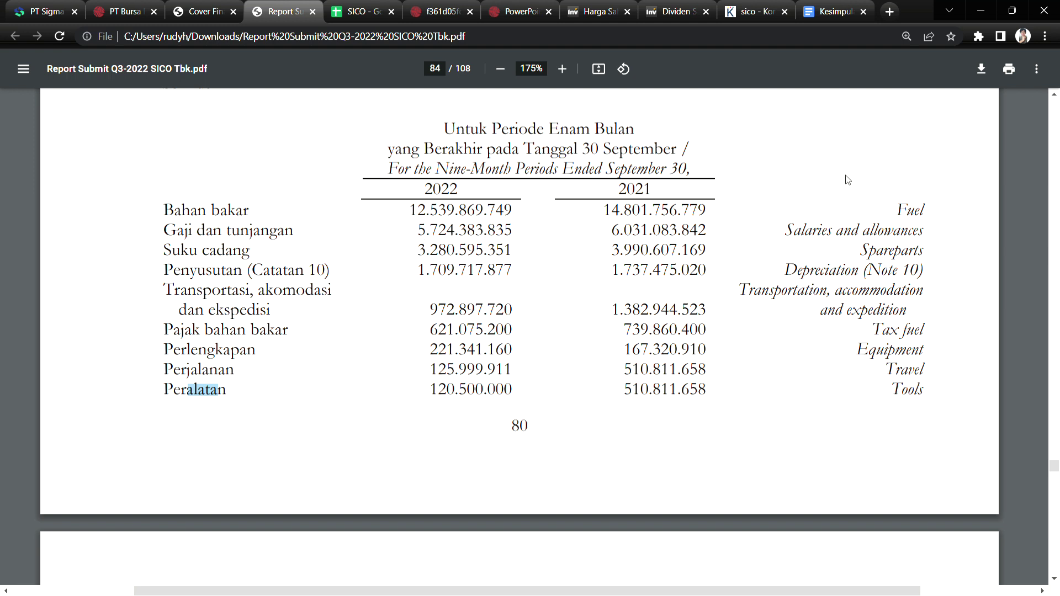
# Compare the 2022 fuel cost with the transportation and tools lines in note 23, highlighting each item.
pyautogui.moveTo(411, 209); pyautogui.dragTo(501, 222)
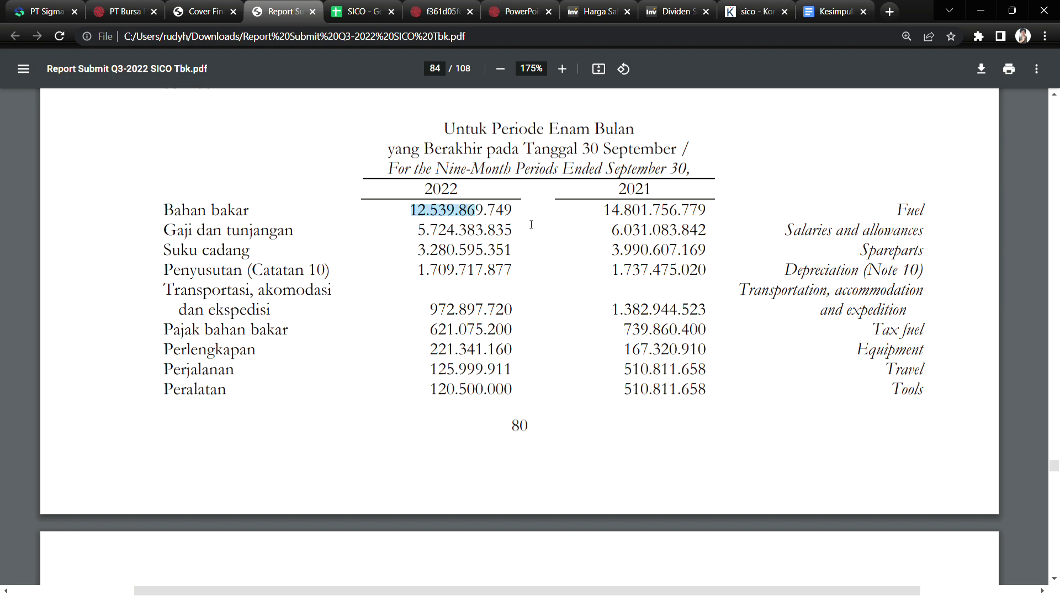
pyautogui.moveTo(180, 290); pyautogui.dragTo(262, 316)
pyautogui.moveTo(422, 215); pyautogui.dragTo(463, 217)
pyautogui.moveTo(181, 310); pyautogui.dragTo(257, 310)
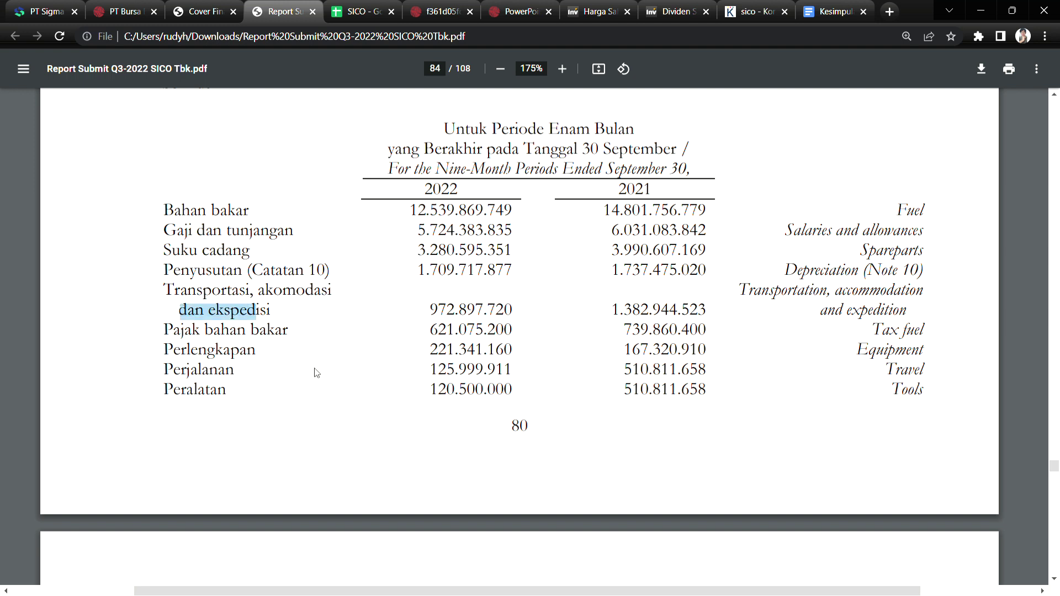
pyautogui.moveTo(195, 390); pyautogui.dragTo(212, 389)
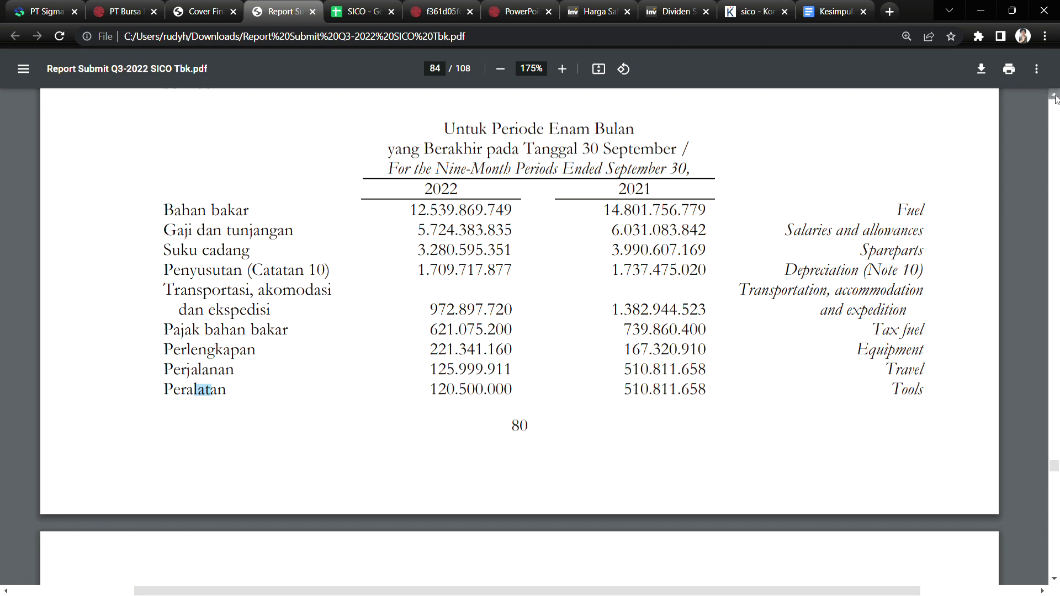
# Return to the income statement on page 9 and highlight the 2022 gross profit amount.
pyautogui.scroll(8, 1055, 98)
pyautogui.moveTo(1054, 467); pyautogui.dragTo(1054, 117)
pyautogui.scroll(-5, 726, 404)
pyautogui.scroll(-5, 726, 404)
pyautogui.moveTo(1055, 124); pyautogui.dragTo(1055, 142)
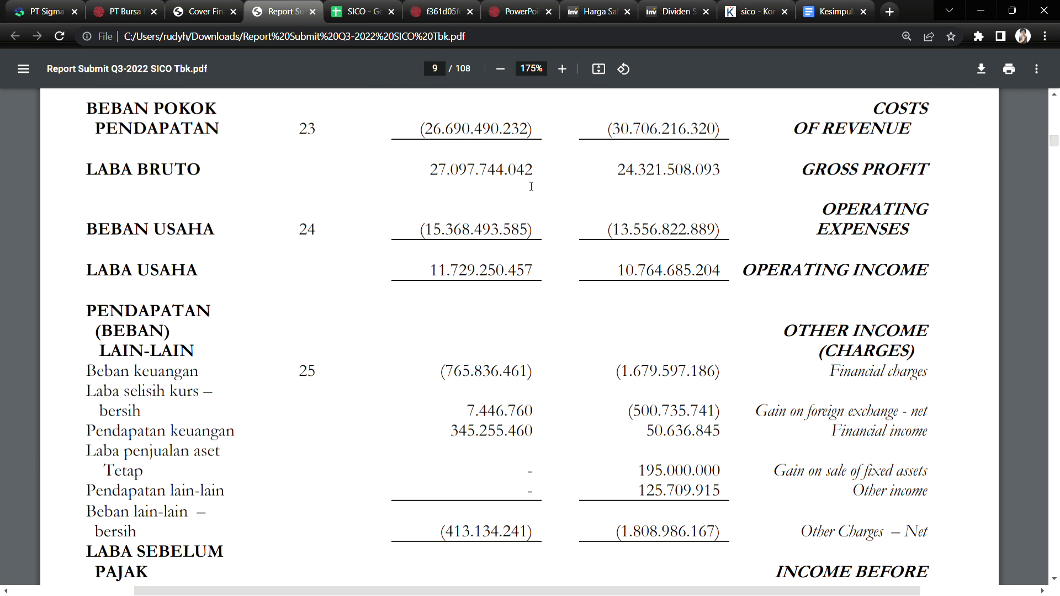
pyautogui.moveTo(443, 170); pyautogui.dragTo(496, 167)
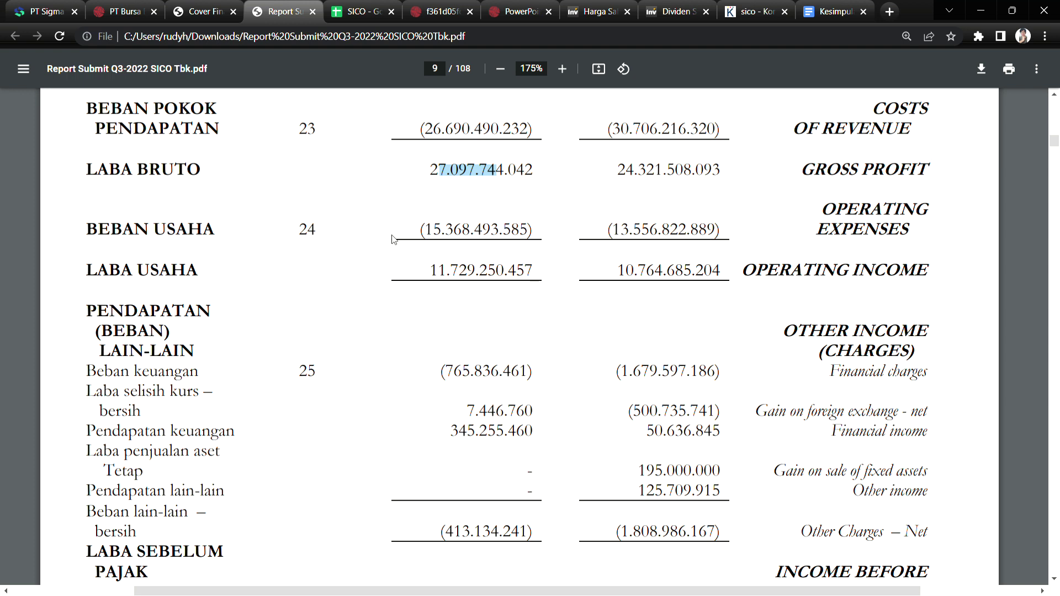
# Highlight the 2021 operating income, and continue through the other income and tax lines to total income for the period on page 10.
pyautogui.doubleClick(669, 270)
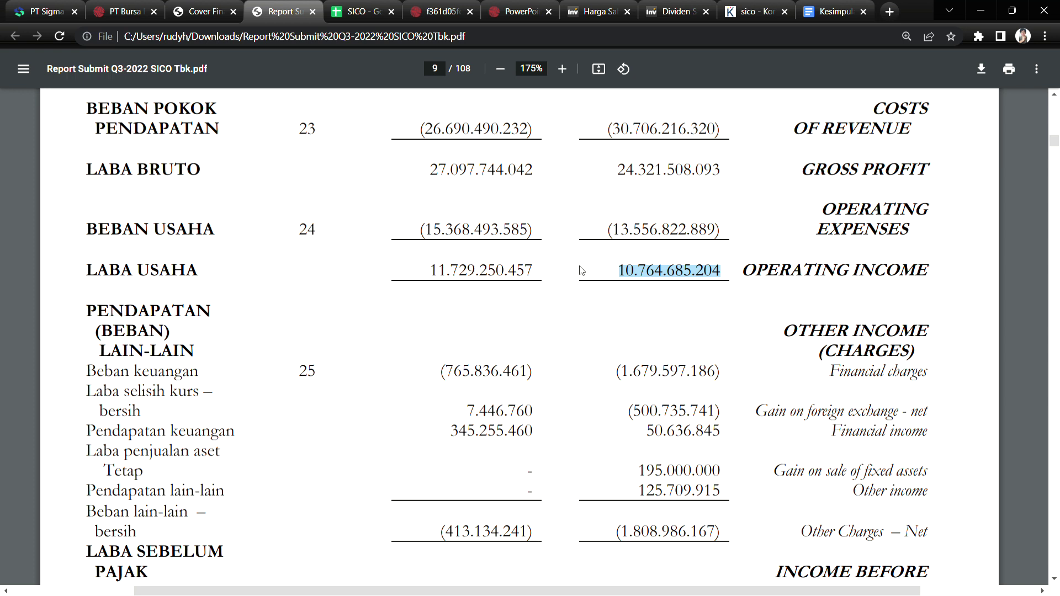
pyautogui.click(623, 279)
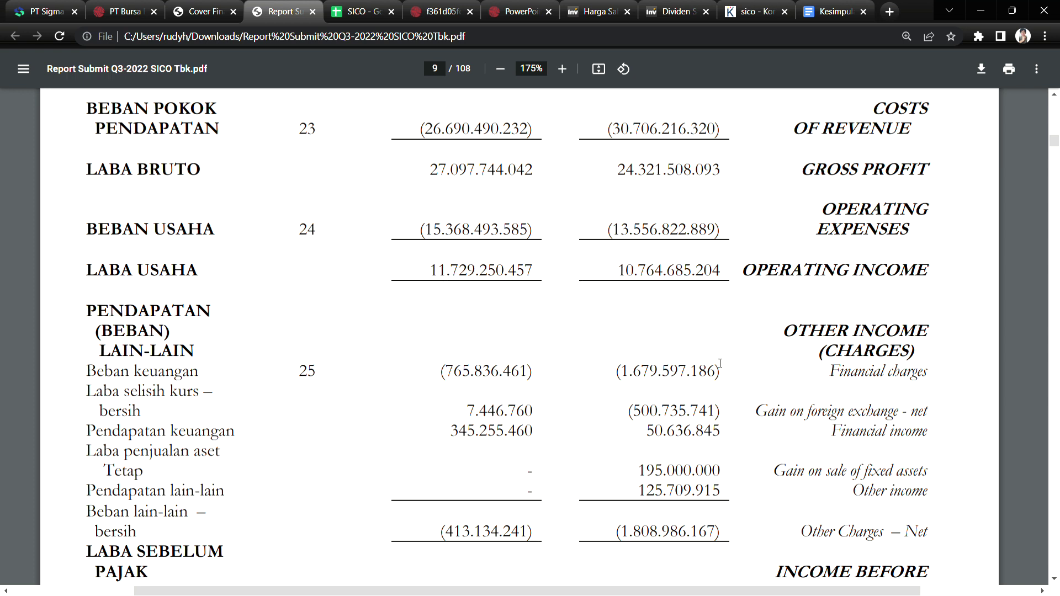
pyautogui.click(1053, 579)
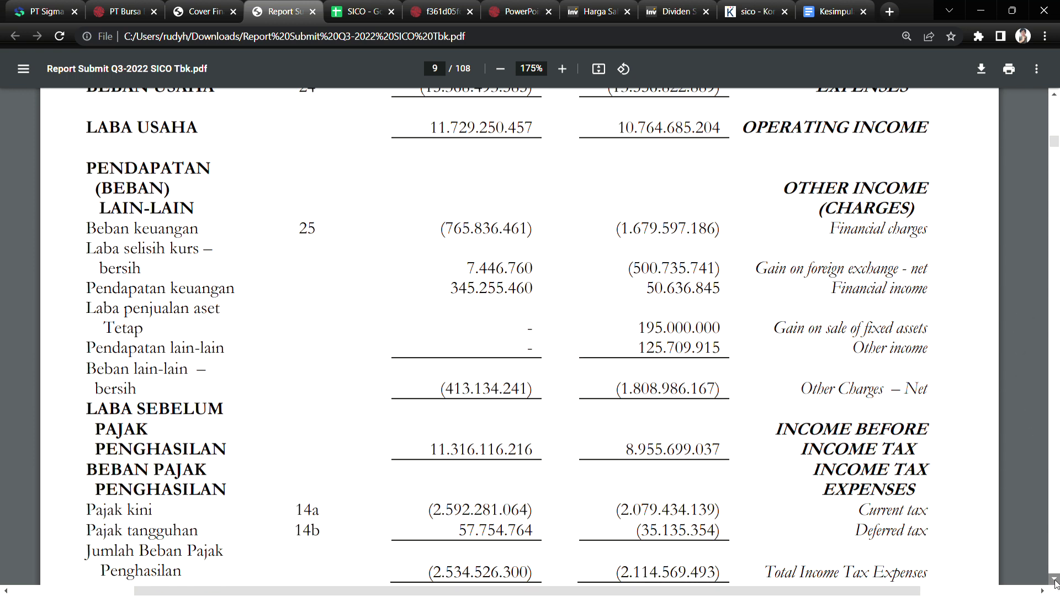
pyautogui.moveTo(1055, 580); pyautogui.dragTo(1055, 581)
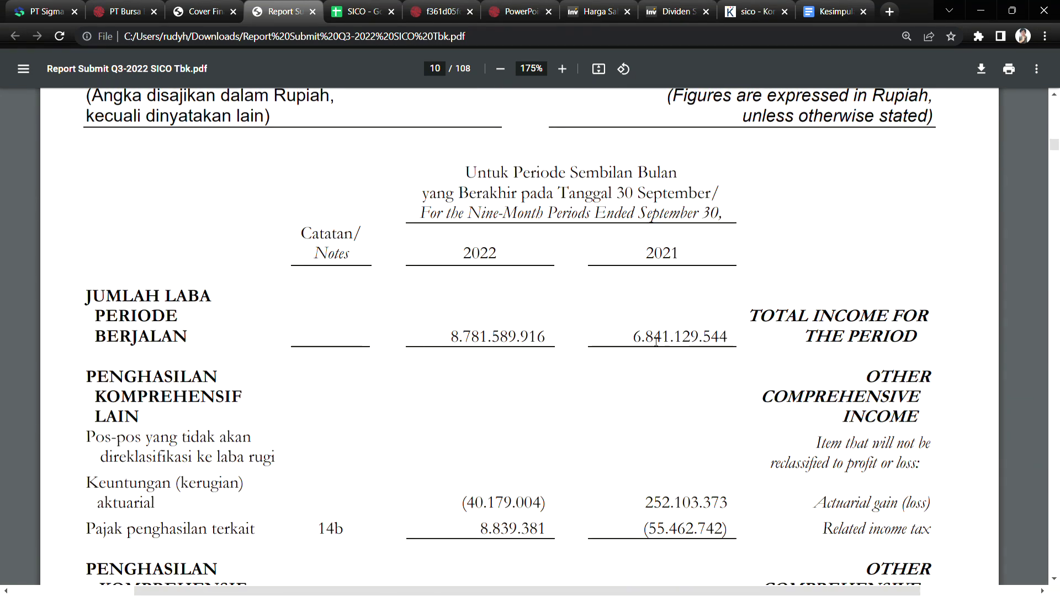
# Highlight the 2021 and 2022 total income for the period on page 10 to compare them.
pyautogui.moveTo(629, 338); pyautogui.dragTo(667, 383)
pyautogui.click(663, 356)
pyautogui.moveTo(633, 345); pyautogui.dragTo(637, 342)
pyautogui.moveTo(450, 338); pyautogui.dragTo(648, 329)
pyautogui.click(648, 330)
# Go to the cash flow statement on page 13 and highlight the 2021 and 2022 net operating cash flows.
pyautogui.scroll(-10, 1054, 579)
pyautogui.scroll(-10, 1054, 579)
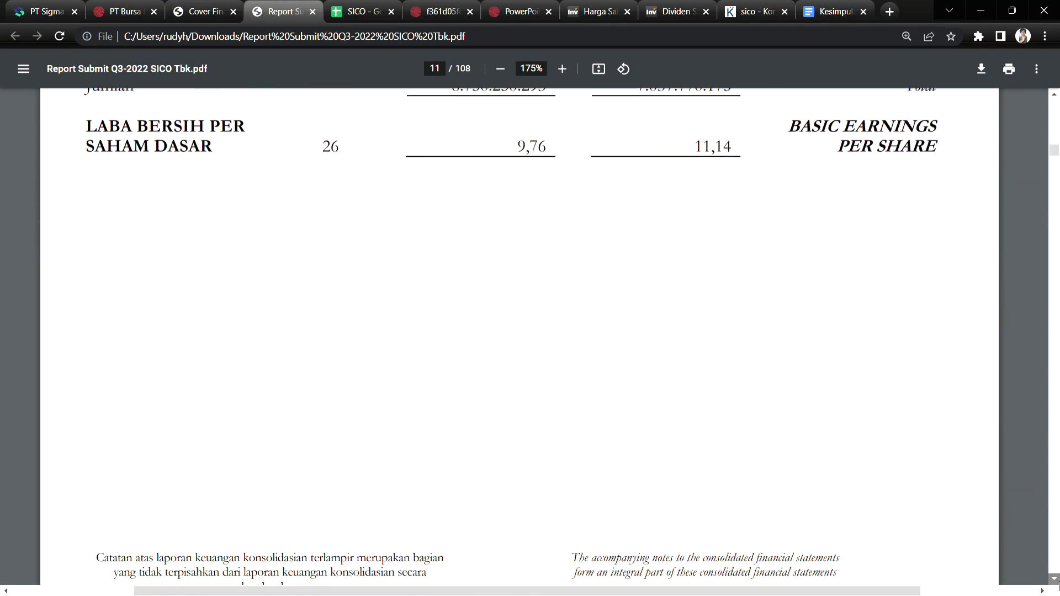
pyautogui.scroll(-10, 1056, 580)
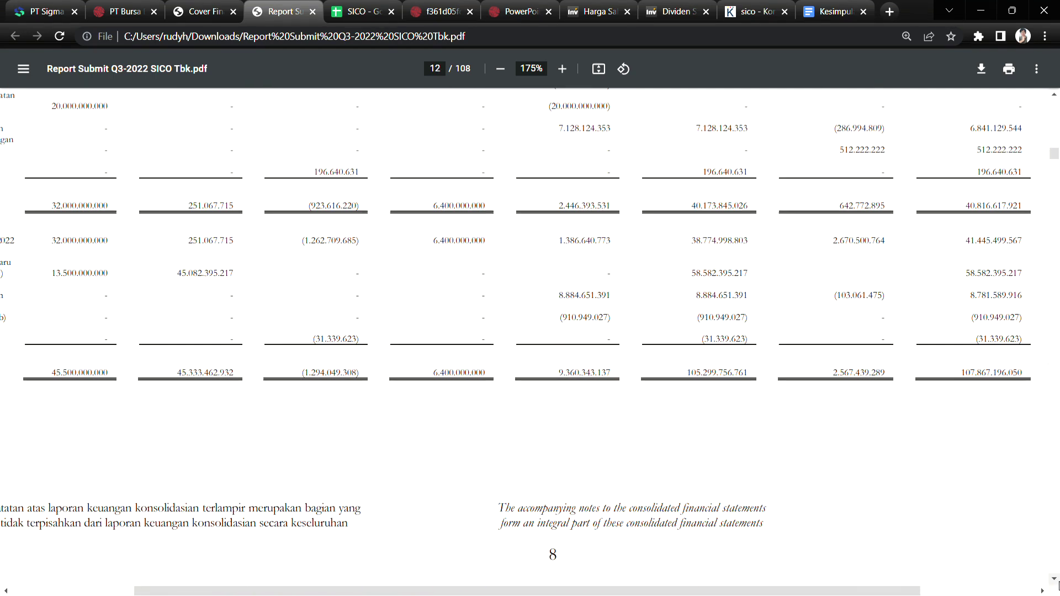
pyautogui.scroll(-10, 1056, 581)
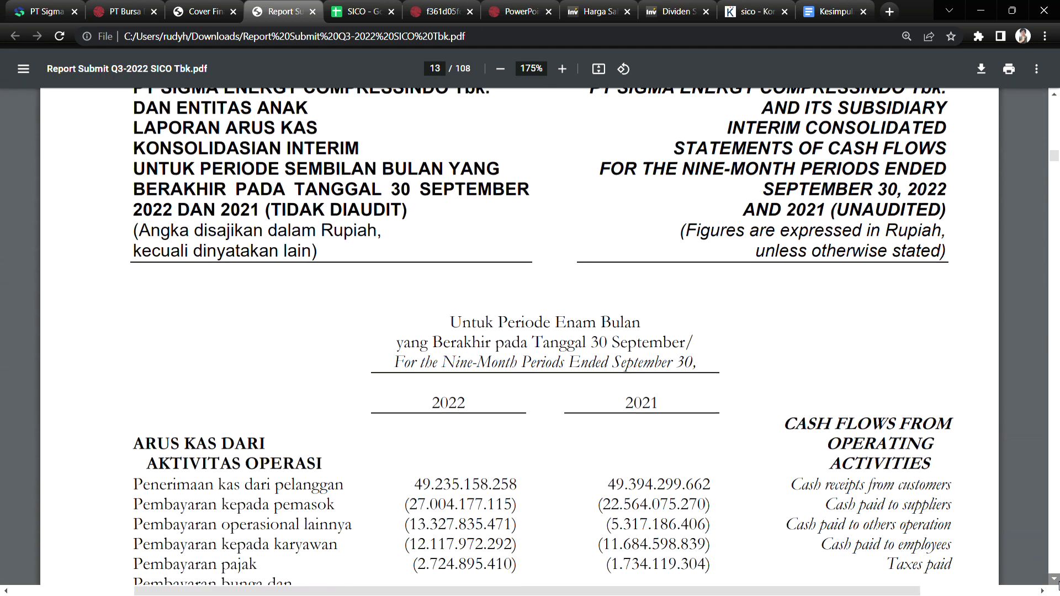
pyautogui.scroll(-2, 1055, 578)
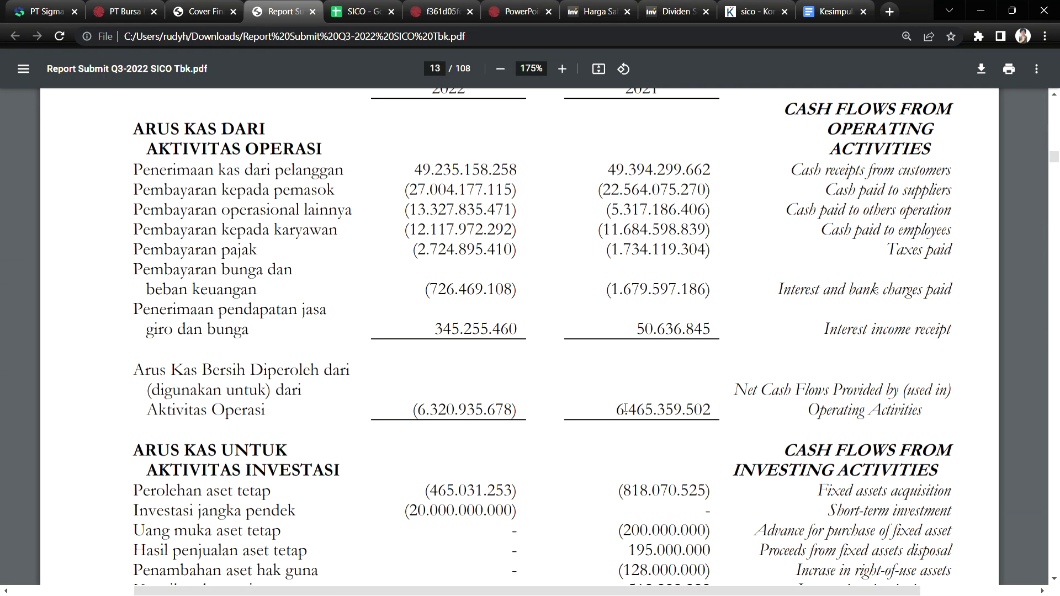
pyautogui.scroll(3, 1054, 102)
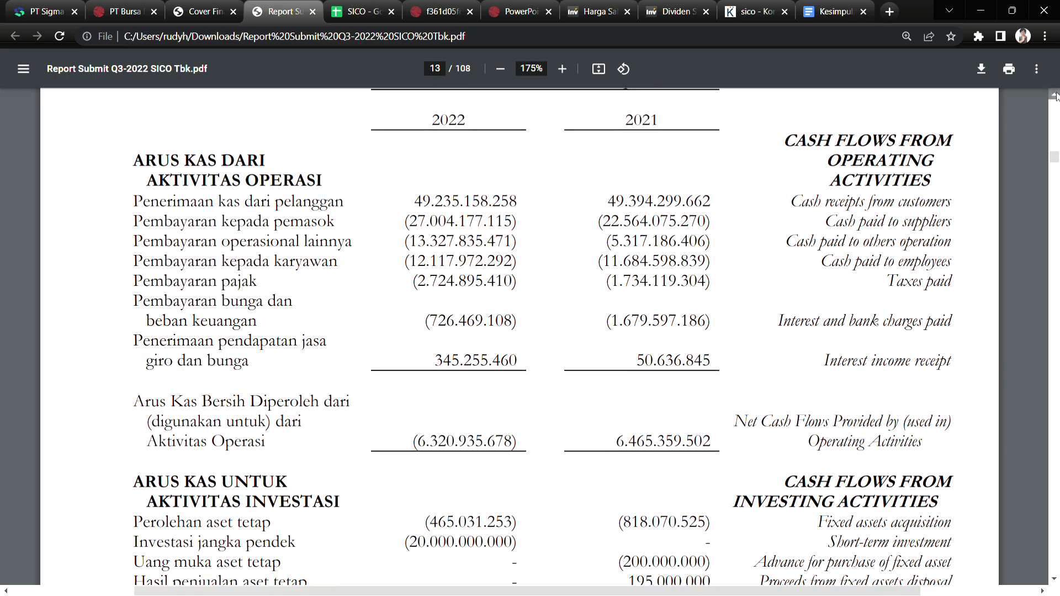
pyautogui.moveTo(622, 146); pyautogui.dragTo(714, 141)
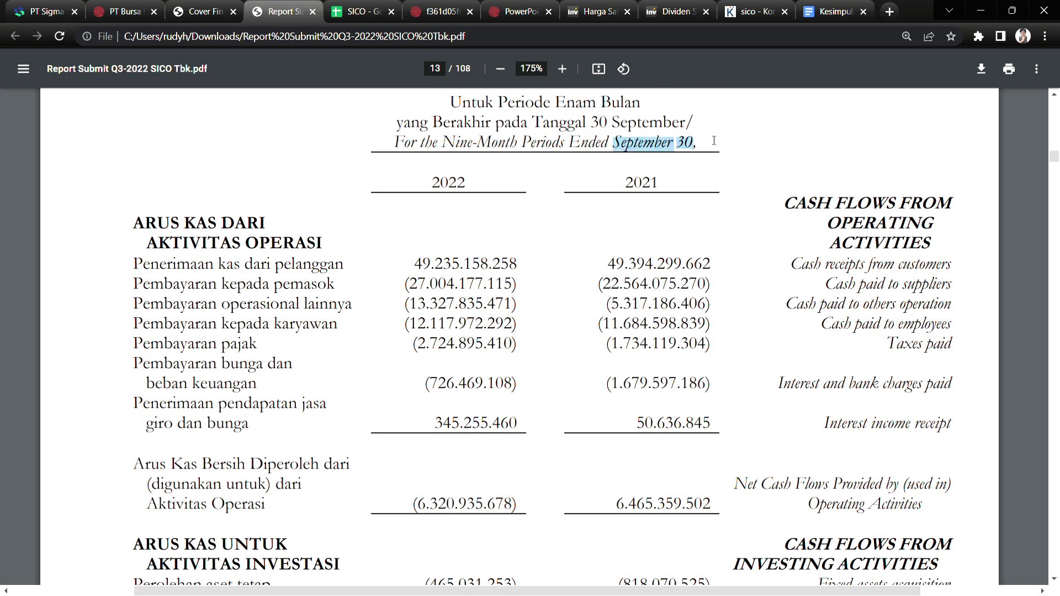
pyautogui.moveTo(616, 503); pyautogui.dragTo(725, 512)
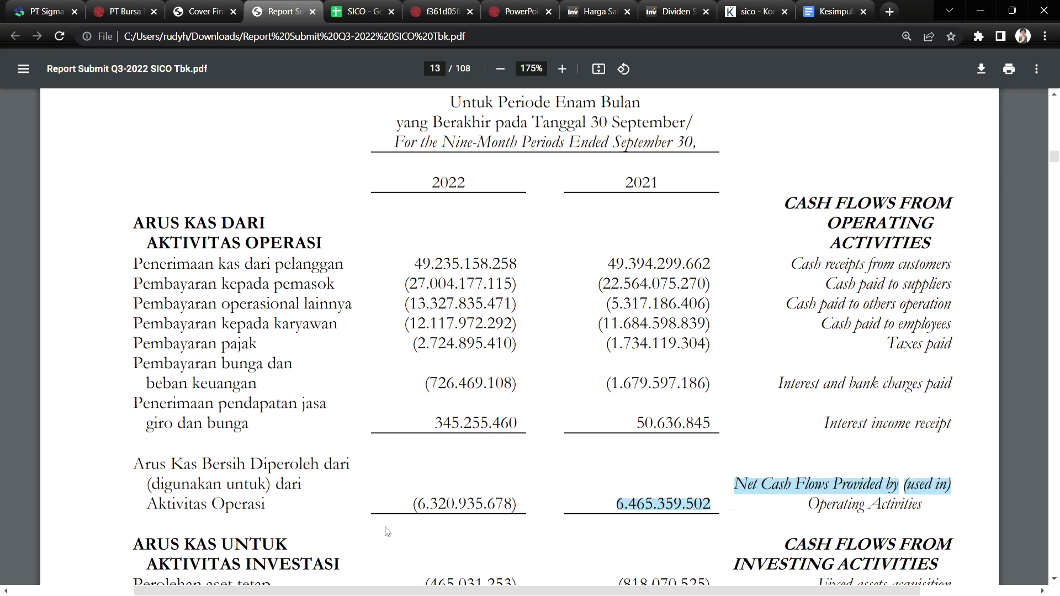
pyautogui.moveTo(415, 504); pyautogui.dragTo(494, 504)
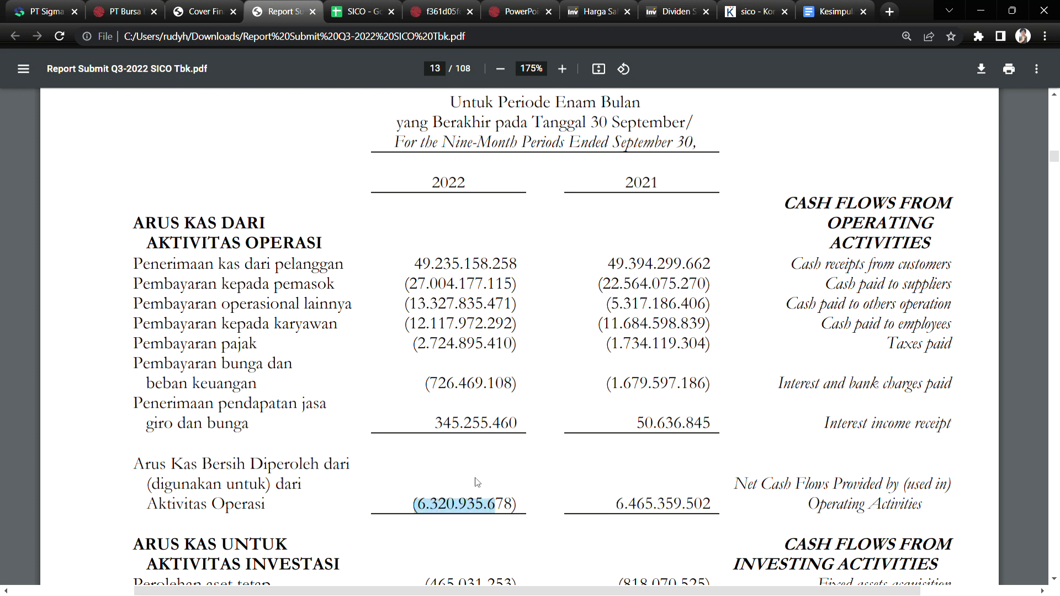
pyautogui.click(227, 295)
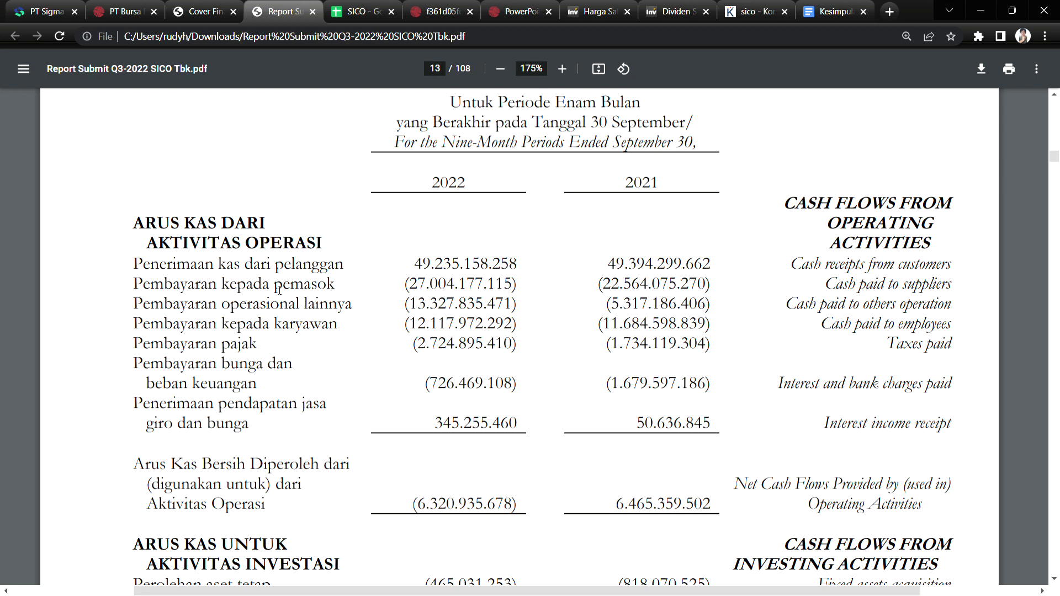
# Examine the supplier, other operating and employee payment lines under operating activities, highlighting parts of each.
pyautogui.moveTo(409, 286); pyautogui.dragTo(436, 291)
pyautogui.moveTo(143, 306); pyautogui.dragTo(336, 310)
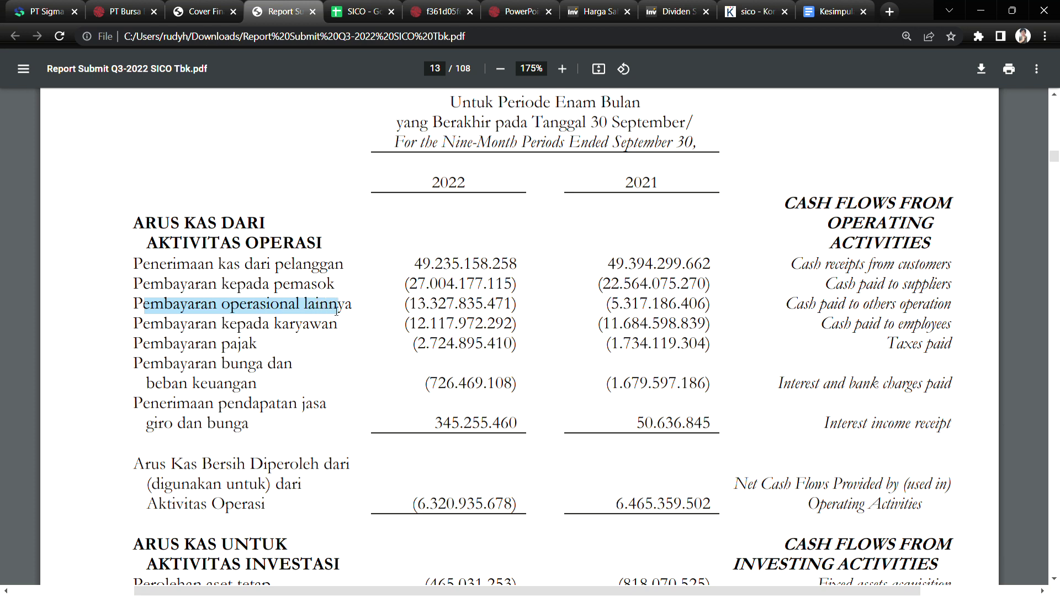
pyautogui.moveTo(607, 304); pyautogui.dragTo(619, 305)
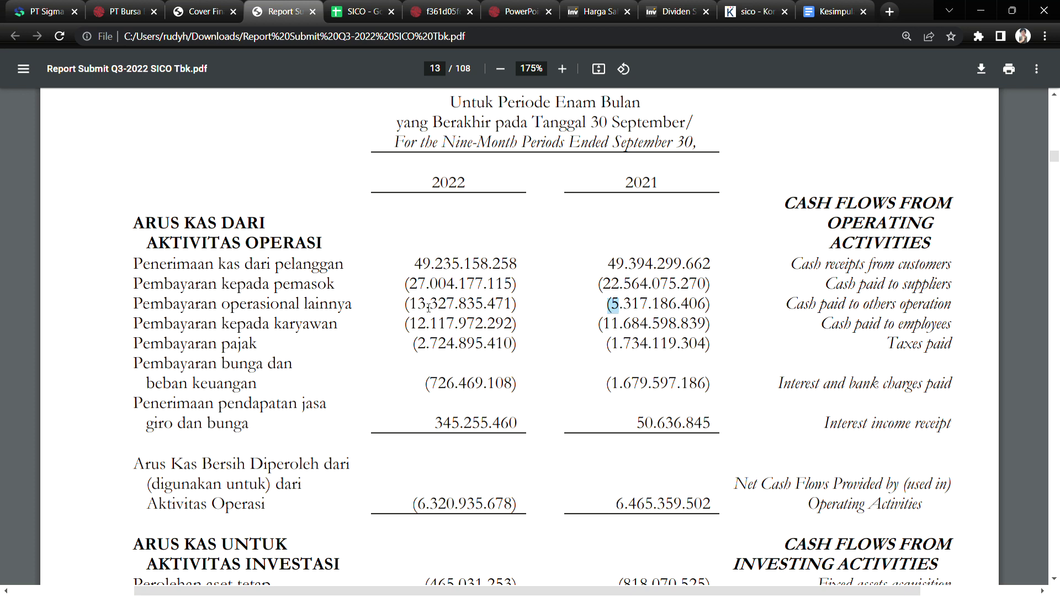
pyautogui.moveTo(427, 308); pyautogui.dragTo(407, 307)
pyautogui.moveTo(436, 324); pyautogui.dragTo(411, 324)
# Highlight the other operating payments label and its 2022 and 2021 amounts on page 13.
pyautogui.moveTo(217, 306); pyautogui.dragTo(164, 305)
pyautogui.moveTo(251, 305); pyautogui.dragTo(345, 307)
pyautogui.moveTo(411, 306); pyautogui.dragTo(514, 312)
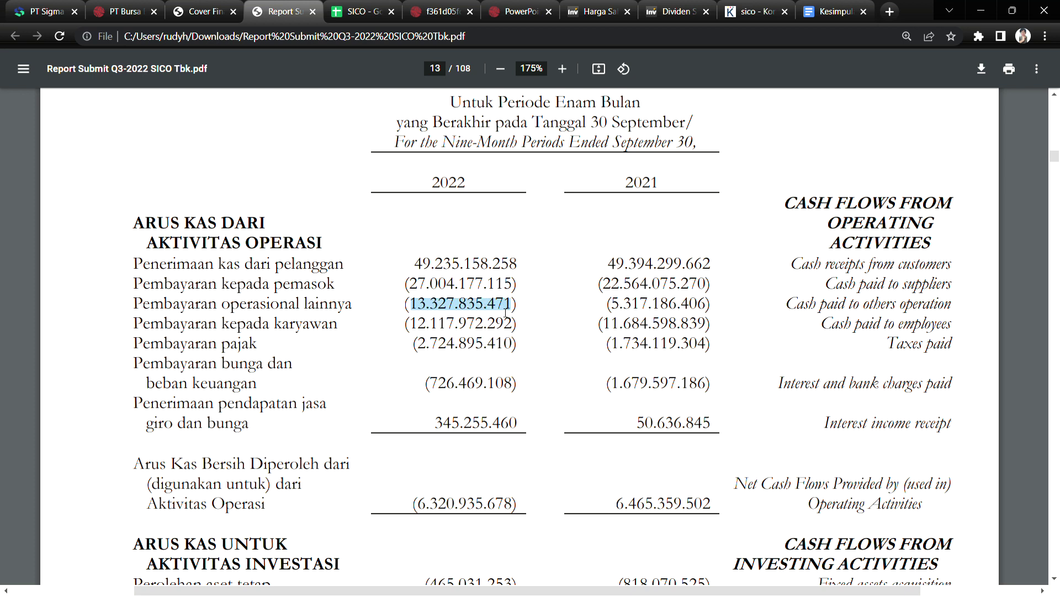
pyautogui.moveTo(407, 305); pyautogui.dragTo(508, 305)
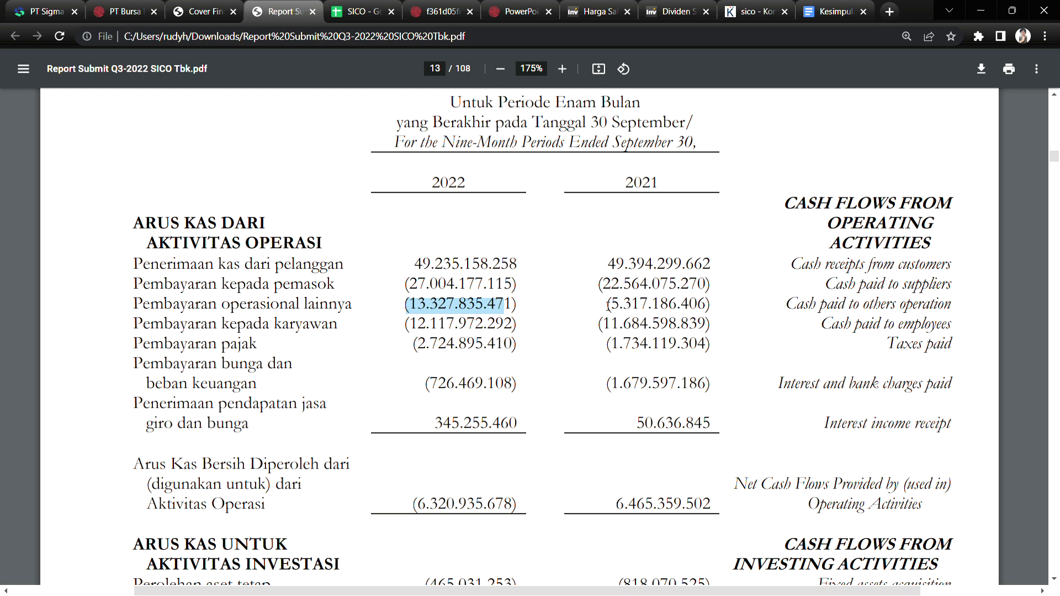
pyautogui.moveTo(611, 304); pyautogui.dragTo(713, 305)
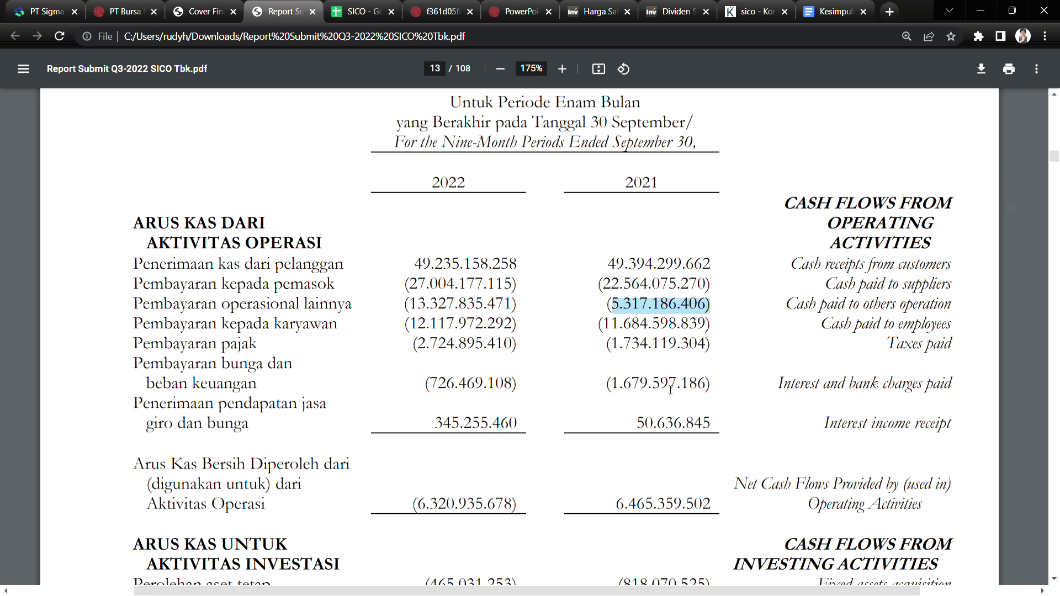
# Highlight the short-term investment and fixed assets acquisition labels under investing activities.
pyautogui.click(1052, 580)
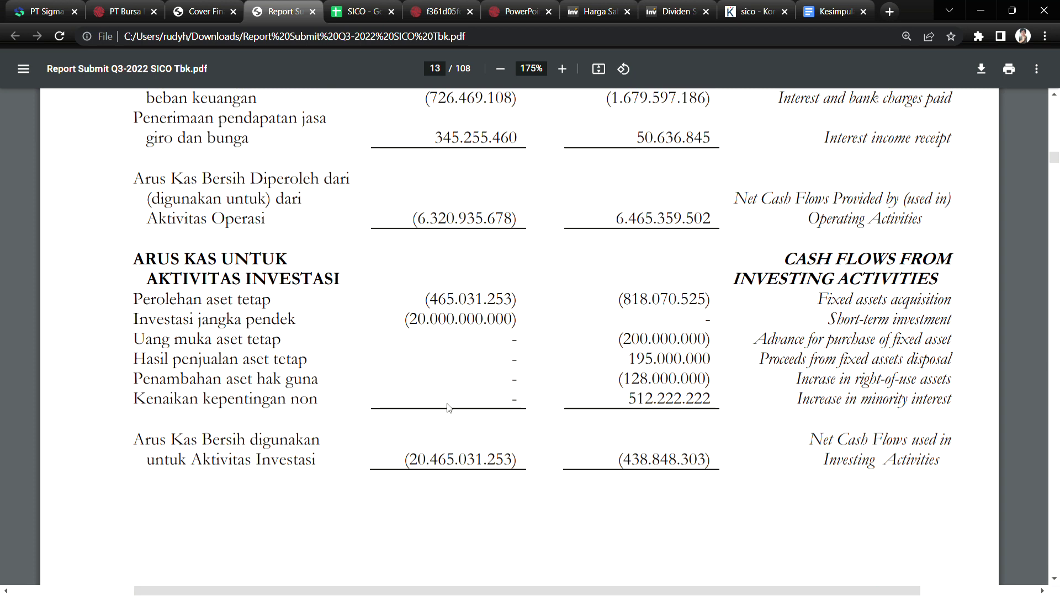
pyautogui.moveTo(255, 320); pyautogui.dragTo(166, 320)
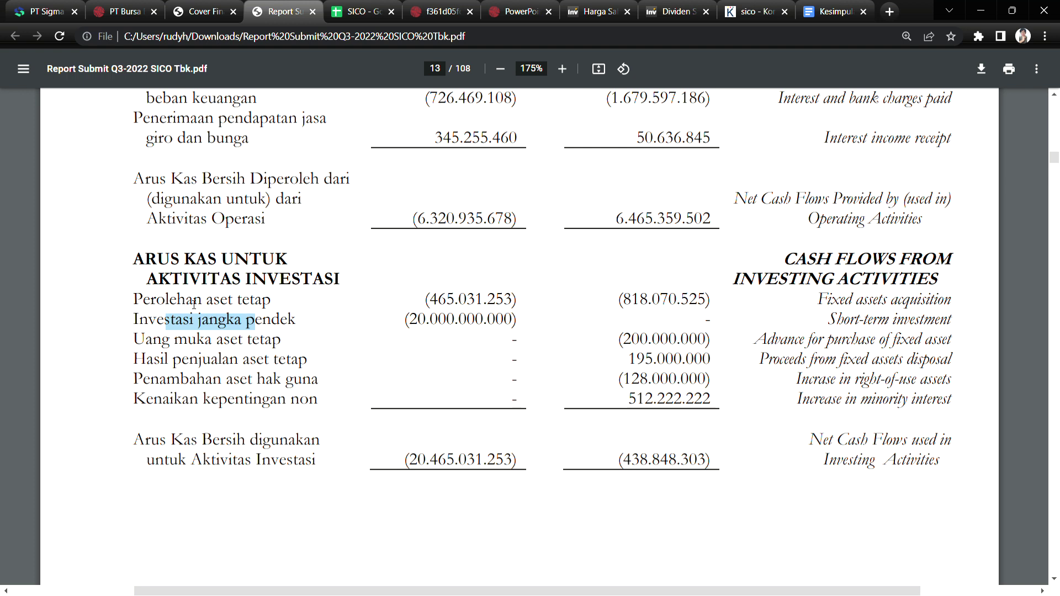
pyautogui.moveTo(252, 301); pyautogui.dragTo(187, 300)
# Continue to financing activities on page 14 and highlight the 2022 initial public offering shares entry.
pyautogui.click(1053, 581)
pyautogui.scroll(-18, 1054, 582)
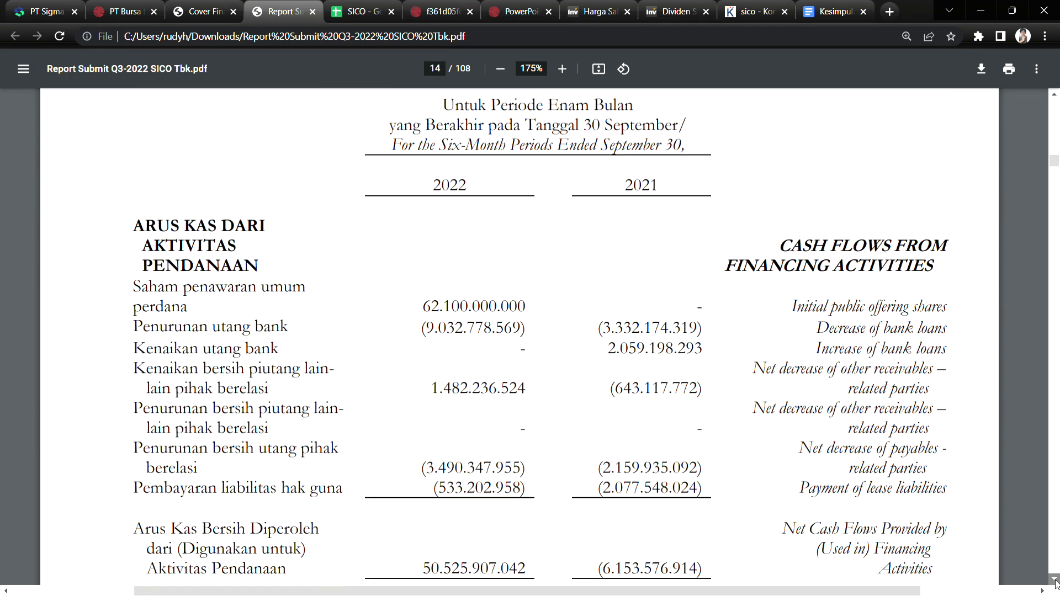
pyautogui.scroll(-5, 1054, 583)
pyautogui.moveTo(193, 158); pyautogui.dragTo(262, 161)
pyautogui.moveTo(423, 172)
pyautogui.mouseDown()
pyautogui.moveTo(466, 174)
pyautogui.moveTo(442, 175)
pyautogui.mouseUp()
pyautogui.click(426, 176)
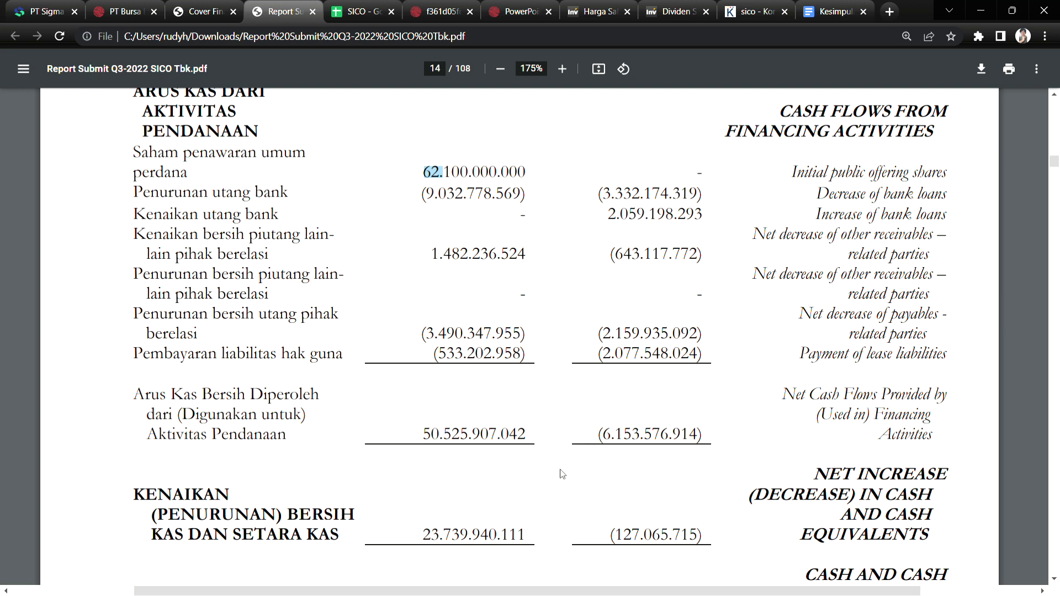
# Return to the income statement on page 9, highlighting the 2021 revenue, cost of revenue label and 2022 gross profit.
pyautogui.click(1054, 95)
pyautogui.moveTo(1054, 94); pyautogui.dragTo(1054, 95)
pyautogui.moveTo(639, 280); pyautogui.dragTo(644, 282)
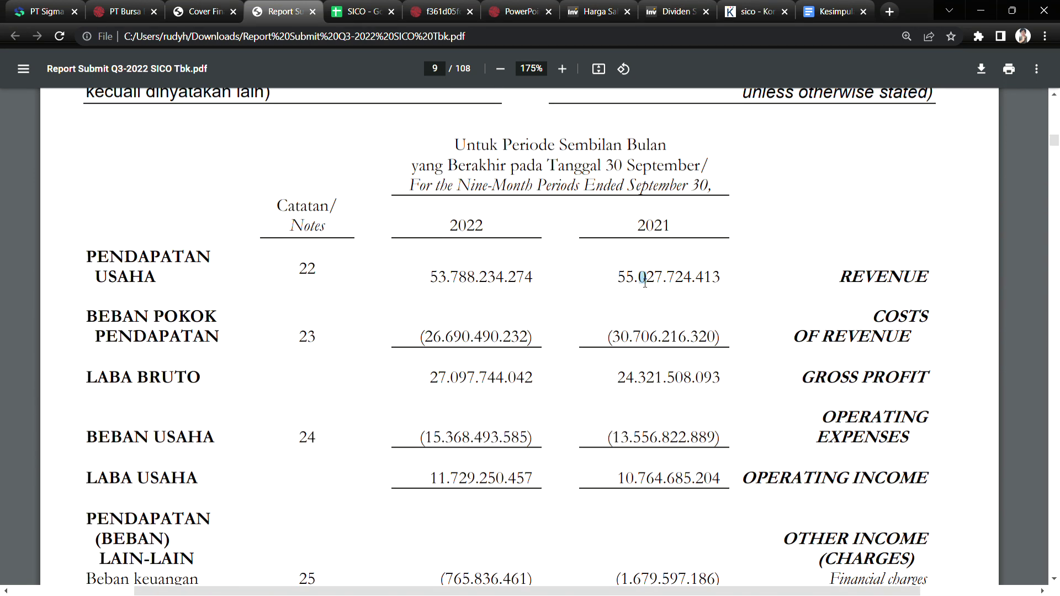
pyautogui.click(513, 316)
pyautogui.click(1053, 576)
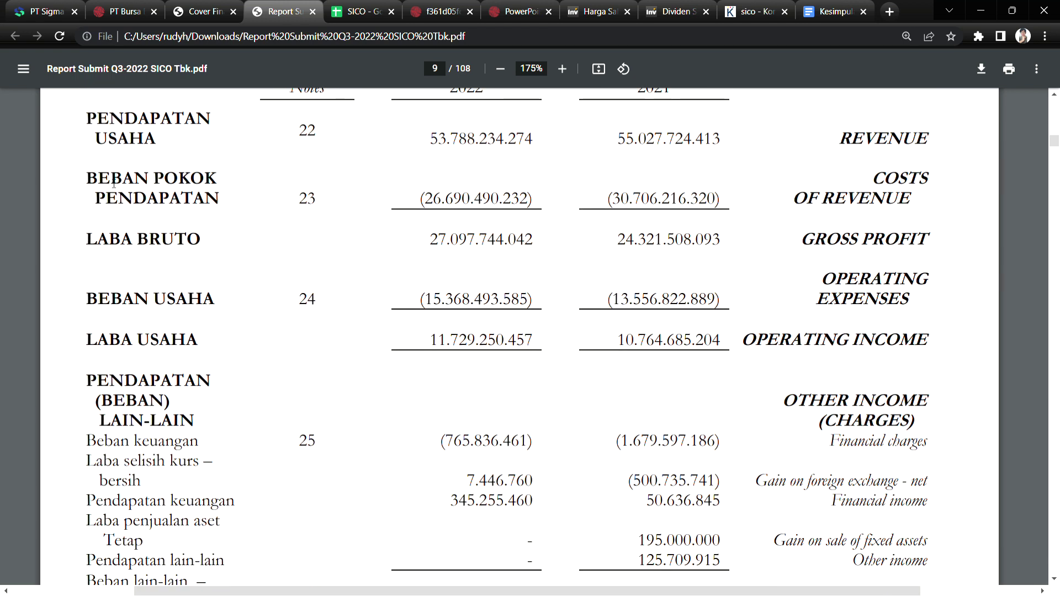
pyautogui.moveTo(100, 182); pyautogui.dragTo(177, 182)
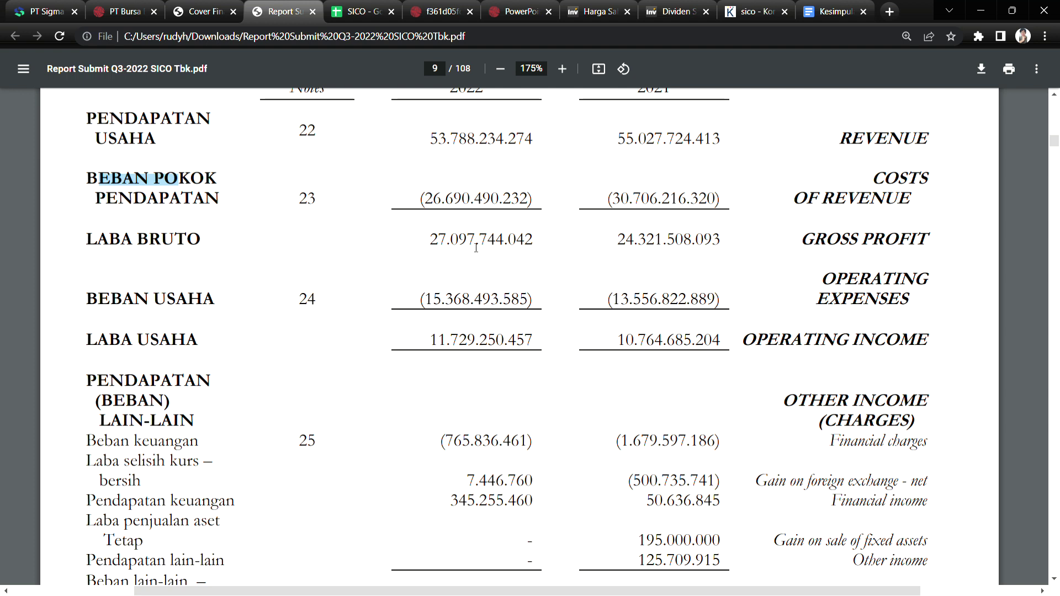
pyautogui.moveTo(430, 247); pyautogui.dragTo(466, 252)
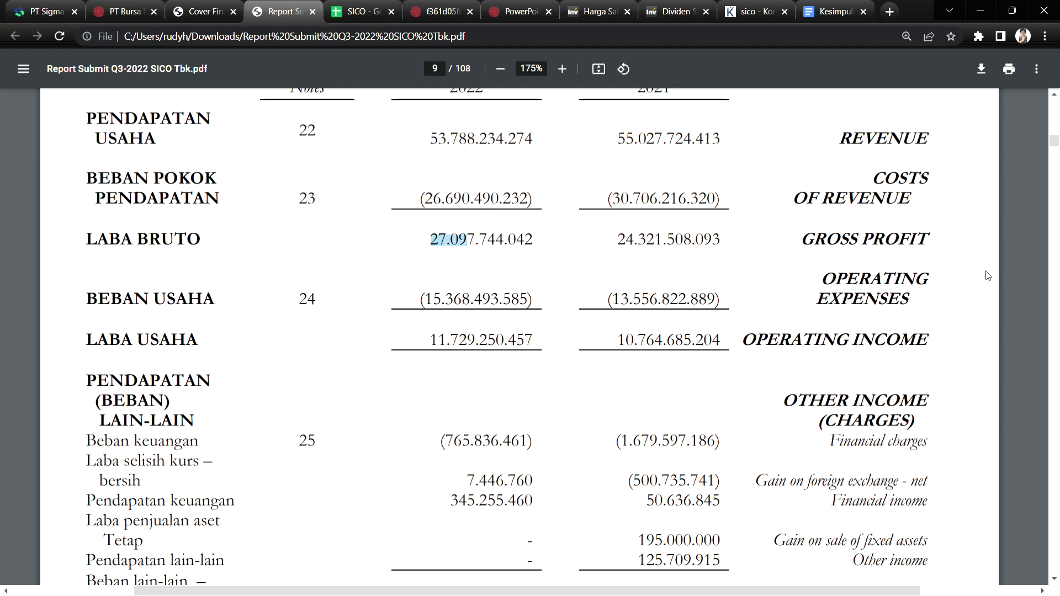
# Continue to page 10 and highlight the total income for the period in both years again.
pyautogui.click(1054, 579)
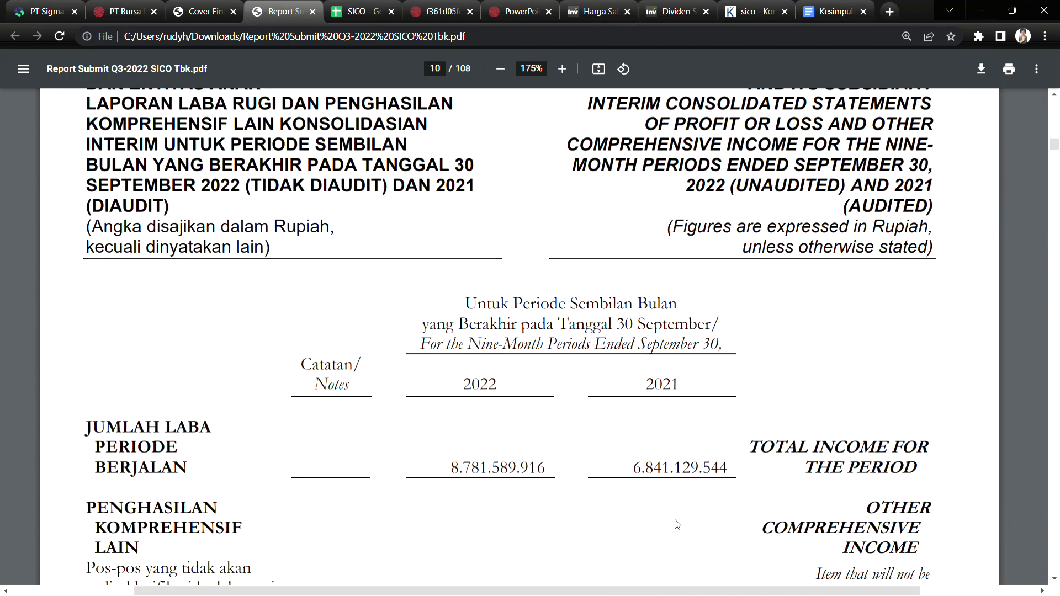
pyautogui.moveTo(449, 468); pyautogui.dragTo(552, 472)
pyautogui.moveTo(681, 468); pyautogui.dragTo(624, 480)
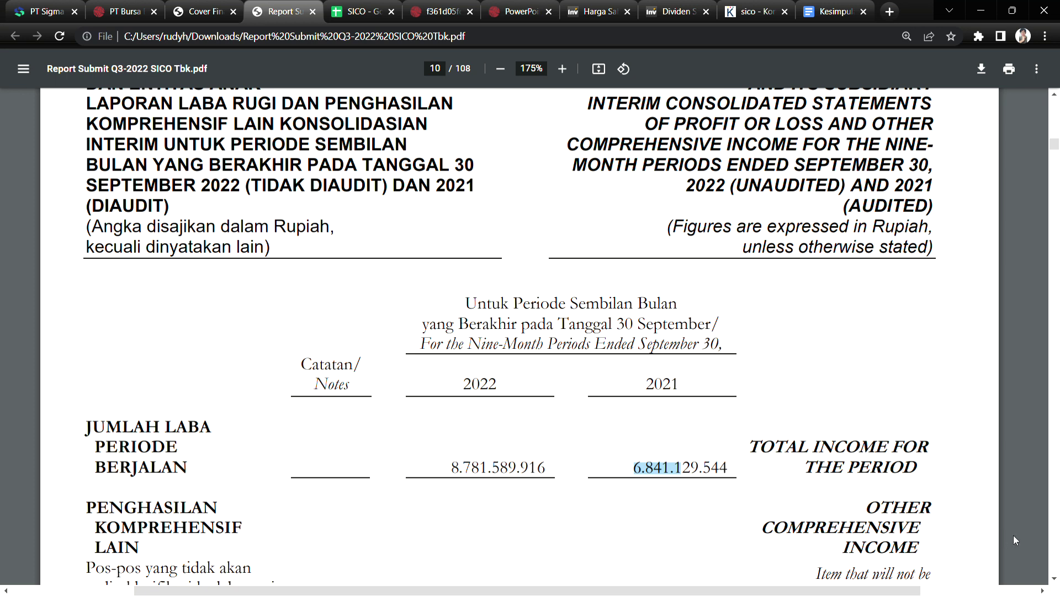
pyautogui.click(1053, 94)
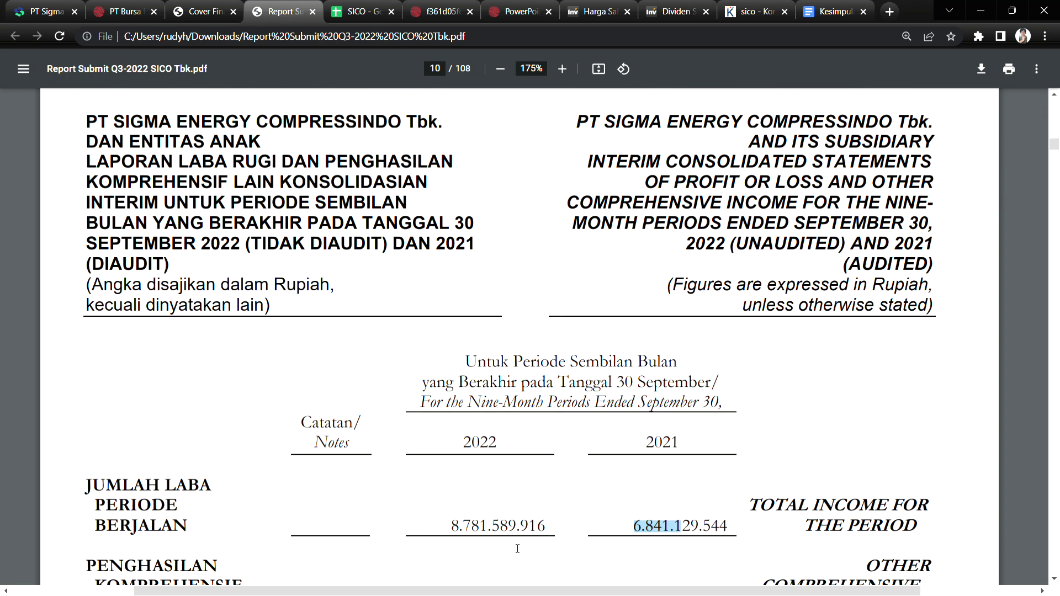
pyautogui.click(547, 545)
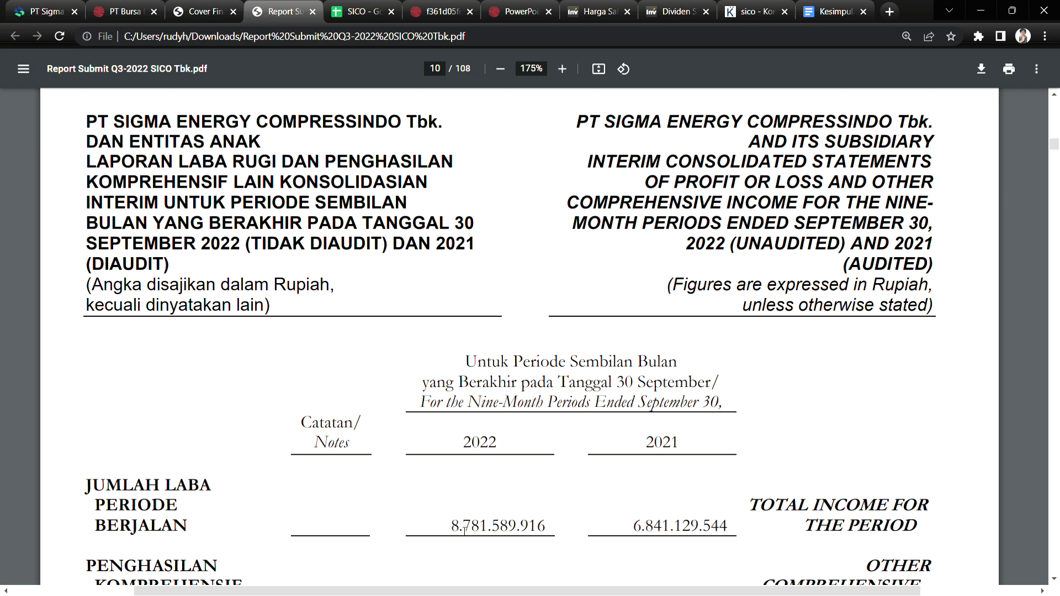
# Go back to the cash flow statement on page 13 and check the 2022 net operating cash flow.
pyautogui.click(1053, 578)
pyautogui.scroll(-20, 1053, 578)
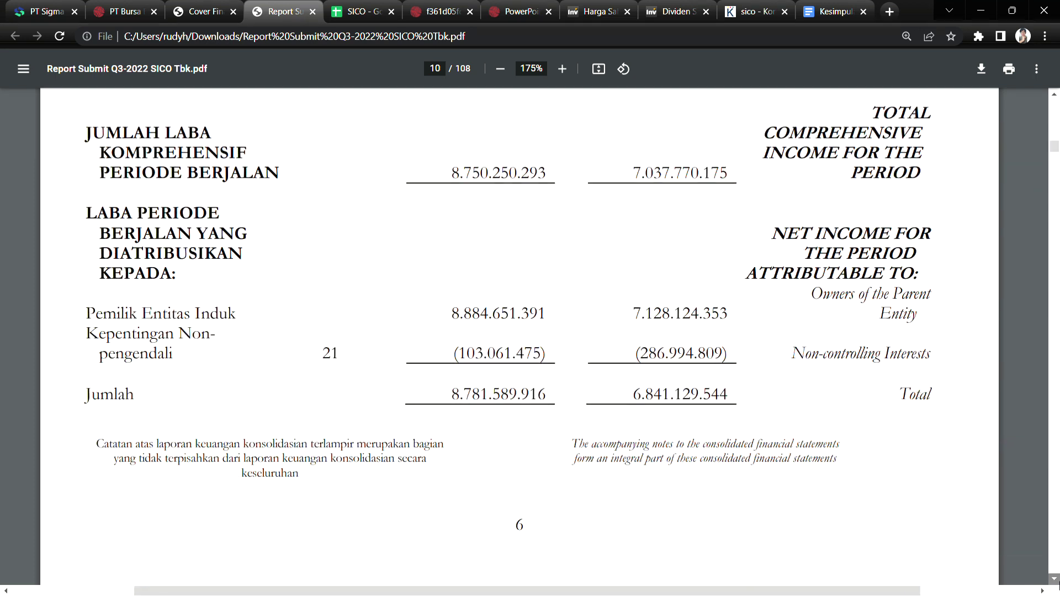
pyautogui.scroll(-20, 1053, 579)
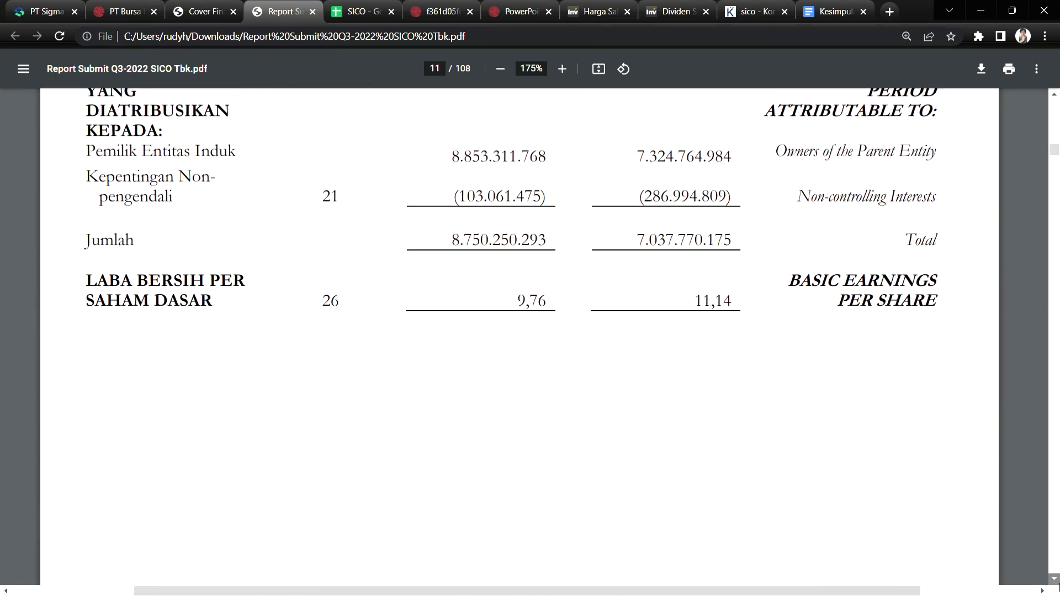
pyautogui.scroll(-20, 1053, 579)
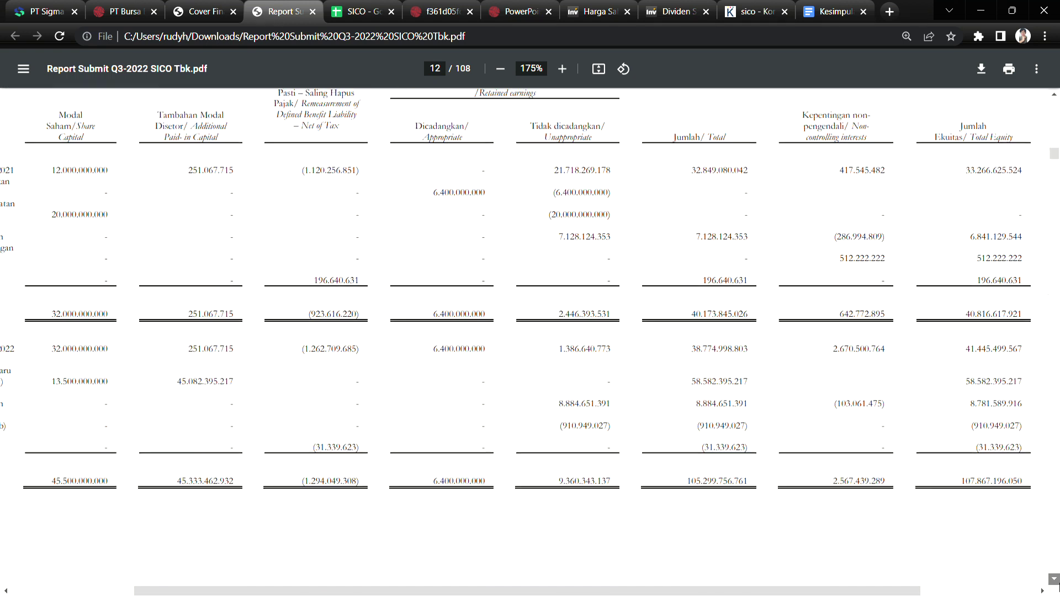
pyautogui.scroll(-5, 1053, 578)
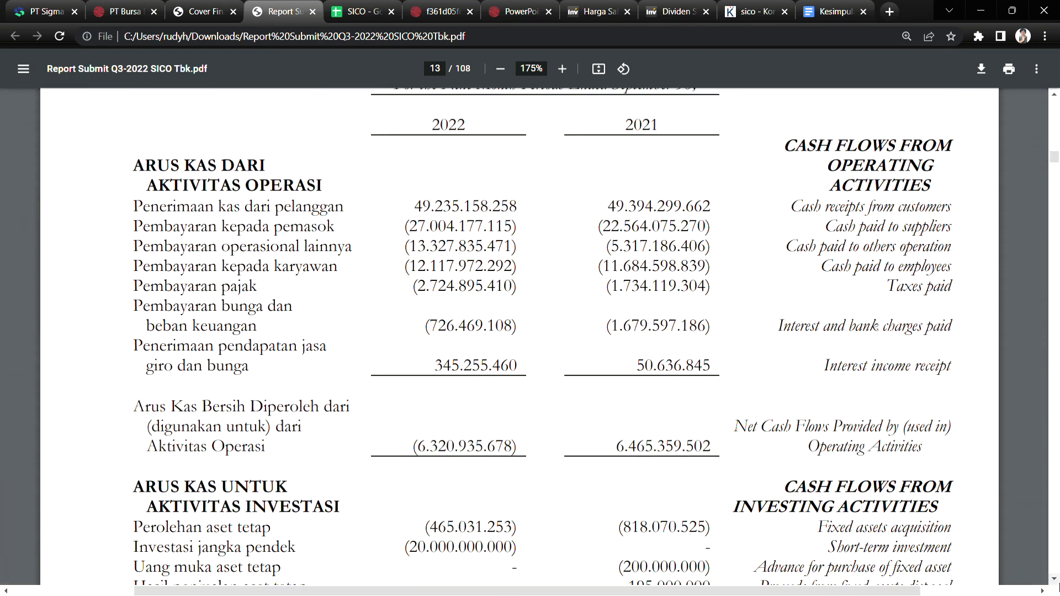
pyautogui.doubleClick(419, 448)
# Highlight the "Pembayaran operasional lainnya" label under operating activities, focusing on the word "lainnya".
pyautogui.moveTo(174, 246); pyautogui.dragTo(351, 260)
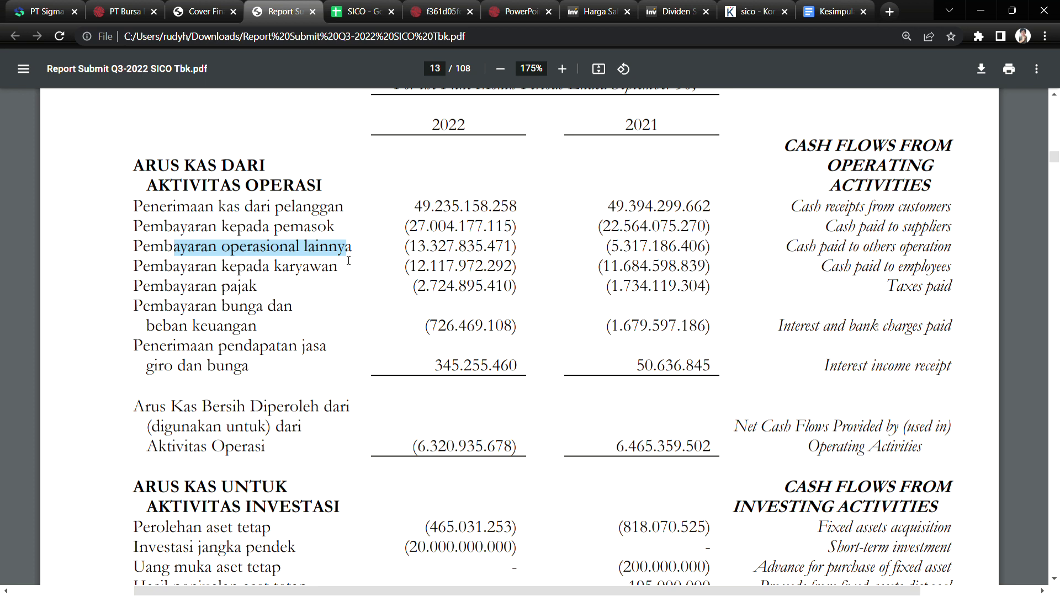
pyautogui.click(304, 252)
pyautogui.moveTo(304, 251); pyautogui.dragTo(357, 248)
pyautogui.click(318, 251)
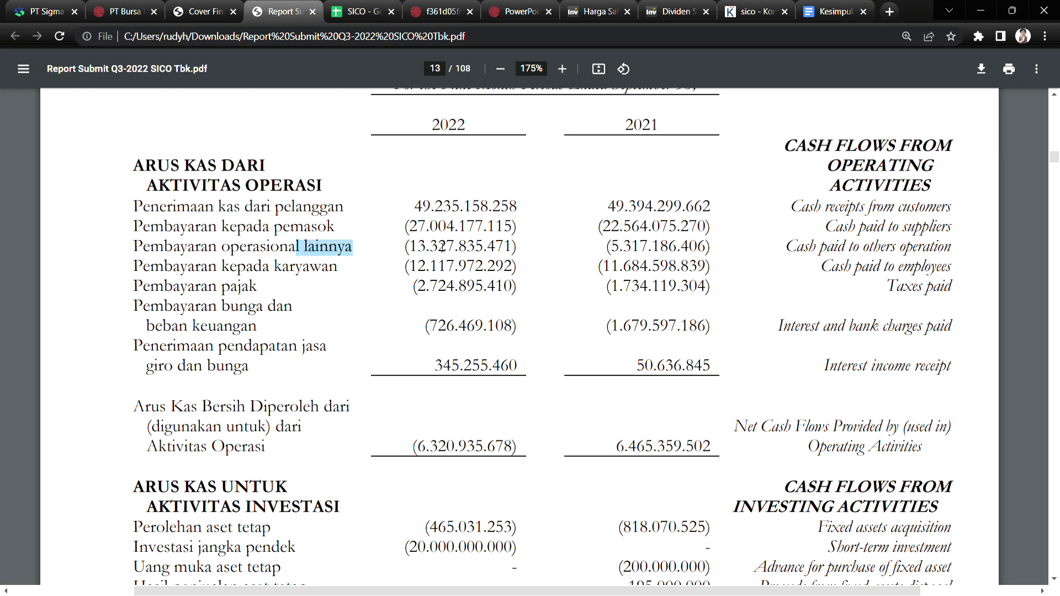
# Switch to the SICO spreadsheet in Google Sheets and review the Arus Kas Operasional column from 2018 to 2022 Q3, ending on D6.
pyautogui.click(356, 11)
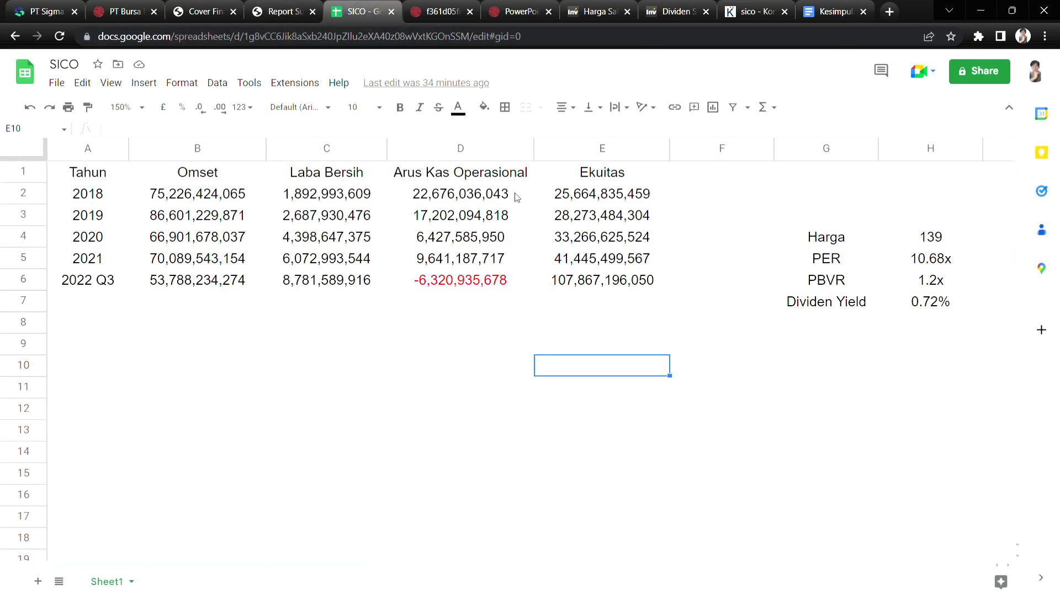
pyautogui.moveTo(532, 176); pyautogui.dragTo(520, 287)
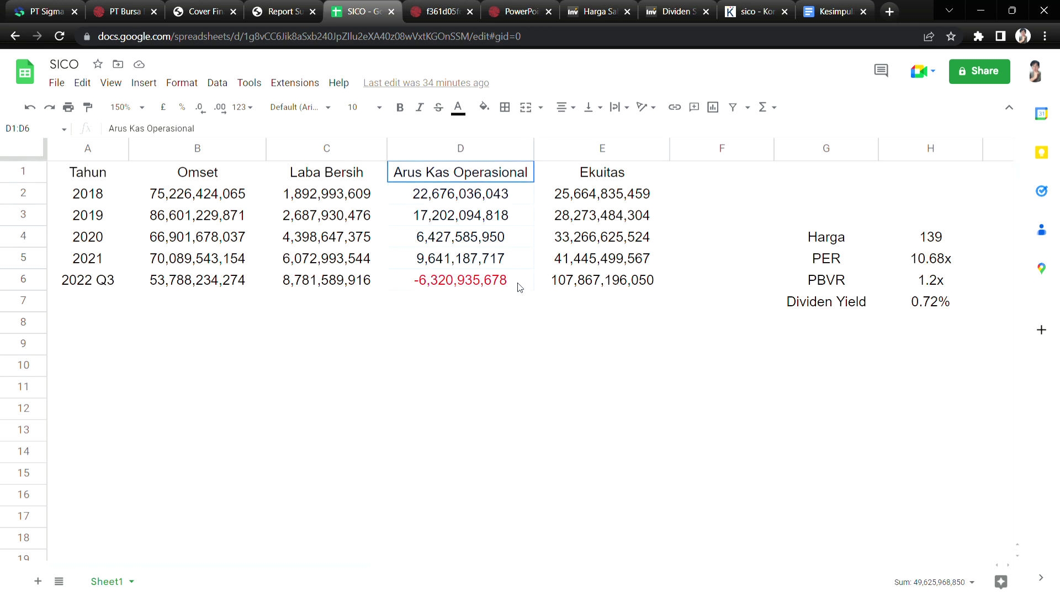
pyautogui.click(495, 327)
pyautogui.click(517, 196)
pyautogui.moveTo(516, 202); pyautogui.dragTo(519, 258)
pyautogui.click(523, 300)
pyautogui.click(519, 285)
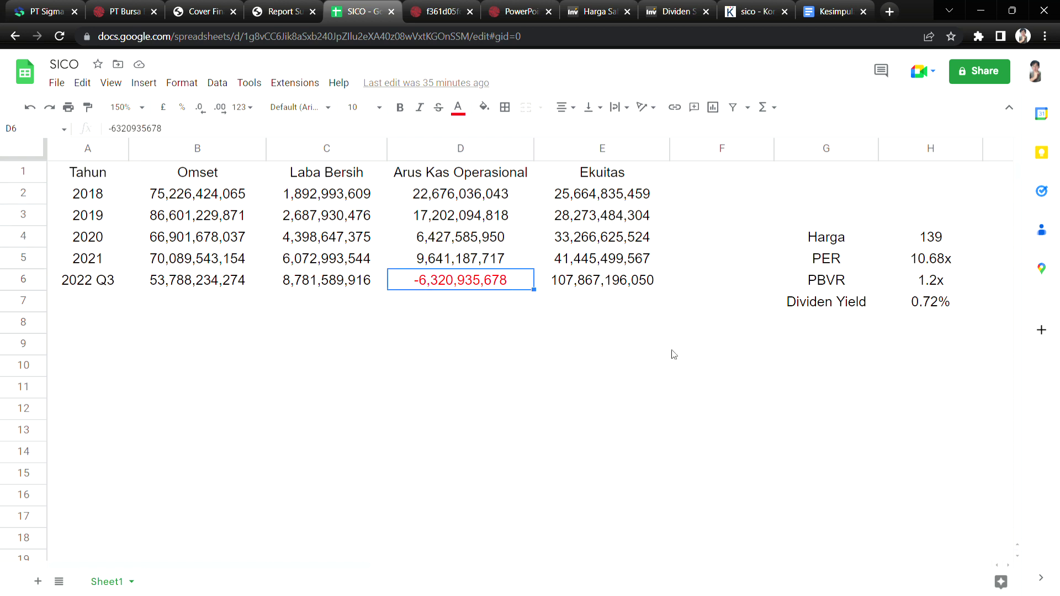
# Examine the Ekuitas column from 2018 to 2022 Q3 and select the 2022 Q3 row across A6:E6.
pyautogui.moveTo(660, 197); pyautogui.dragTo(660, 279)
pyautogui.click(679, 208)
pyautogui.moveTo(660, 197); pyautogui.dragTo(95, 292)
pyautogui.click(517, 327)
pyautogui.click(664, 284)
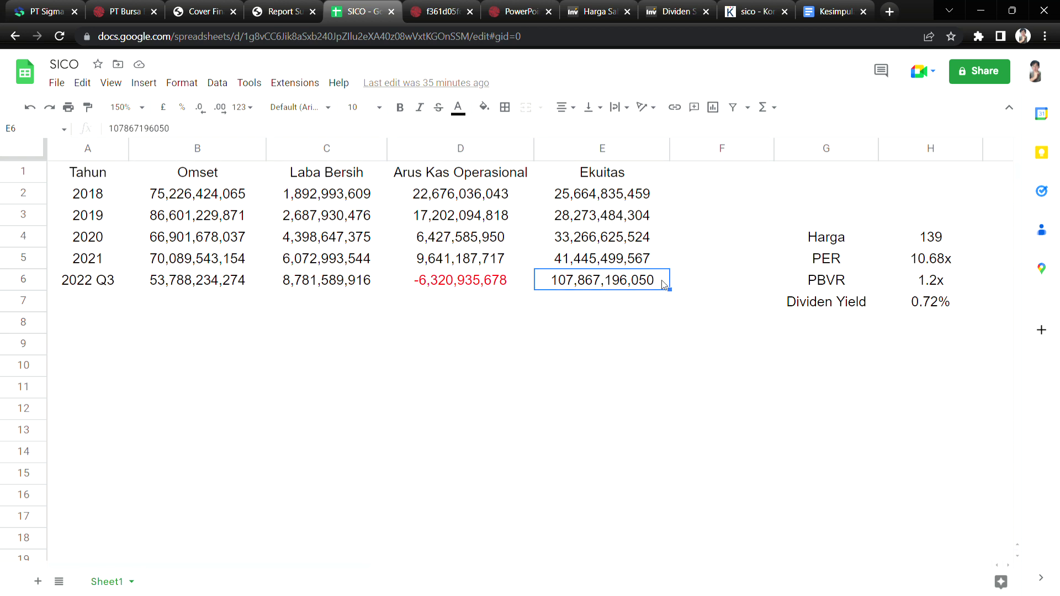
pyautogui.click(698, 285)
pyautogui.click(670, 287)
pyautogui.moveTo(523, 285); pyautogui.dragTo(95, 288)
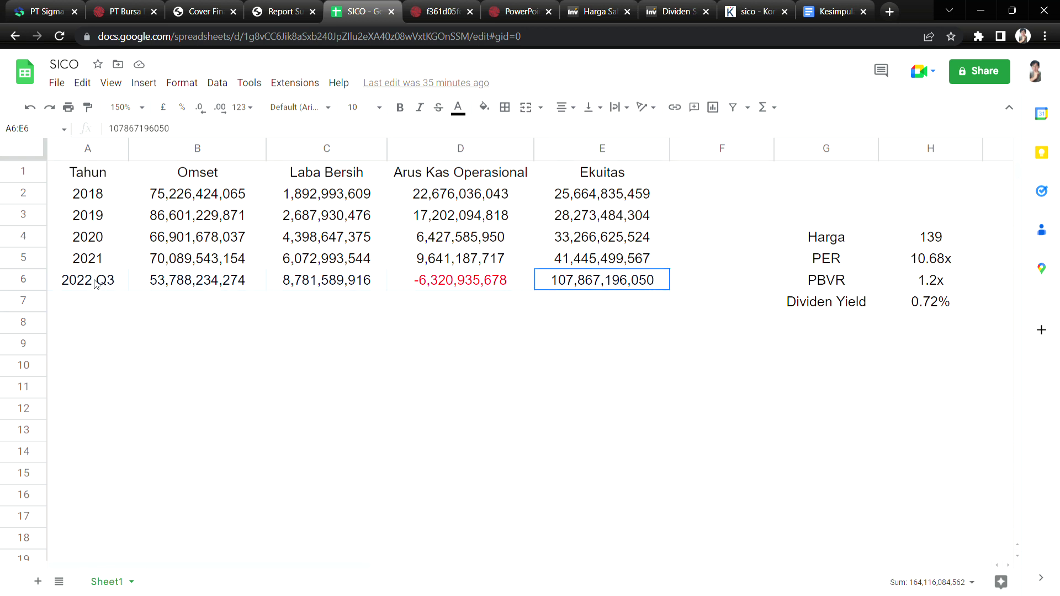
# Go through the Ekuitas values year by year from 2018 to 2021 and compare them with the 2022 Q3 equity.
pyautogui.moveTo(661, 194)
pyautogui.mouseDown()
pyautogui.moveTo(658, 262)
pyautogui.moveTo(662, 202)
pyautogui.mouseUp()
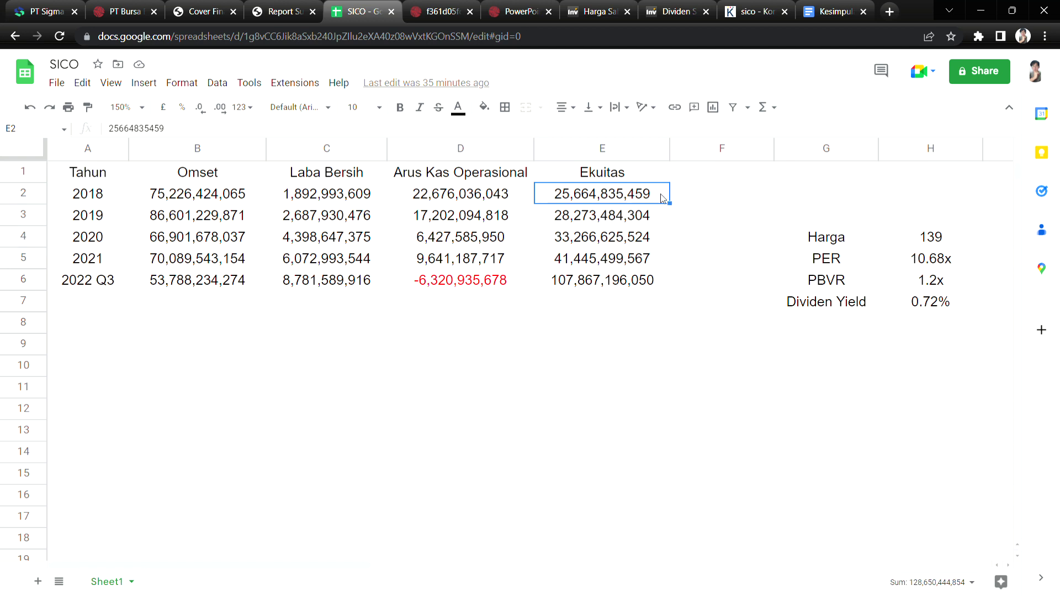
pyautogui.click(654, 223)
pyautogui.click(653, 240)
pyautogui.click(652, 258)
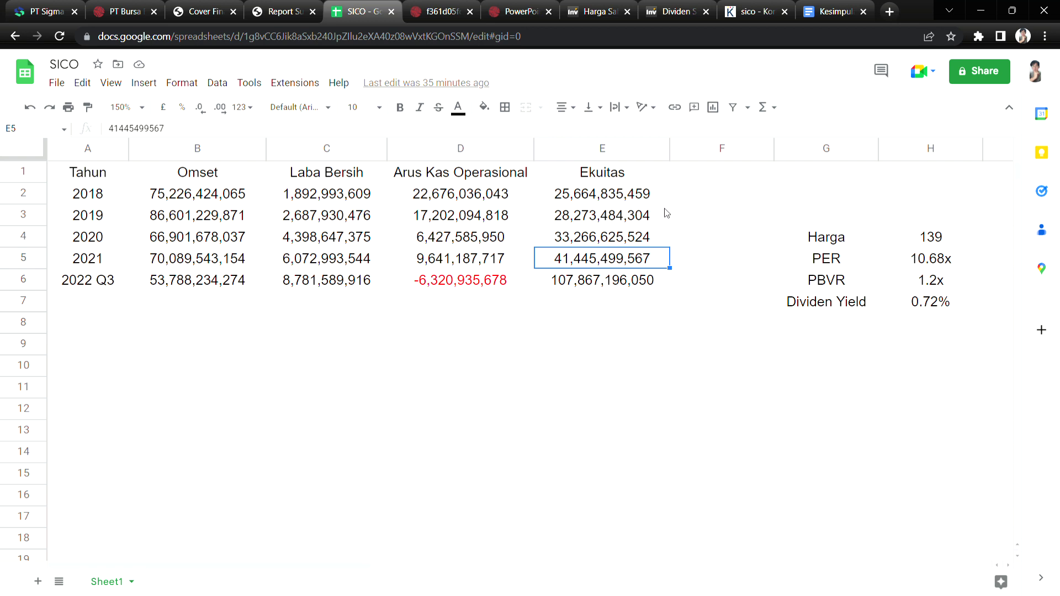
pyautogui.moveTo(658, 197); pyautogui.dragTo(656, 270)
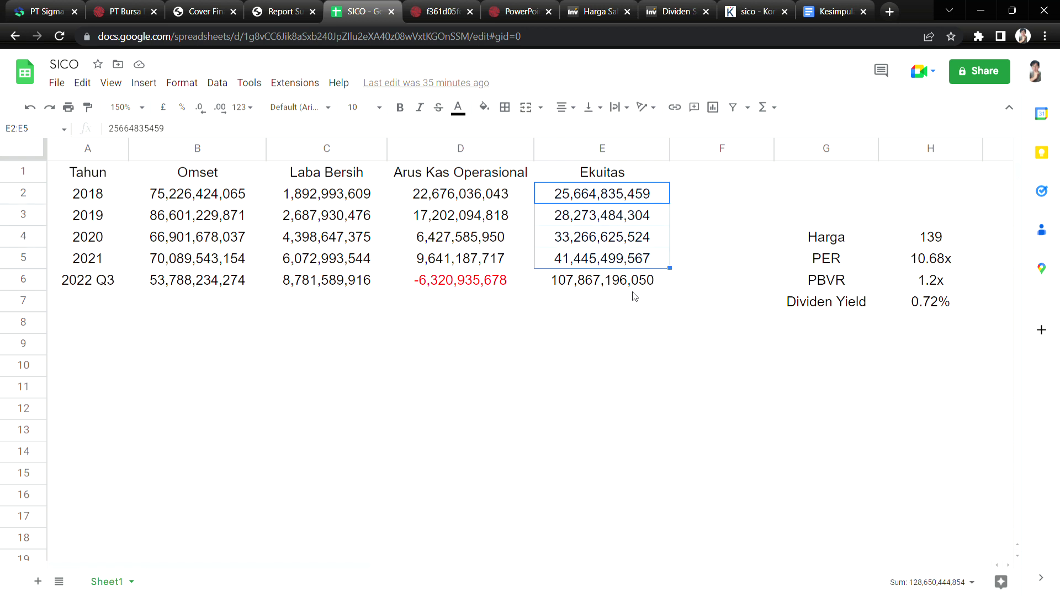
pyautogui.click(654, 284)
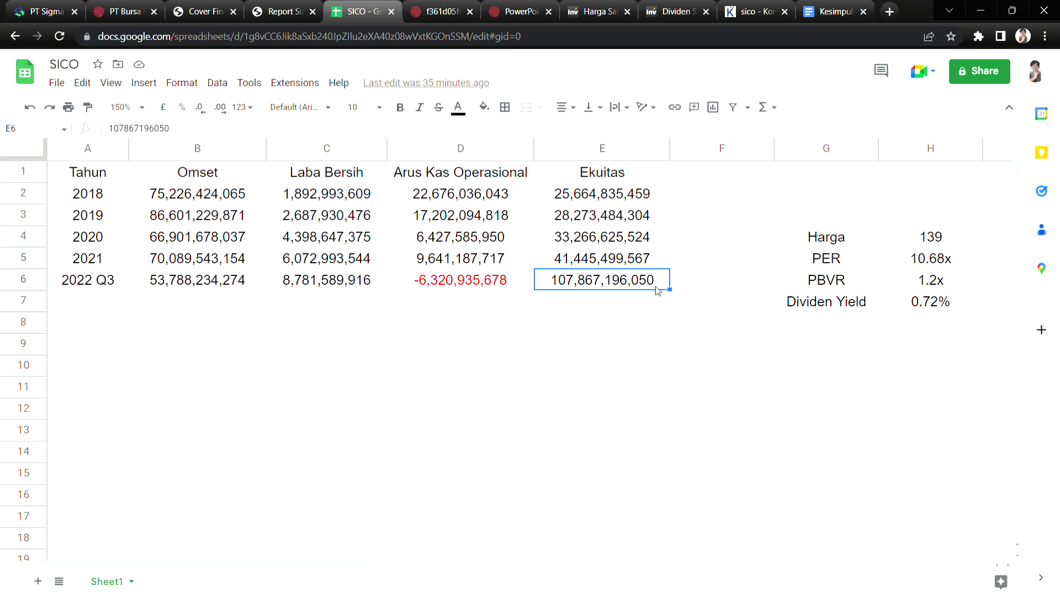
pyautogui.click(75, 310)
pyautogui.click(597, 307)
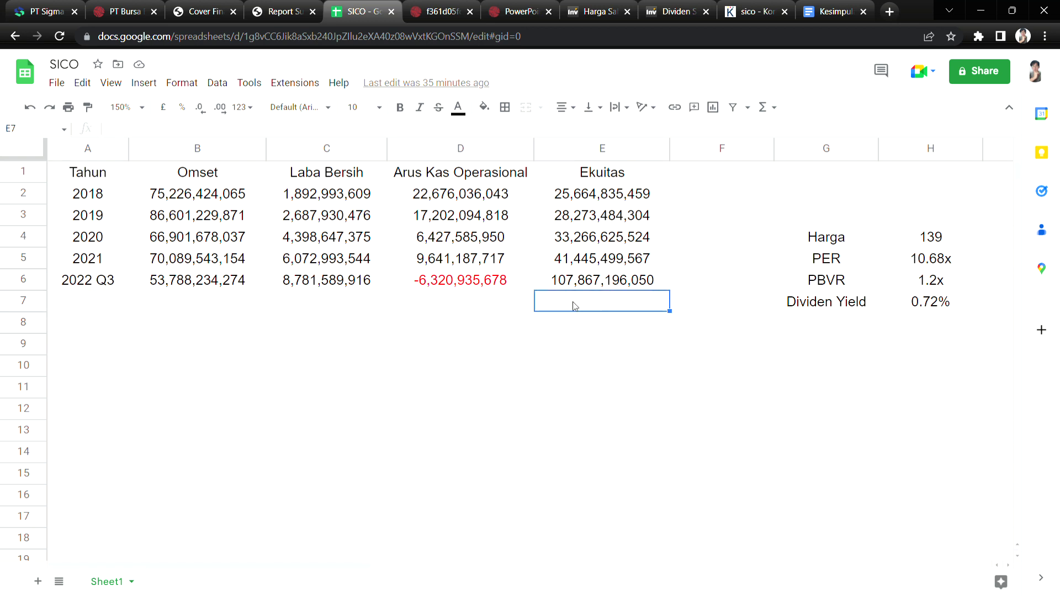
# Review Arus Kas Operasional and Laba Bersih for 2018 to 2021, stepping through the net profit of each year down to C5.
pyautogui.click(520, 199)
pyautogui.moveTo(510, 218); pyautogui.dragTo(505, 266)
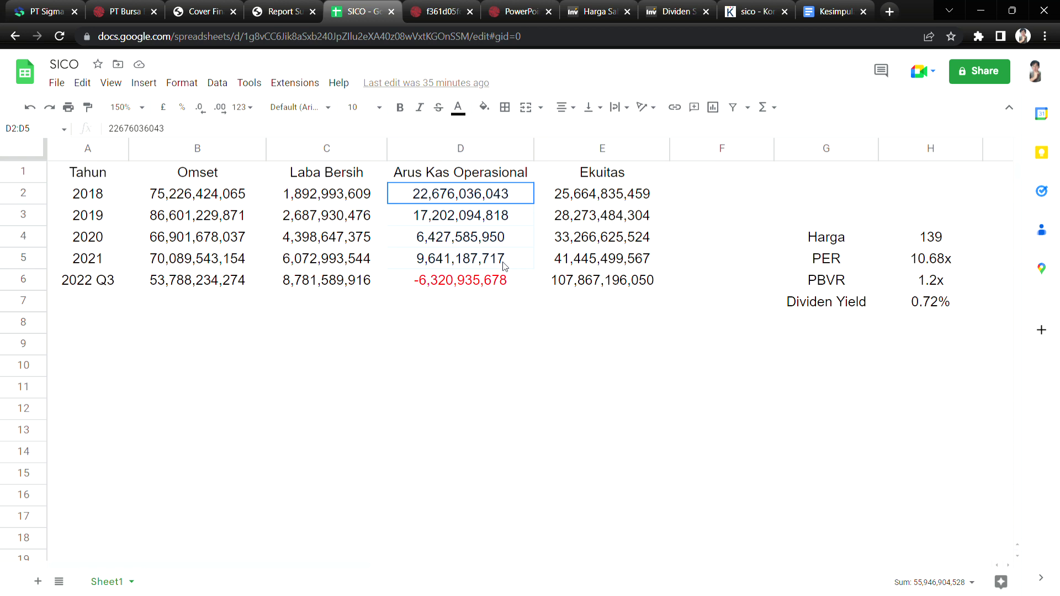
pyautogui.moveTo(377, 198); pyautogui.dragTo(382, 262)
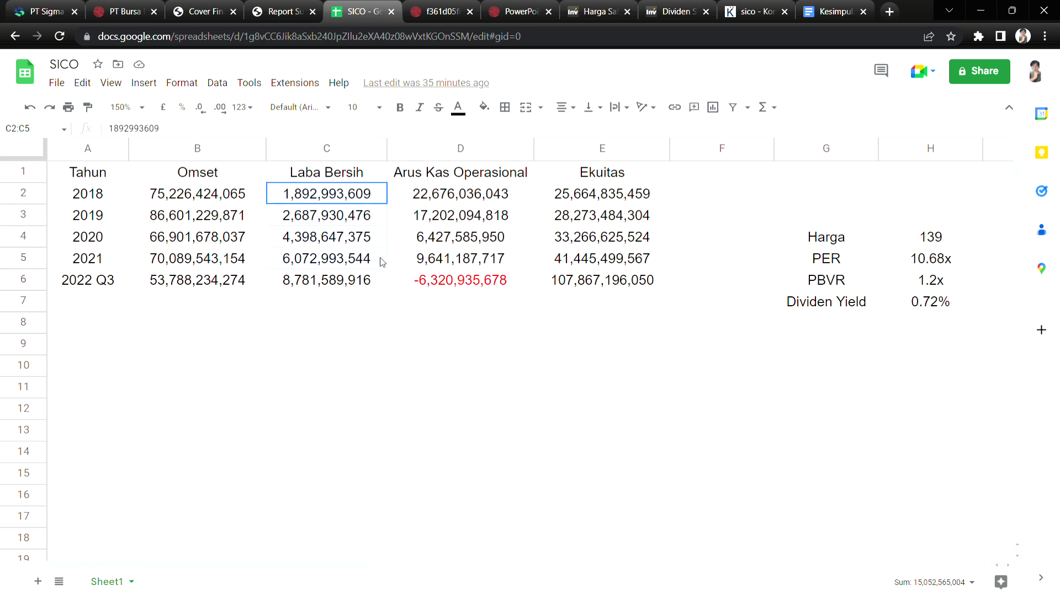
pyautogui.press('Up')
pyautogui.click(381, 198)
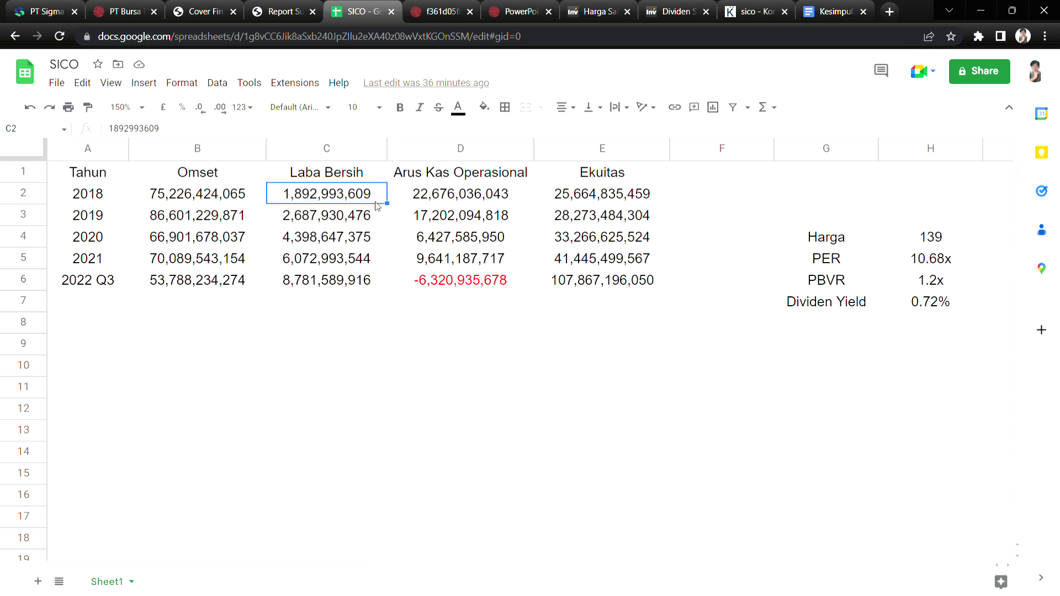
pyautogui.click(373, 220)
pyautogui.click(370, 241)
pyautogui.click(372, 268)
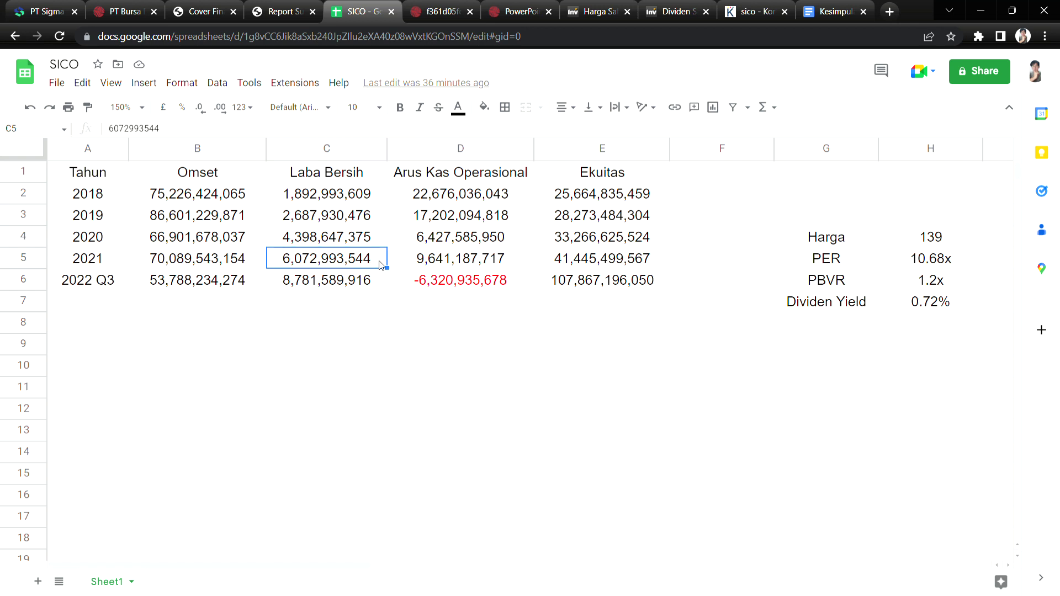
# Check the Omset values for 2018 to 2020 and look across the 2020 and 2021 rows of the table.
pyautogui.click(251, 195)
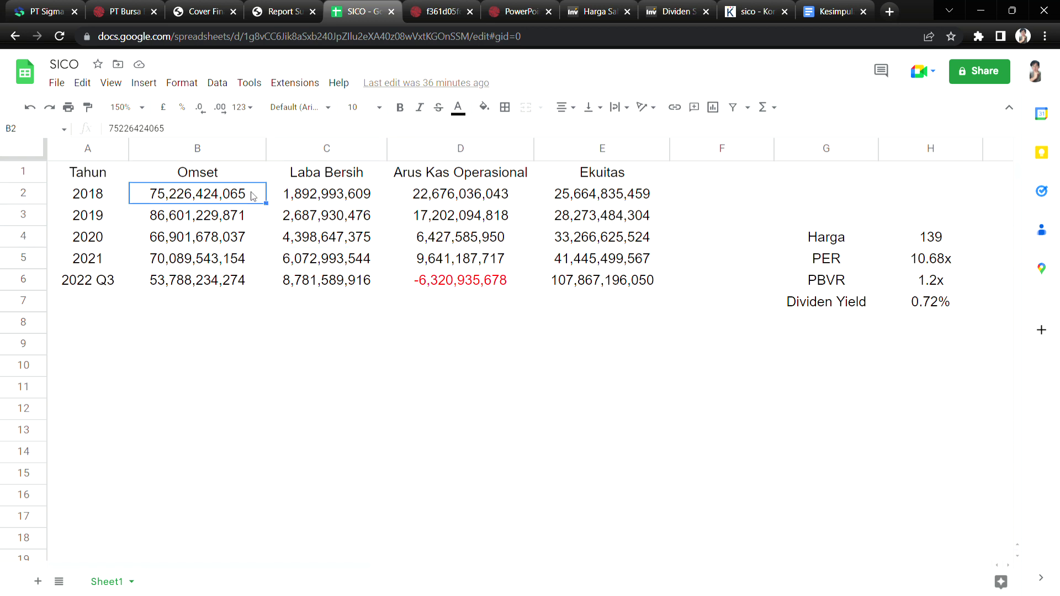
pyautogui.click(254, 245)
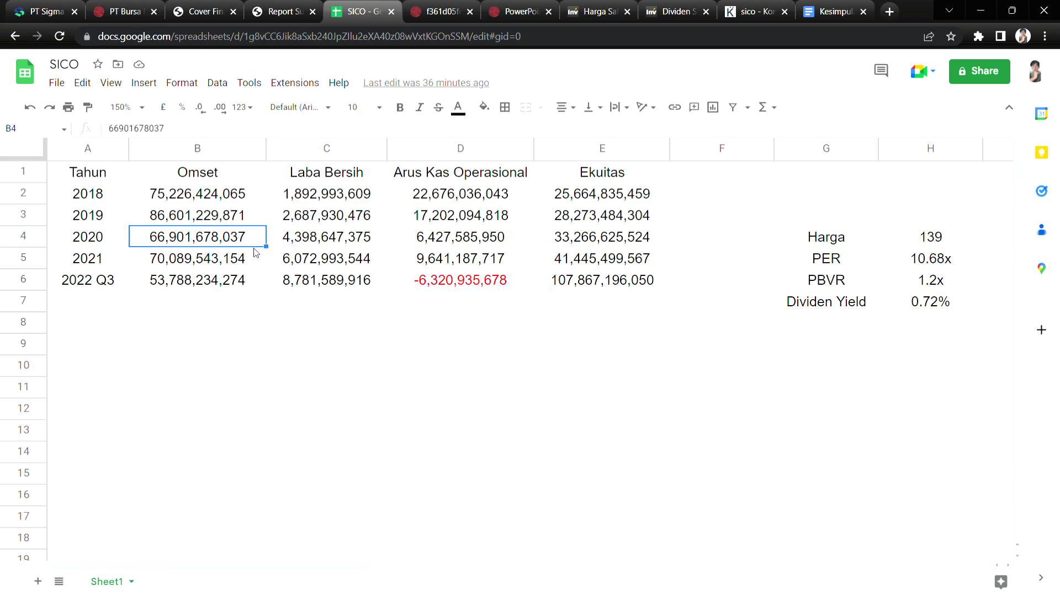
pyautogui.click(153, 199)
pyautogui.click(144, 223)
pyautogui.click(144, 243)
pyautogui.moveTo(116, 243); pyautogui.dragTo(663, 261)
pyautogui.click(214, 327)
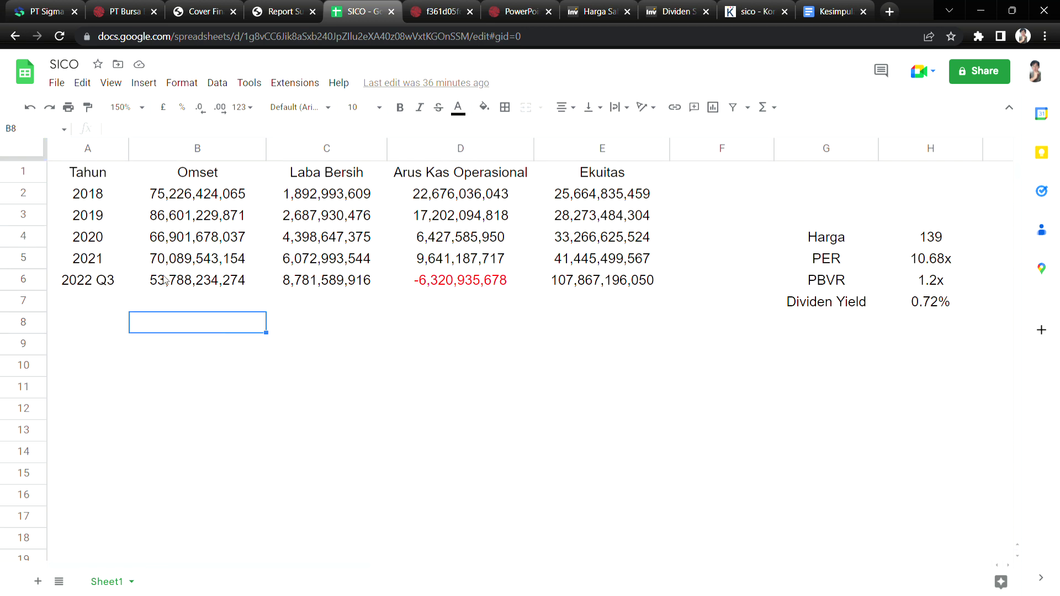
# Compare the 2020 Omset with that year's Laba Bersih, and check the Omset for 2021 and 2022 Q3.
pyautogui.click(141, 244)
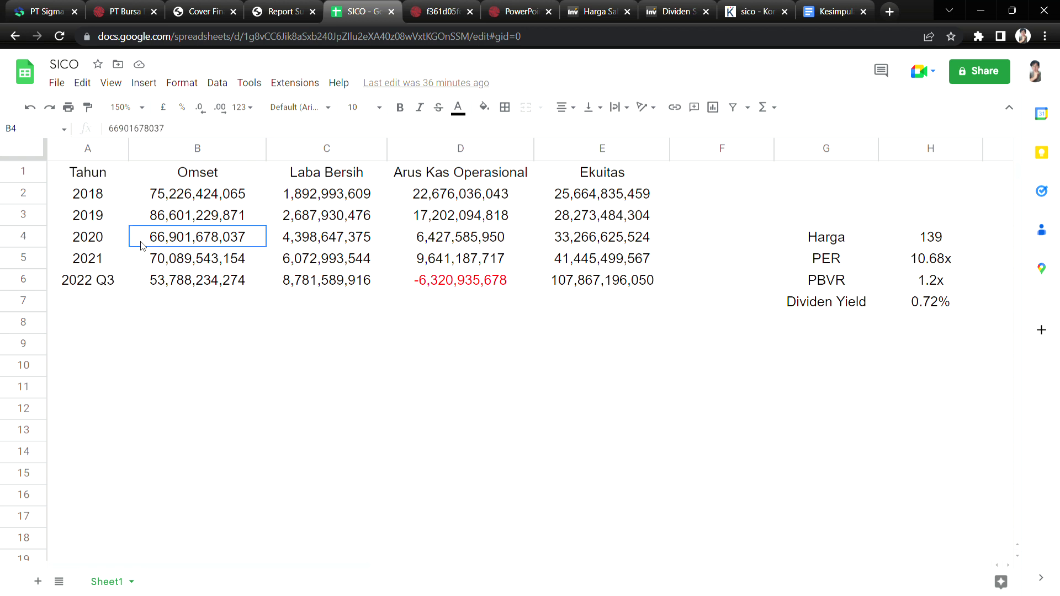
pyautogui.click(279, 247)
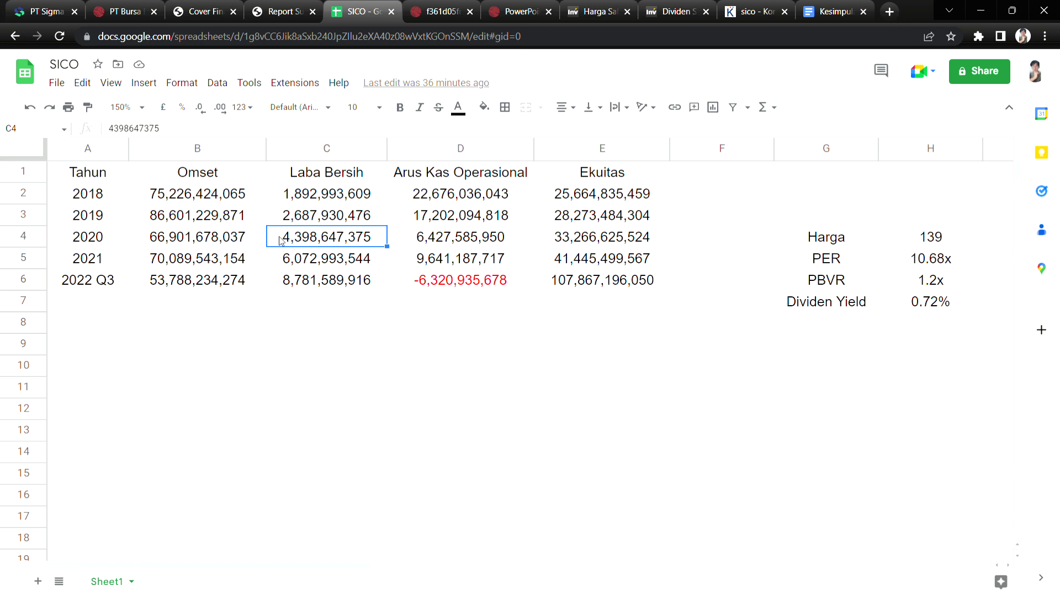
pyautogui.click(149, 261)
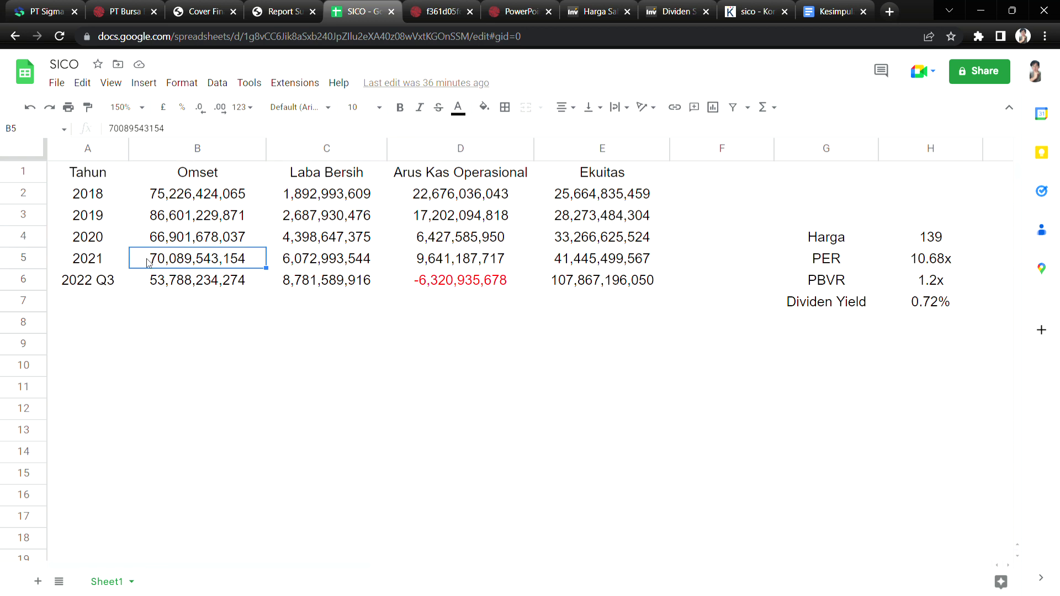
pyautogui.click(136, 289)
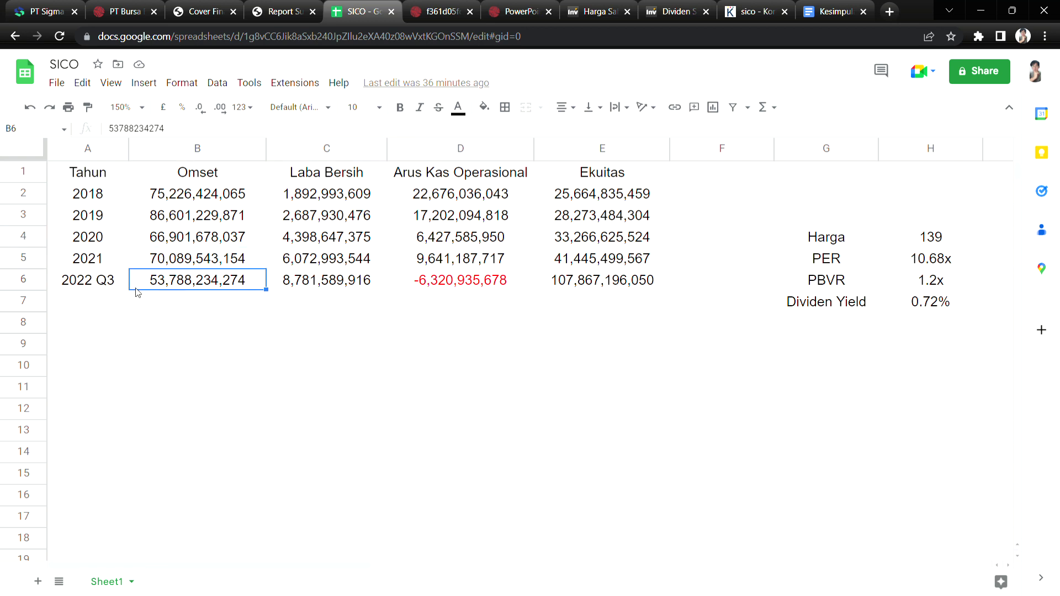
# Switch to the Q3-2022 report PDF and highlight the 2021 and 2022 revenue figures on page 9.
pyautogui.click(279, 11)
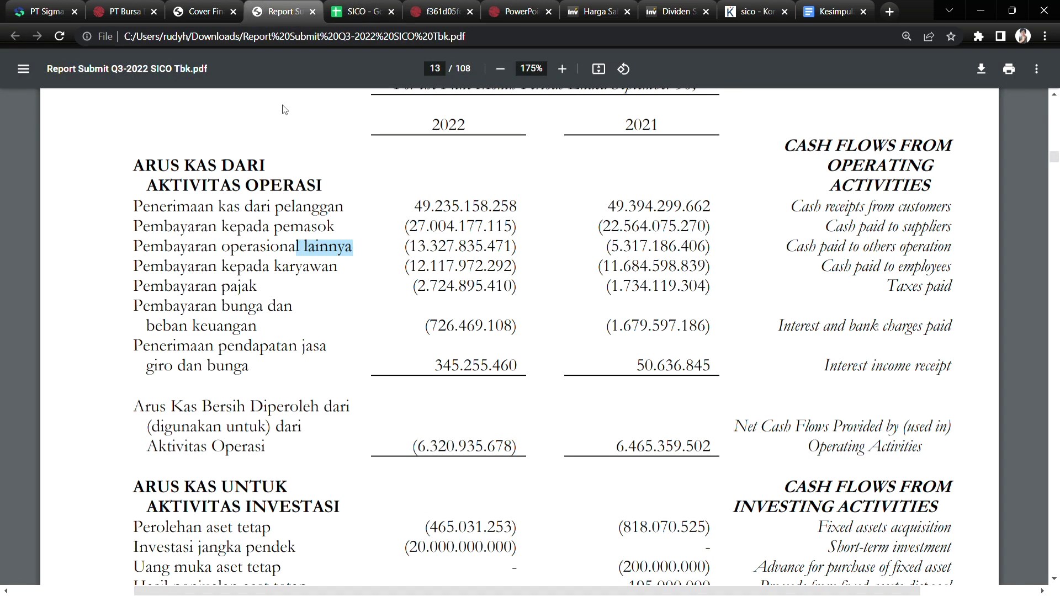
pyautogui.click(1054, 95)
pyautogui.moveTo(1054, 95); pyautogui.dragTo(1054, 95)
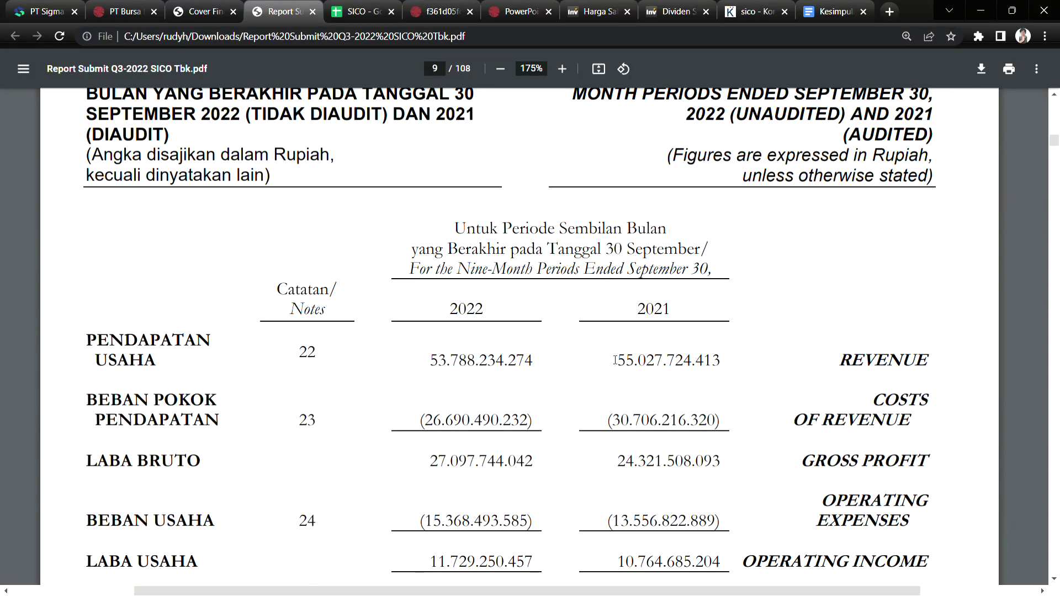
pyautogui.moveTo(603, 361); pyautogui.dragTo(660, 365)
pyautogui.moveTo(431, 362); pyautogui.dragTo(462, 364)
# Return to the SICO spreadsheet and check the 2022 Q3 Omset and Laba Bersih cells.
pyautogui.click(358, 11)
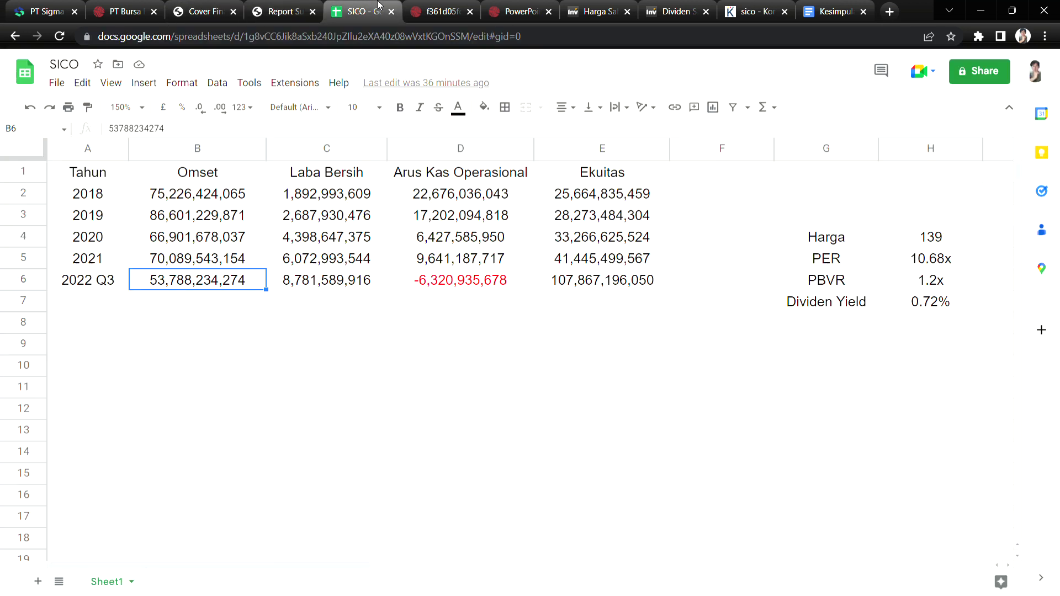
pyautogui.click(238, 325)
pyautogui.click(250, 289)
pyautogui.click(380, 280)
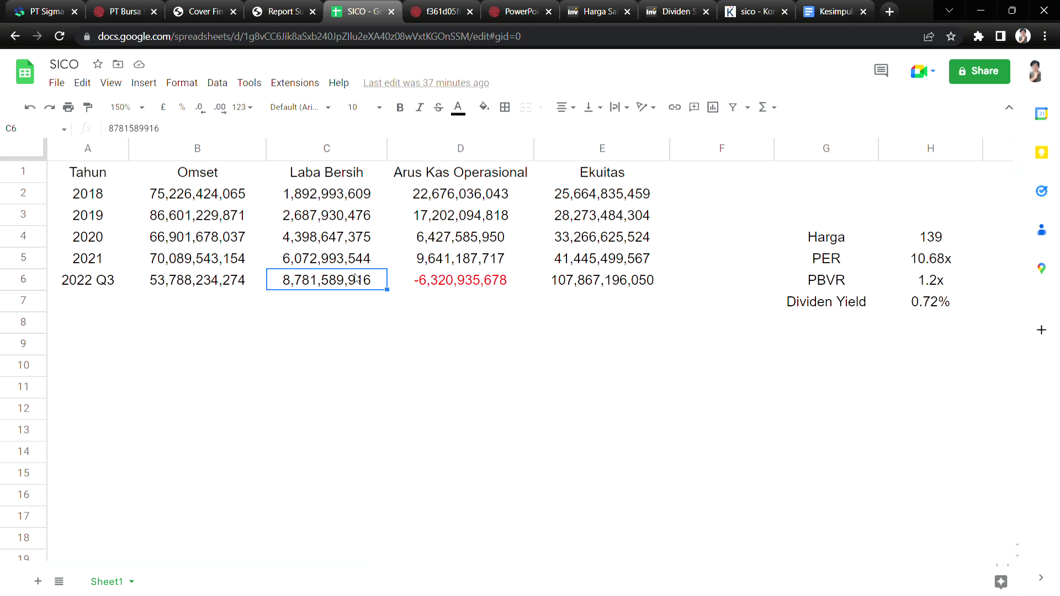
# Select across the financial figures and the empty rows beneath them, including the range B2:E14, to review the whole table.
pyautogui.moveTo(141, 198); pyautogui.dragTo(615, 427)
pyautogui.click(623, 367)
pyautogui.moveTo(92, 305); pyautogui.dragTo(594, 419)
pyautogui.click(379, 457)
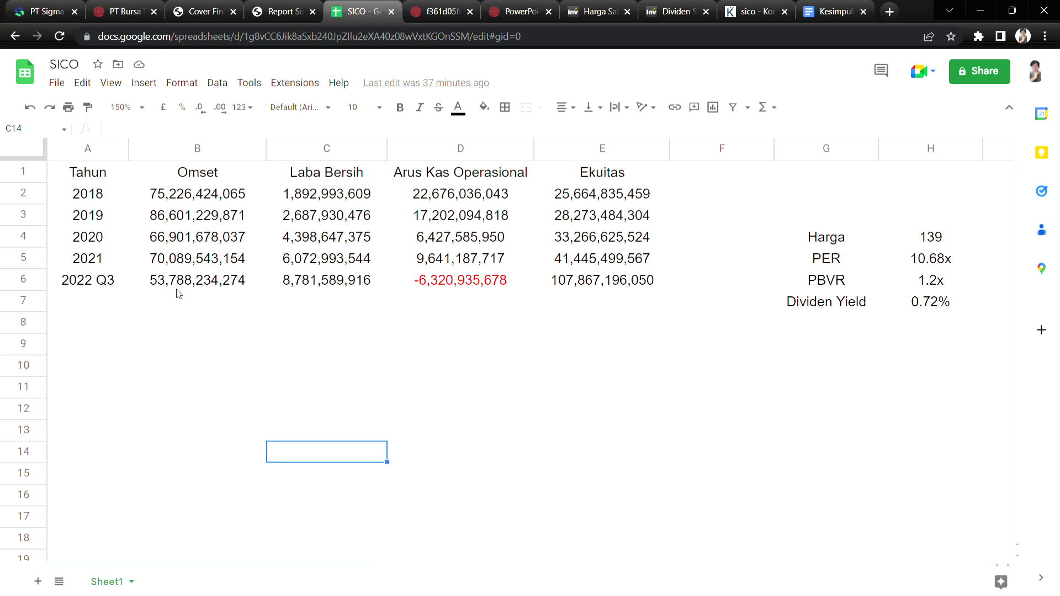
pyautogui.click(134, 194)
pyautogui.moveTo(150, 221); pyautogui.dragTo(623, 462)
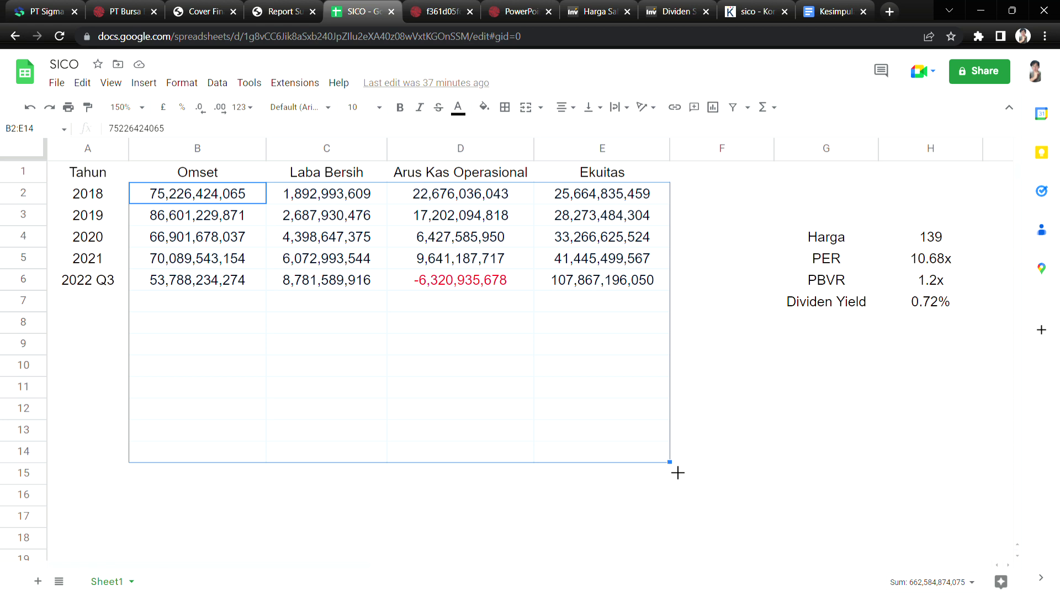
pyautogui.click(684, 394)
# Enter the note "perusahaan yang keuangannya sehat" in cell D9.
pyautogui.doubleClick(419, 351)
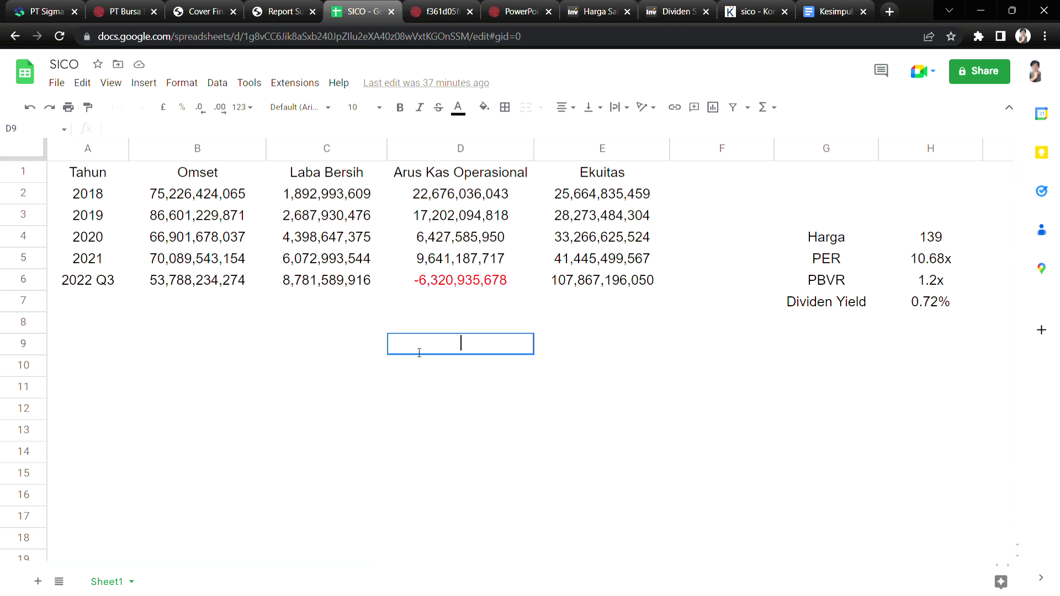
pyautogui.write('perusaha')
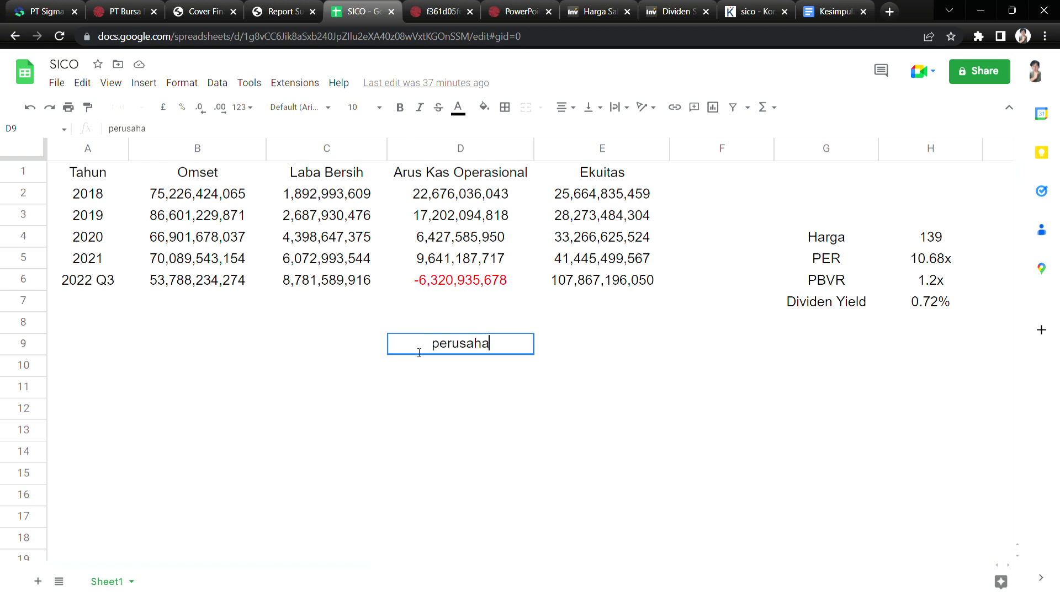
pyautogui.write('an yang keuan')
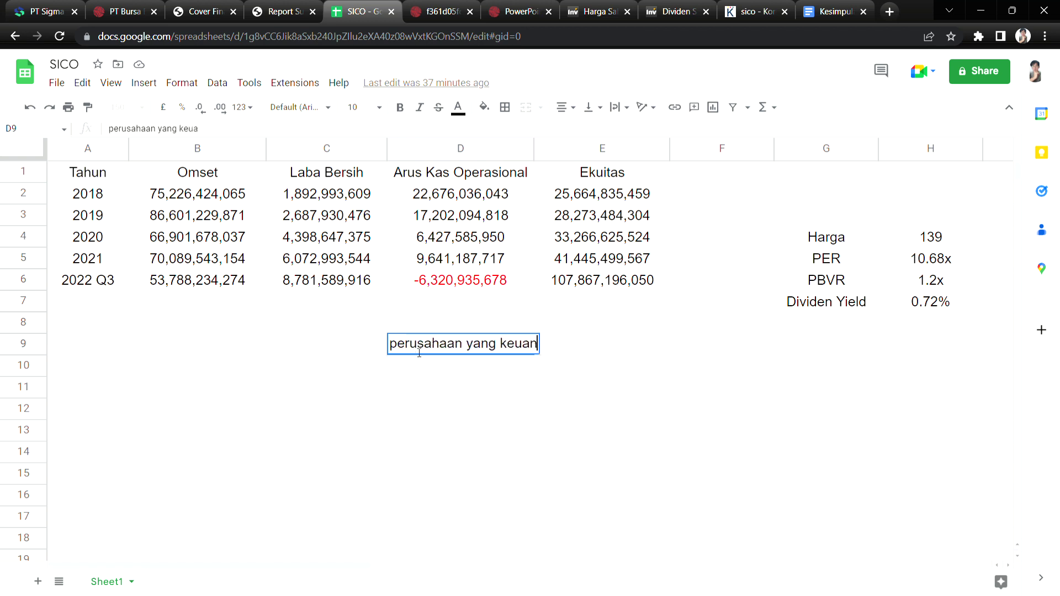
pyautogui.write('gannya sehat')
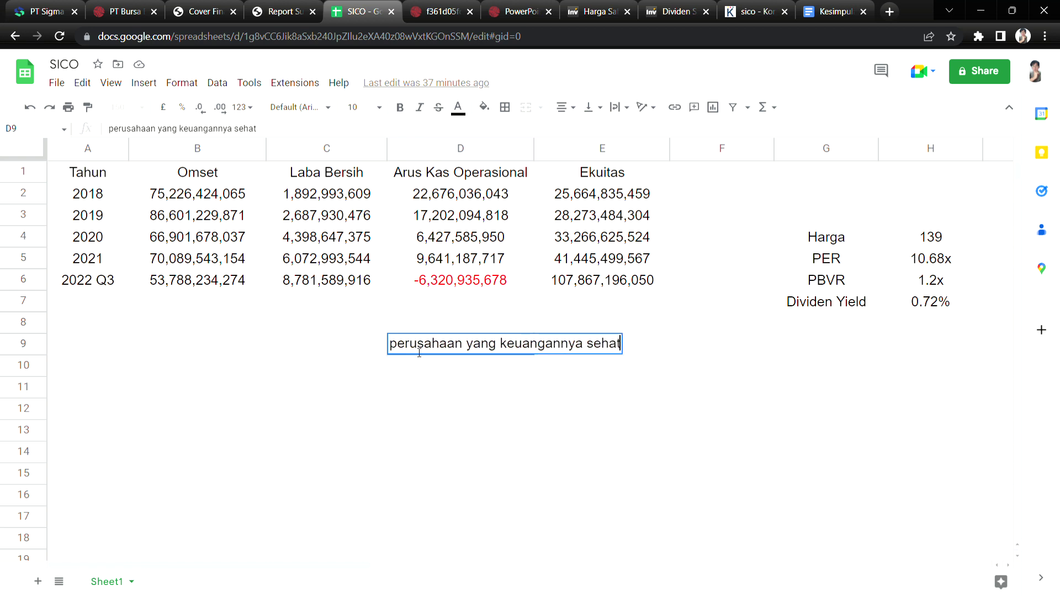
pyautogui.press('Return')
# Enter the note "utang kecil, kas banyak" in cell D10.
pyautogui.write('utamg')
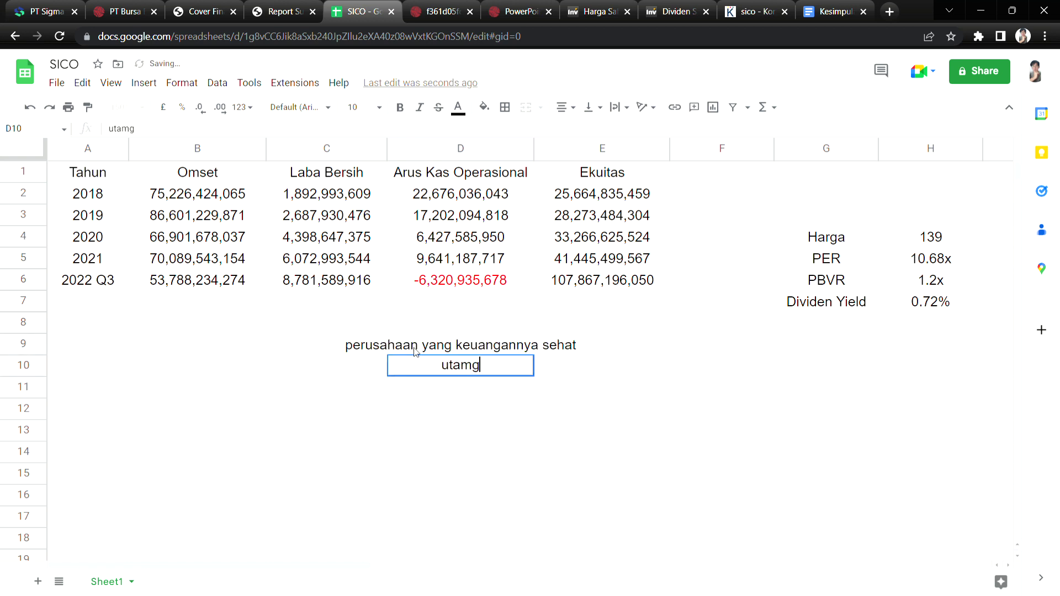
pyautogui.press('BackSpace')
pyautogui.press('BackSpace')
pyautogui.write('ng ')
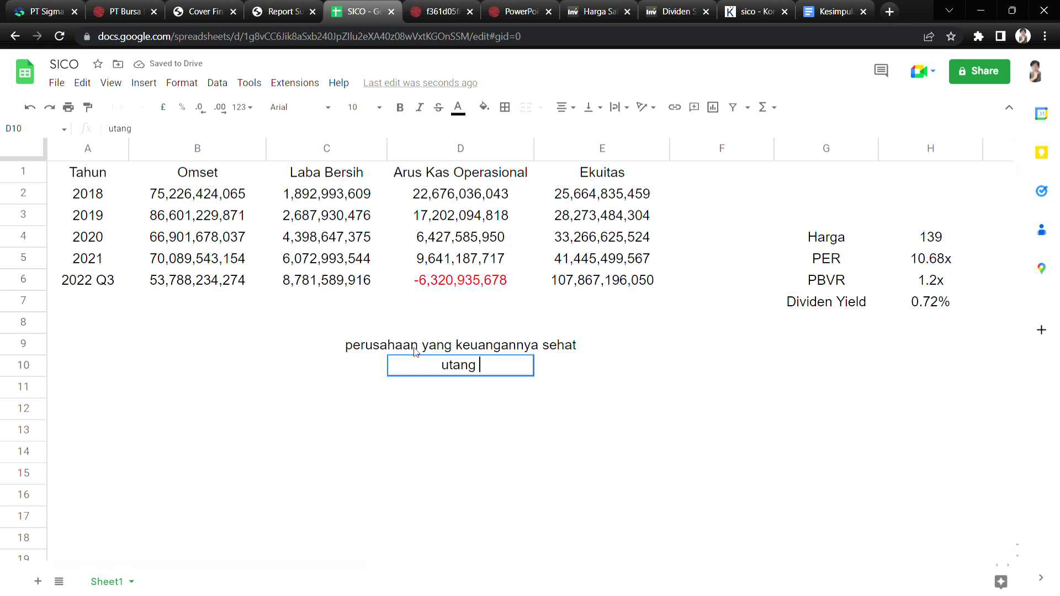
pyautogui.write('kecil, kas banyak')
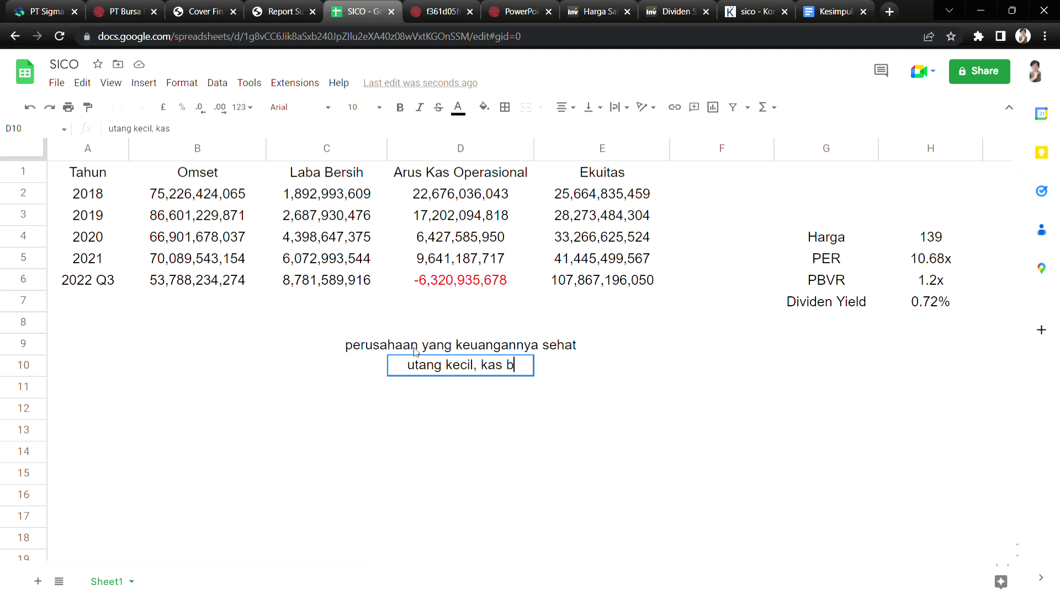
pyautogui.click(495, 395)
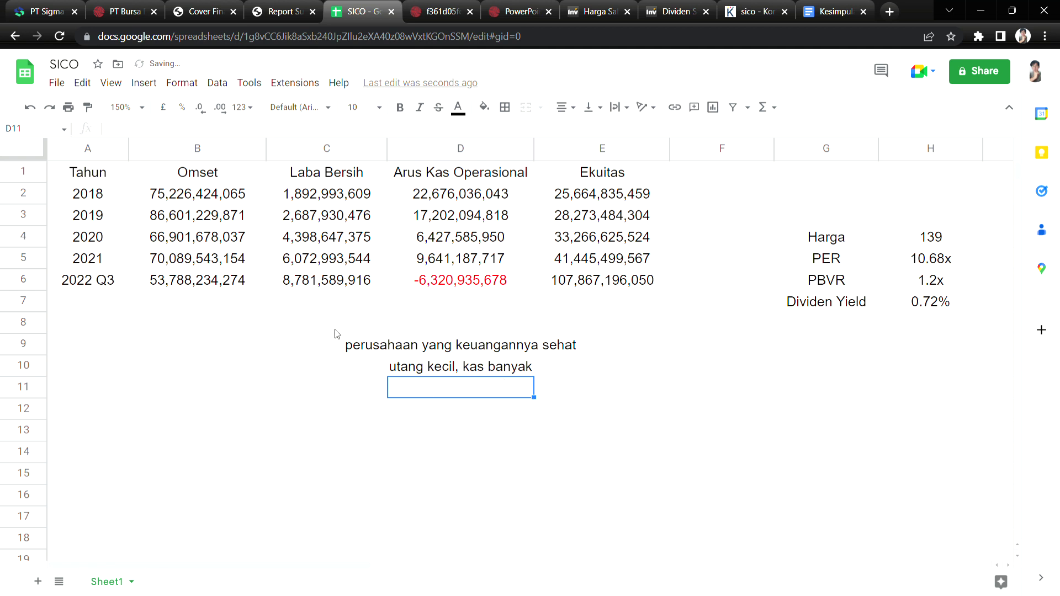
# Enter the note "selalu menghasilkan laba bersih" in cell D11.
pyautogui.doubleClick(414, 397)
pyautogui.write('selalu menghasilkan laba bersih')
pyautogui.click(467, 418)
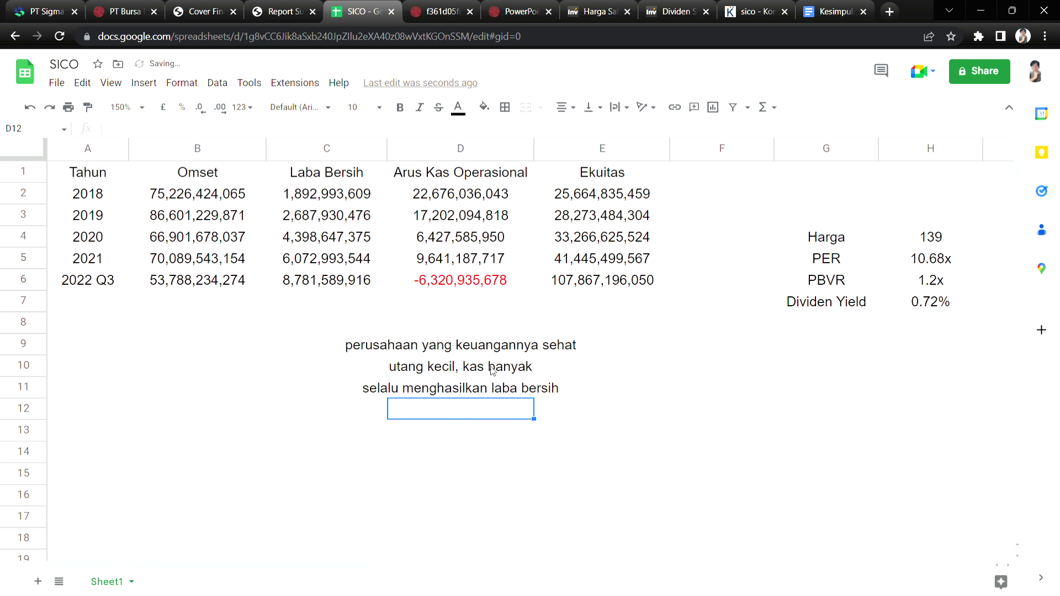
# Review Laba Bersih and Arus Kas Operasional from 2018 to 2022 Q3 against the notes, and select the notes area A7:E13.
pyautogui.moveTo(378, 196); pyautogui.dragTo(381, 288)
pyautogui.click(381, 286)
pyautogui.moveTo(383, 198); pyautogui.dragTo(386, 285)
pyautogui.moveTo(525, 201); pyautogui.dragTo(530, 283)
pyautogui.click(453, 370)
pyautogui.click(615, 388)
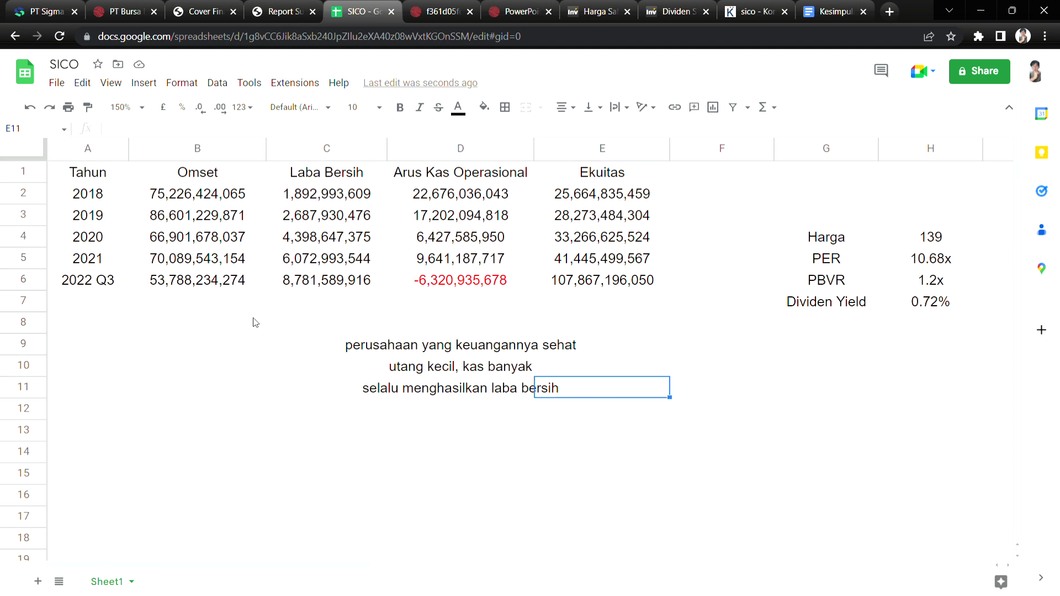
pyautogui.moveTo(101, 307); pyautogui.dragTo(608, 442)
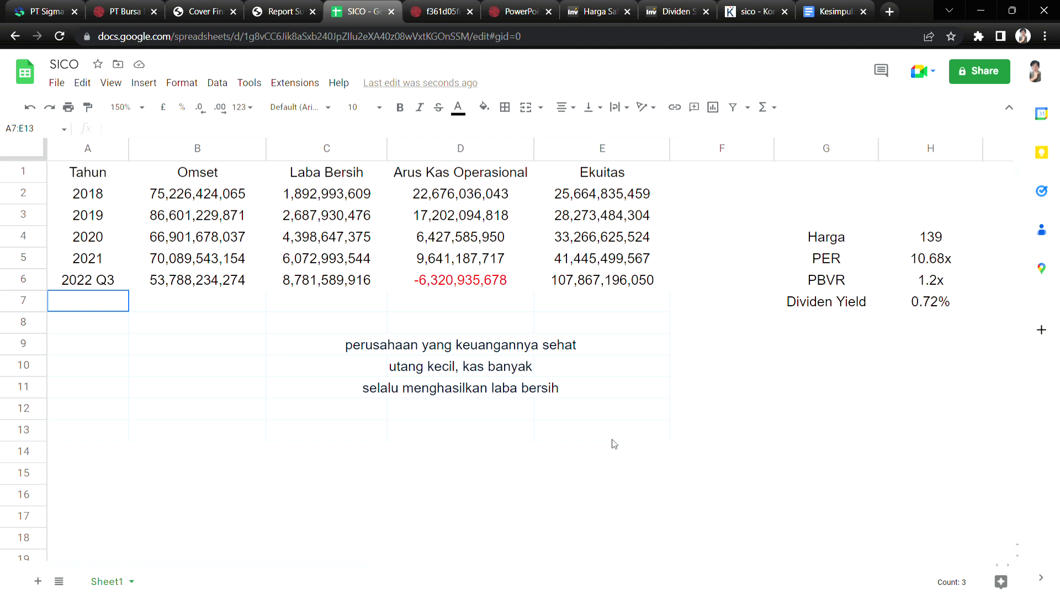
pyautogui.click(709, 360)
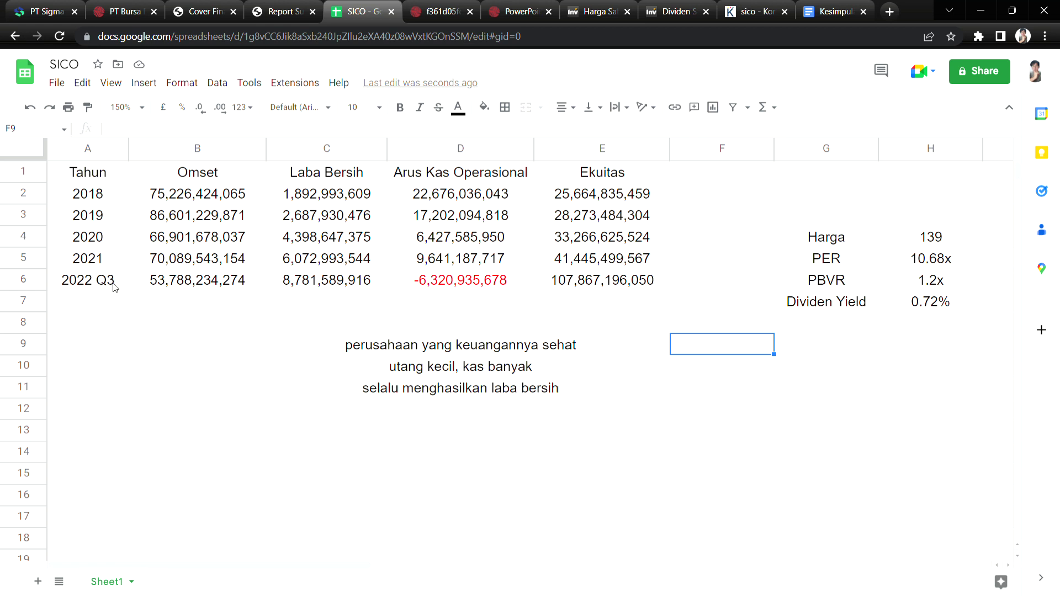
pyautogui.click(115, 258)
pyautogui.click(120, 288)
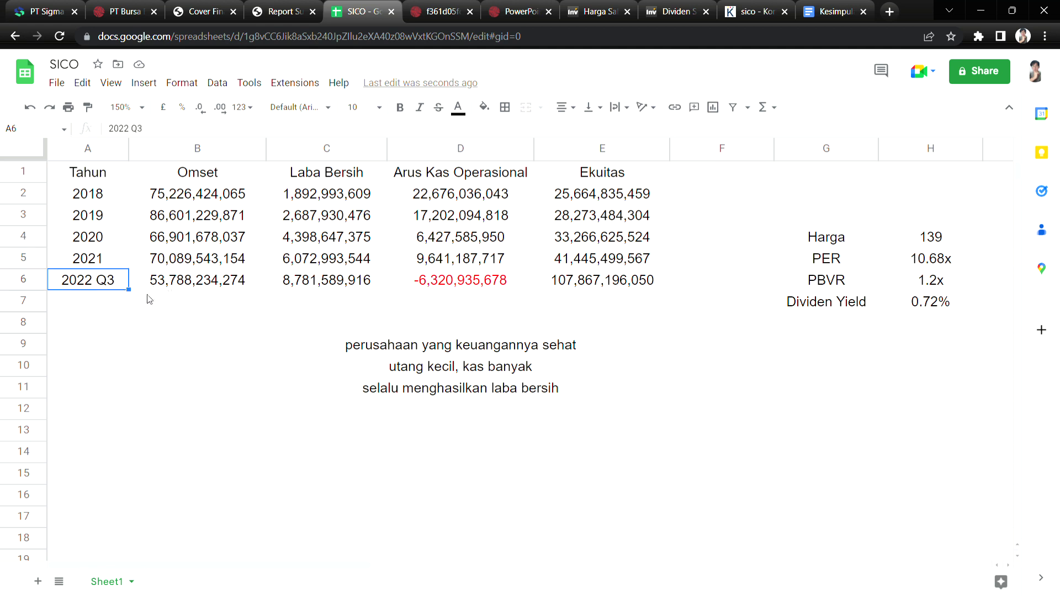
pyautogui.click(190, 307)
pyautogui.moveTo(162, 305); pyautogui.dragTo(164, 415)
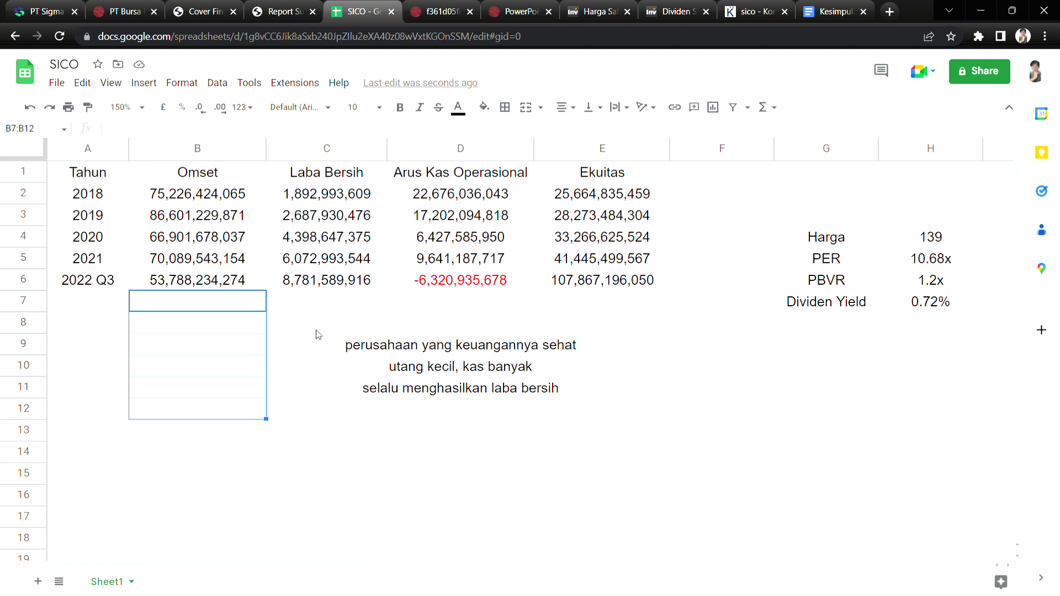
pyautogui.click(340, 325)
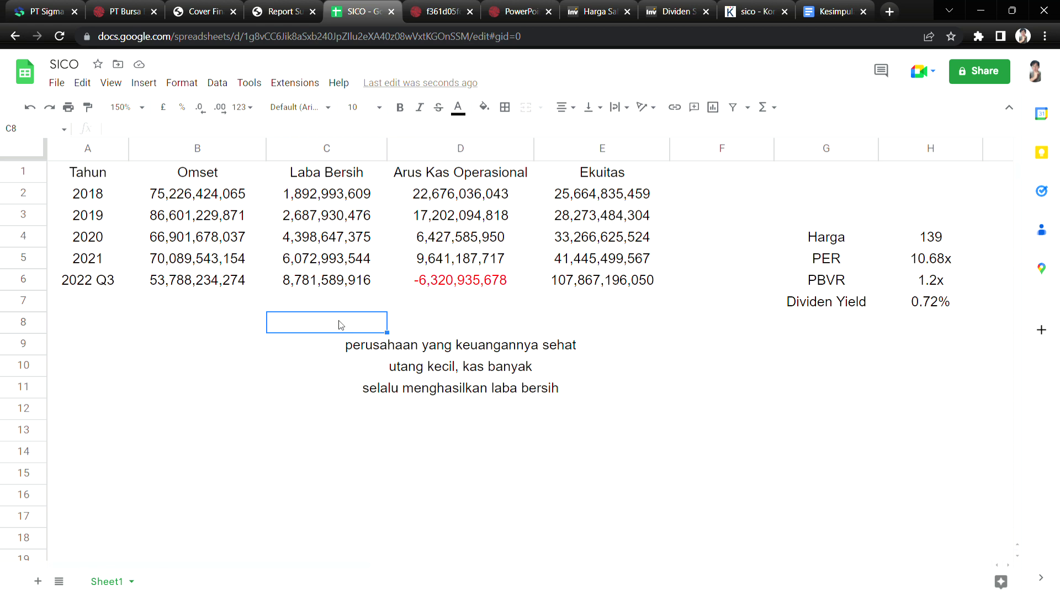
pyautogui.click(612, 373)
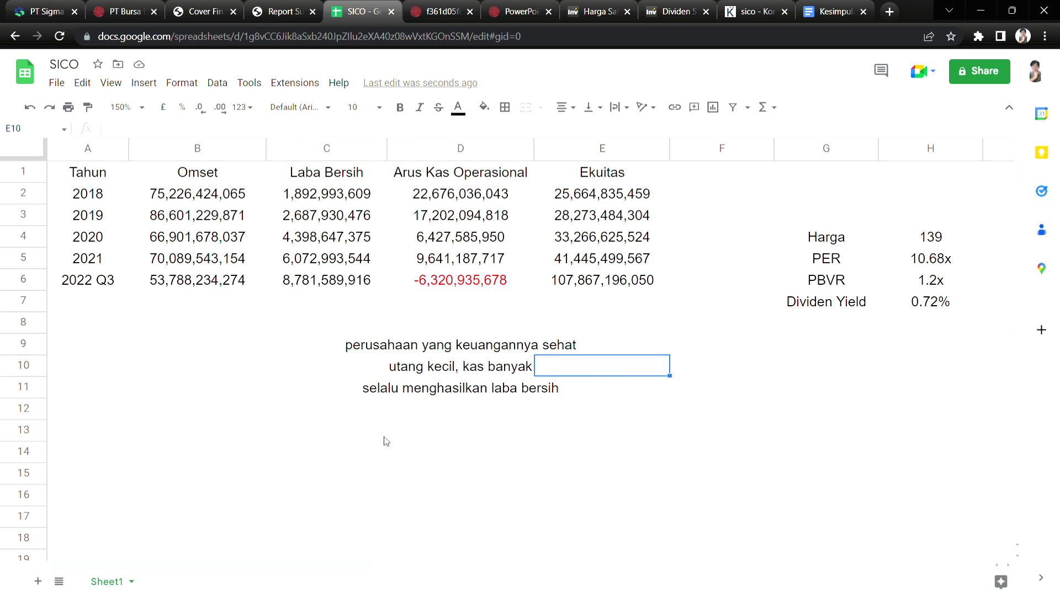
# Enter the note "cari tau bisnis kompresor ini akan terus bertumbuh atau tidak" in cell D13.
pyautogui.click(422, 435)
pyautogui.write('ca')
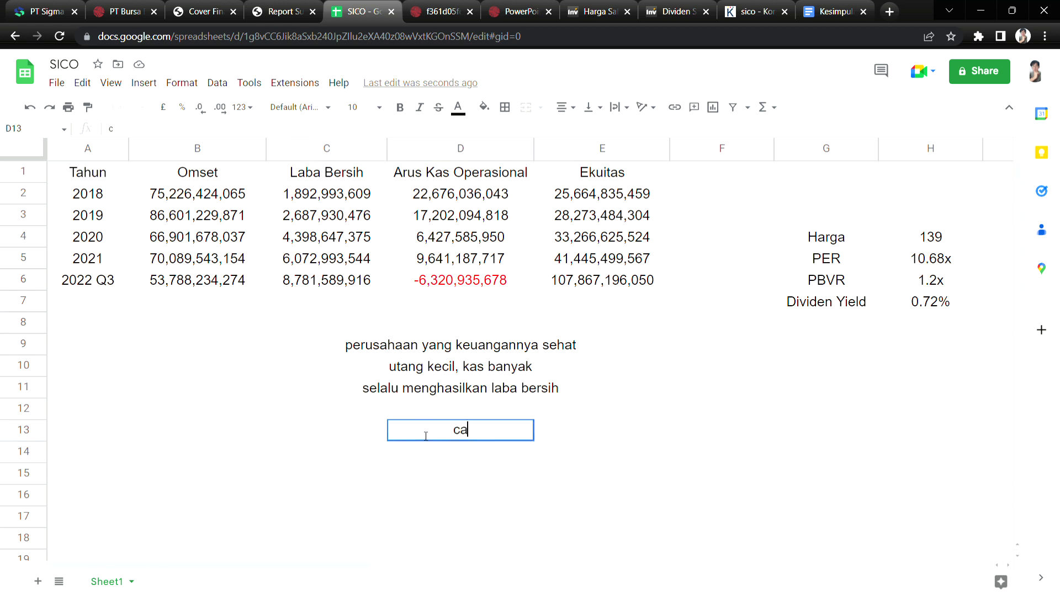
pyautogui.write('ri tau bisnis kompro')
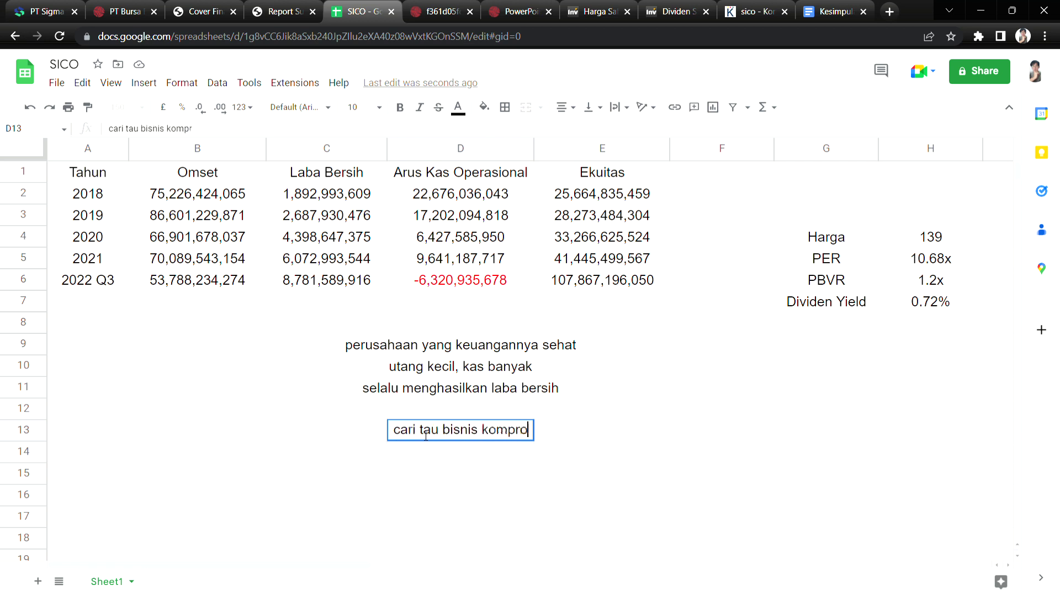
pyautogui.press('BackSpace')
pyautogui.write('esor ini a')
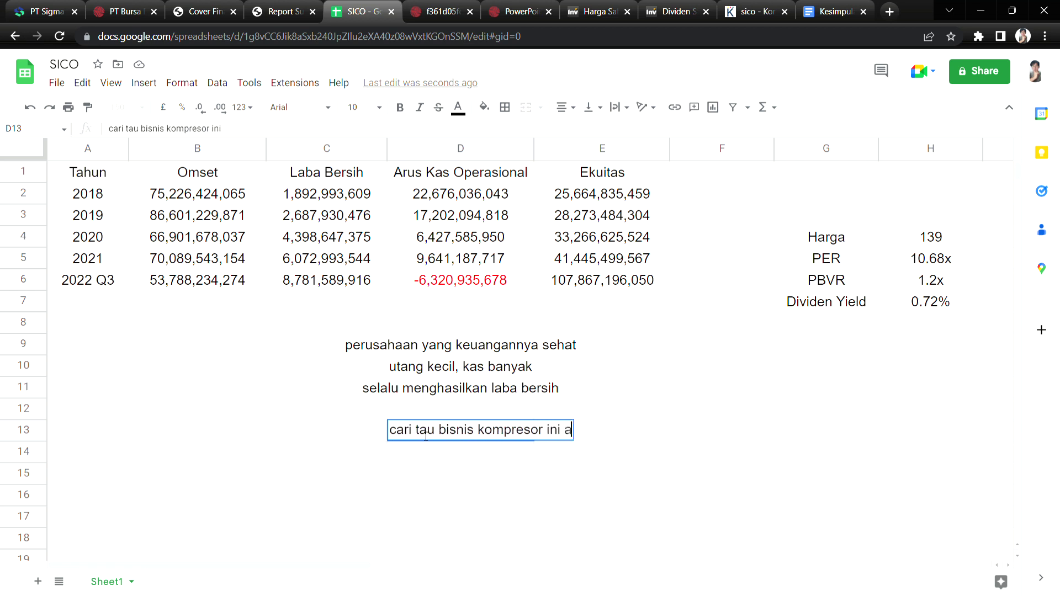
pyautogui.write('kan terus be')
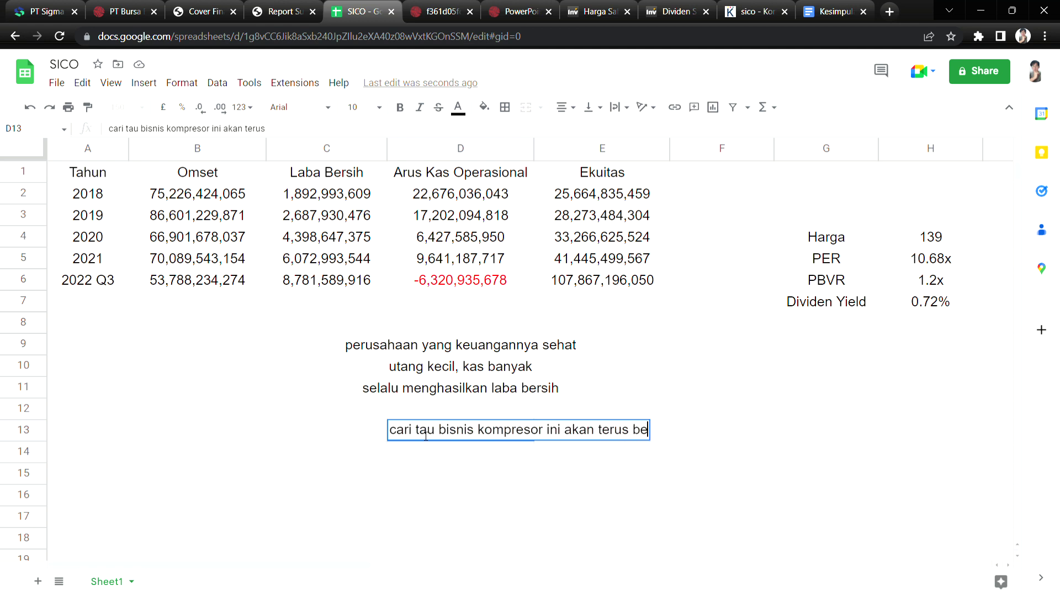
pyautogui.write('rtumbuh atau tidak')
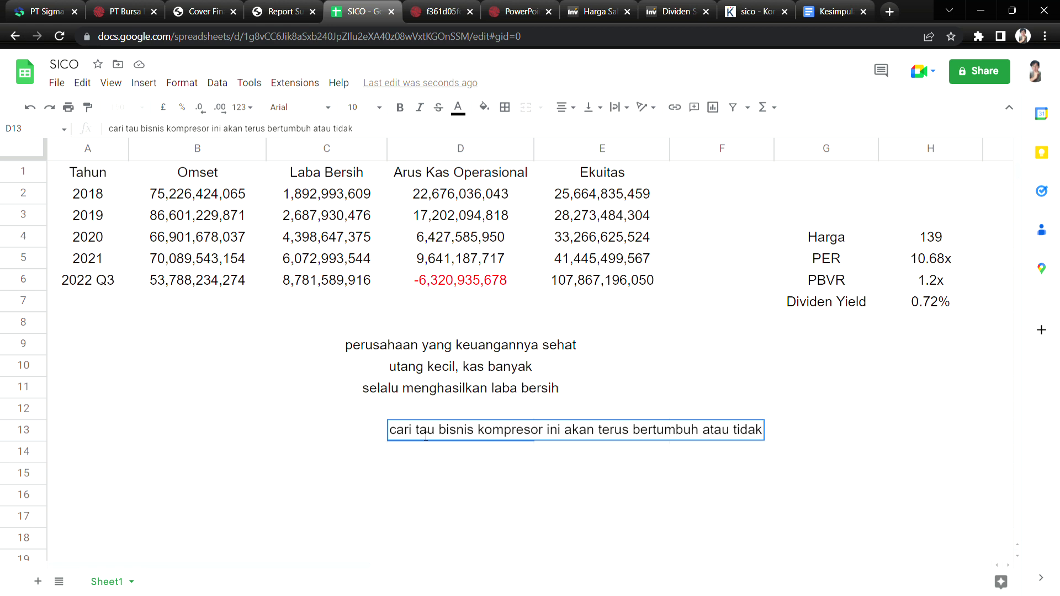
pyautogui.click(492, 493)
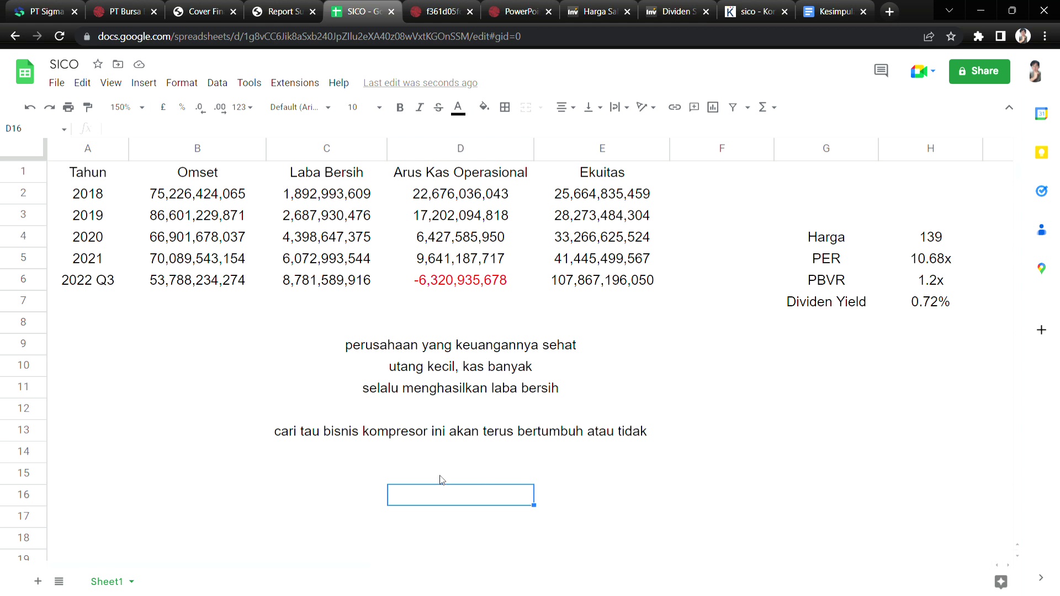
# Review the Harga, PER, PBVR and Dividen Yield values in G4:H7.
pyautogui.click(752, 398)
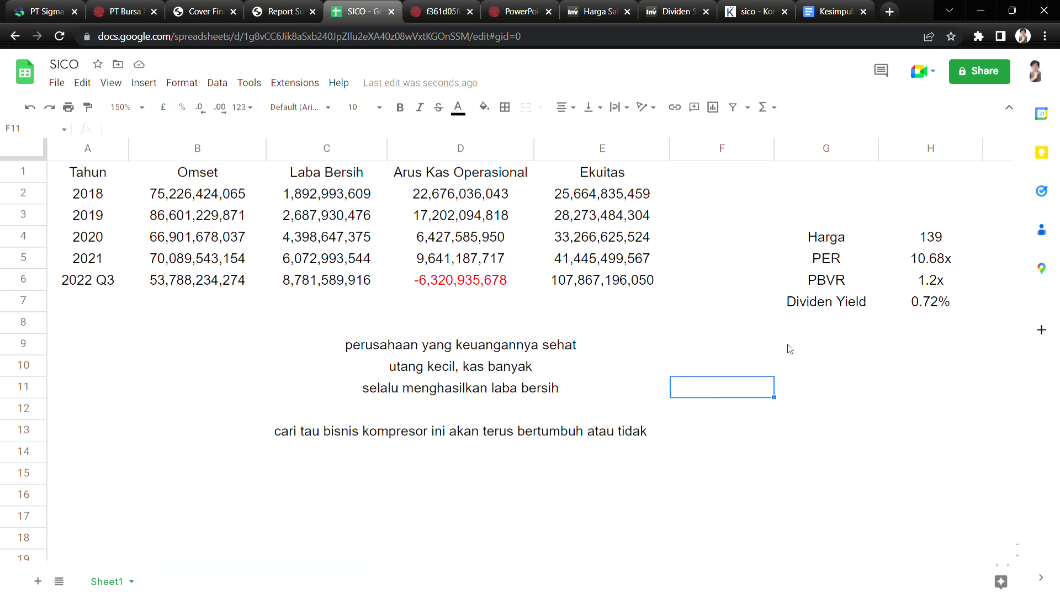
pyautogui.click(719, 329)
pyautogui.click(860, 240)
pyautogui.click(898, 242)
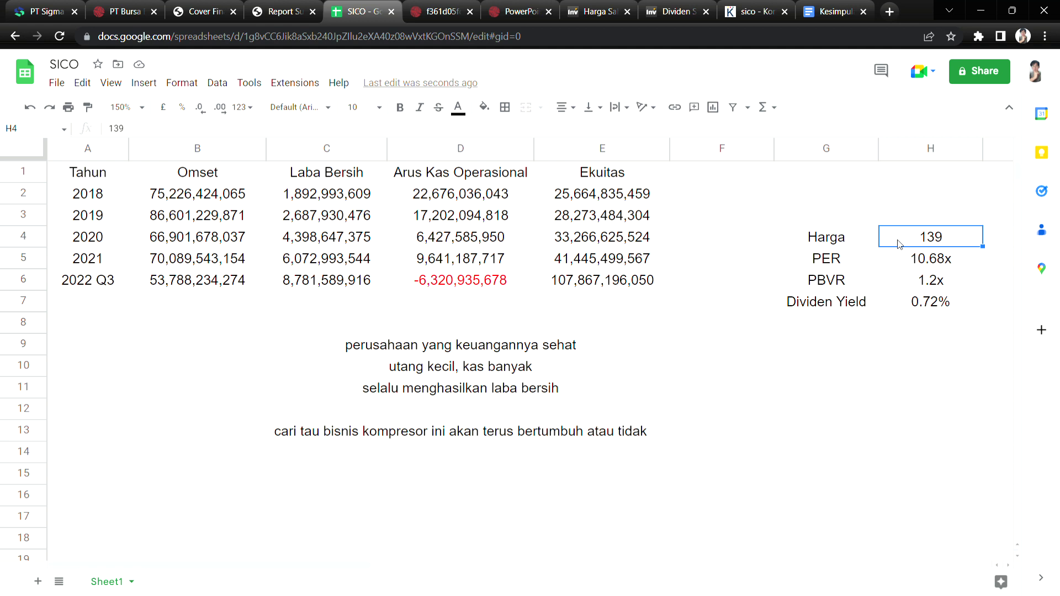
pyautogui.click(868, 268)
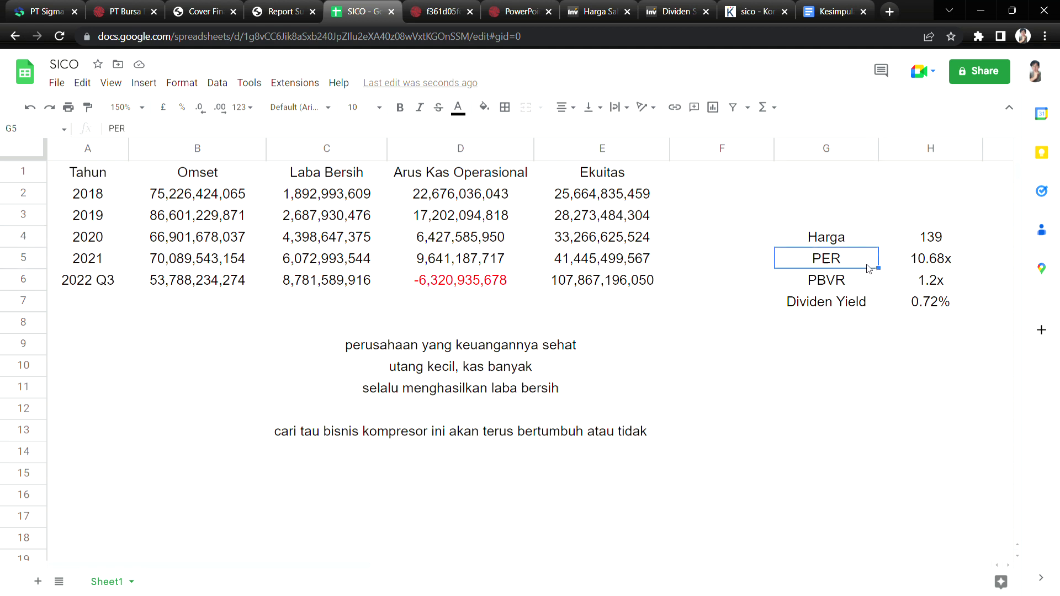
pyautogui.click(901, 266)
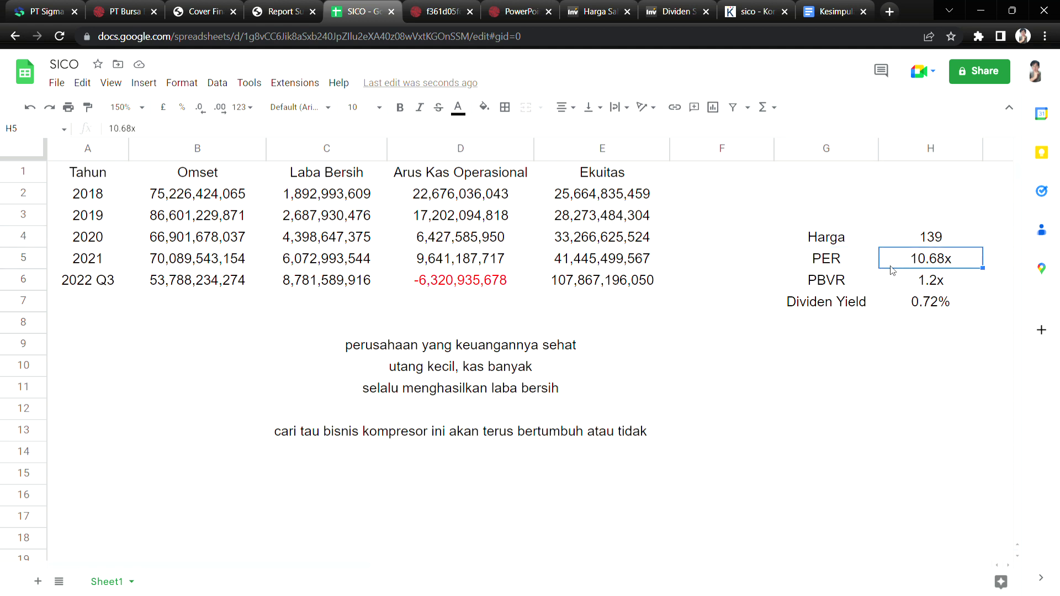
pyautogui.click(872, 284)
pyautogui.click(919, 283)
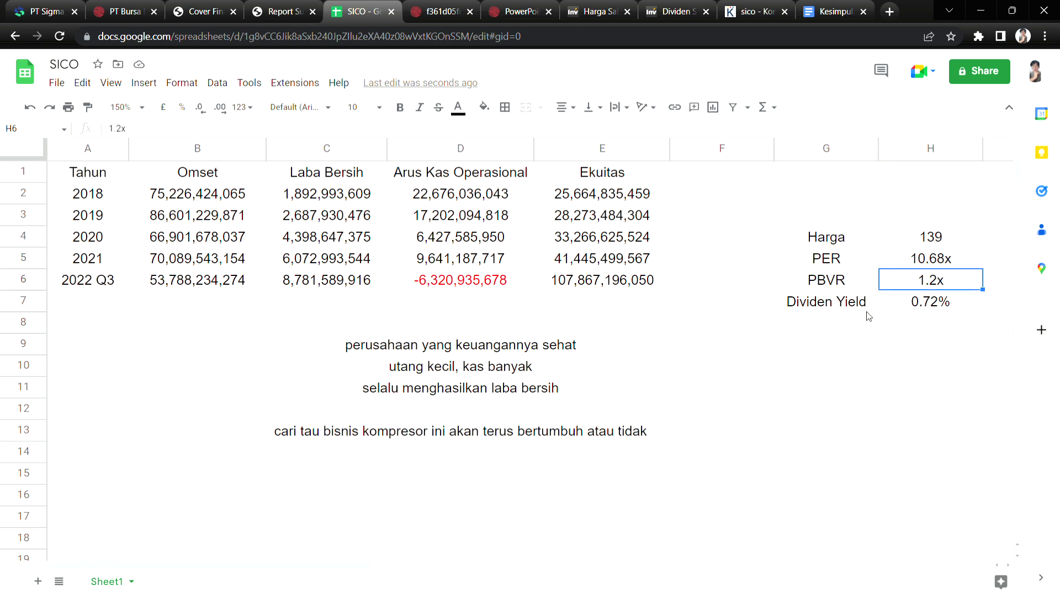
pyautogui.click(903, 307)
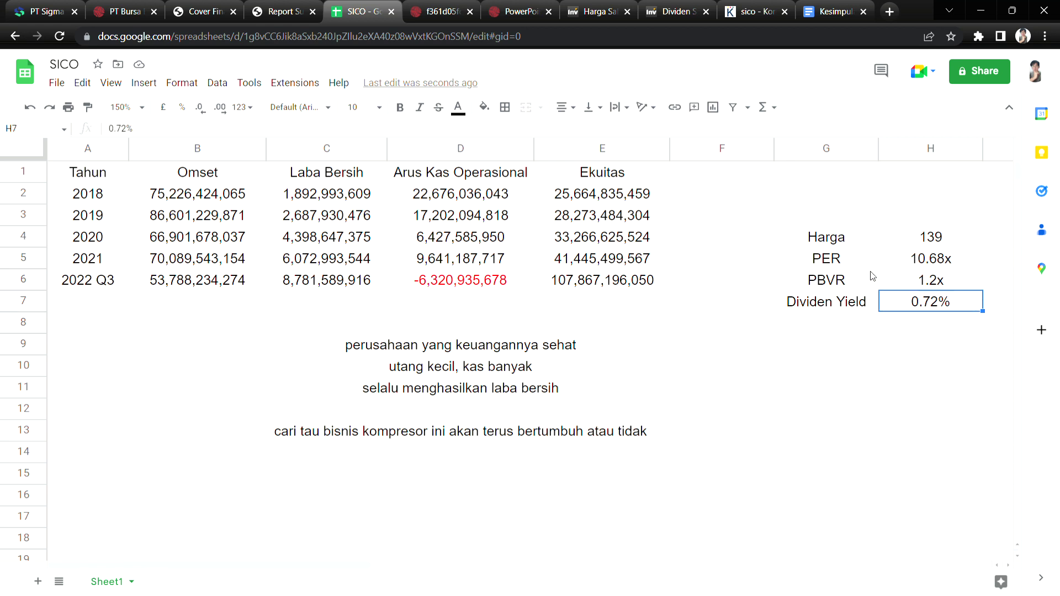
# Enter the valuation note "wajar" in cell H3, above the Harga value.
pyautogui.click(903, 221)
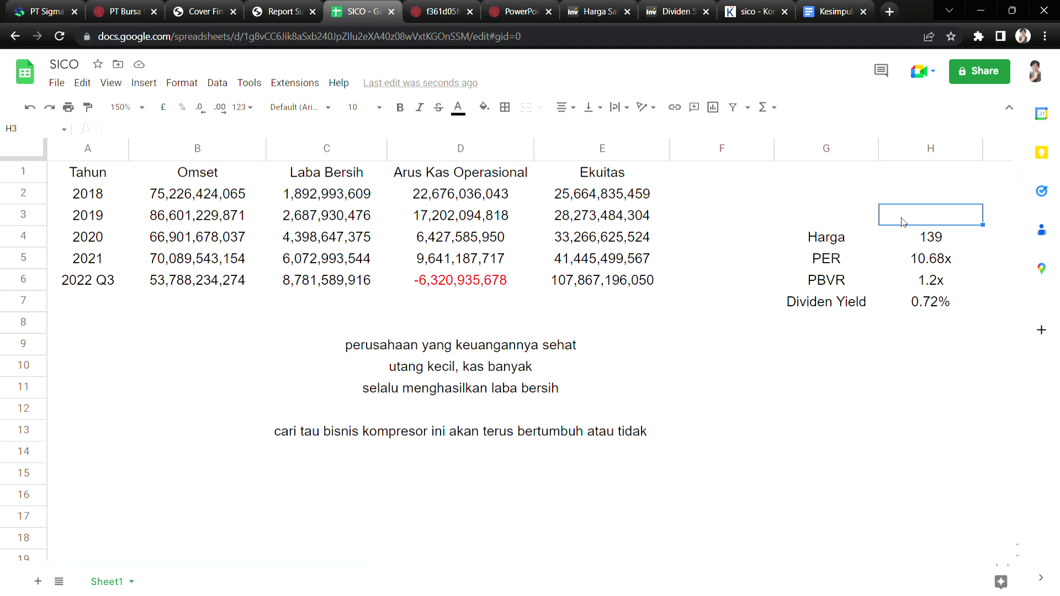
pyautogui.write('wajar')
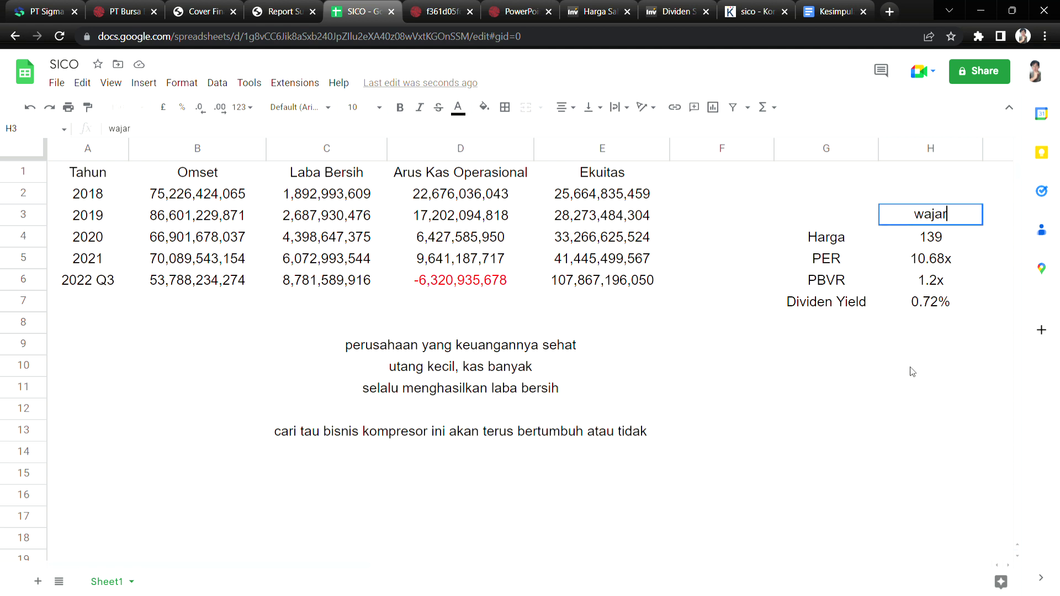
pyautogui.click(913, 369)
pyautogui.click(913, 276)
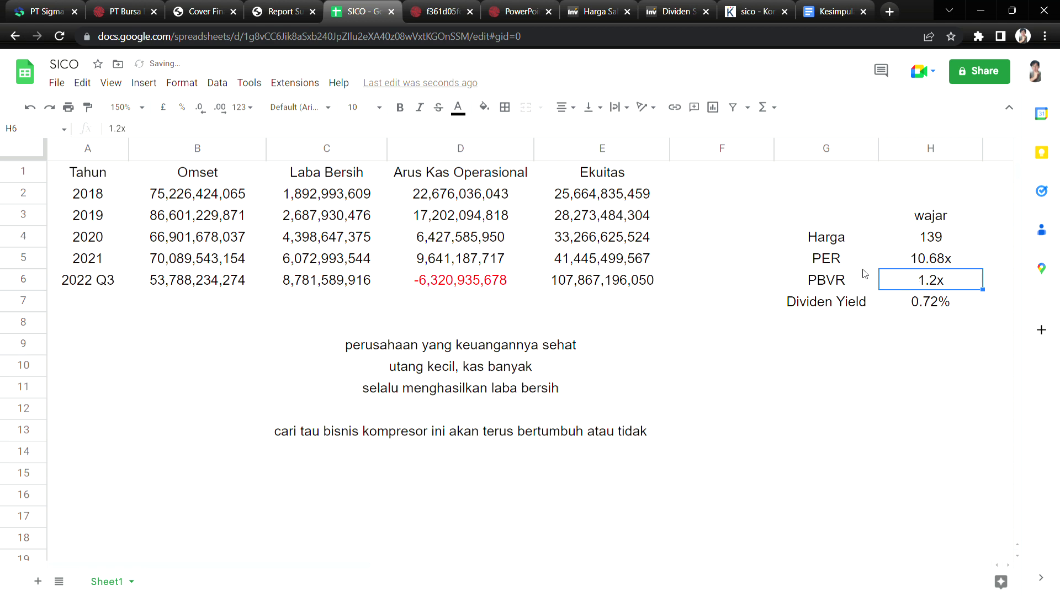
pyautogui.click(897, 267)
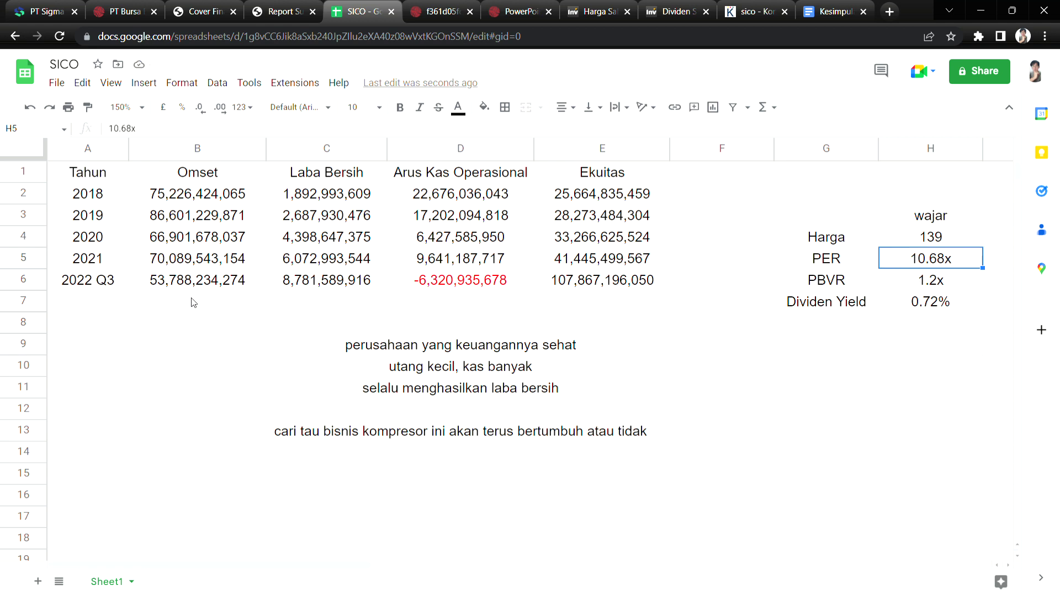
# Review the Omset, Laba Bersih, Arus Kas Operasional and Ekuitas trends from 2018 to 2022 Q3, and the Harga value.
pyautogui.moveTo(176, 302); pyautogui.dragTo(255, 380)
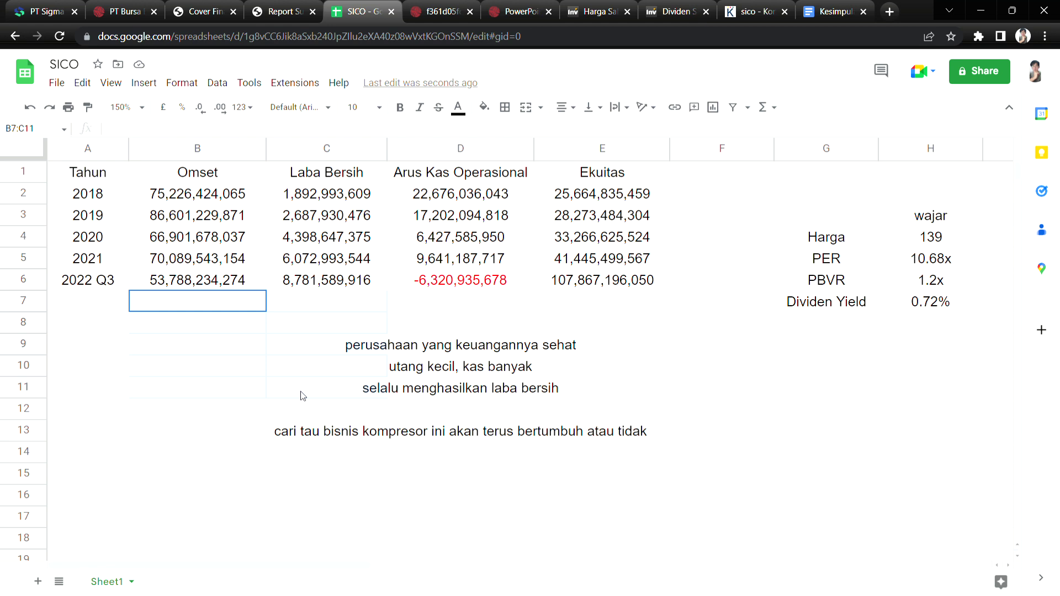
pyautogui.click(203, 406)
pyautogui.doubleClick(198, 308)
pyautogui.click(188, 344)
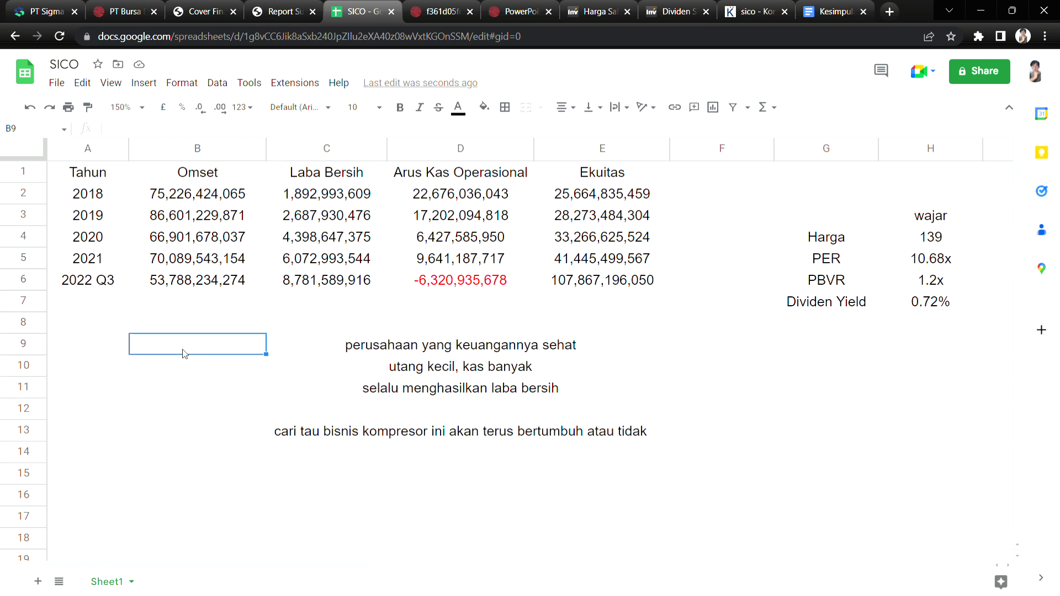
pyautogui.moveTo(183, 308); pyautogui.dragTo(189, 412)
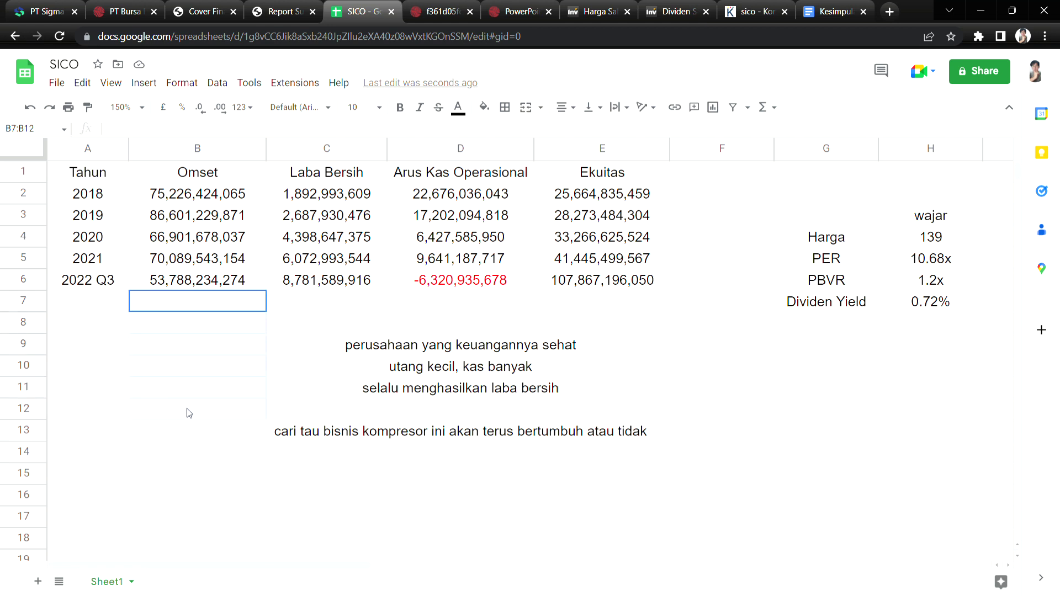
pyautogui.click(297, 308)
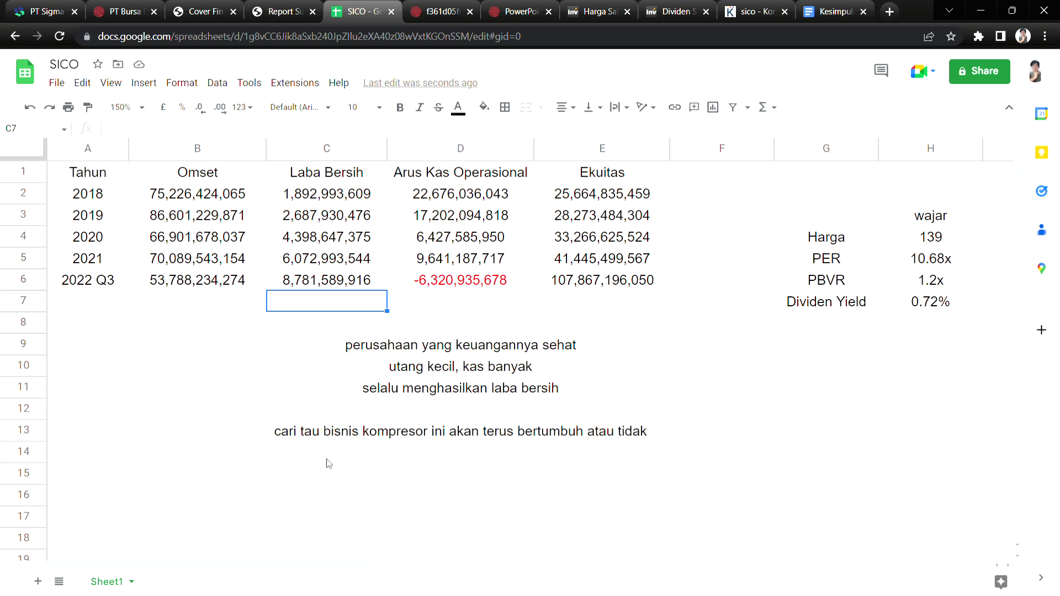
pyautogui.moveTo(480, 307); pyautogui.dragTo(485, 502)
pyautogui.click(624, 306)
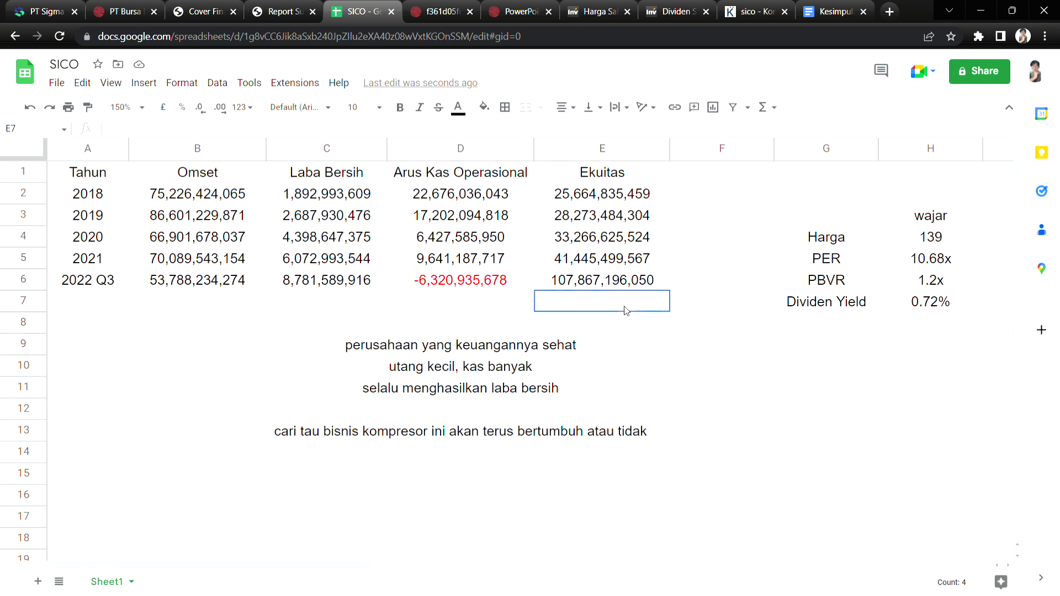
pyautogui.keyDown('shift'); pyautogui.click(618, 373); pyautogui.keyUp('shift')
pyautogui.moveTo(620, 382); pyautogui.dragTo(636, 492)
pyautogui.click(699, 388)
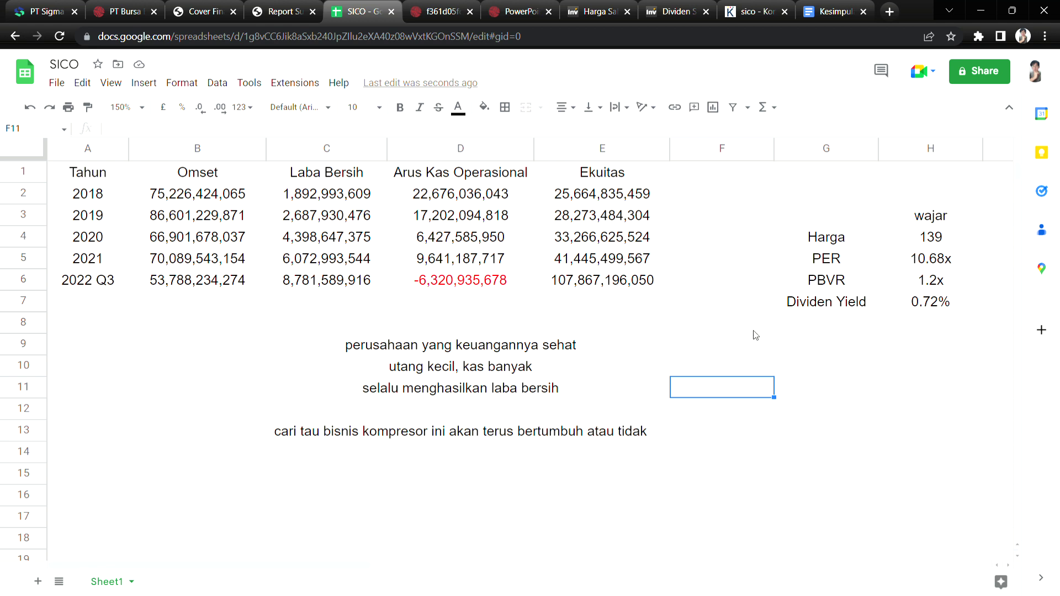
pyautogui.click(850, 362)
pyautogui.click(935, 342)
pyautogui.click(946, 244)
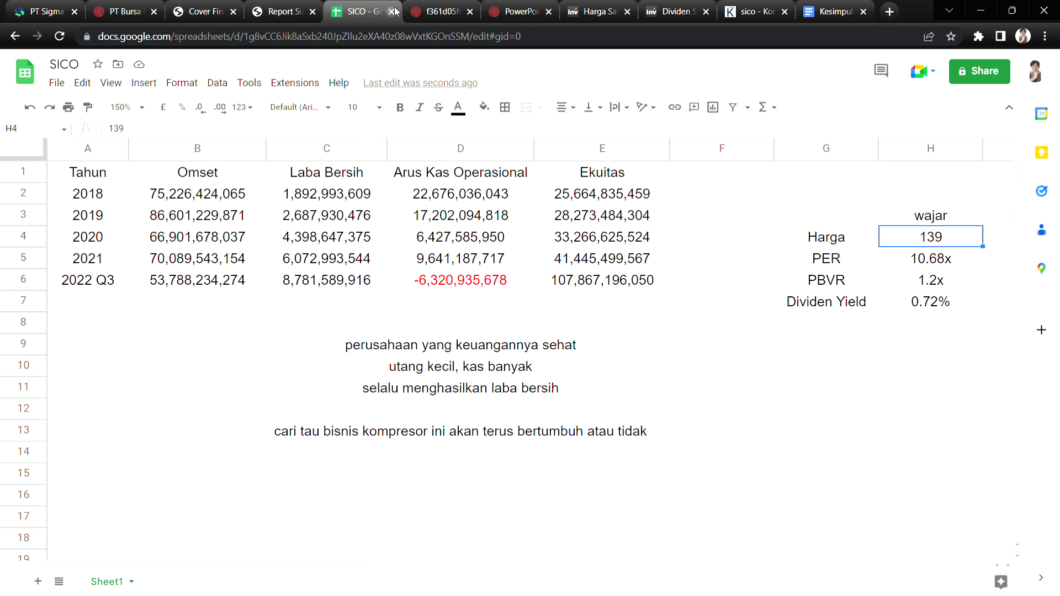
# Open the public expose presentation and place its browser tab ahead of the Q&A summary PDF.
pyautogui.click(430, 6)
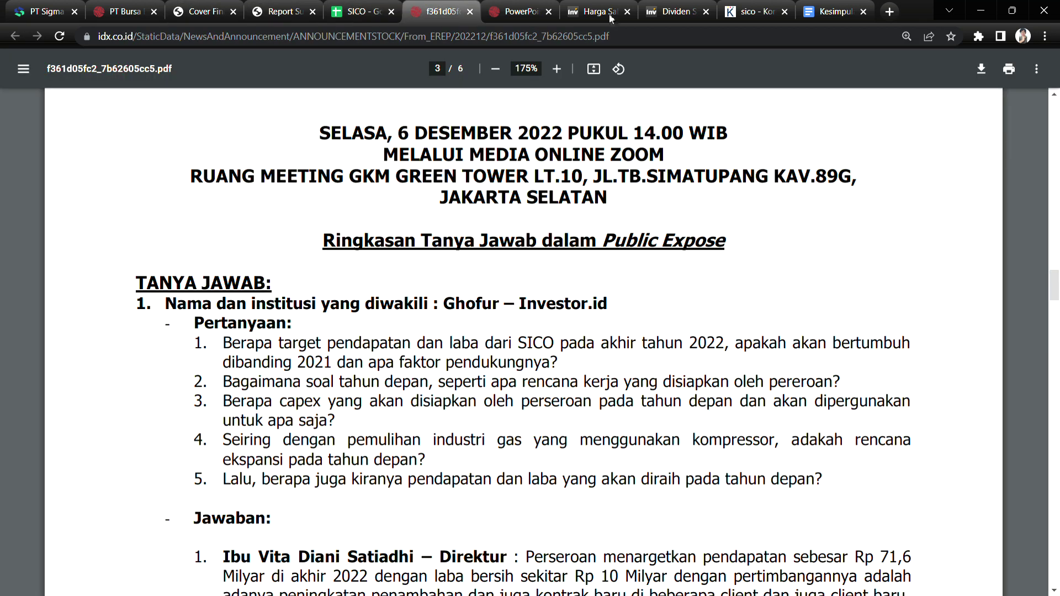
pyautogui.click(509, 7)
pyautogui.moveTo(514, 11); pyautogui.dragTo(435, 11)
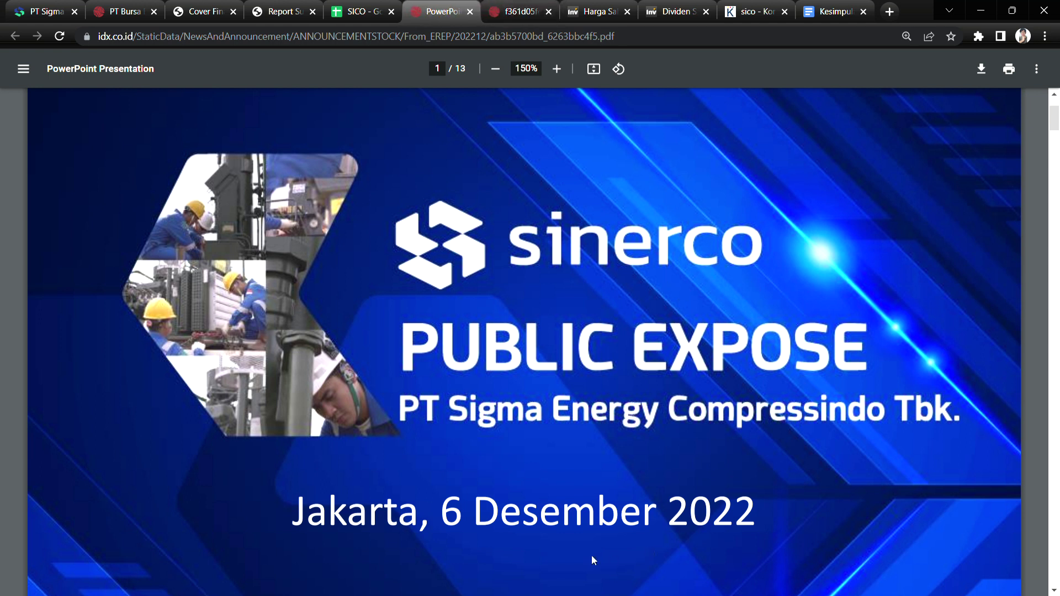
# Read the public expose presentation's date, agenda and organisation structure, and the performance improvement plans on page 12.
pyautogui.moveTo(456, 514); pyautogui.dragTo(755, 550)
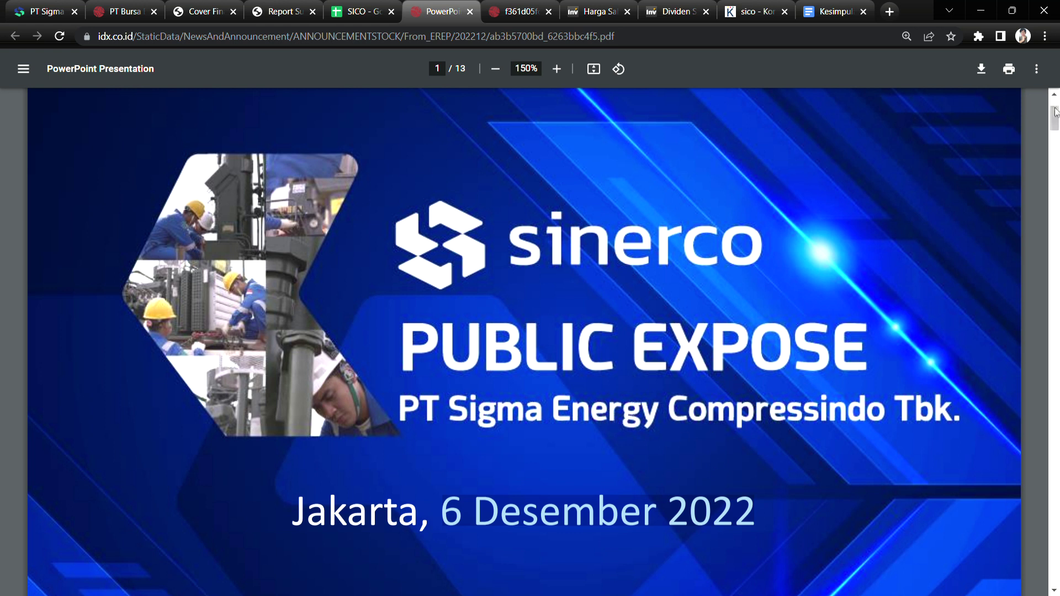
pyautogui.click(1054, 163)
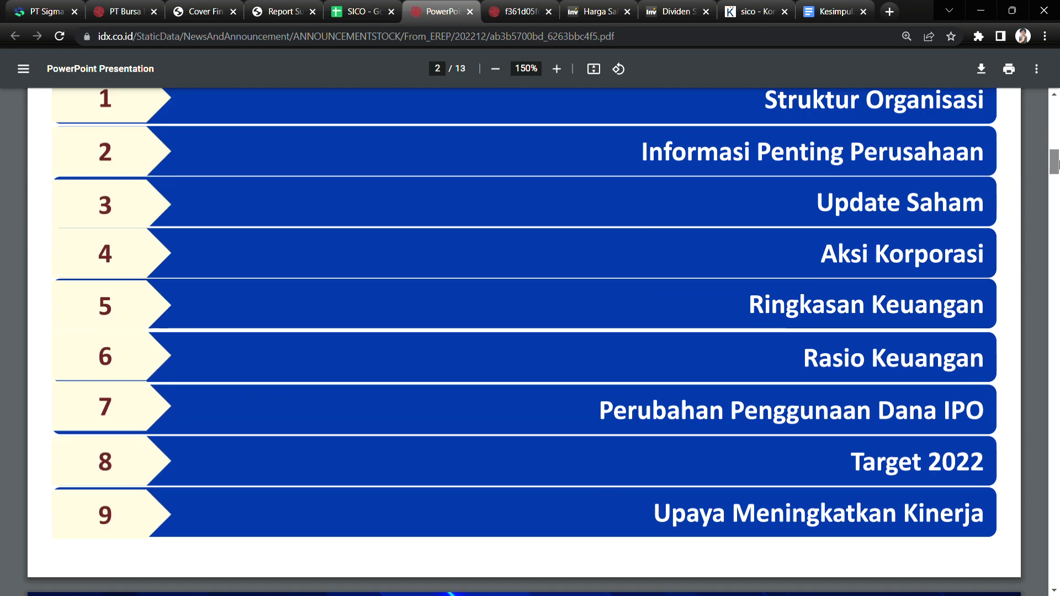
pyautogui.moveTo(1054, 162); pyautogui.dragTo(1054, 196)
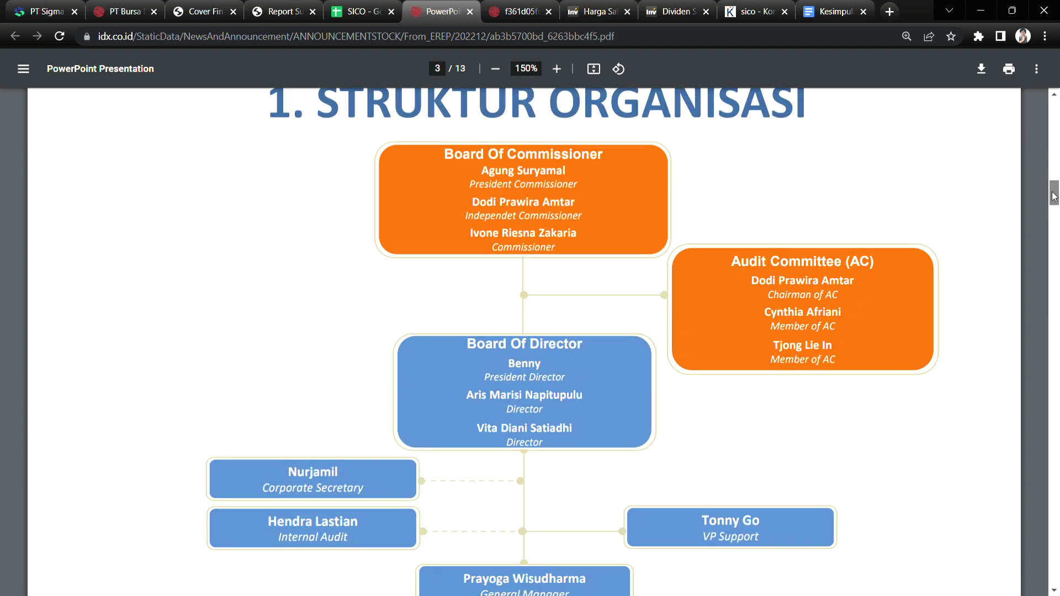
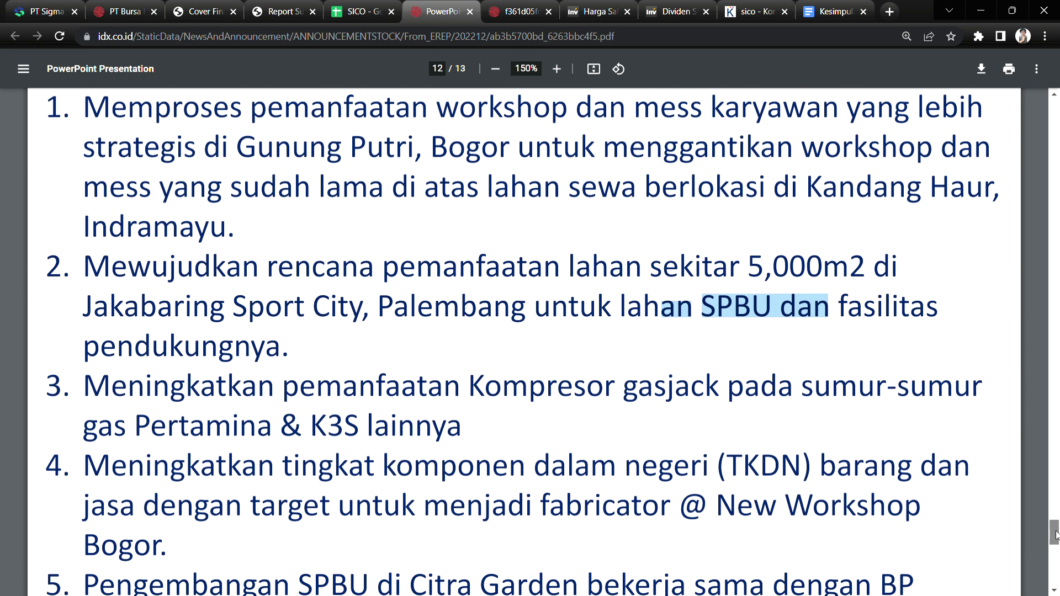
pyautogui.moveTo(501, 135); pyautogui.dragTo(670, 185)
pyautogui.click(398, 209)
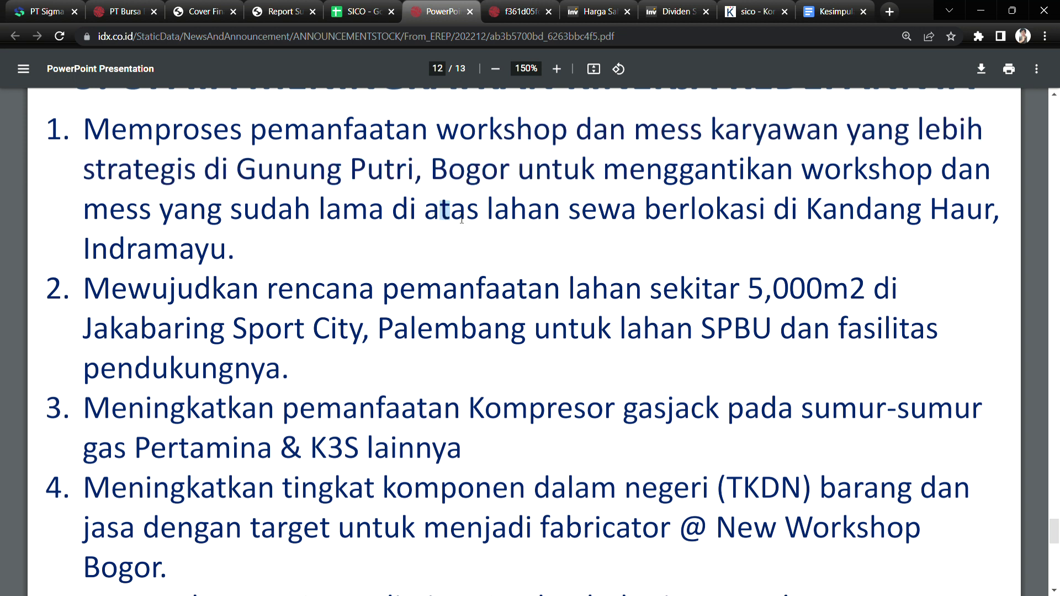
# Read the page 12 plans for the Bogor workshop replacement and the gasjack compressors.
pyautogui.moveTo(568, 212); pyautogui.dragTo(665, 214)
pyautogui.click(512, 183)
pyautogui.moveTo(482, 181); pyautogui.dragTo(531, 181)
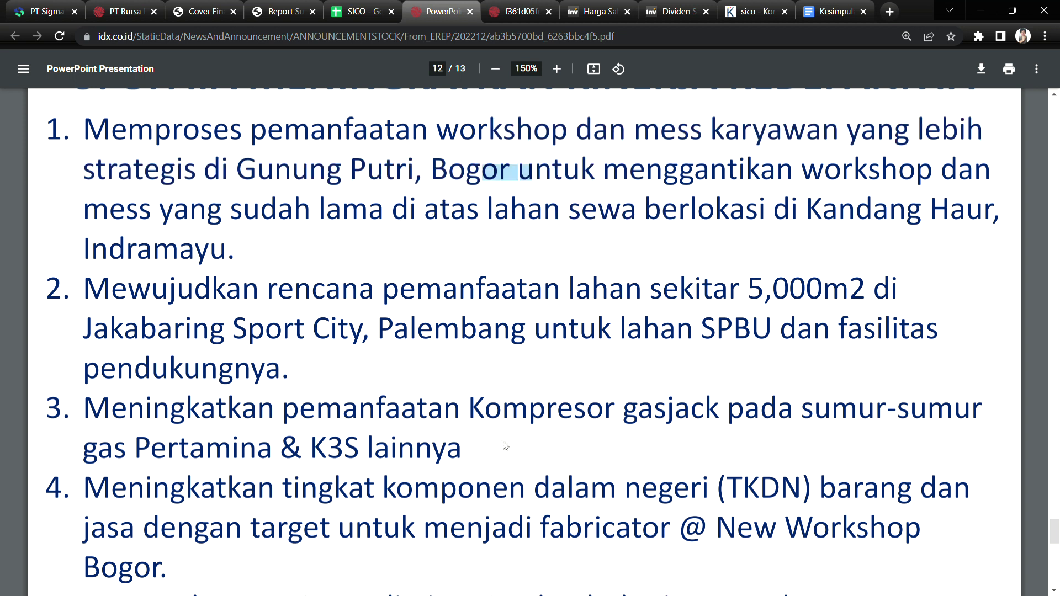
pyautogui.moveTo(360, 412); pyautogui.dragTo(572, 417)
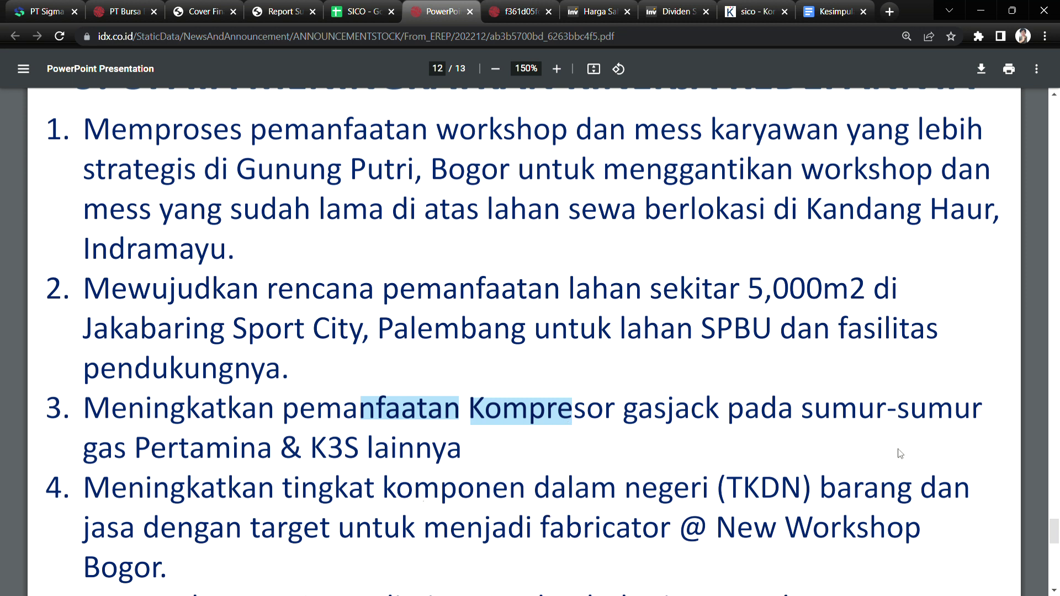
# Check the changed IPO fund allocation table on page 10, covering compressors, spare parts, workshop and SPBU land, and return to page 12.
pyautogui.moveTo(1054, 533); pyautogui.dragTo(1057, 459)
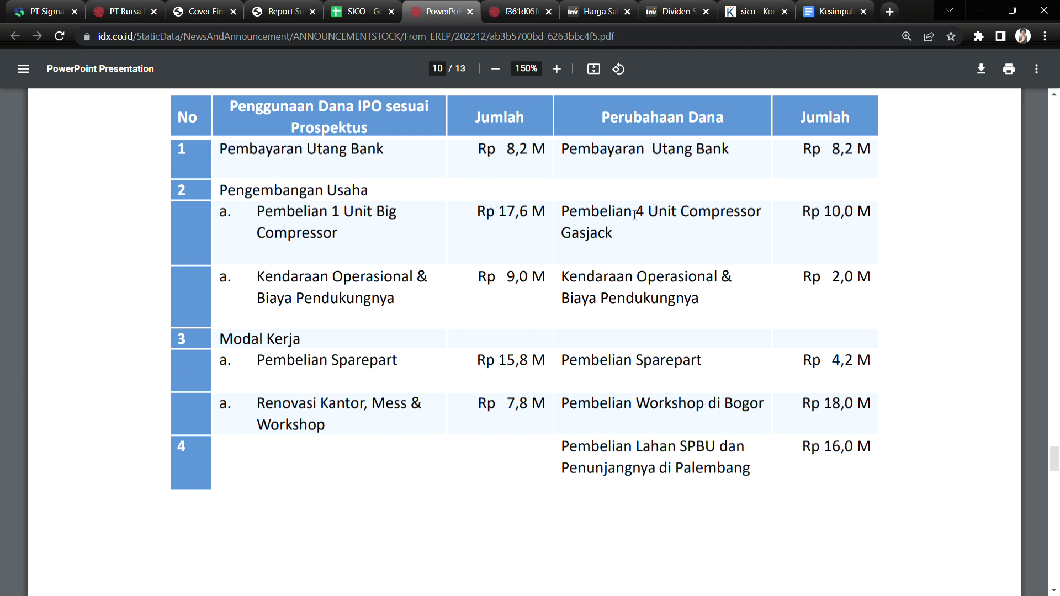
pyautogui.moveTo(1054, 459); pyautogui.dragTo(1054, 456)
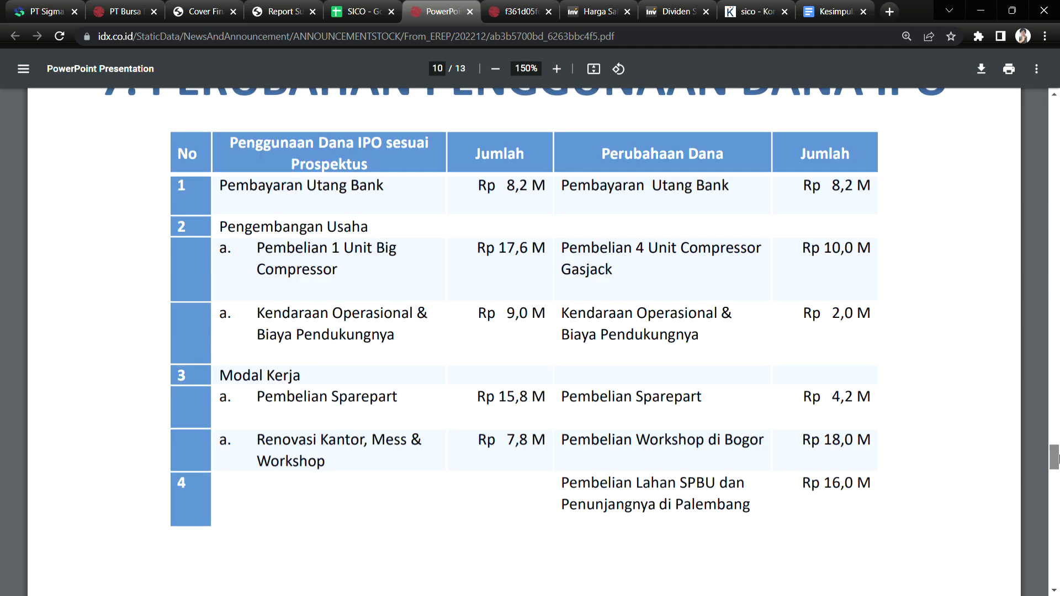
pyautogui.moveTo(600, 397); pyautogui.dragTo(659, 398)
pyautogui.moveTo(611, 441); pyautogui.dragTo(739, 442)
pyautogui.click(629, 489)
pyautogui.moveTo(624, 505); pyautogui.dragTo(717, 507)
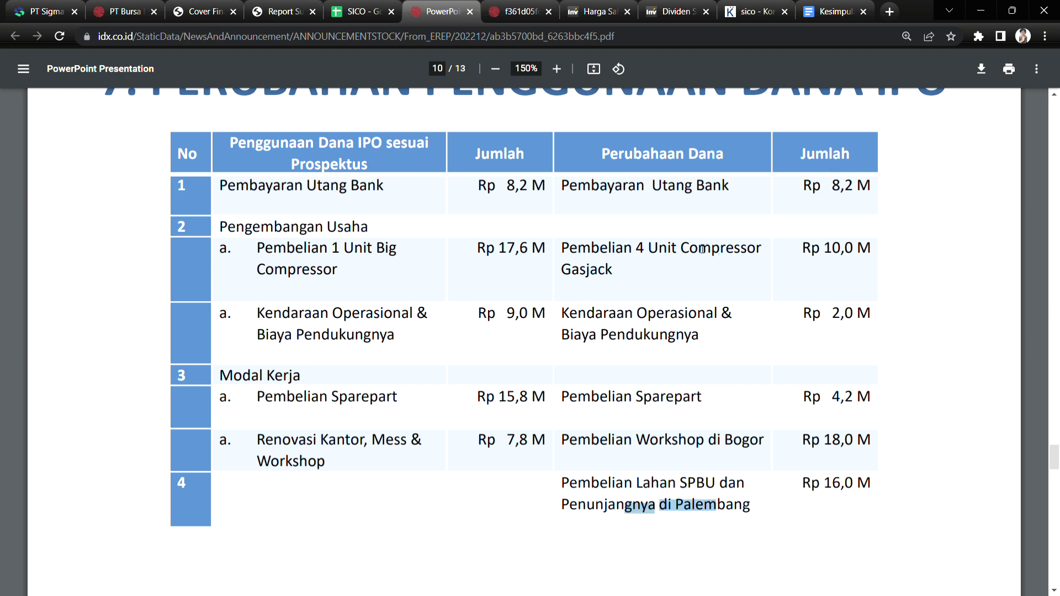
pyautogui.moveTo(1054, 460); pyautogui.dragTo(1055, 532)
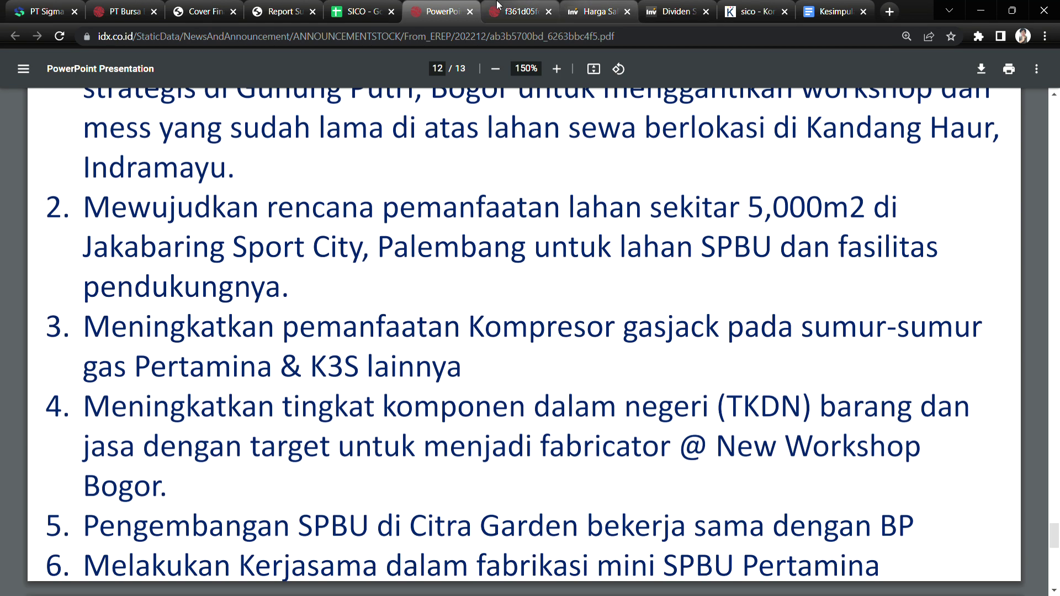
# Open the public expose Q&A summary and read question 1 and its answer on the 2022 revenue and profit targets.
pyautogui.click(518, 11)
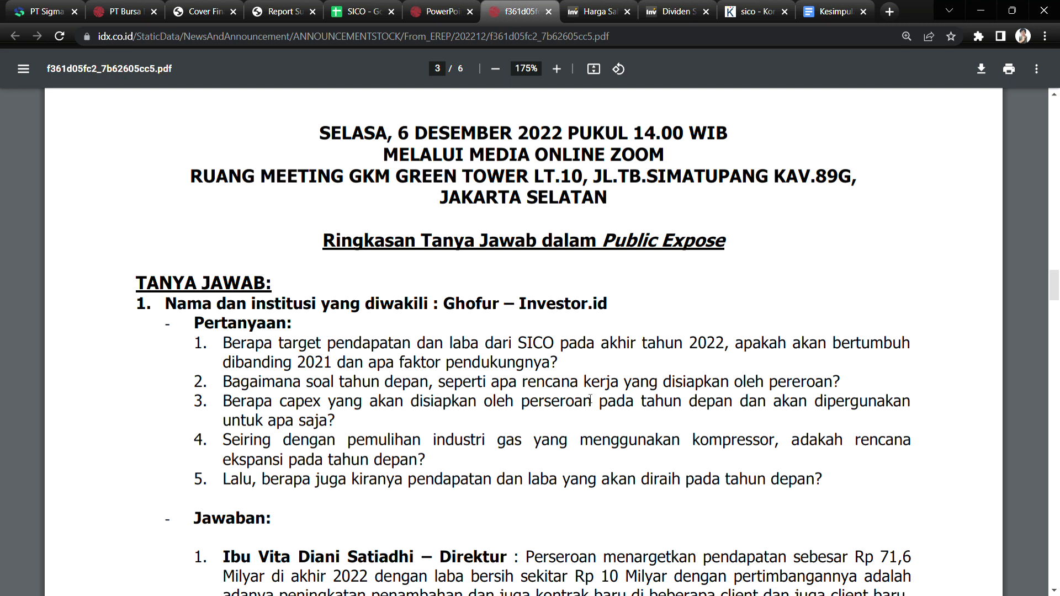
pyautogui.moveTo(560, 343); pyautogui.dragTo(725, 345)
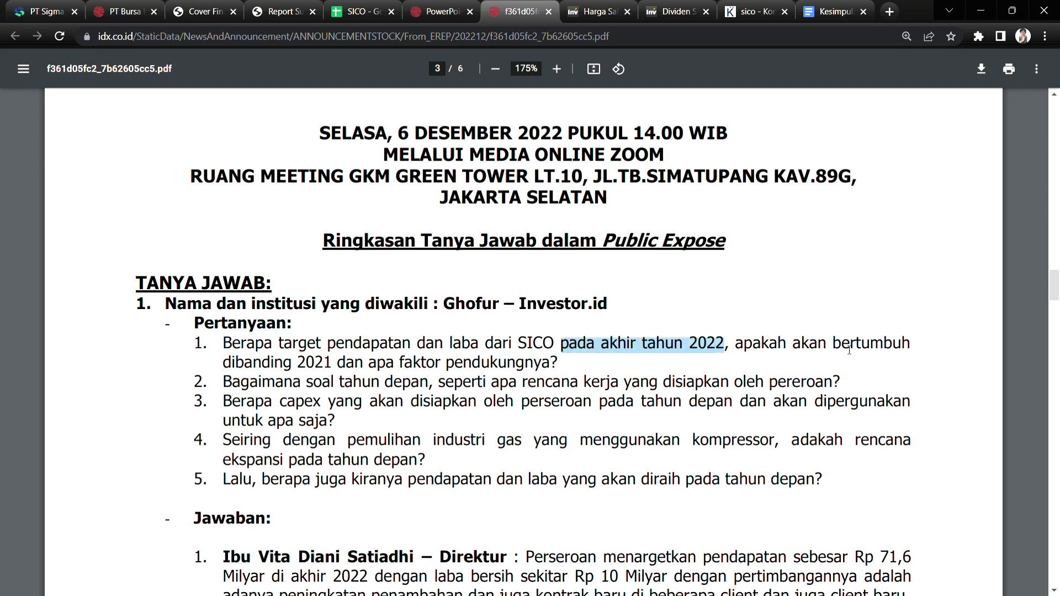
pyautogui.moveTo(298, 363); pyautogui.dragTo(331, 364)
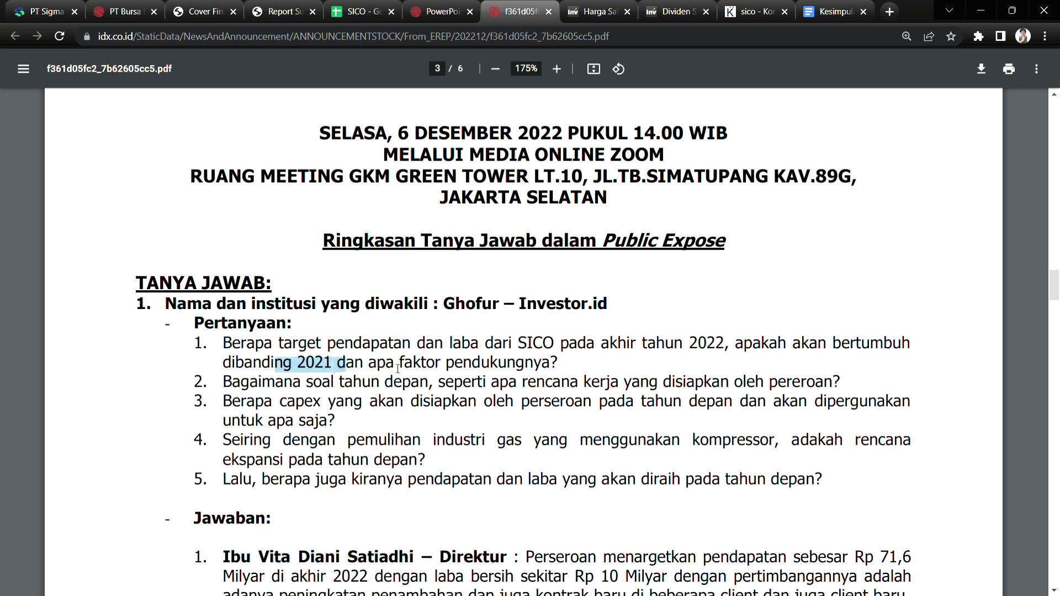
pyautogui.moveTo(399, 363); pyautogui.dragTo(470, 364)
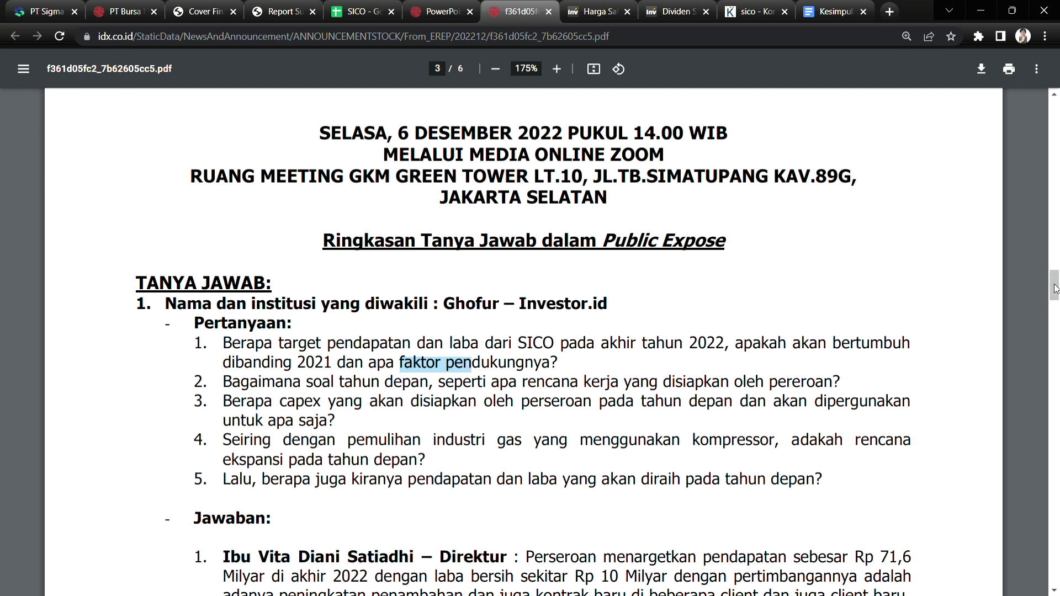
pyautogui.scroll(-4, 1054, 301)
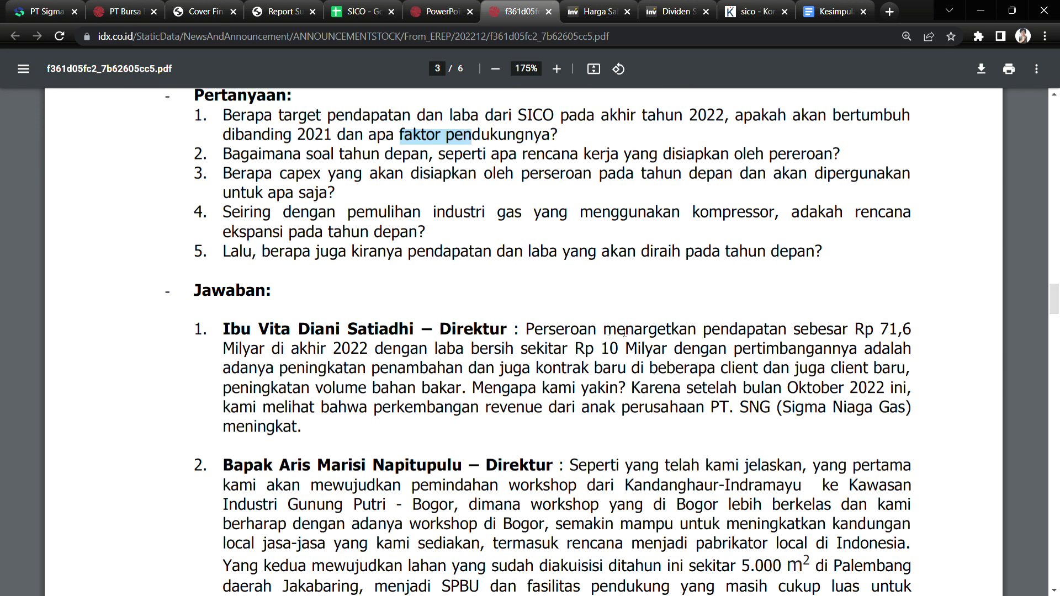
pyautogui.click(919, 334)
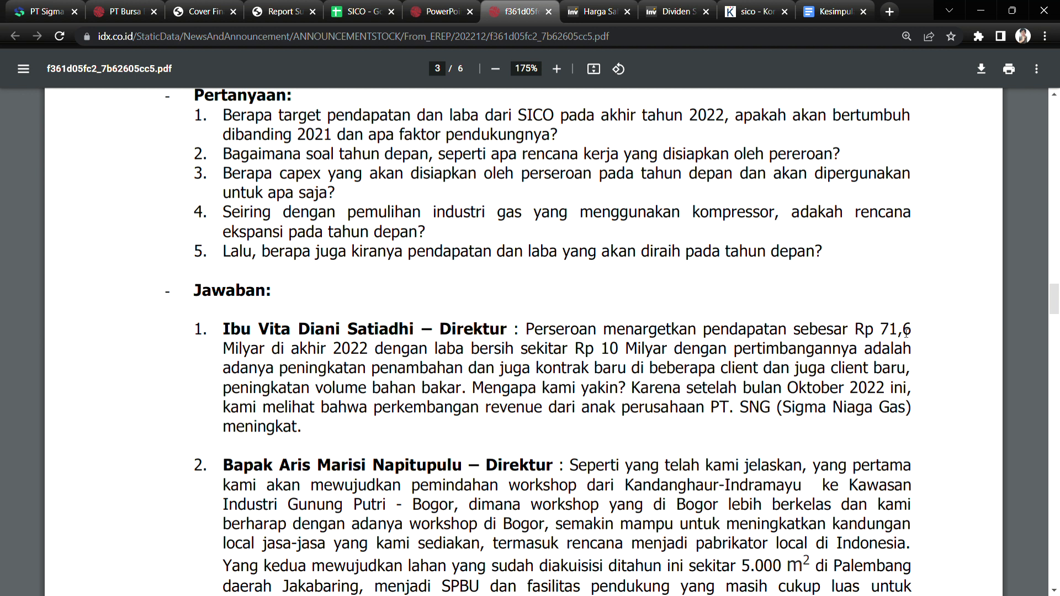
# Compare the 2022 targets in the Q&A summary with the SICO spreadsheet's yearly figures and the Q3 2022 report's revenue.
pyautogui.click(356, 11)
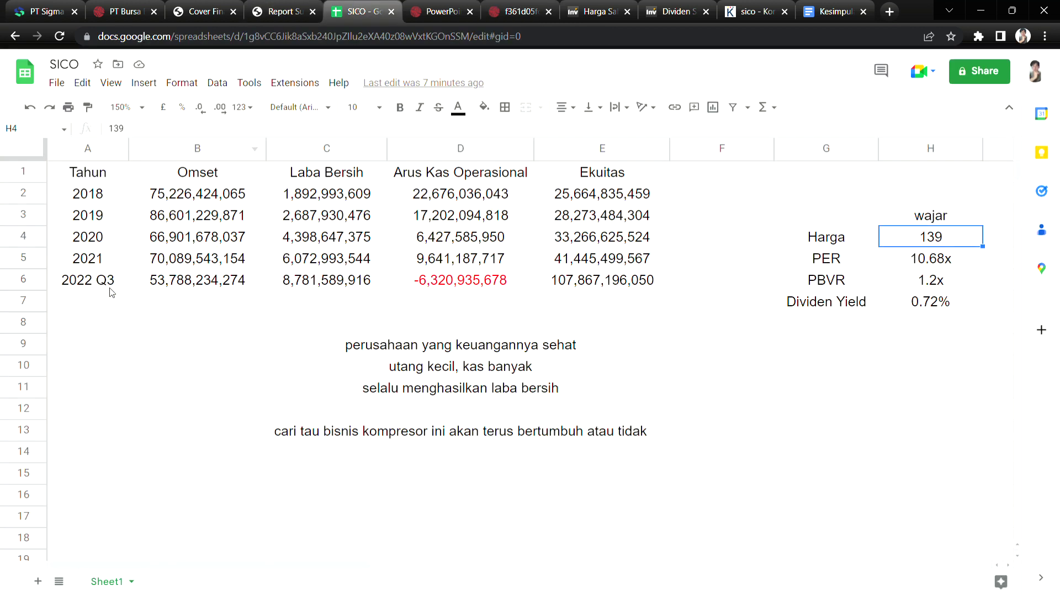
pyautogui.click(142, 261)
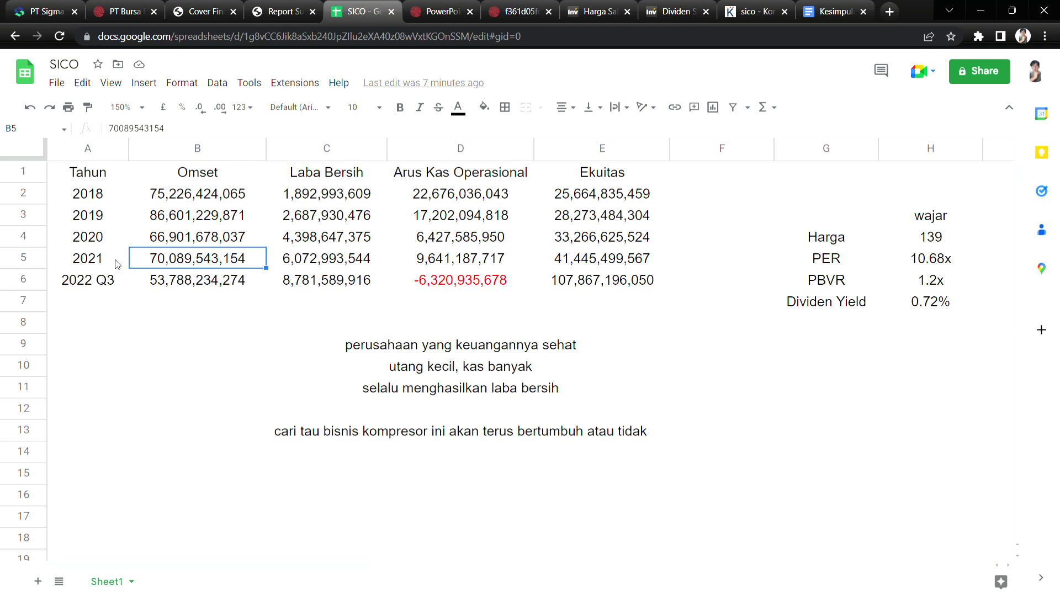
pyautogui.click(279, 11)
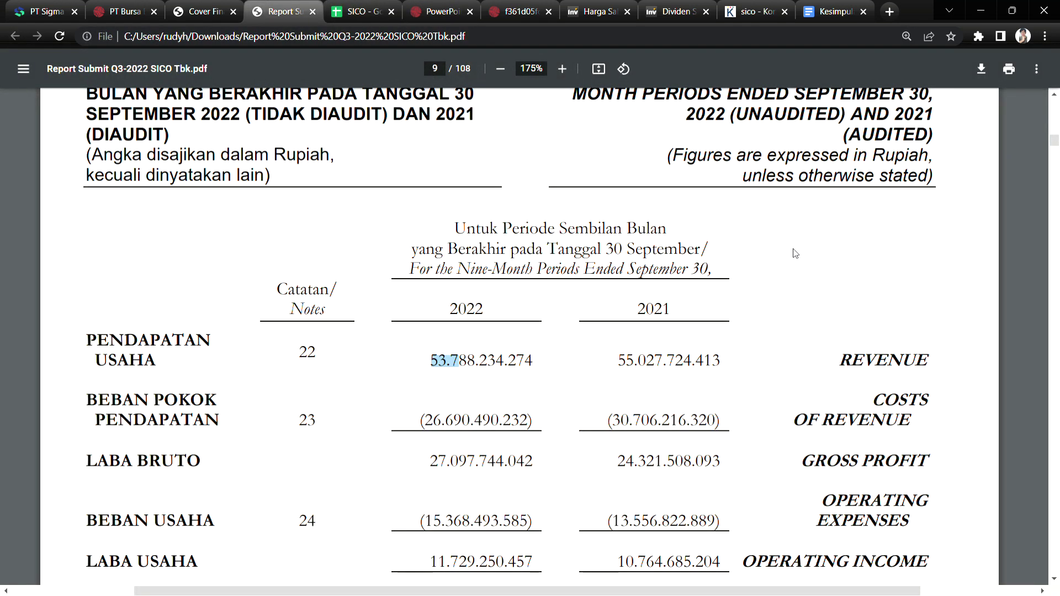
pyautogui.click(379, 4)
pyautogui.click(516, 11)
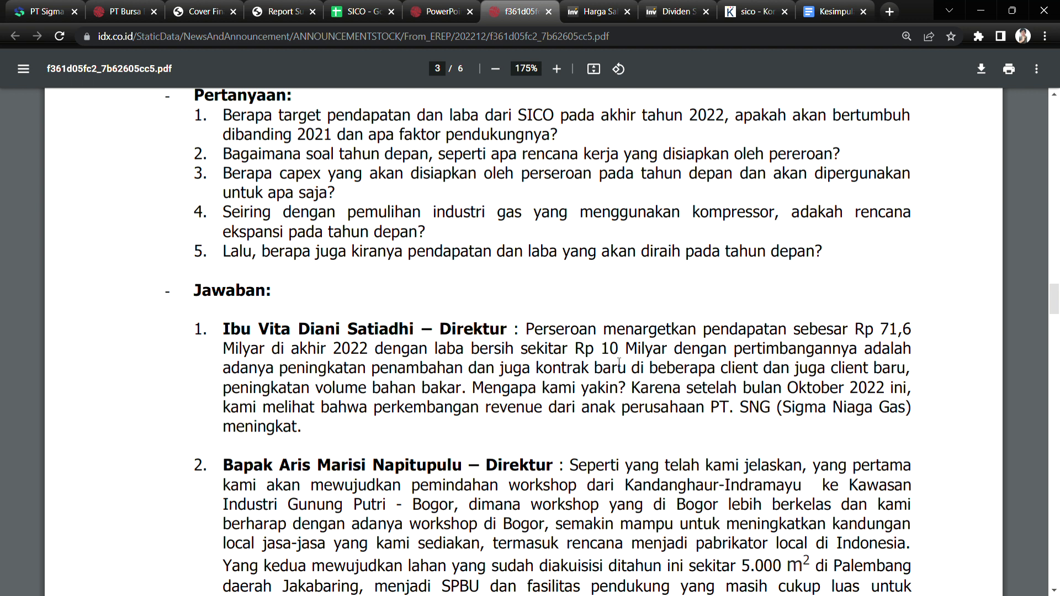
pyautogui.click(370, 6)
pyautogui.click(304, 304)
pyautogui.click(282, 11)
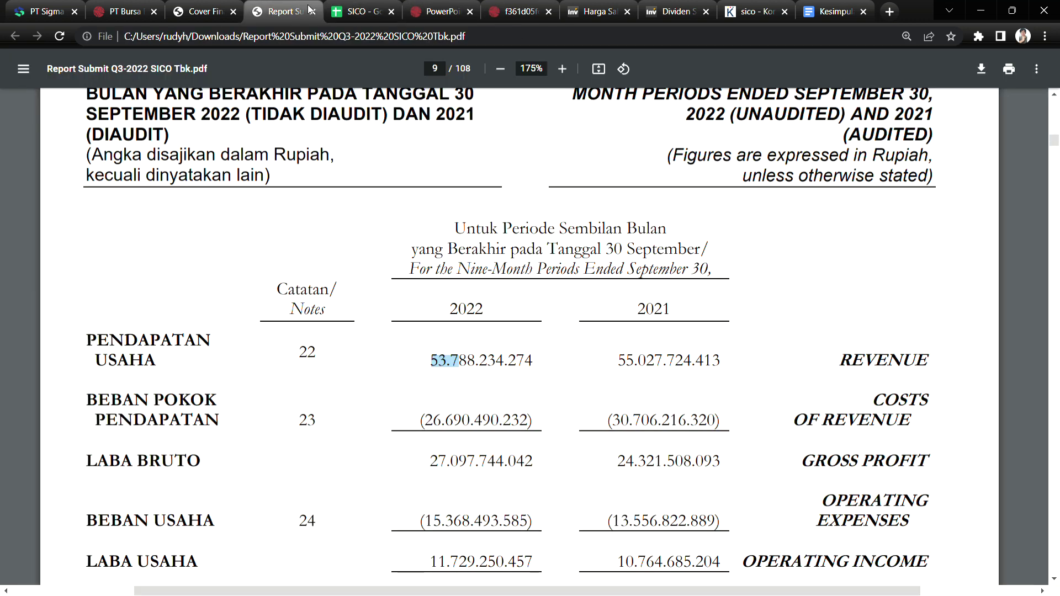
pyautogui.click(502, 11)
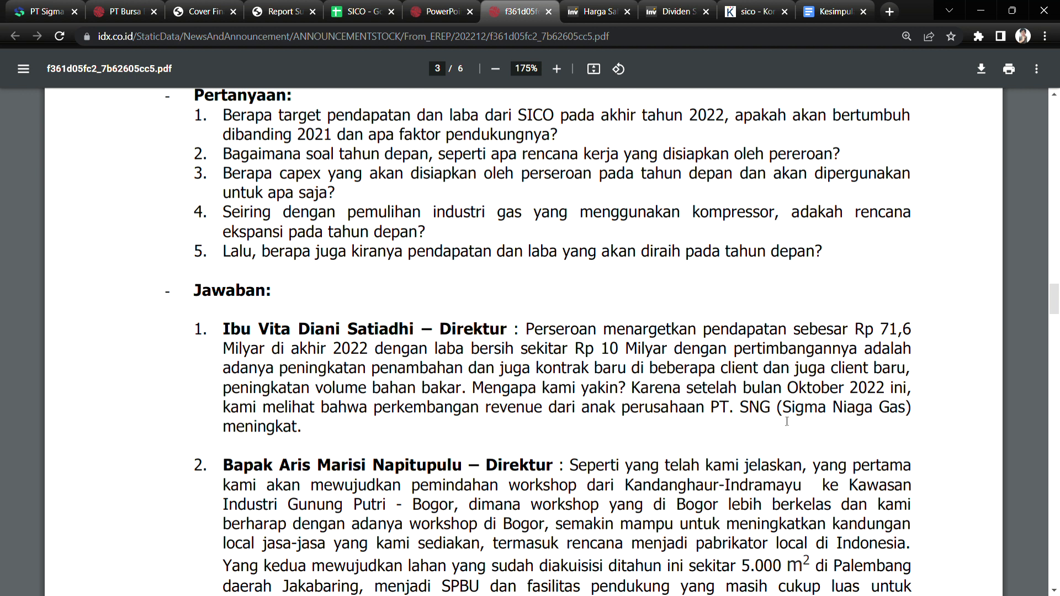
# Read answer 1's remarks on subsidiary revenue growth and answer 2 on the Bogor workshop and Palembang SPBU land plans.
pyautogui.moveTo(359, 408); pyautogui.dragTo(470, 408)
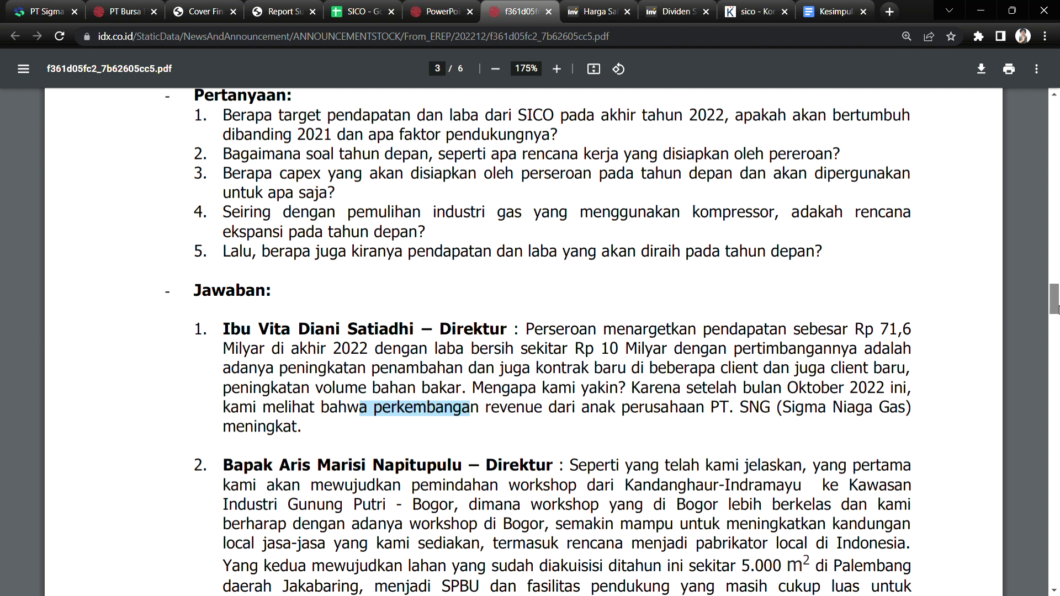
pyautogui.scroll(1, 1057, 309)
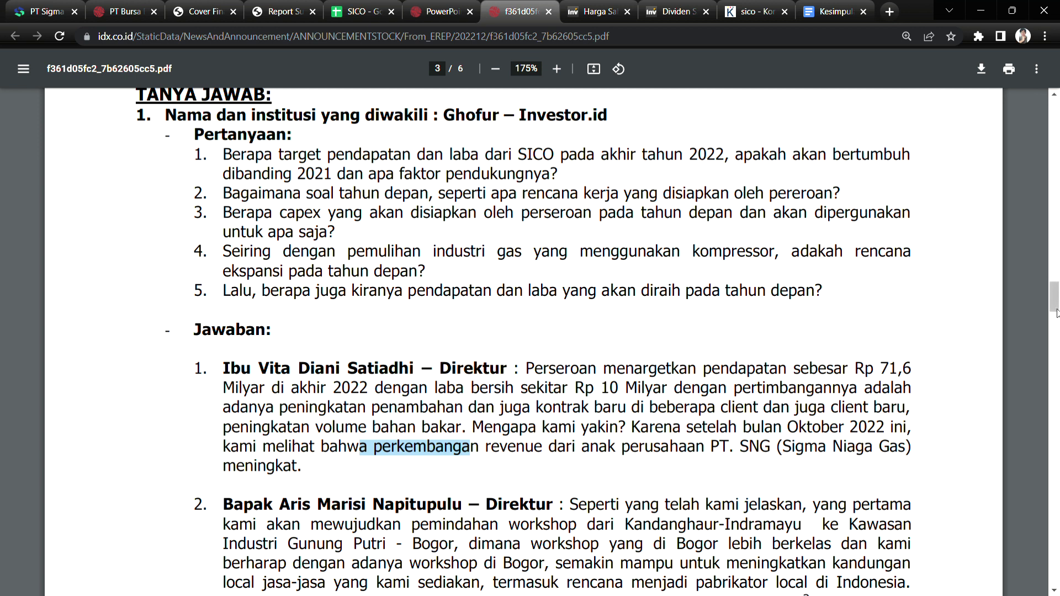
pyautogui.scroll(-5, 725, 296)
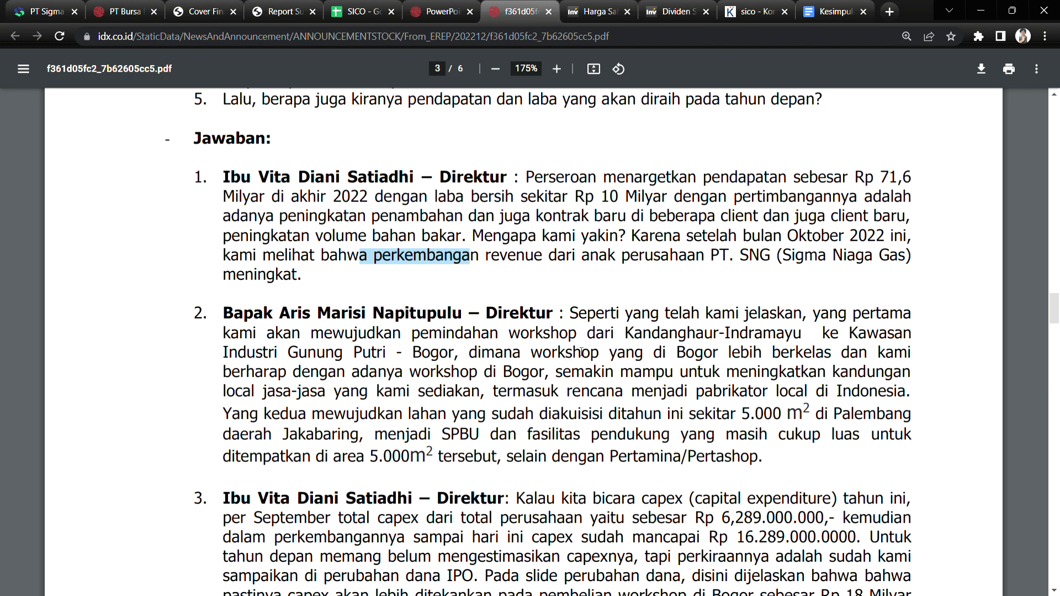
pyautogui.moveTo(803, 355); pyautogui.dragTo(867, 358)
pyautogui.moveTo(728, 356); pyautogui.dragTo(835, 358)
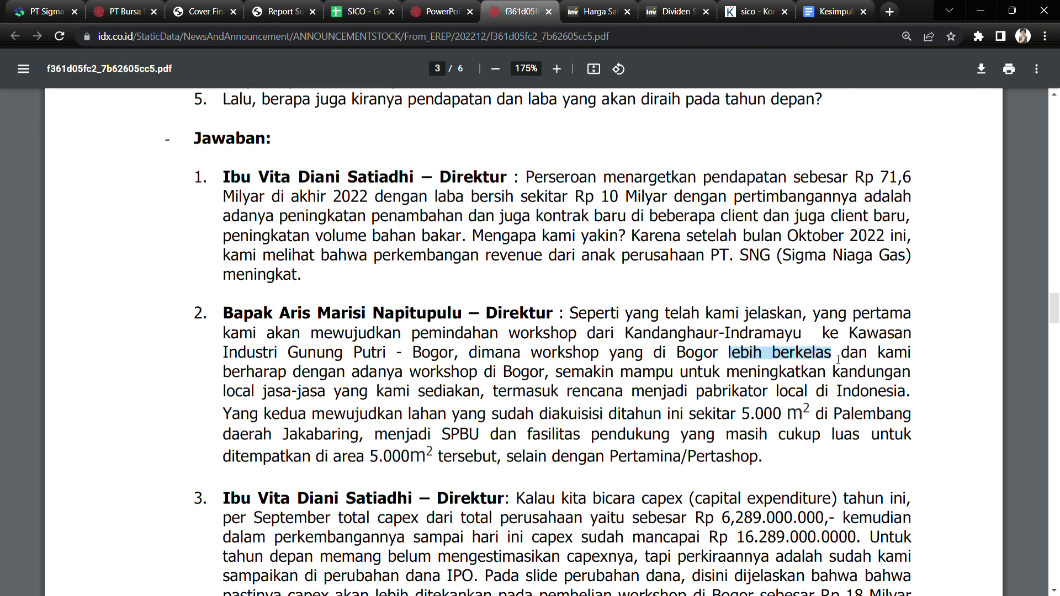
pyautogui.moveTo(269, 374); pyautogui.dragTo(467, 377)
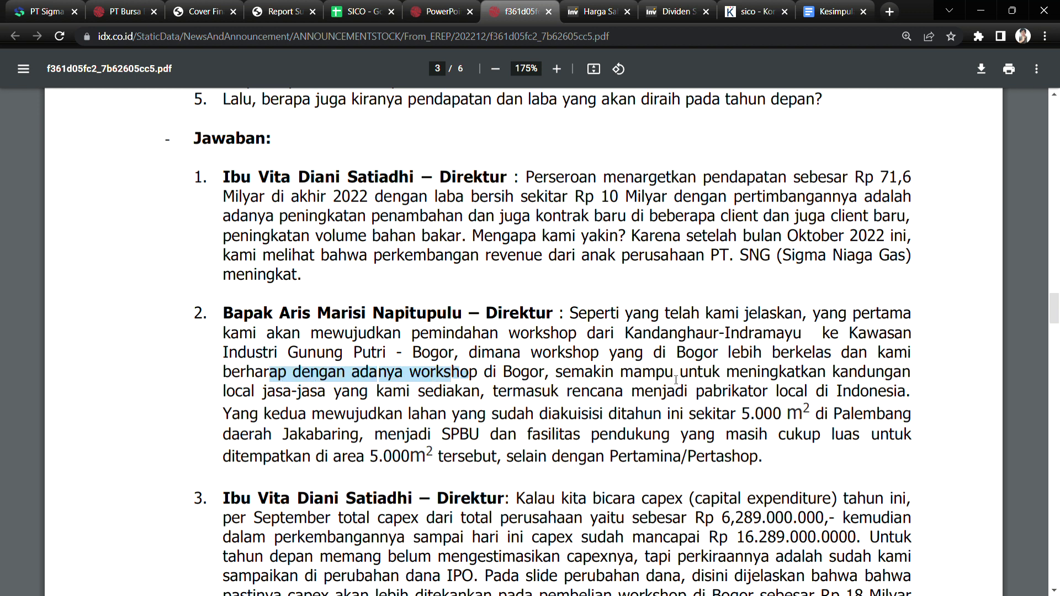
pyautogui.moveTo(236, 393); pyautogui.dragTo(490, 407)
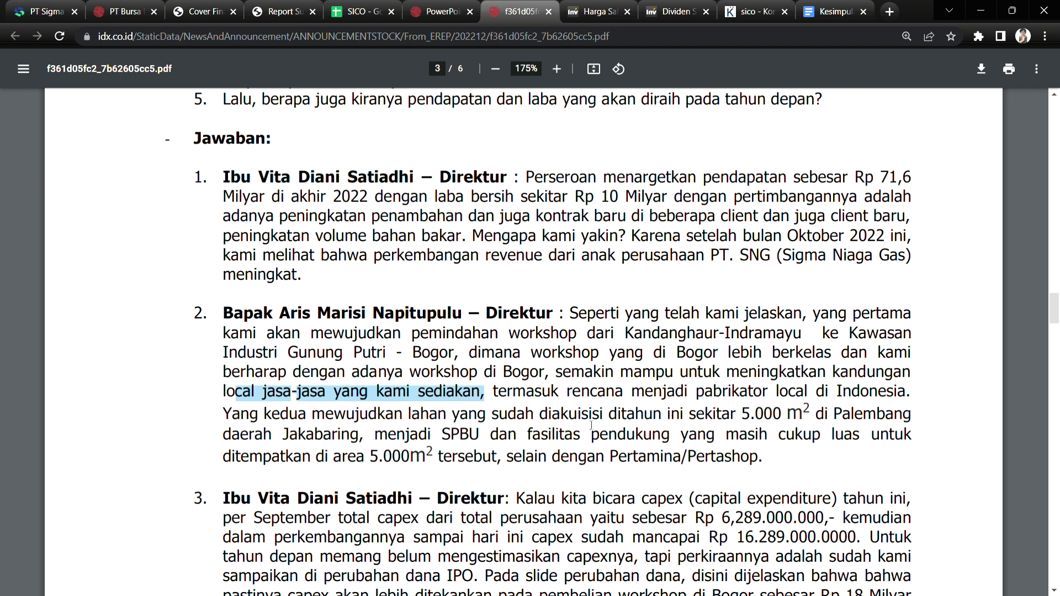
pyautogui.moveTo(616, 418); pyautogui.dragTo(751, 419)
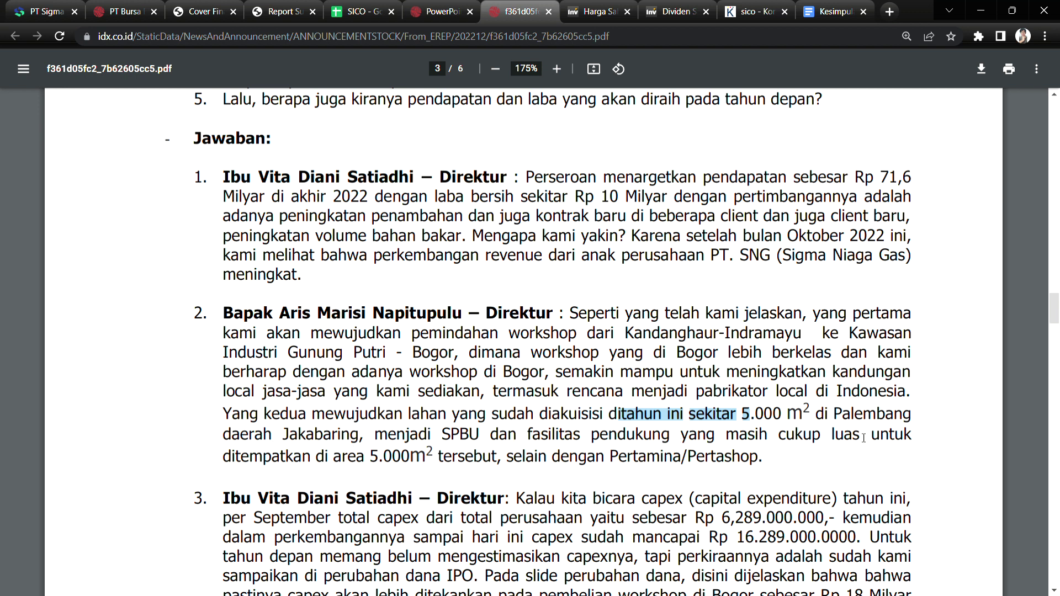
pyautogui.moveTo(329, 465); pyautogui.dragTo(364, 464)
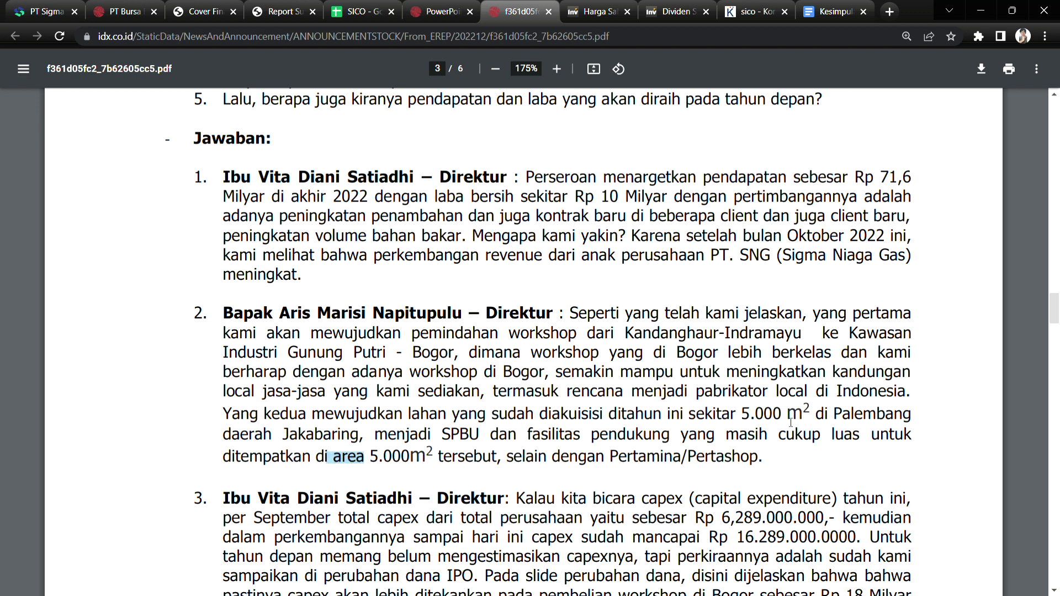
# Read question 3 and its answer on this year's capex and next year's workshop and SPBU land purchases.
pyautogui.scroll(3, 652, 237)
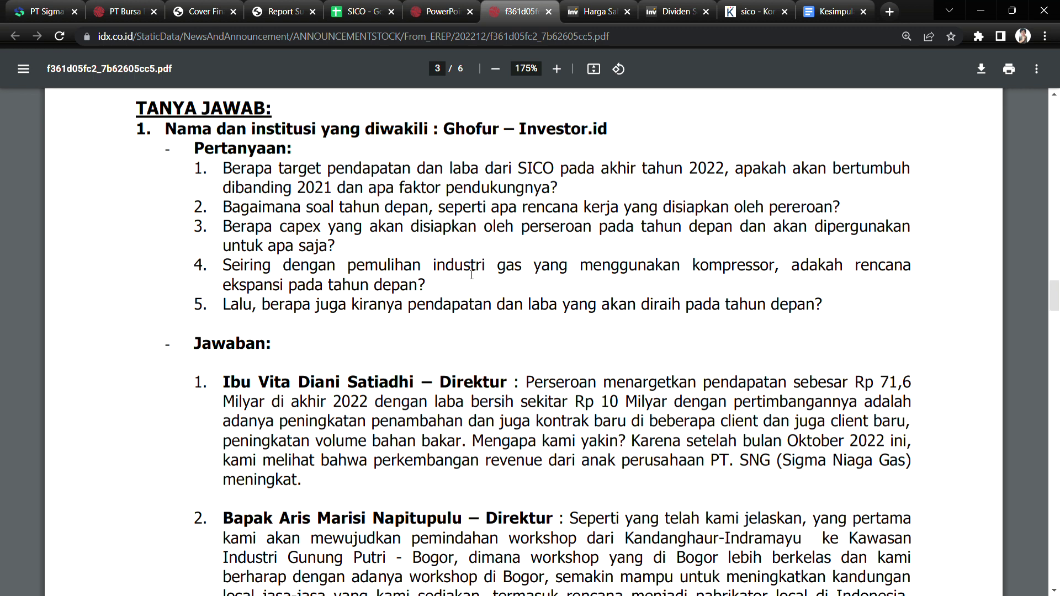
pyautogui.moveTo(1054, 298); pyautogui.dragTo(1055, 329)
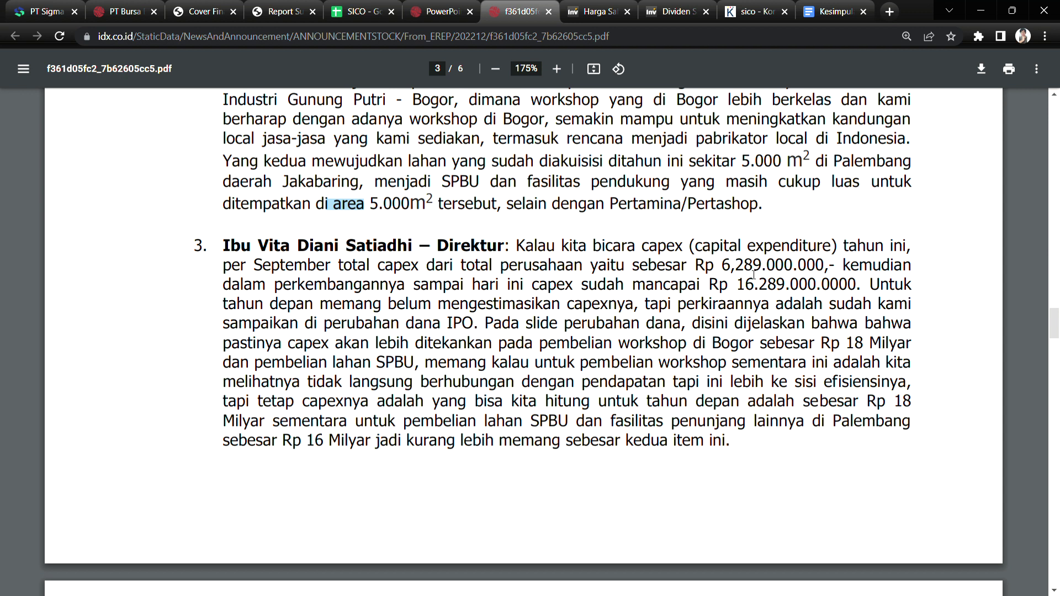
pyautogui.moveTo(722, 265); pyautogui.dragTo(781, 267)
pyautogui.moveTo(331, 287); pyautogui.dragTo(777, 285)
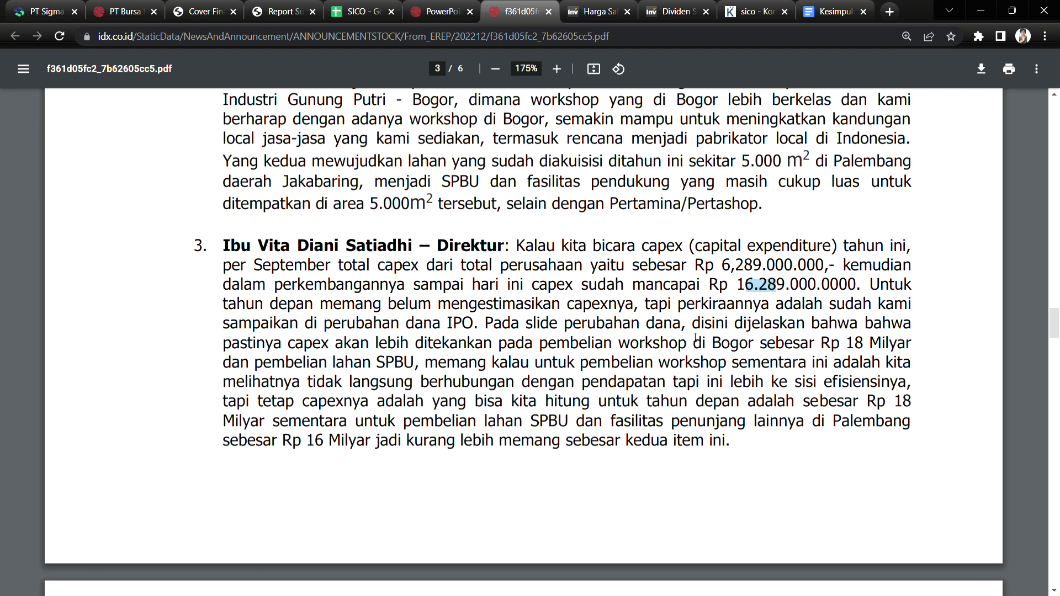
pyautogui.moveTo(275, 349); pyautogui.dragTo(905, 352)
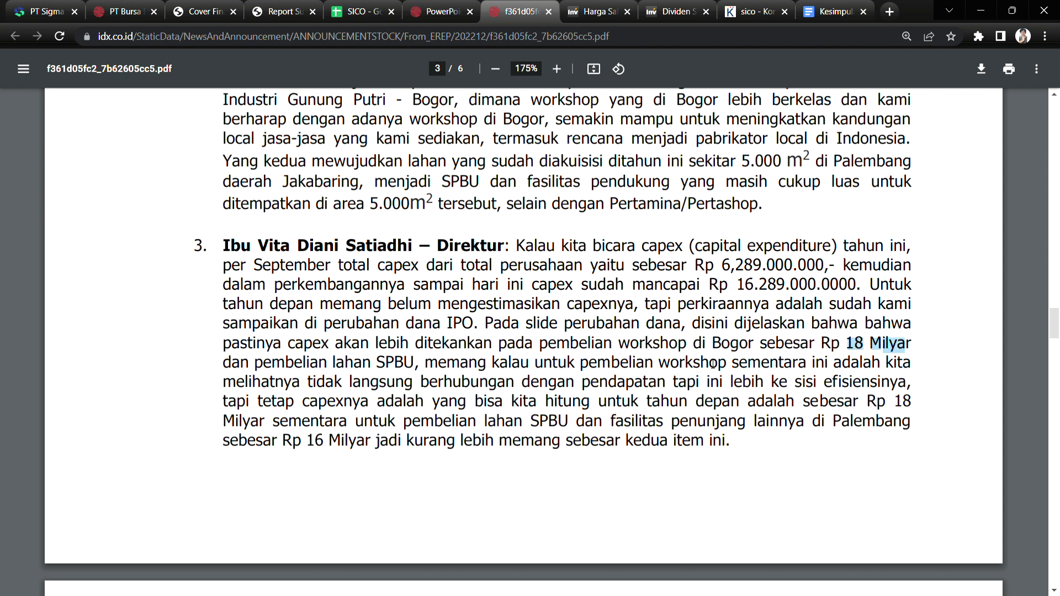
pyautogui.moveTo(352, 383); pyautogui.dragTo(861, 392)
pyautogui.click(862, 392)
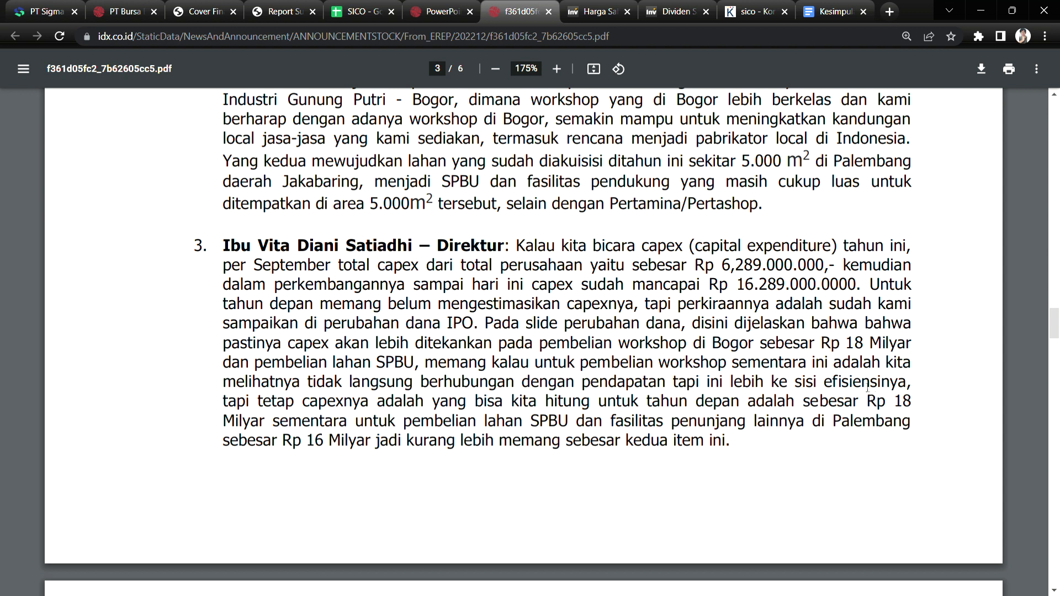
pyautogui.moveTo(821, 382); pyautogui.dragTo(890, 382)
pyautogui.moveTo(237, 402); pyautogui.dragTo(801, 409)
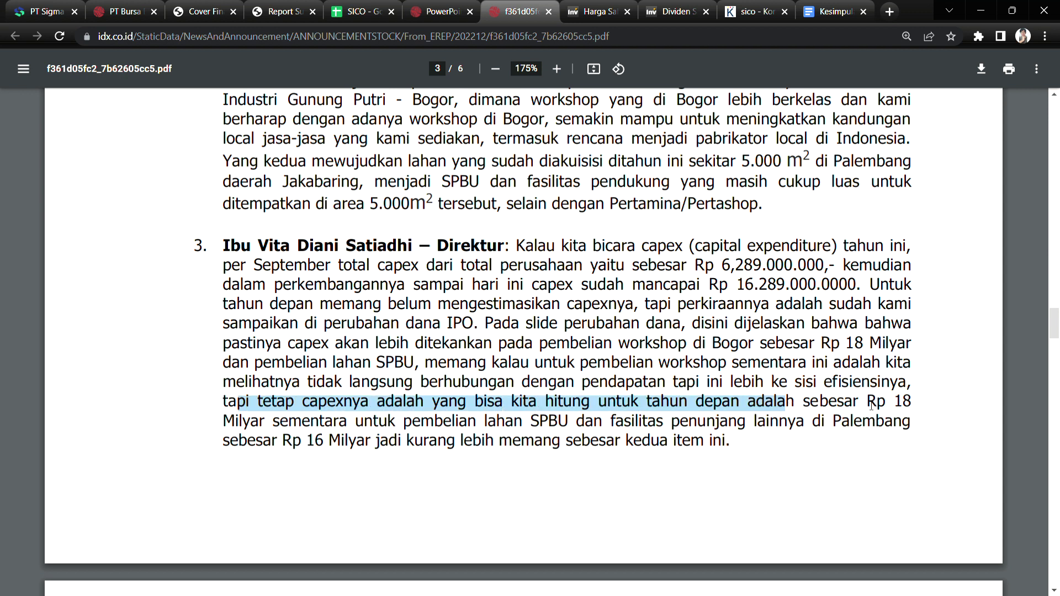
pyautogui.moveTo(307, 415); pyautogui.dragTo(642, 422)
pyautogui.click(671, 459)
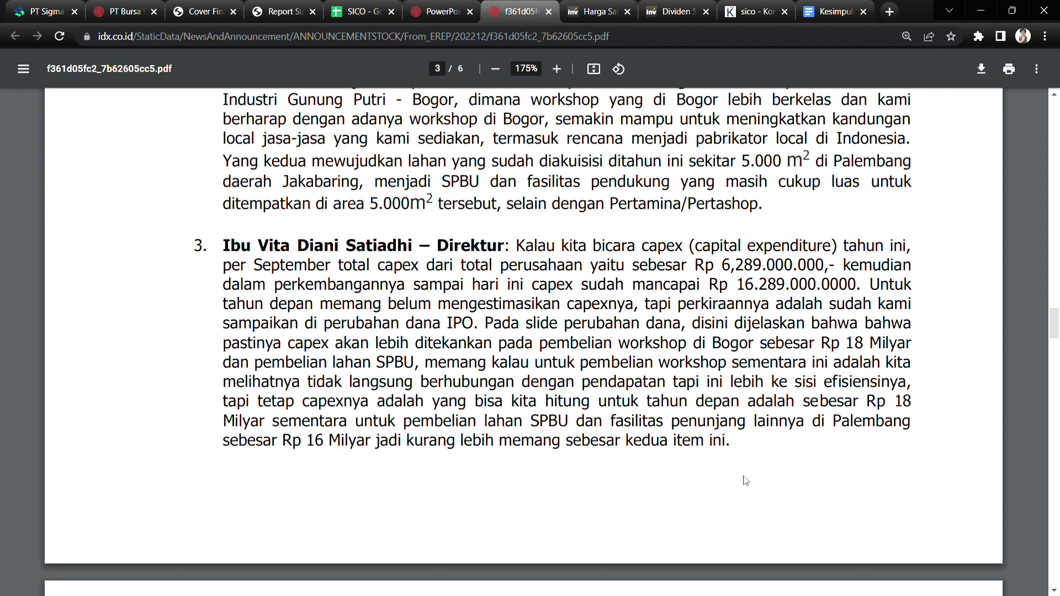
# Read question 4 on gas-industry expansion, the added workshop remarks, and the start of answer 4 on compressor plans at other KPS operators.
pyautogui.moveTo(1055, 324); pyautogui.dragTo(1054, 297)
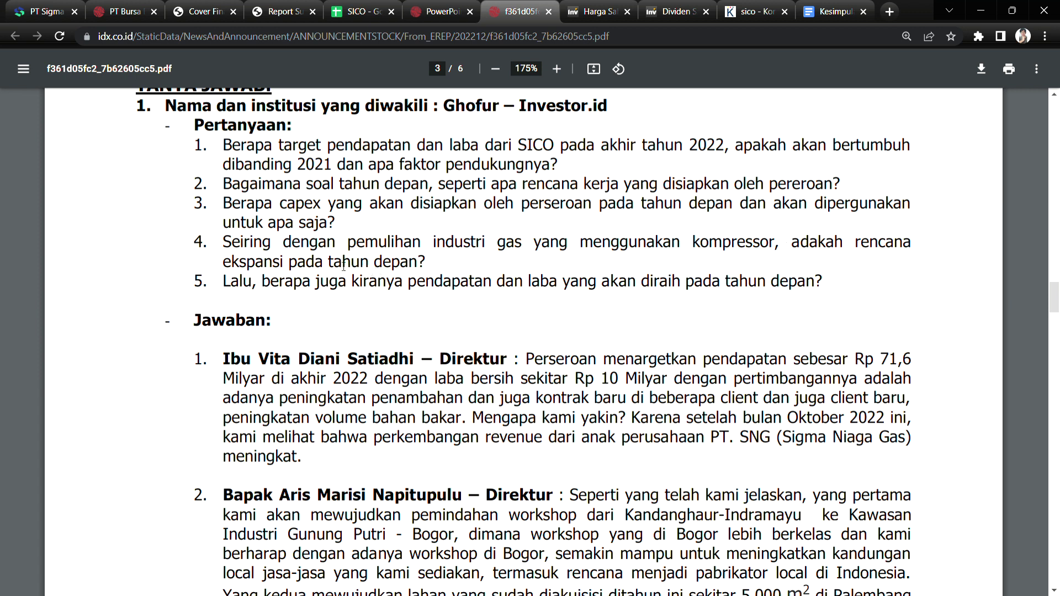
pyautogui.moveTo(1054, 297); pyautogui.dragTo(1056, 362)
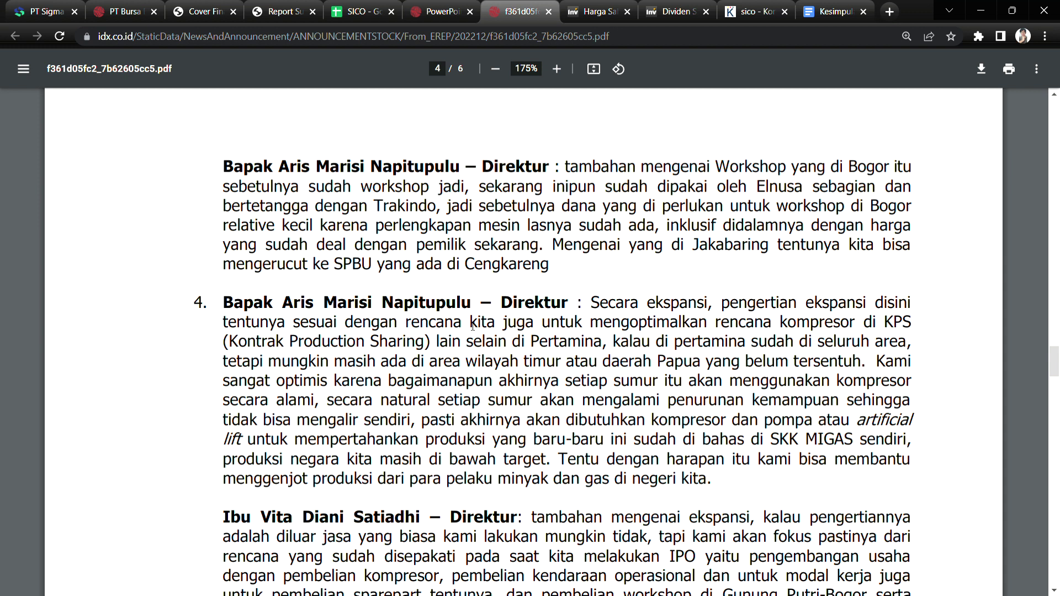
pyautogui.moveTo(552, 244); pyautogui.dragTo(572, 244)
pyautogui.scroll(-1, 1054, 369)
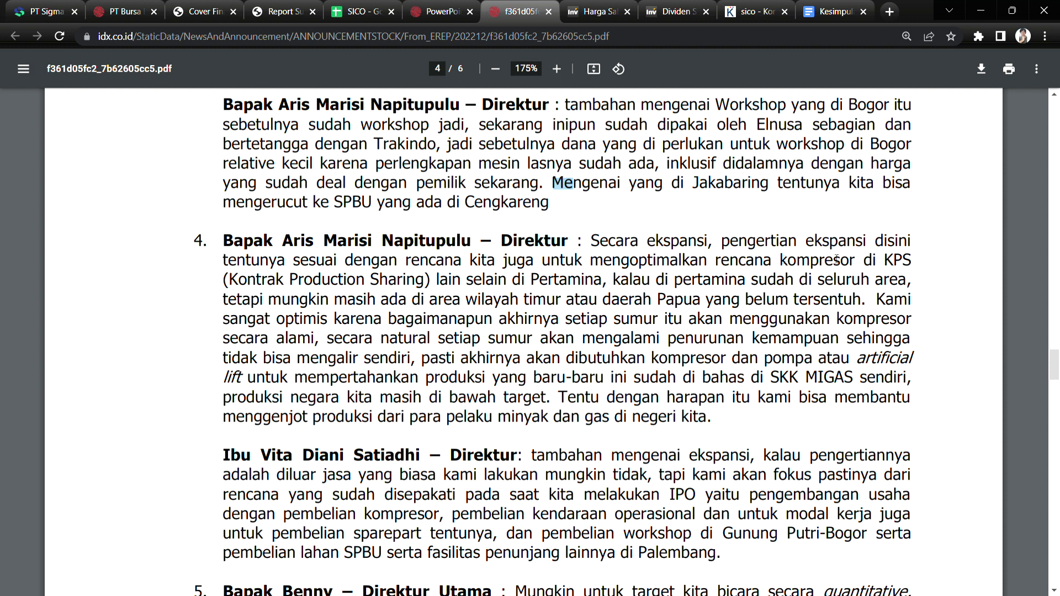
pyautogui.moveTo(362, 263); pyautogui.dragTo(767, 262)
pyautogui.click(828, 263)
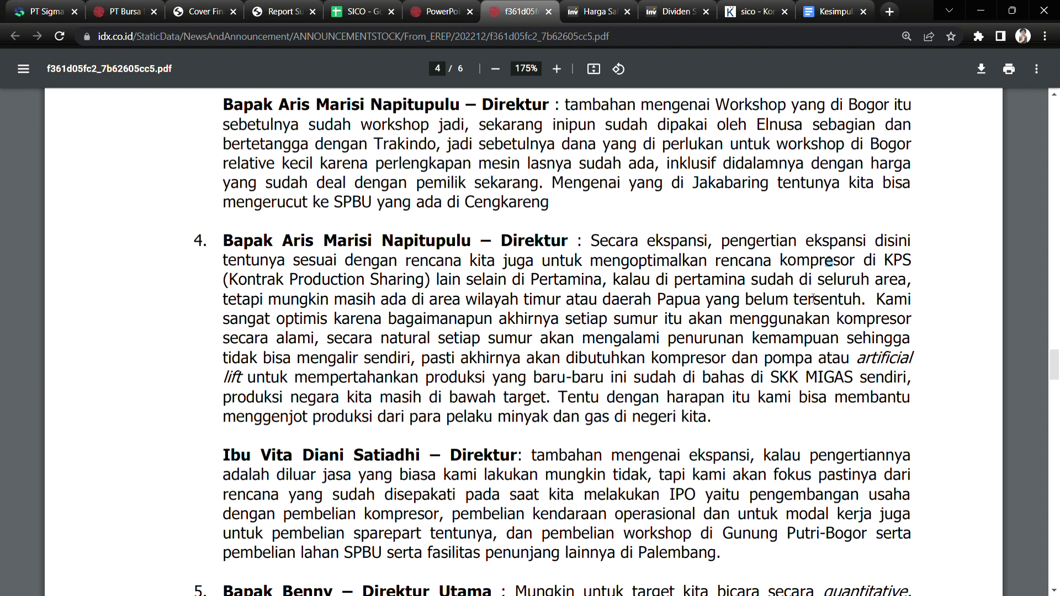
# Read answer 4's reasoning on natural well decline, the need for compressors and pumps, and support for national oil and gas production.
pyautogui.moveTo(277, 319); pyautogui.dragTo(902, 324)
pyautogui.moveTo(239, 341); pyautogui.dragTo(932, 340)
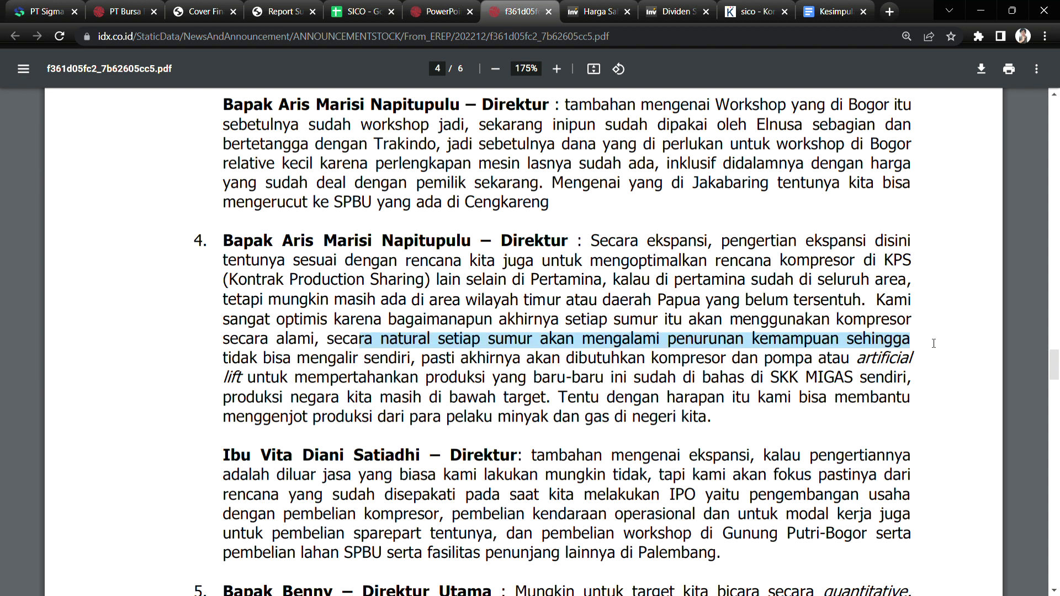
pyautogui.moveTo(248, 364); pyautogui.dragTo(931, 371)
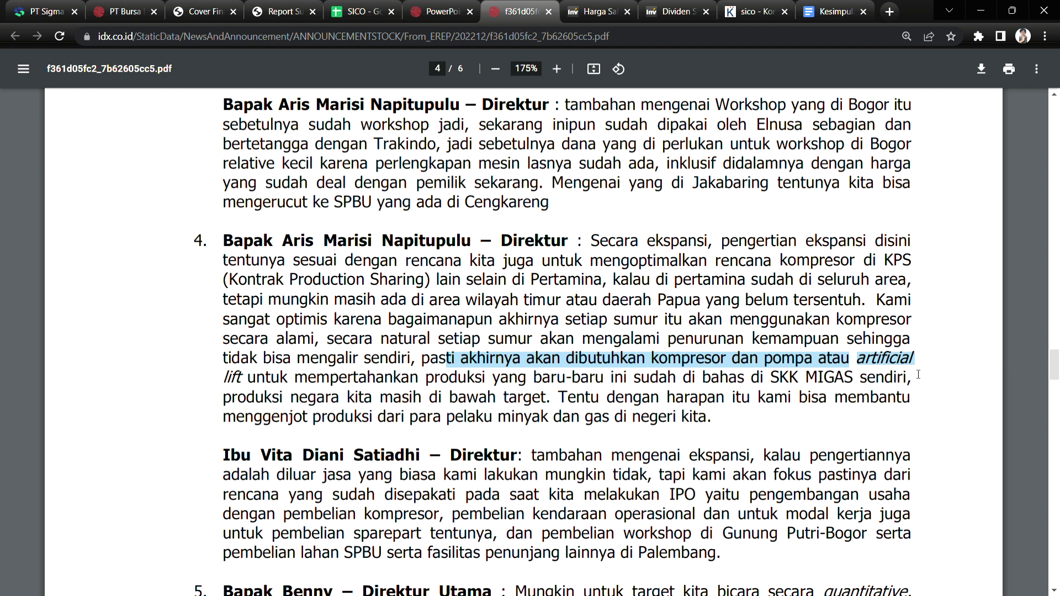
pyautogui.moveTo(249, 377); pyautogui.dragTo(938, 378)
pyautogui.moveTo(225, 401); pyautogui.dragTo(569, 403)
pyautogui.moveTo(651, 401); pyautogui.dragTo(856, 401)
pyautogui.moveTo(293, 418); pyautogui.dragTo(734, 430)
pyautogui.click(745, 429)
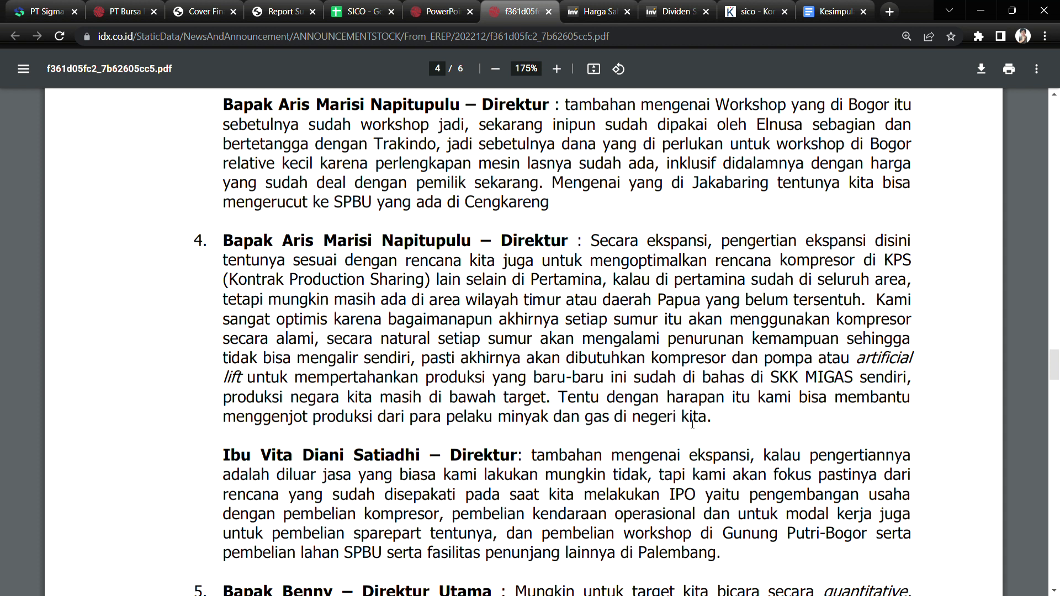
pyautogui.moveTo(328, 419); pyautogui.dragTo(682, 426)
pyautogui.click(778, 433)
pyautogui.moveTo(516, 419); pyautogui.dragTo(713, 427)
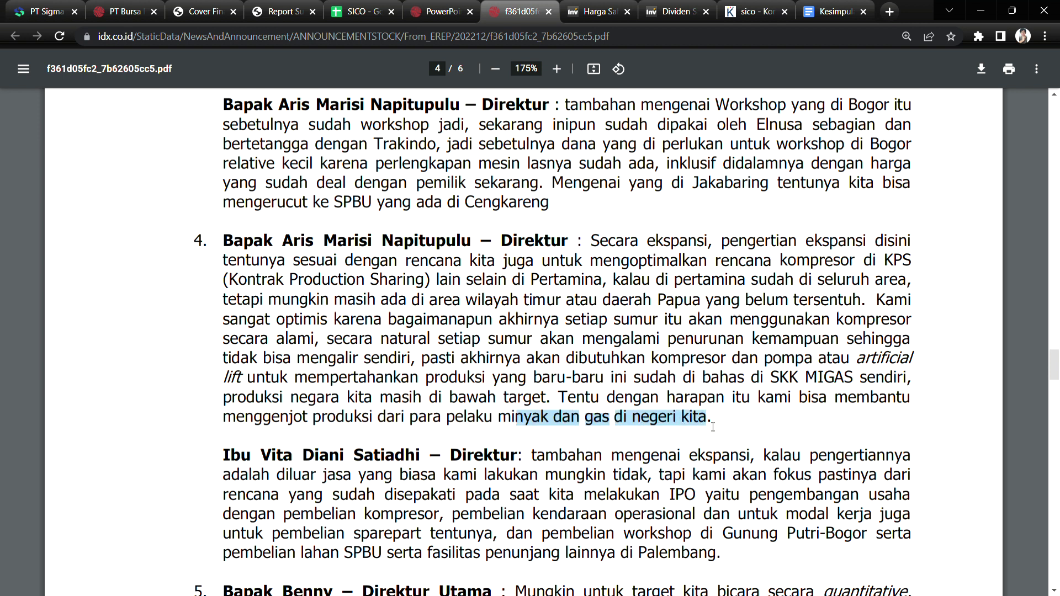
# Re-read answer 4's passages on compressors at KPS operators other than Pertamina and the untapped eastern Indonesia and Papua areas.
pyautogui.click(468, 291)
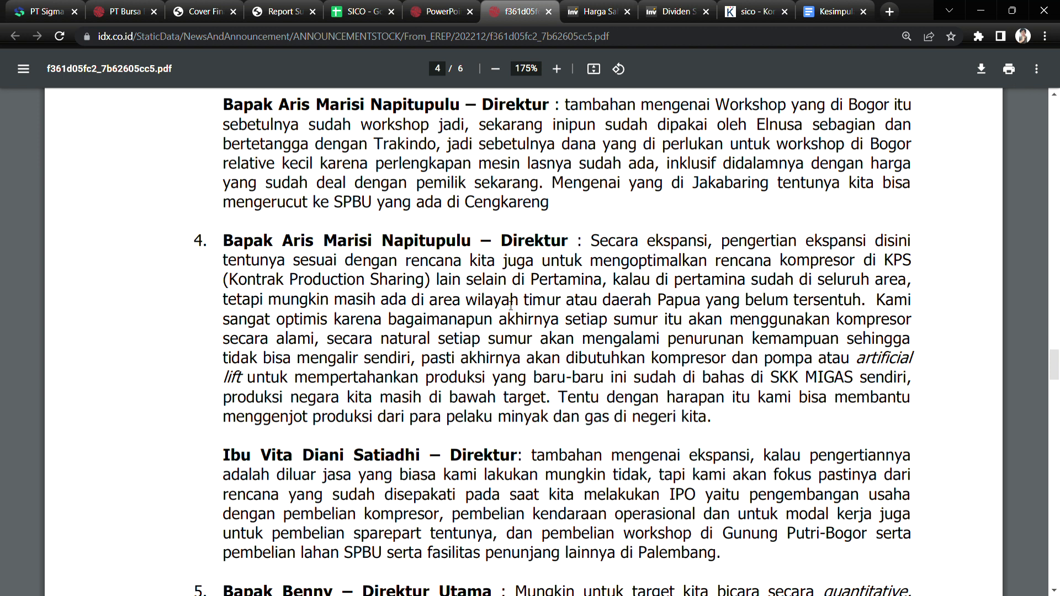
pyautogui.moveTo(764, 261); pyautogui.dragTo(888, 264)
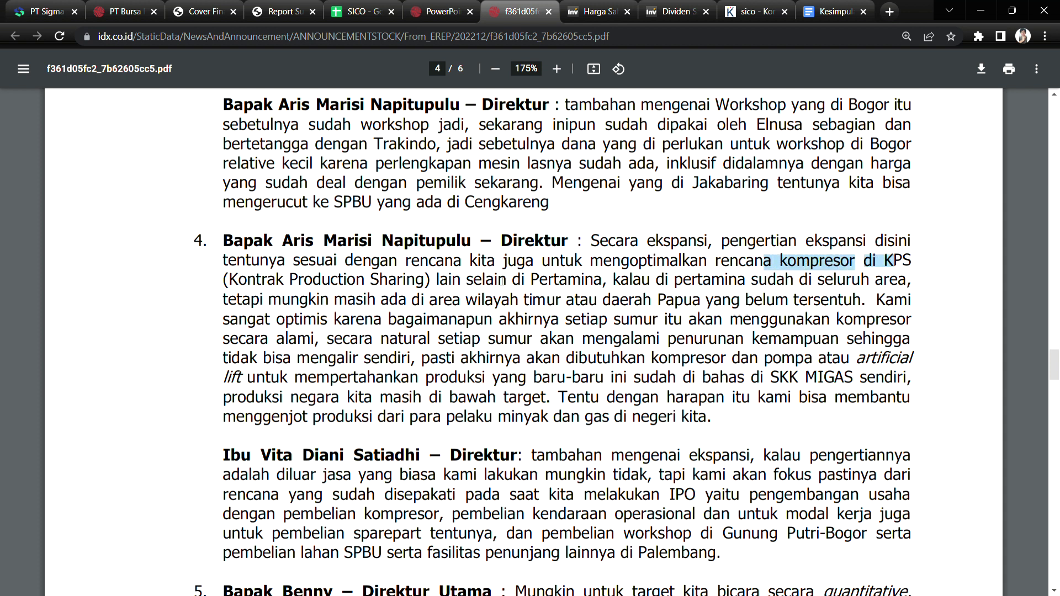
pyautogui.moveTo(482, 302); pyautogui.dragTo(595, 302)
pyautogui.moveTo(659, 308); pyautogui.dragTo(708, 307)
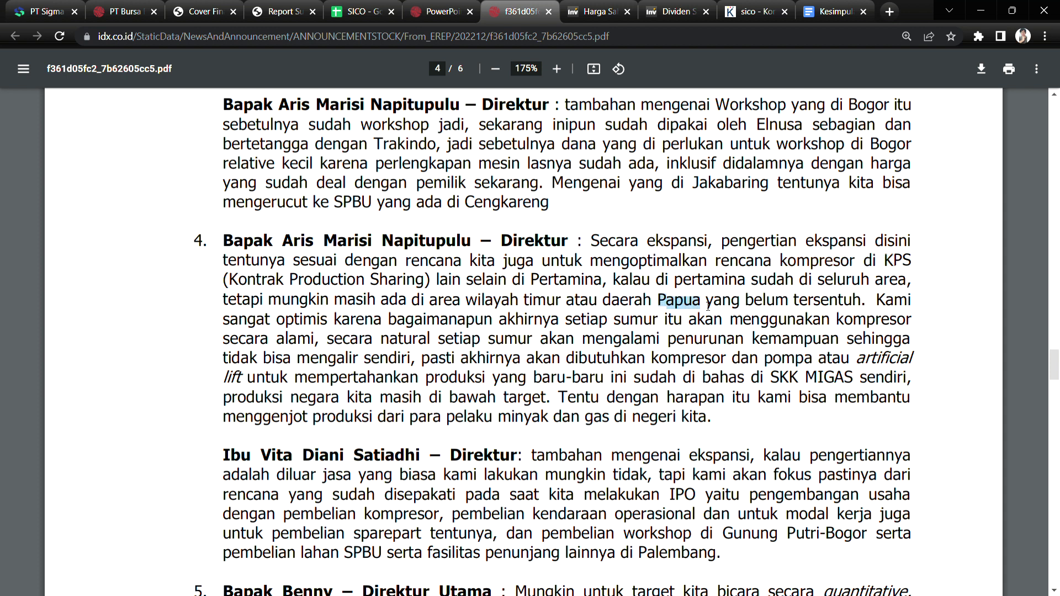
pyautogui.moveTo(452, 305); pyautogui.dragTo(706, 306)
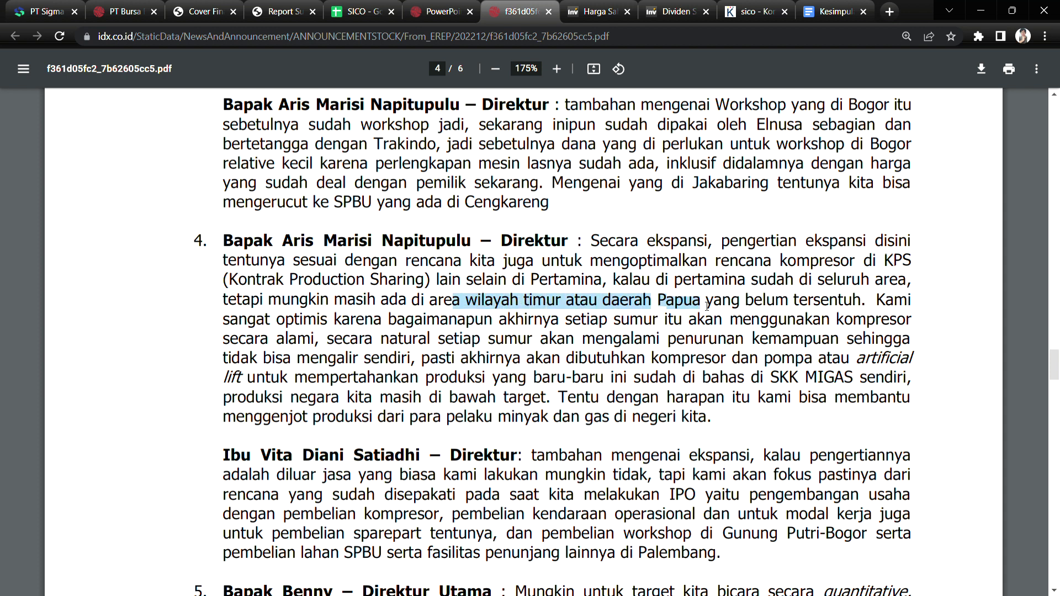
# Check the SICO spreadsheet's yearly figures and the Q3 2022 report's income statement, and return to the Papua mention in answer 4.
pyautogui.click(356, 11)
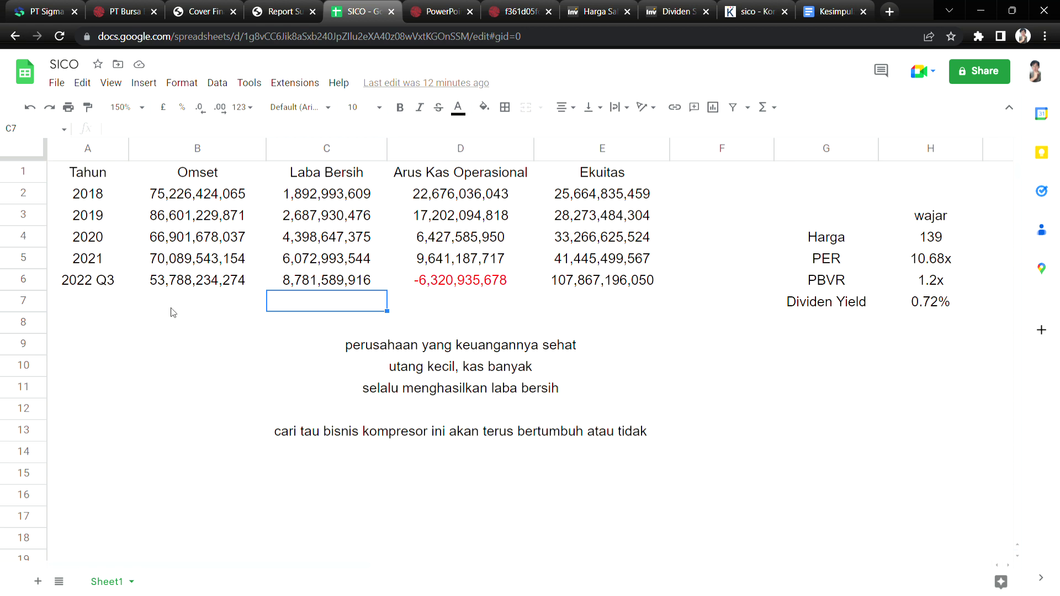
pyautogui.click(284, 10)
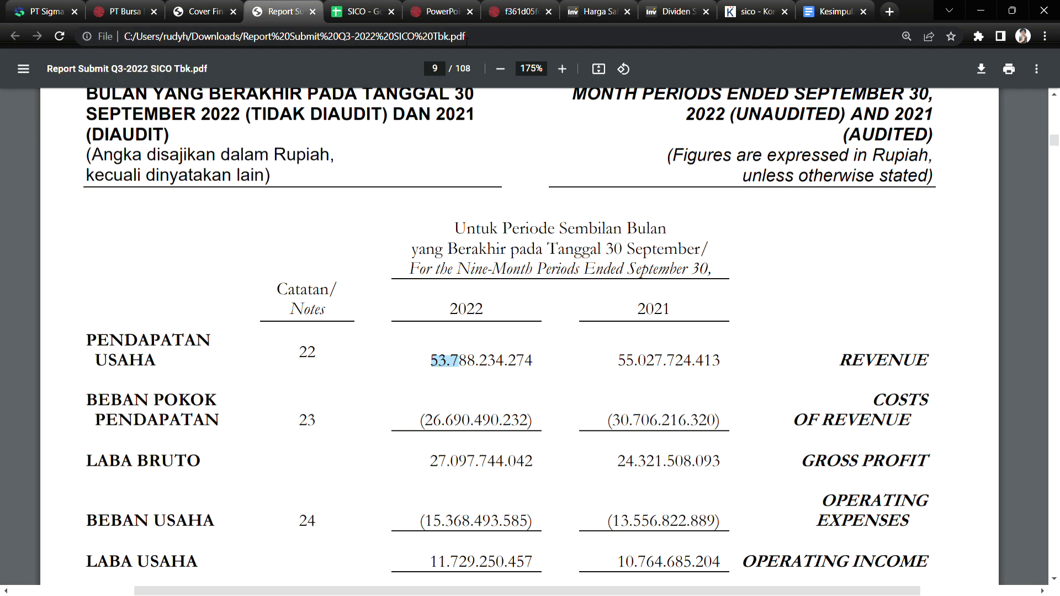
pyautogui.click(511, 6)
pyautogui.moveTo(658, 300); pyautogui.dragTo(700, 301)
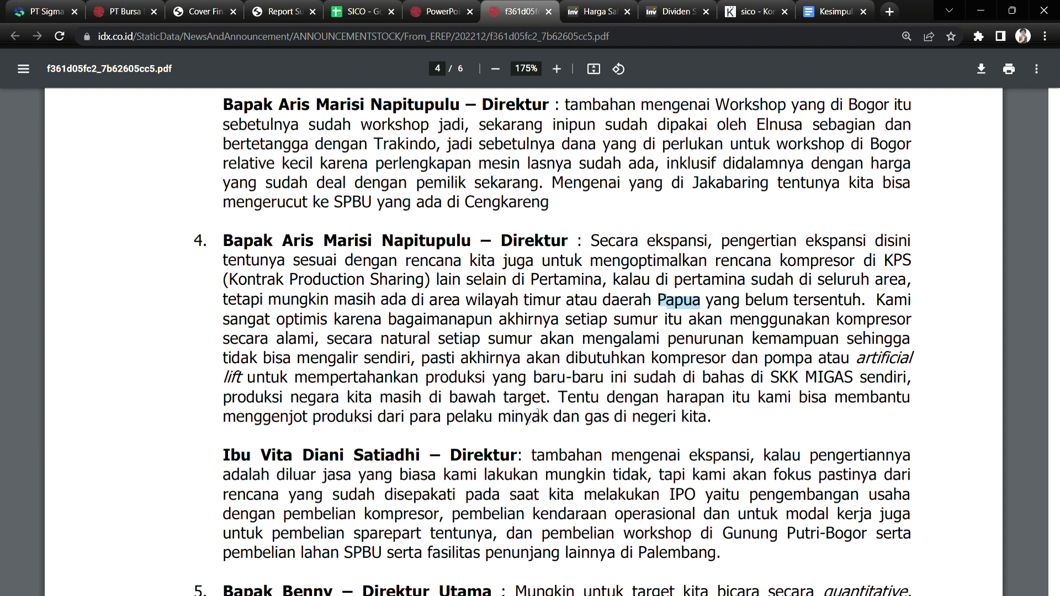
# Review answer 4's whole expansion argument, from optimising compressors at other KPS operators to helping domestic oil and gas producers.
pyautogui.moveTo(377, 418); pyautogui.dragTo(700, 424)
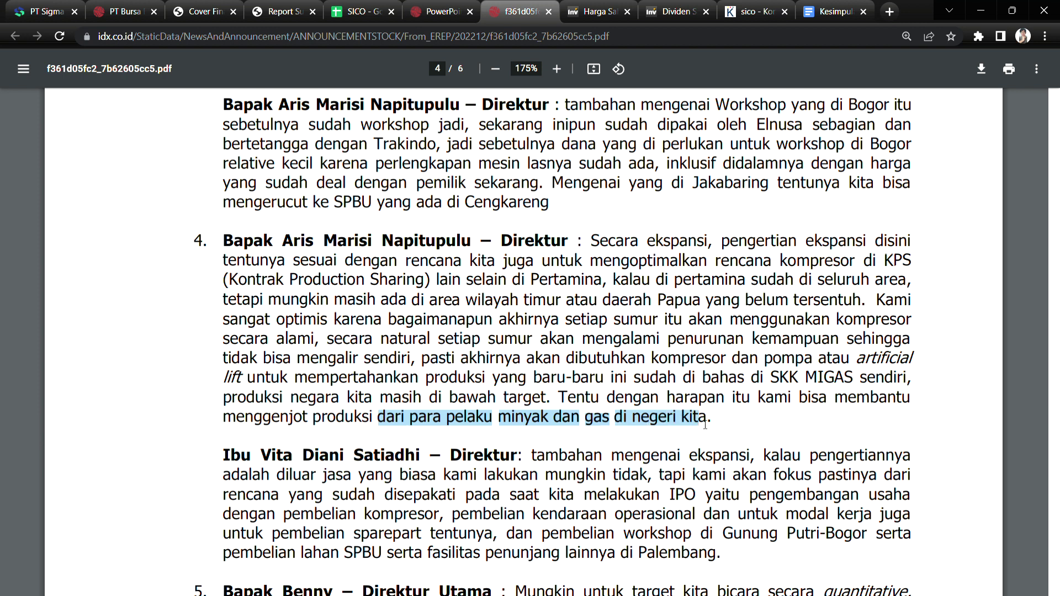
pyautogui.click(700, 423)
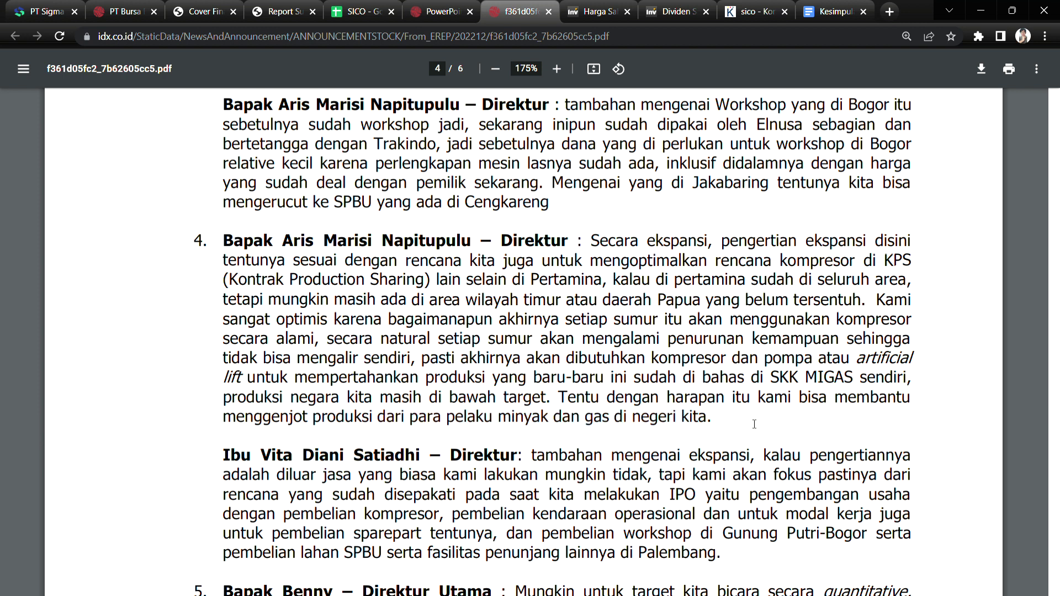
pyautogui.moveTo(589, 260); pyautogui.dragTo(715, 362)
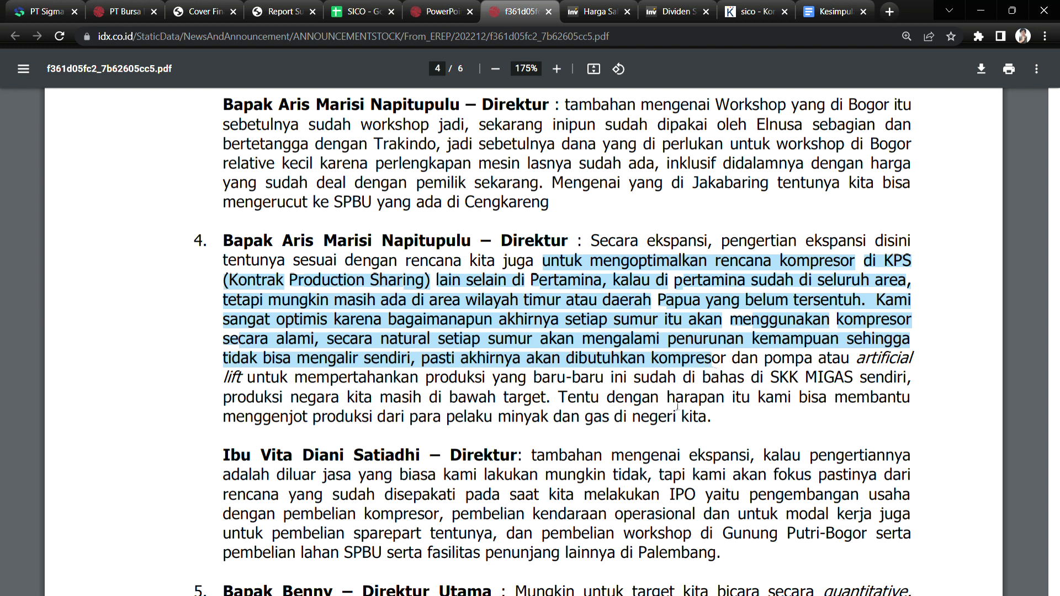
pyautogui.click(714, 362)
pyautogui.moveTo(467, 417); pyautogui.dragTo(716, 421)
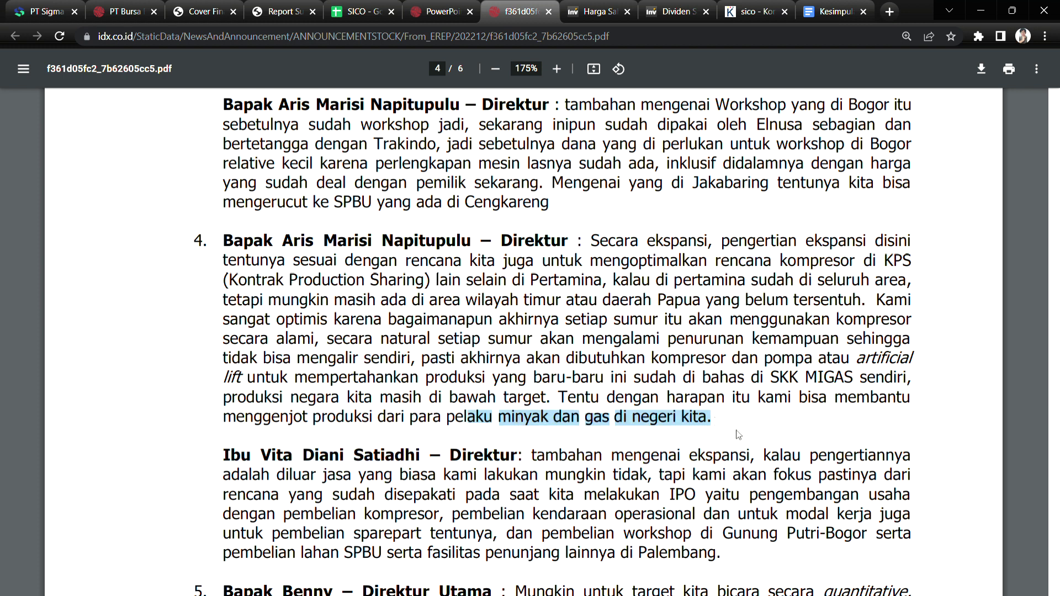
pyautogui.moveTo(564, 260); pyautogui.dragTo(638, 397)
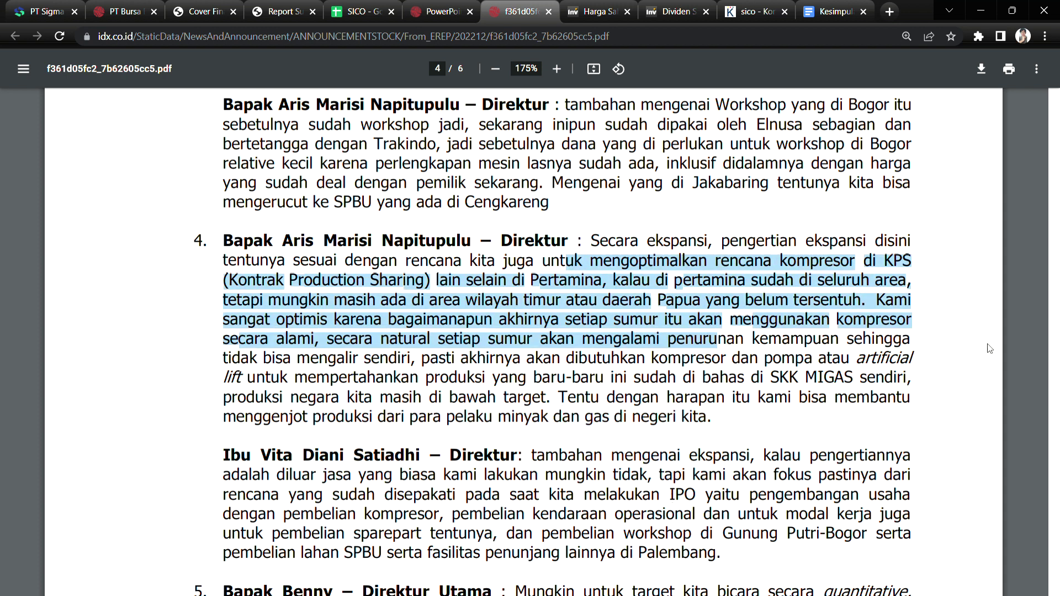
# Read the director's addition to answer 4 on using IPO funds for compressors, vehicles, spare parts, the Bogor workshop and Palembang land.
pyautogui.scroll(-3, 687, 345)
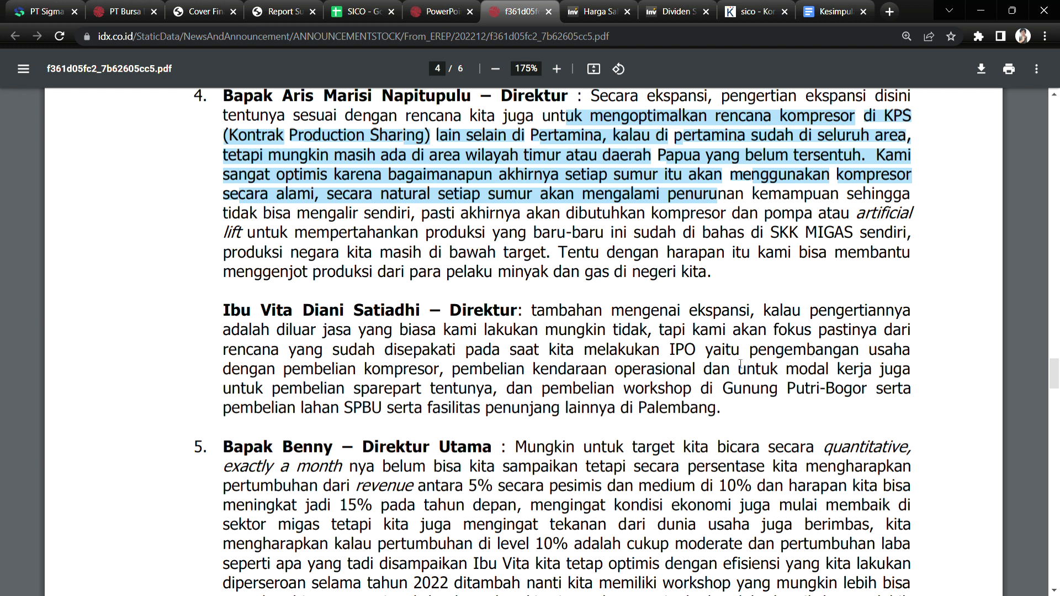
pyautogui.moveTo(291, 375); pyautogui.dragTo(745, 372)
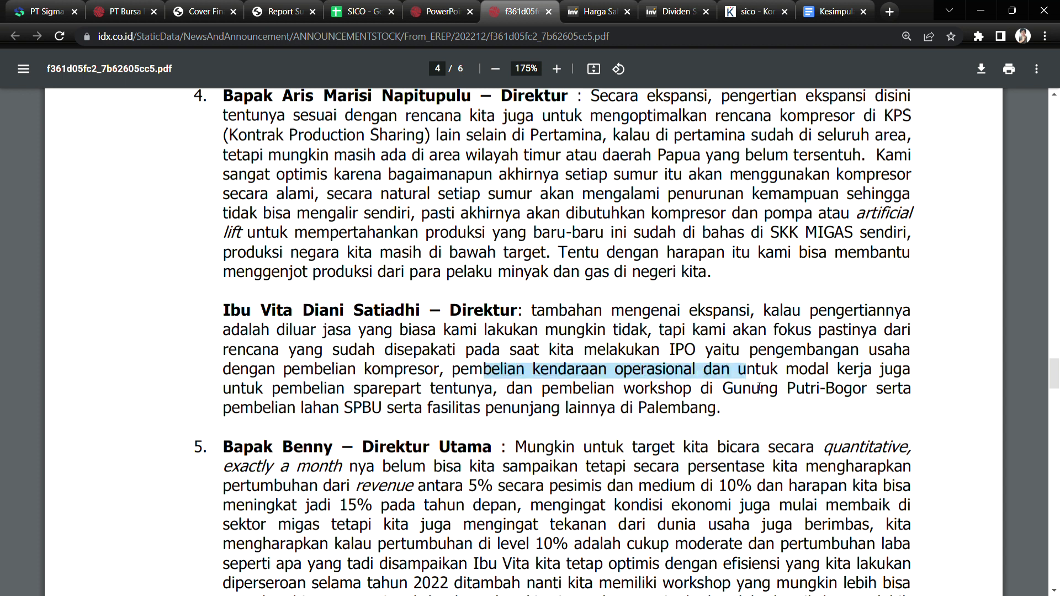
pyautogui.moveTo(338, 390); pyautogui.dragTo(493, 397)
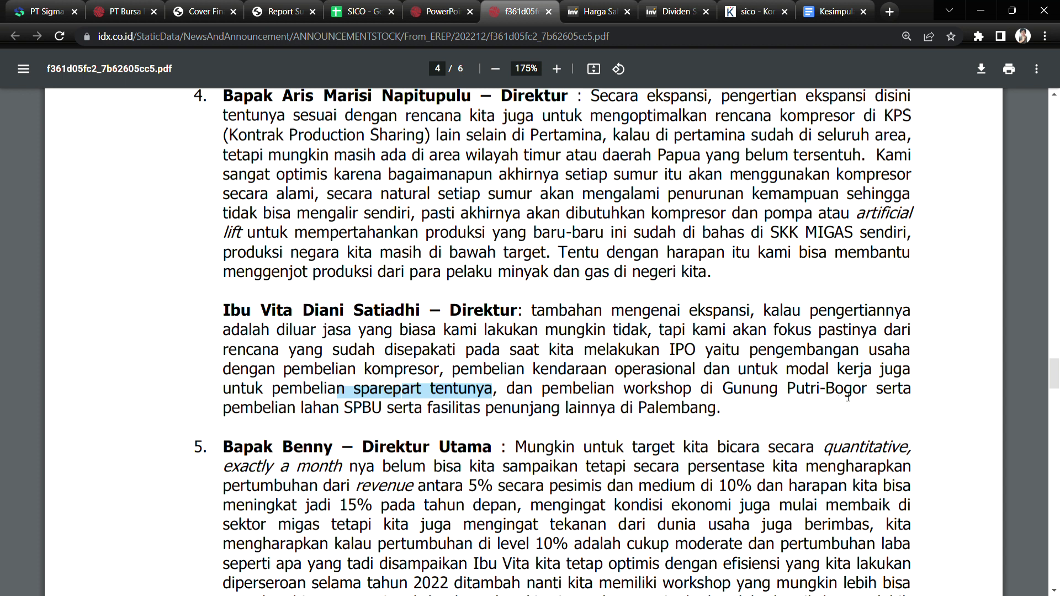
pyautogui.moveTo(413, 410); pyautogui.dragTo(680, 408)
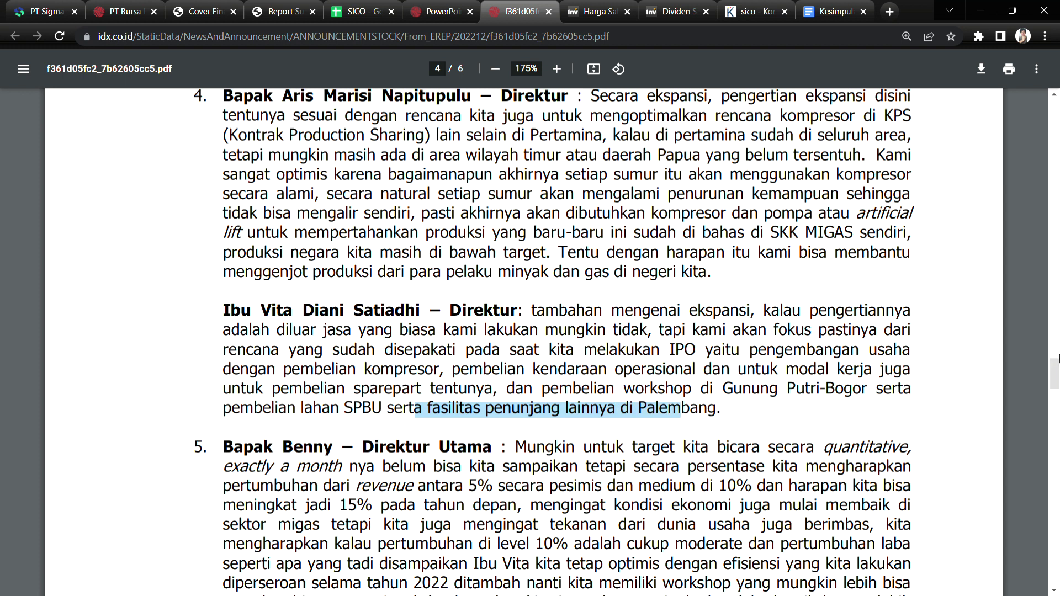
pyautogui.scroll(-3, 643, 207)
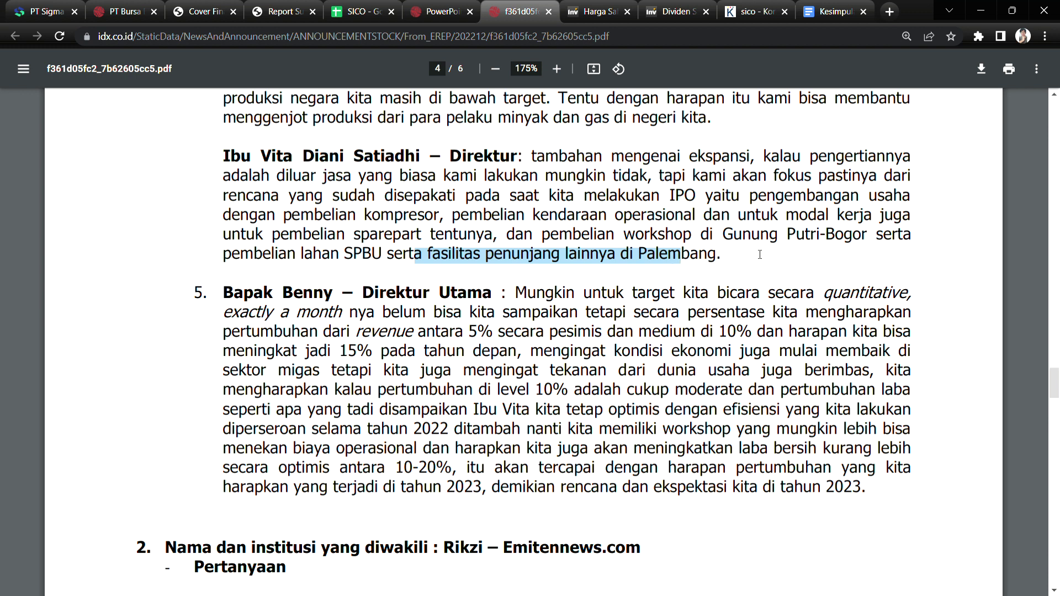
pyautogui.click(741, 260)
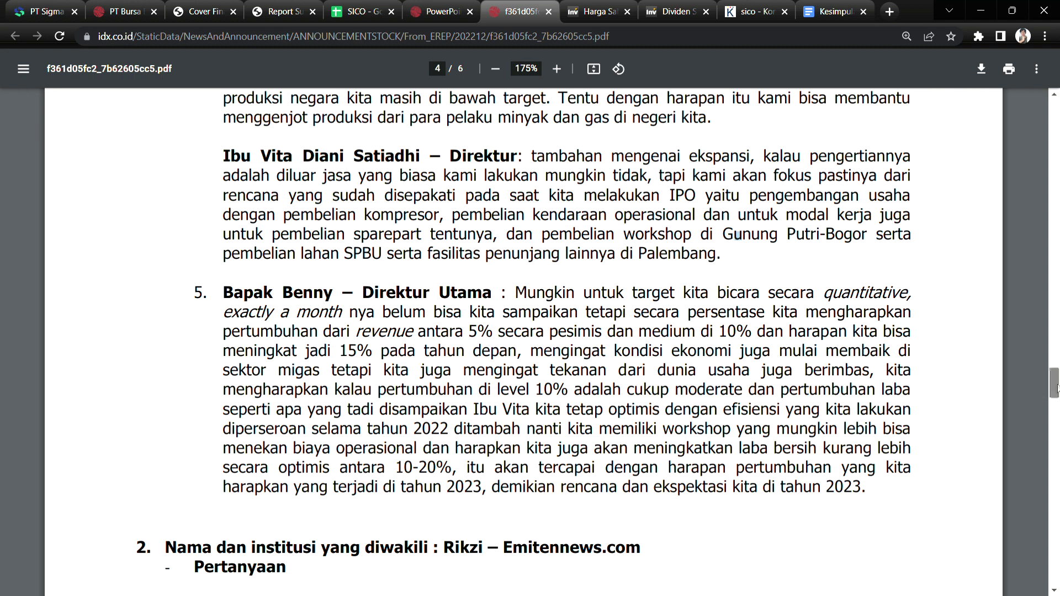
# Go back to the question list and read question 5 on next year's revenue and profit.
pyautogui.scroll(15, 1056, 309)
pyautogui.scroll(3, 1055, 309)
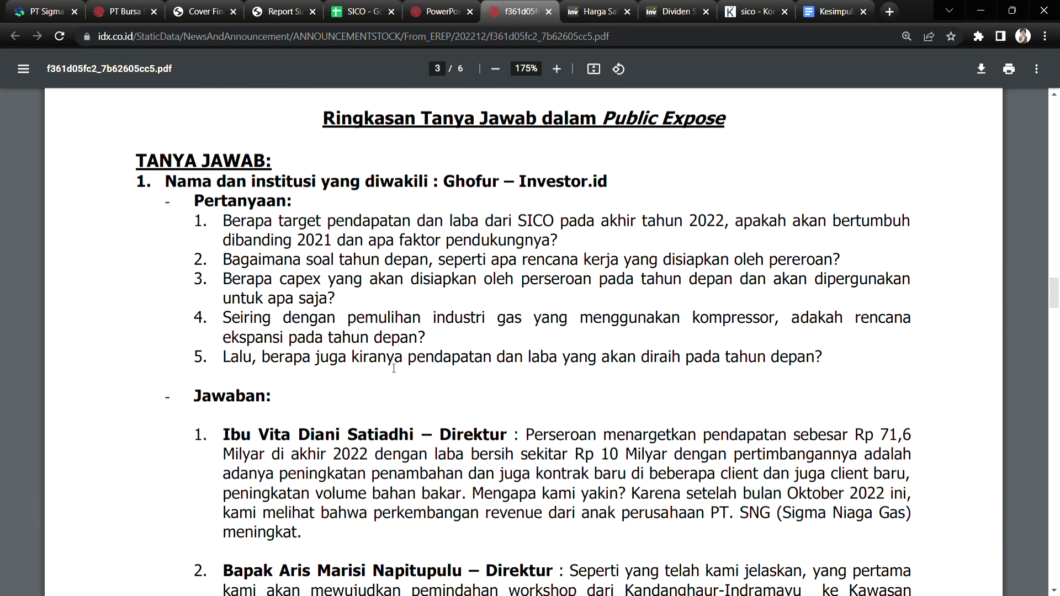
pyautogui.moveTo(285, 357); pyautogui.dragTo(798, 362)
pyautogui.scroll(-2, 1056, 298)
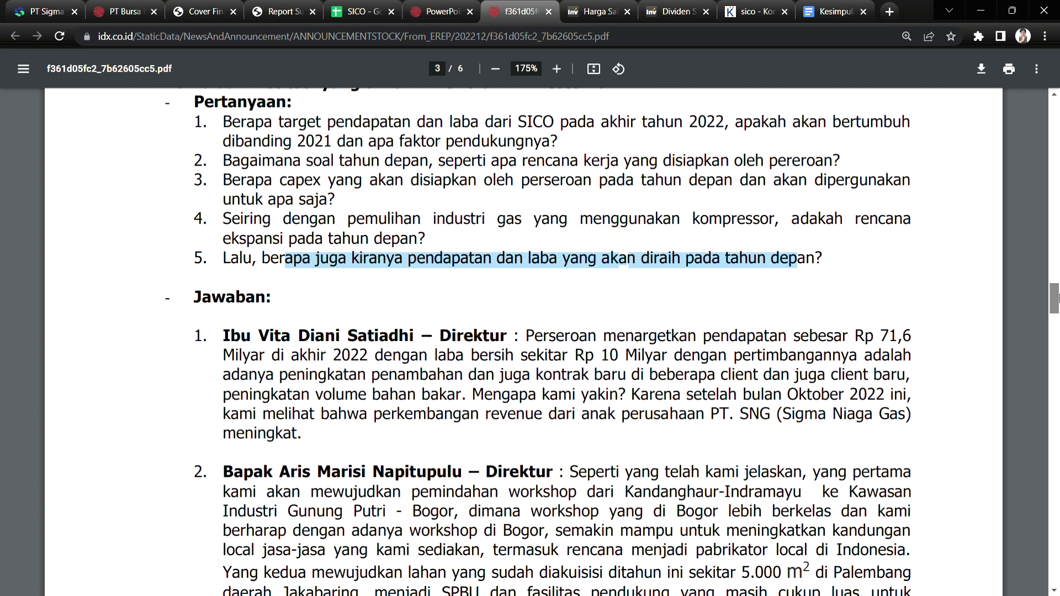
pyautogui.click(1056, 297)
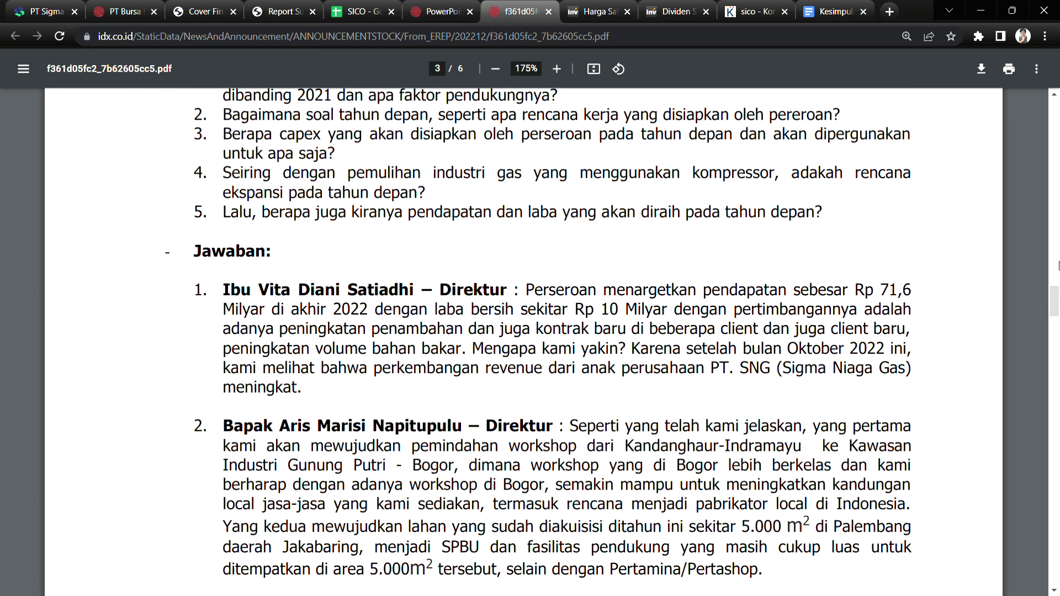
# Read answer 5's revenue growth scenarios for next year and its view of the oil and gas sector and business pressures.
pyautogui.moveTo(1057, 296); pyautogui.dragTo(1056, 386)
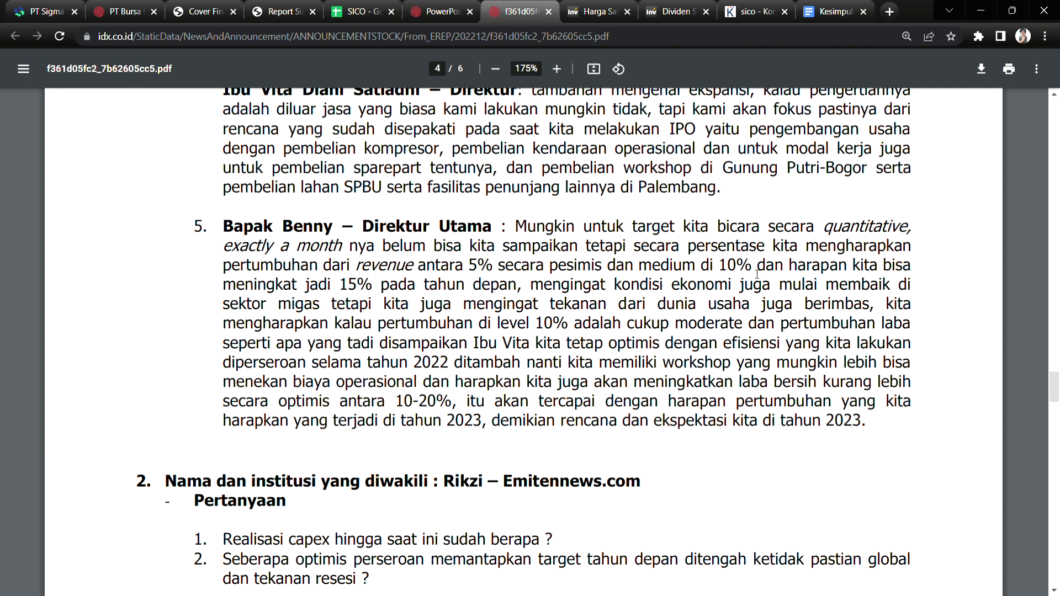
pyautogui.moveTo(423, 292); pyautogui.dragTo(512, 286)
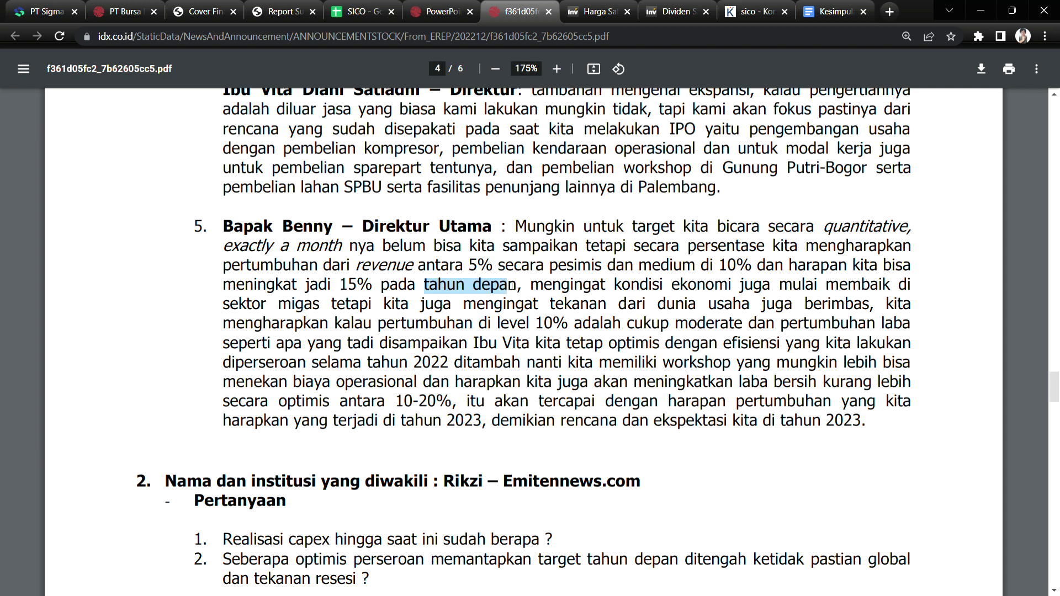
pyautogui.moveTo(259, 287); pyautogui.dragTo(327, 287)
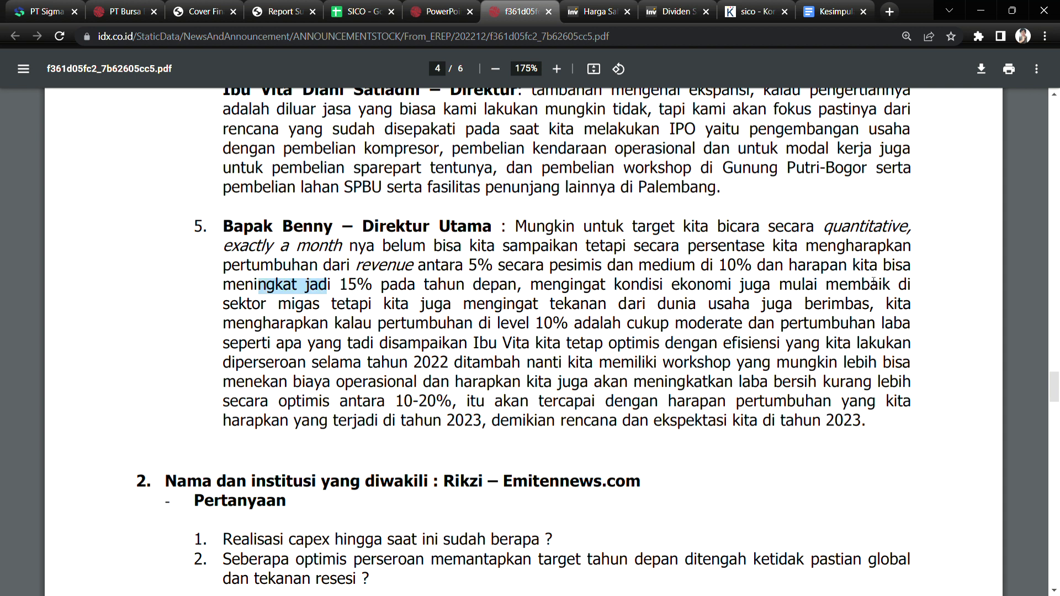
pyautogui.moveTo(313, 305); pyautogui.dragTo(560, 312)
pyautogui.click(602, 314)
pyautogui.moveTo(717, 305); pyautogui.dragTo(876, 309)
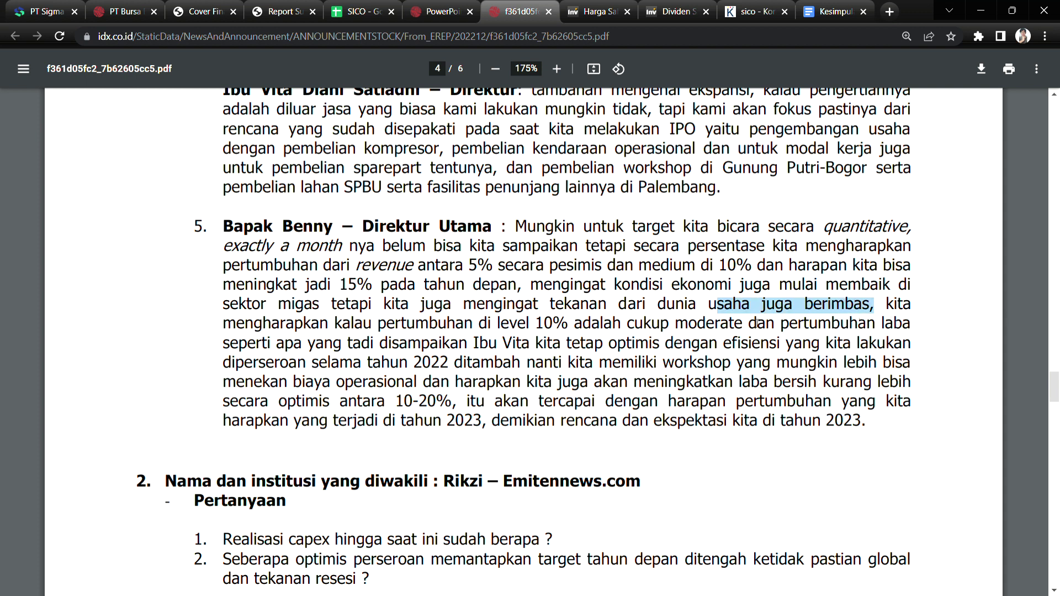
# Read answer 5's moderate growth view and how efficiency and the workshop should lower operating costs and lift net profit.
pyautogui.moveTo(254, 325); pyautogui.dragTo(903, 327)
pyautogui.moveTo(326, 345); pyautogui.dragTo(894, 347)
pyautogui.moveTo(265, 363); pyautogui.dragTo(493, 370)
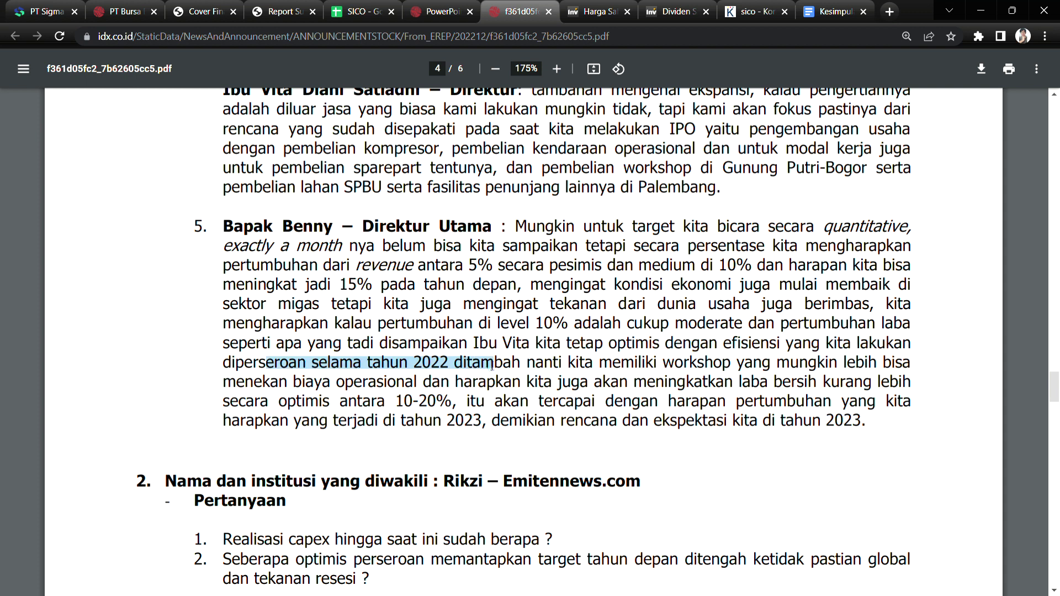
pyautogui.click(586, 370)
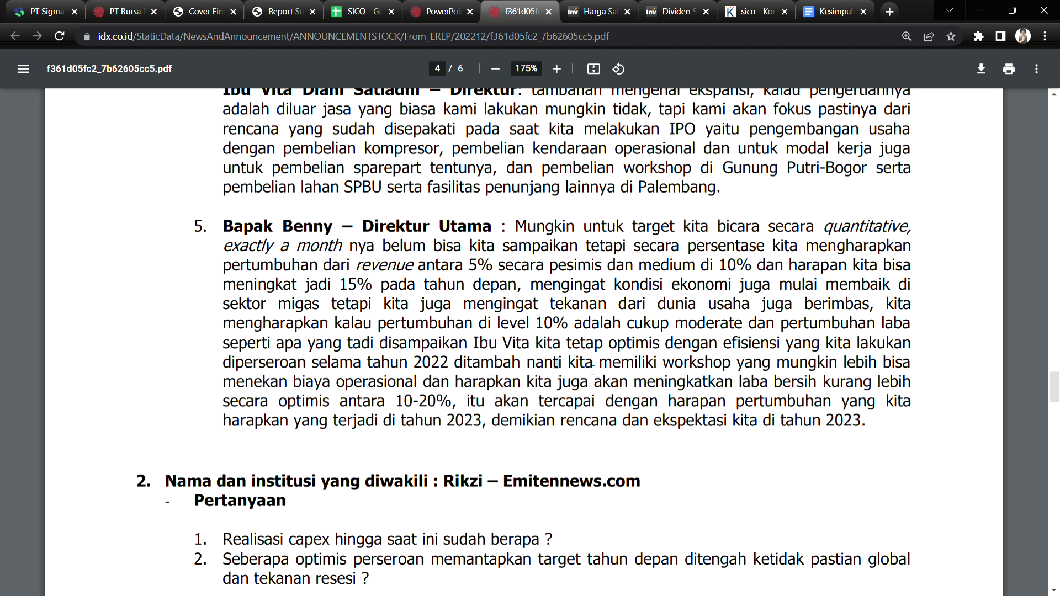
pyautogui.moveTo(253, 386); pyautogui.dragTo(449, 396)
pyautogui.moveTo(527, 384); pyautogui.dragTo(890, 388)
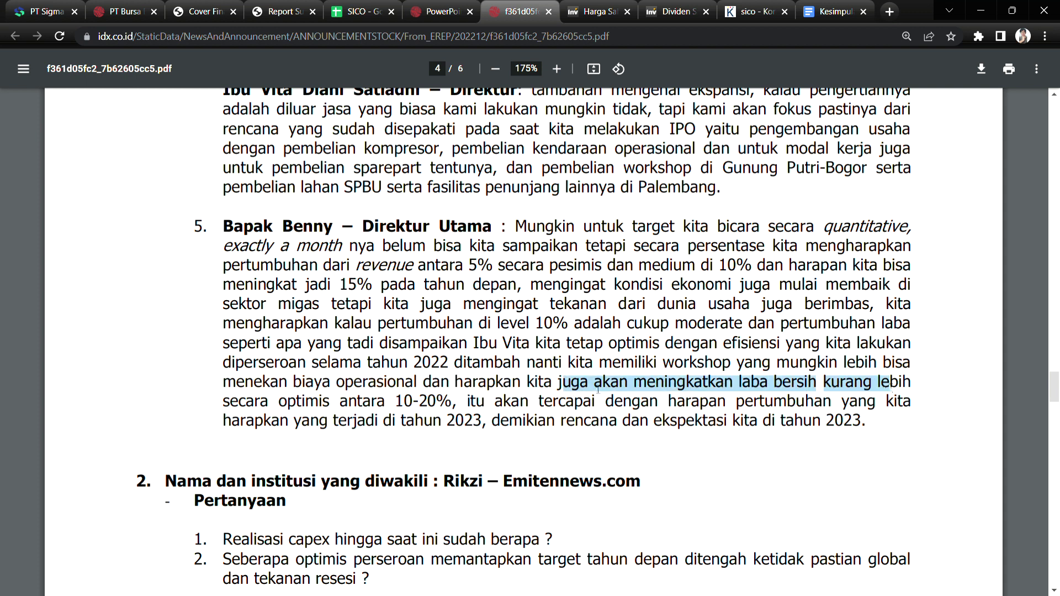
# Read the end of answer 5 on the net profit growth range and the company's expectations for 2023.
pyautogui.moveTo(350, 406); pyautogui.dragTo(442, 406)
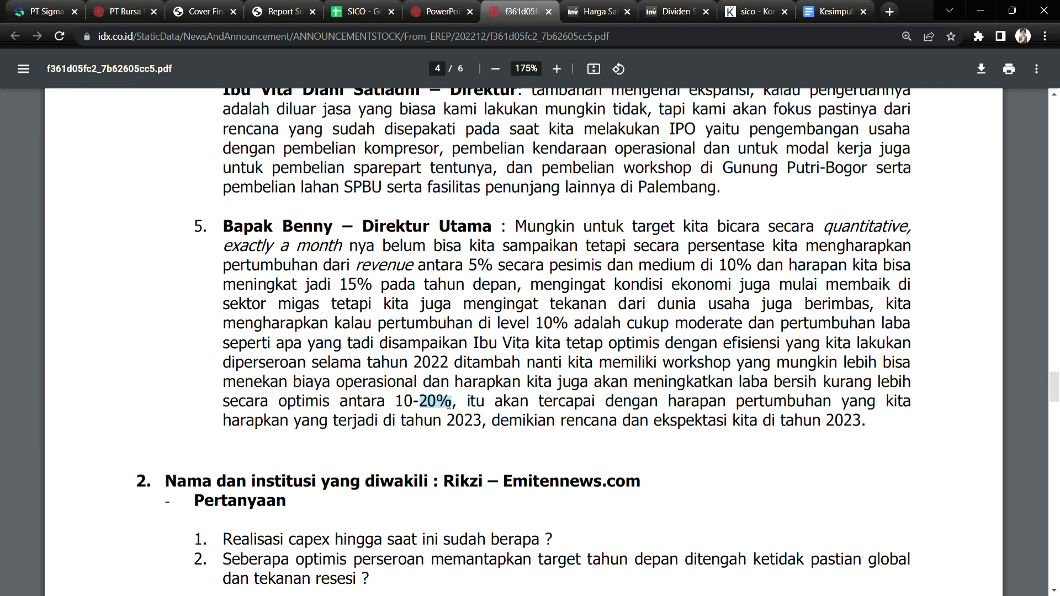
pyautogui.moveTo(520, 401); pyautogui.dragTo(890, 407)
pyautogui.moveTo(280, 421); pyautogui.dragTo(865, 434)
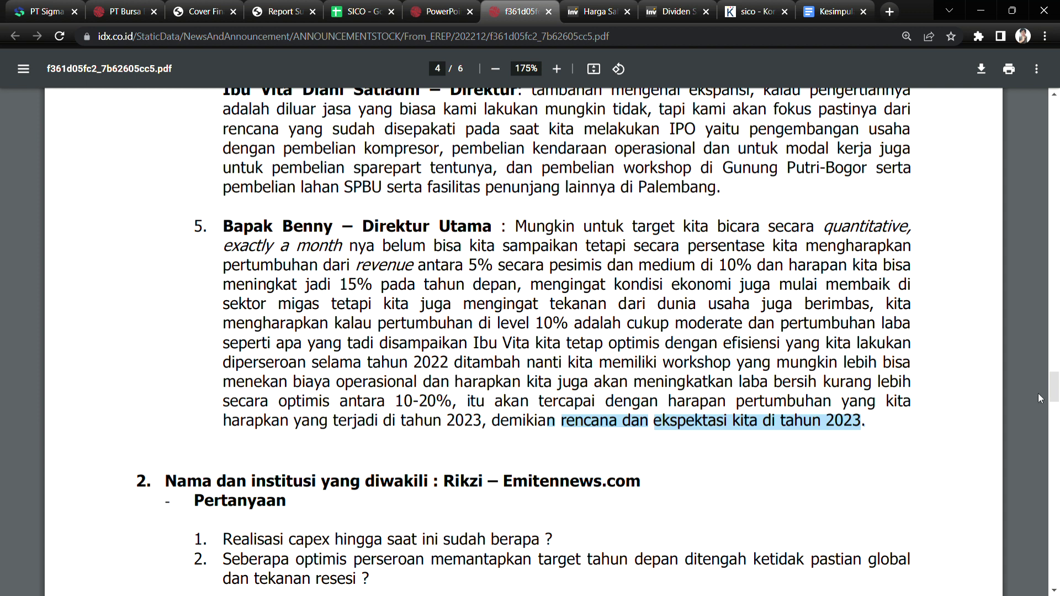
pyautogui.scroll(-1, 1057, 390)
pyautogui.click(789, 382)
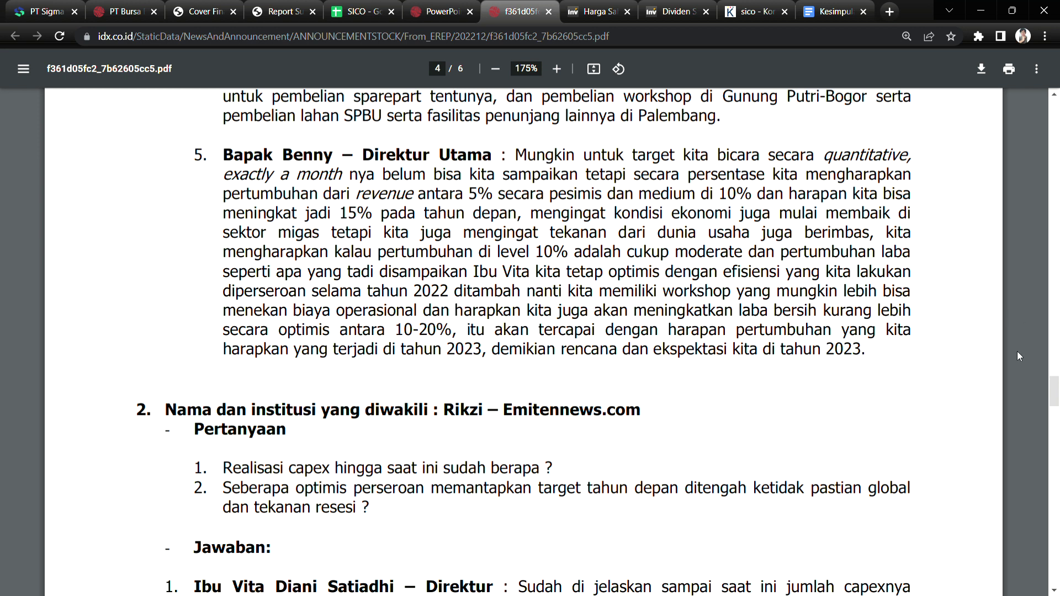
# Read the Emitennews.com questions on realised capex and next year's target amid recession pressure, together with the capex answer.
pyautogui.scroll(-2, 1057, 396)
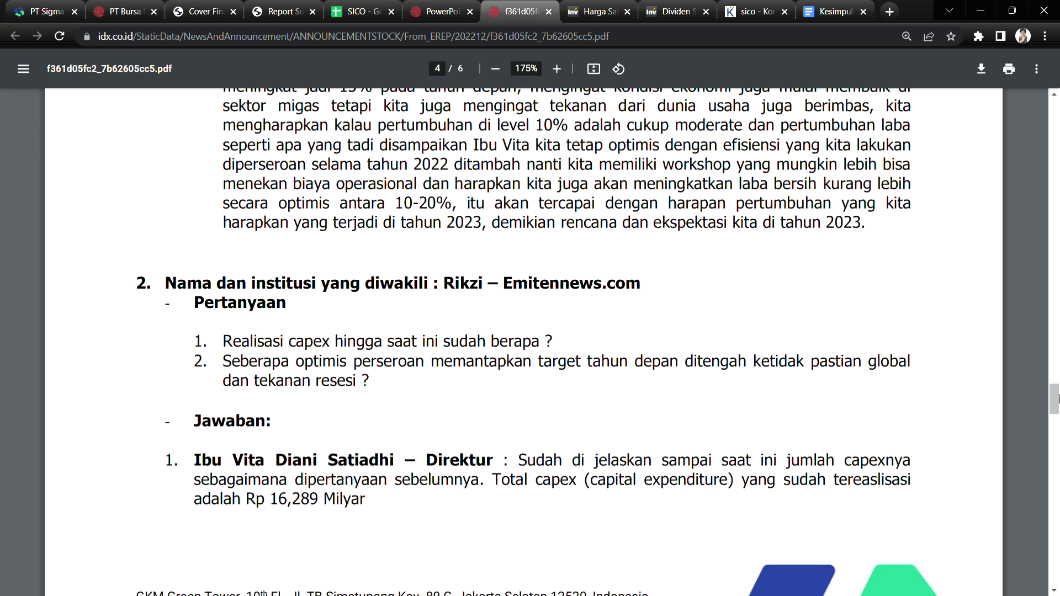
pyautogui.moveTo(280, 347); pyautogui.dragTo(521, 347)
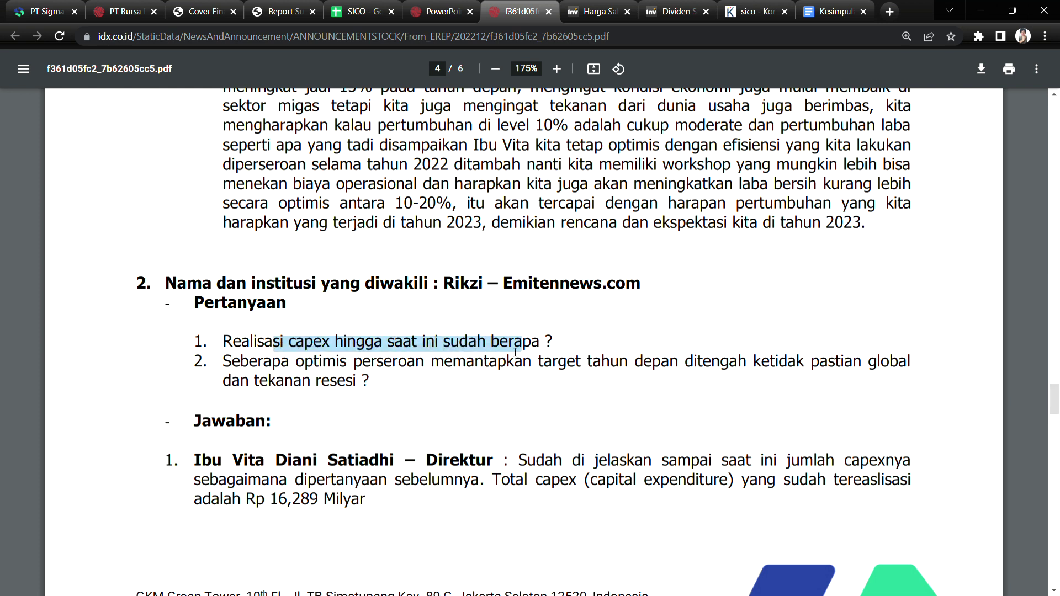
pyautogui.moveTo(336, 500); pyautogui.dragTo(272, 500)
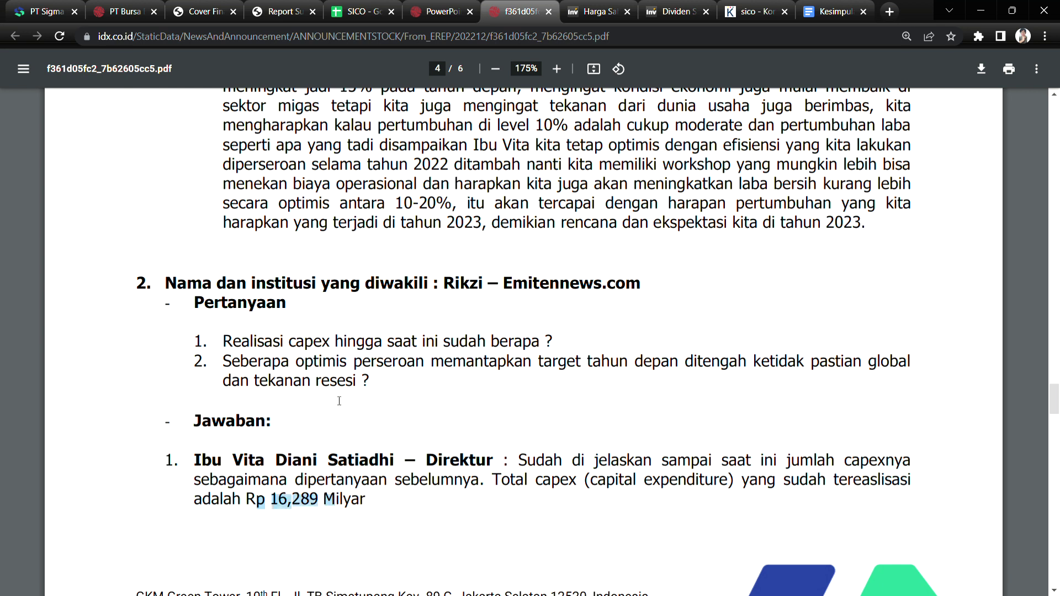
pyautogui.moveTo(272, 364); pyautogui.dragTo(685, 367)
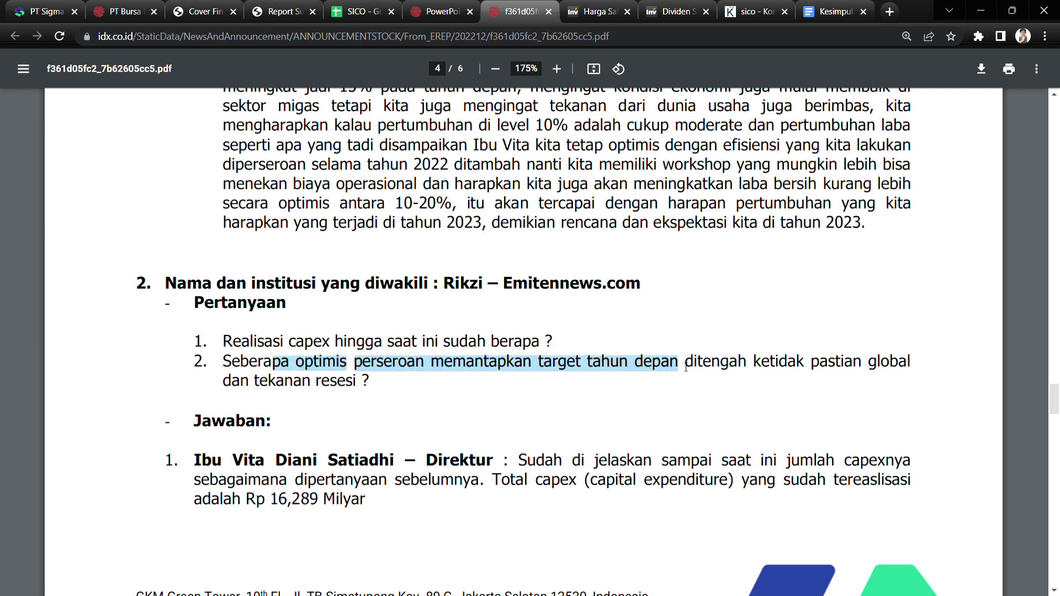
pyautogui.moveTo(779, 365); pyautogui.dragTo(787, 364)
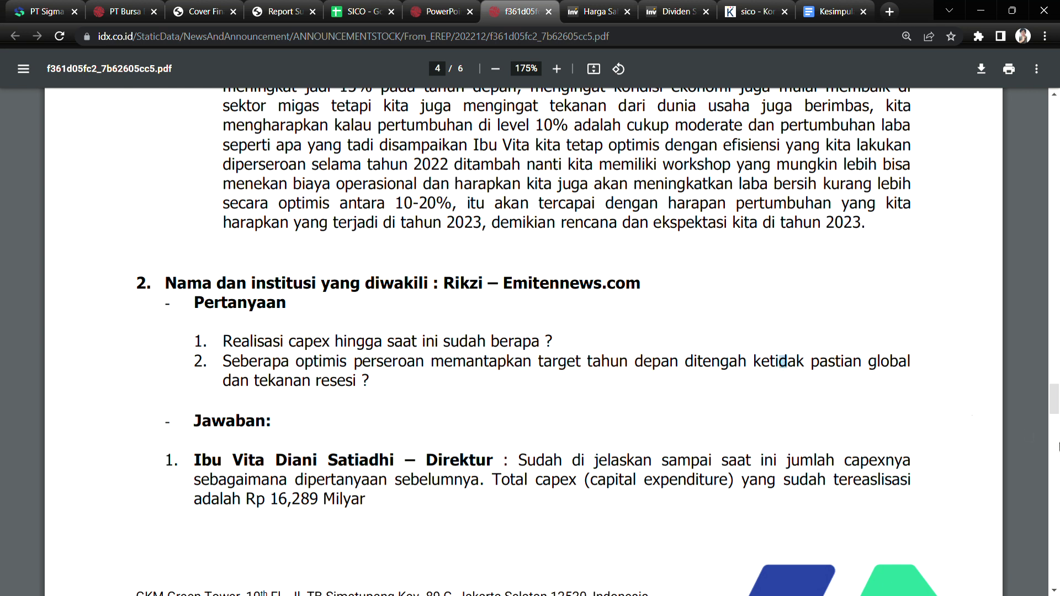
# Read the president director's answer 2 on why the captive market and multi-year oil company contracts justify optimism.
pyautogui.moveTo(1054, 408); pyautogui.dragTo(1054, 448)
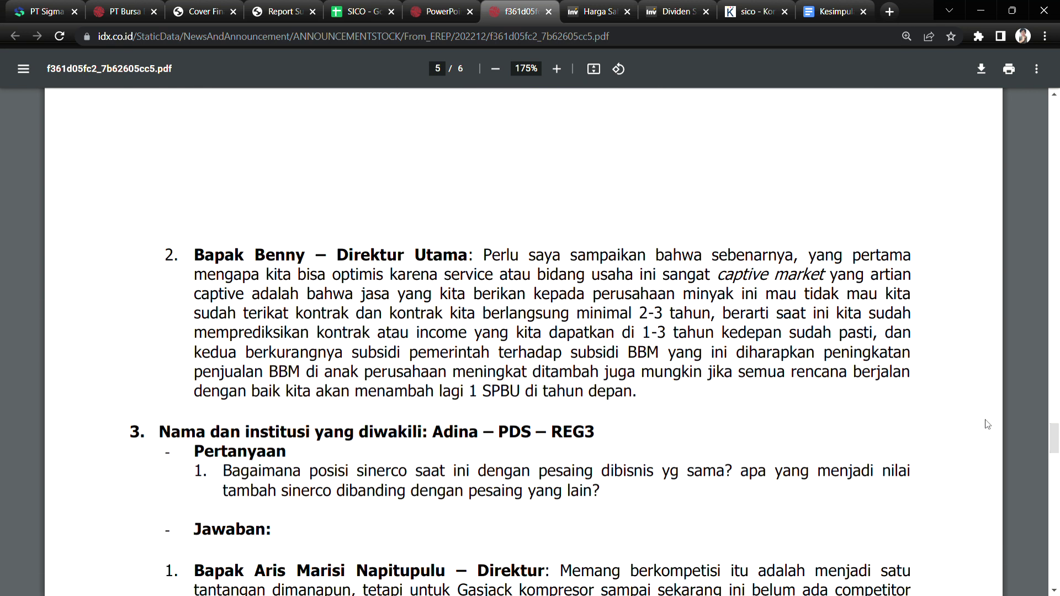
pyautogui.moveTo(620, 254); pyautogui.dragTo(757, 256)
pyautogui.click(837, 258)
pyautogui.moveTo(398, 276); pyautogui.dragTo(506, 282)
pyautogui.click(505, 282)
pyautogui.moveTo(344, 294); pyautogui.dragTo(775, 301)
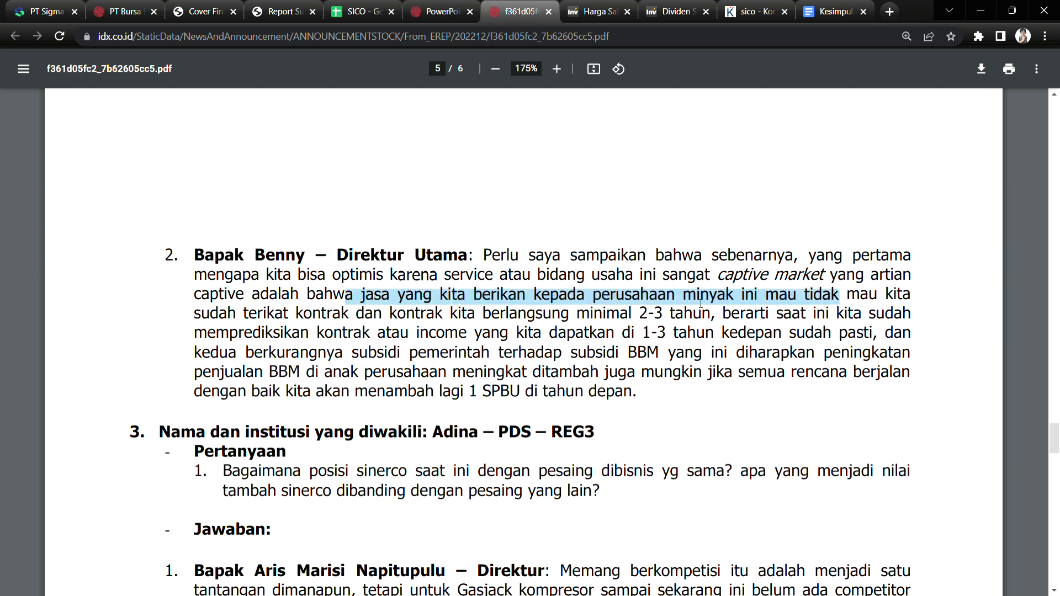
pyautogui.moveTo(258, 314); pyautogui.dragTo(632, 325)
pyautogui.click(323, 348)
pyautogui.click(668, 328)
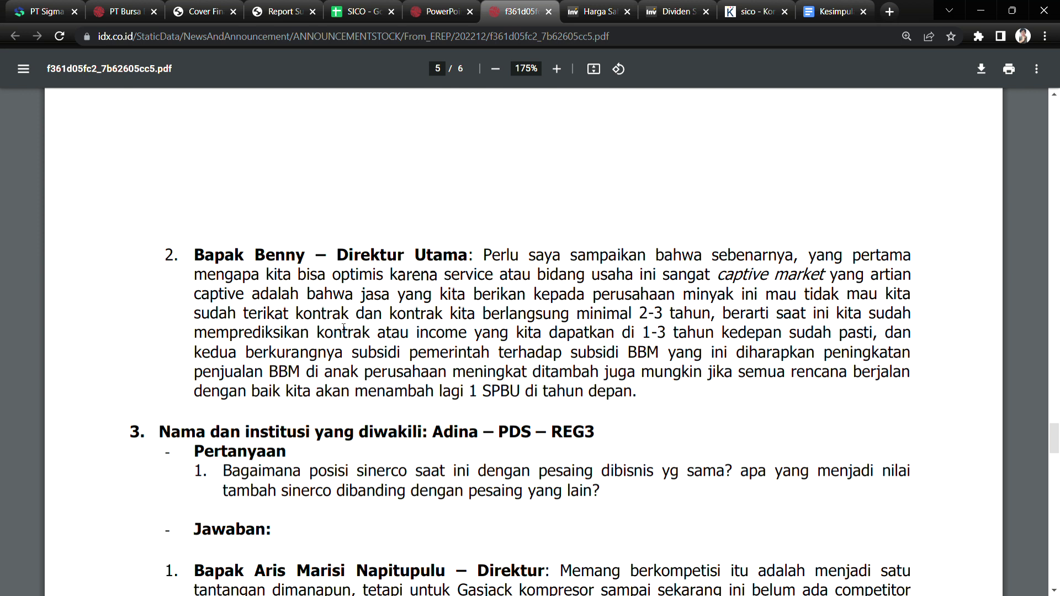
# Read the rest of answer 2 on predictable income, reduced fuel subsidies and adding an SPBU, then recheck its contract argument.
pyautogui.moveTo(276, 336); pyautogui.dragTo(862, 330)
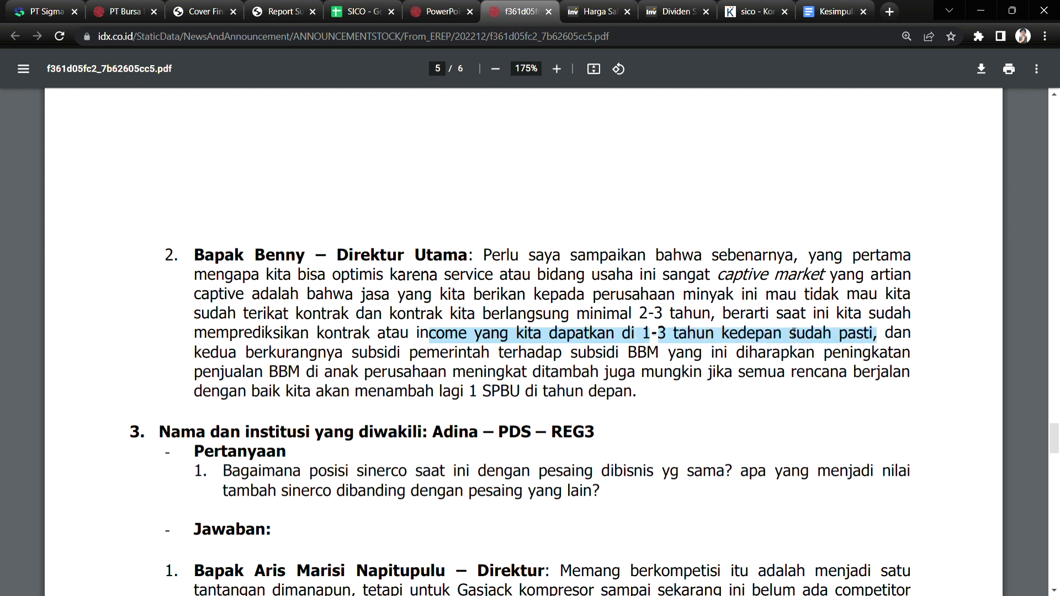
pyautogui.moveTo(263, 354); pyautogui.dragTo(771, 359)
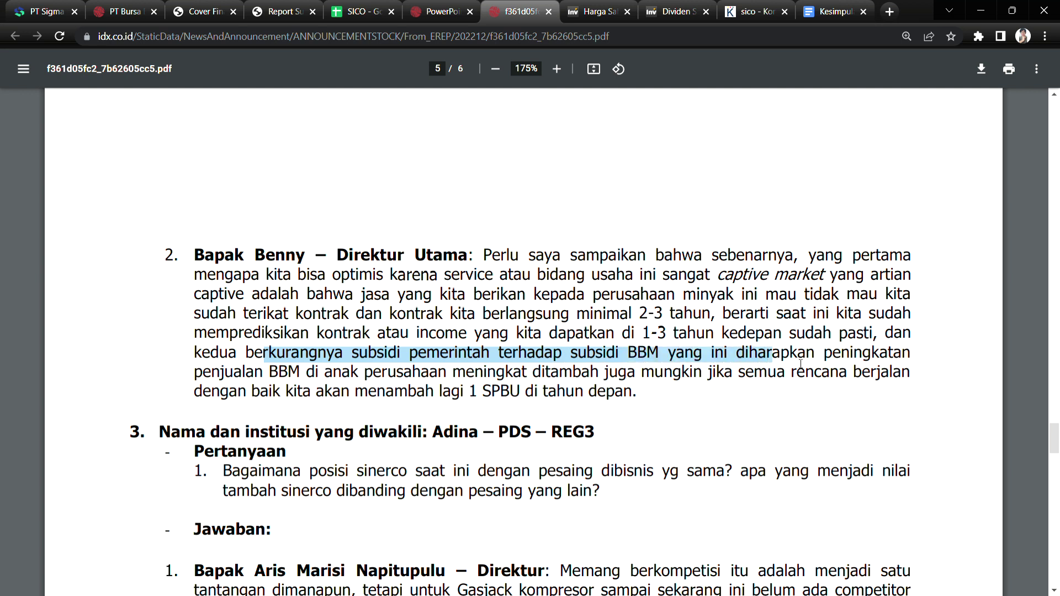
pyautogui.moveTo(195, 373); pyautogui.dragTo(740, 378)
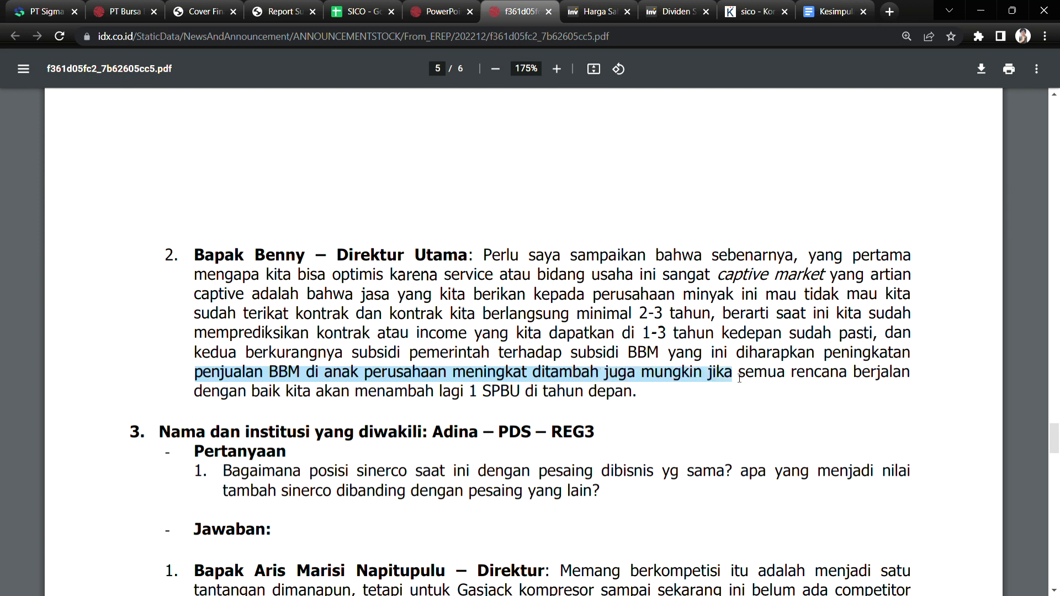
pyautogui.click(794, 381)
pyautogui.moveTo(220, 393); pyautogui.dragTo(618, 401)
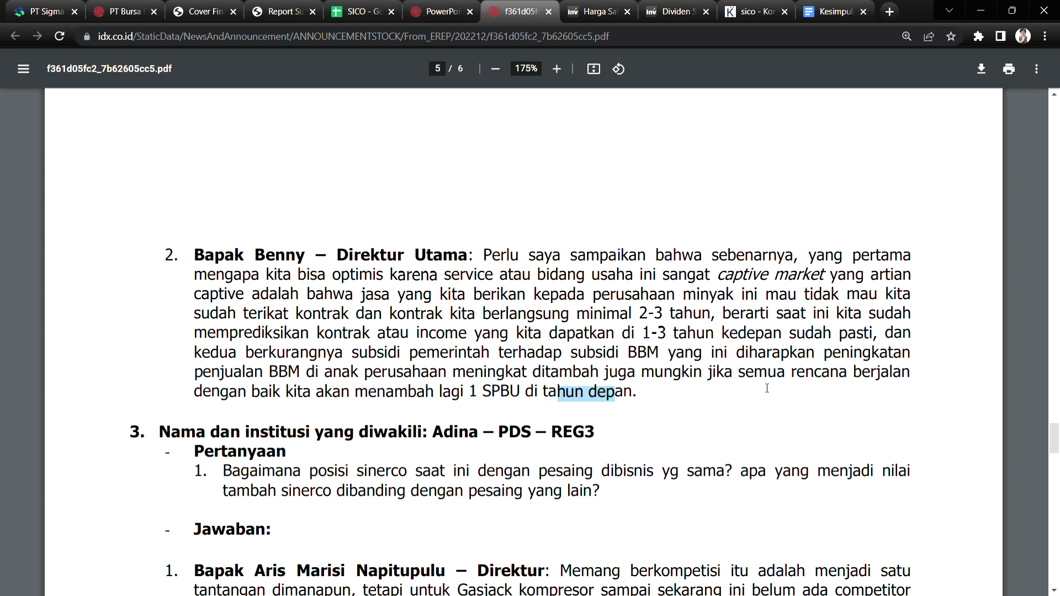
pyautogui.moveTo(1054, 437); pyautogui.dragTo(1056, 448)
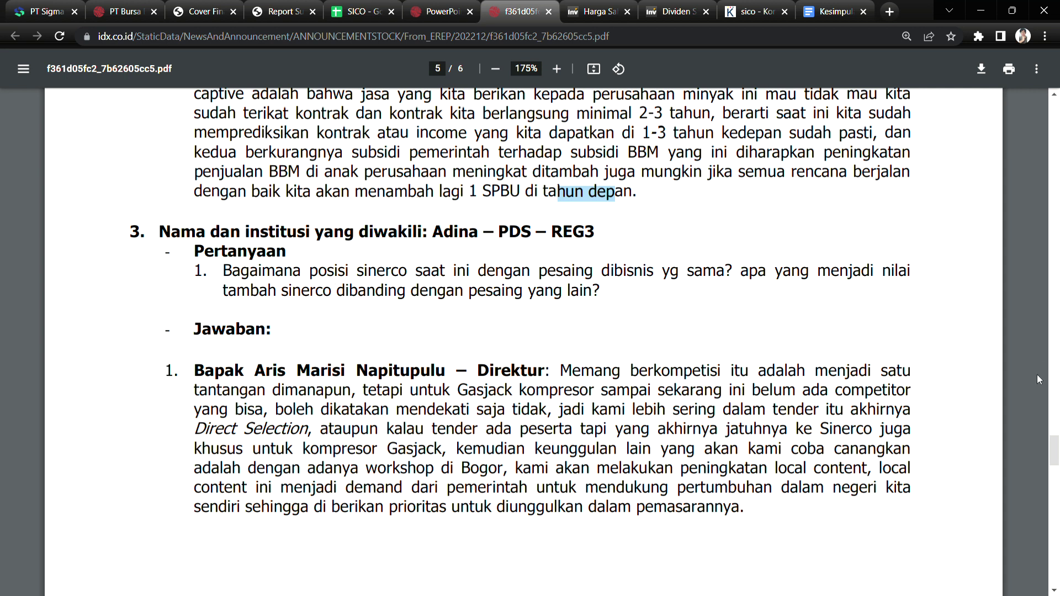
pyautogui.moveTo(1057, 454); pyautogui.dragTo(1056, 448)
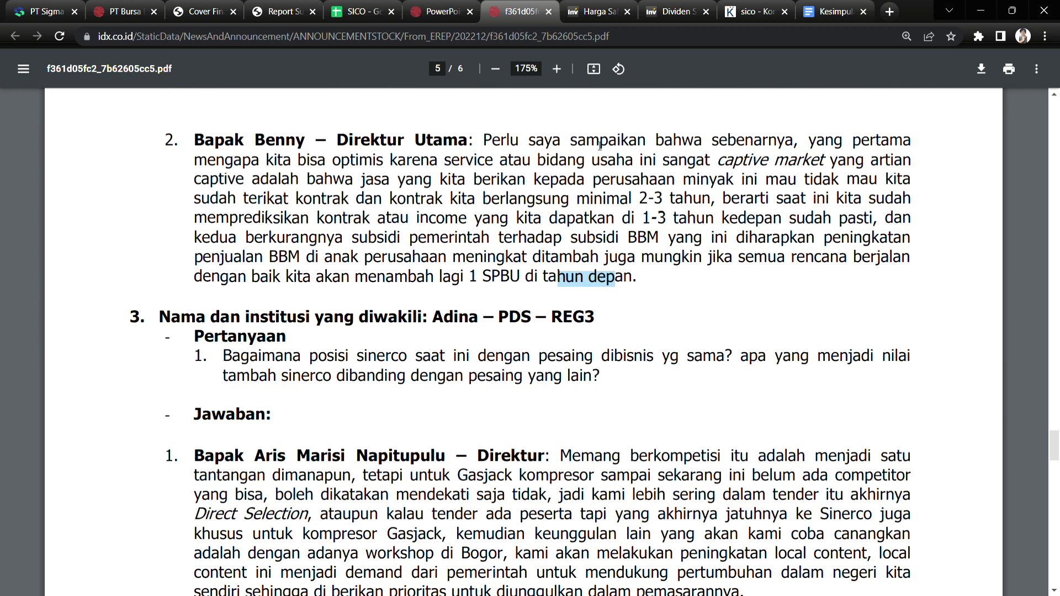
pyautogui.moveTo(285, 199); pyautogui.dragTo(451, 207)
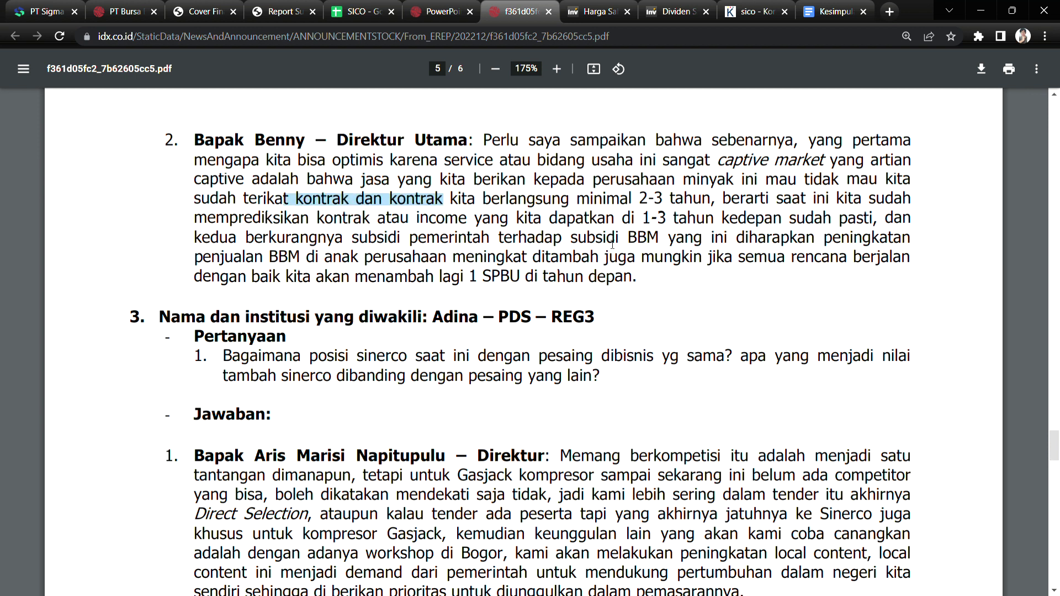
# Read question 3 on Sinerco's position against competitors in the same business and its added value.
pyautogui.moveTo(1056, 453); pyautogui.dragTo(1056, 457)
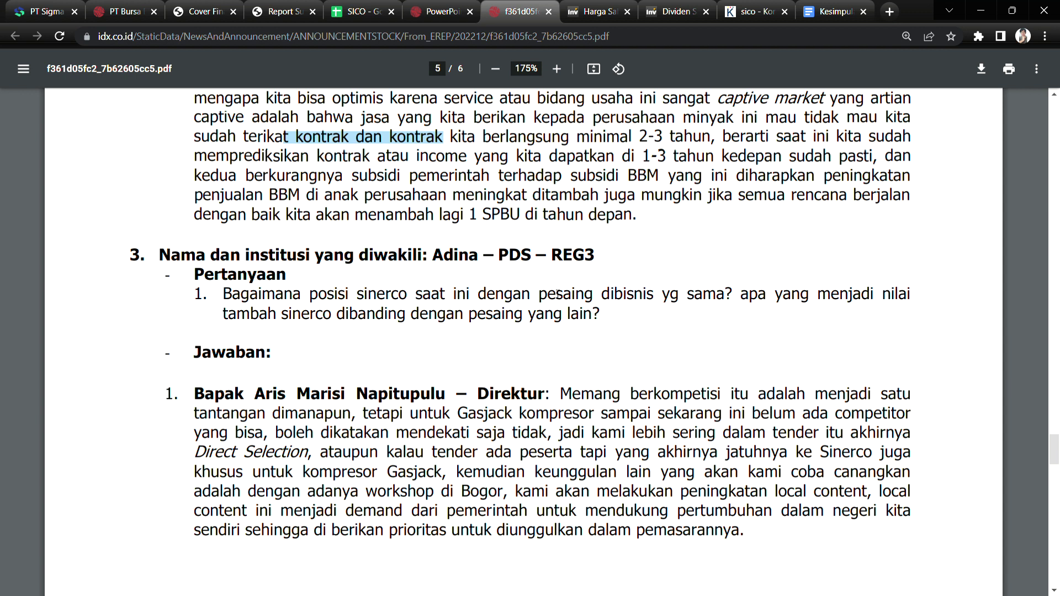
pyautogui.moveTo(749, 298); pyautogui.dragTo(873, 298)
pyautogui.moveTo(269, 314); pyautogui.dragTo(523, 320)
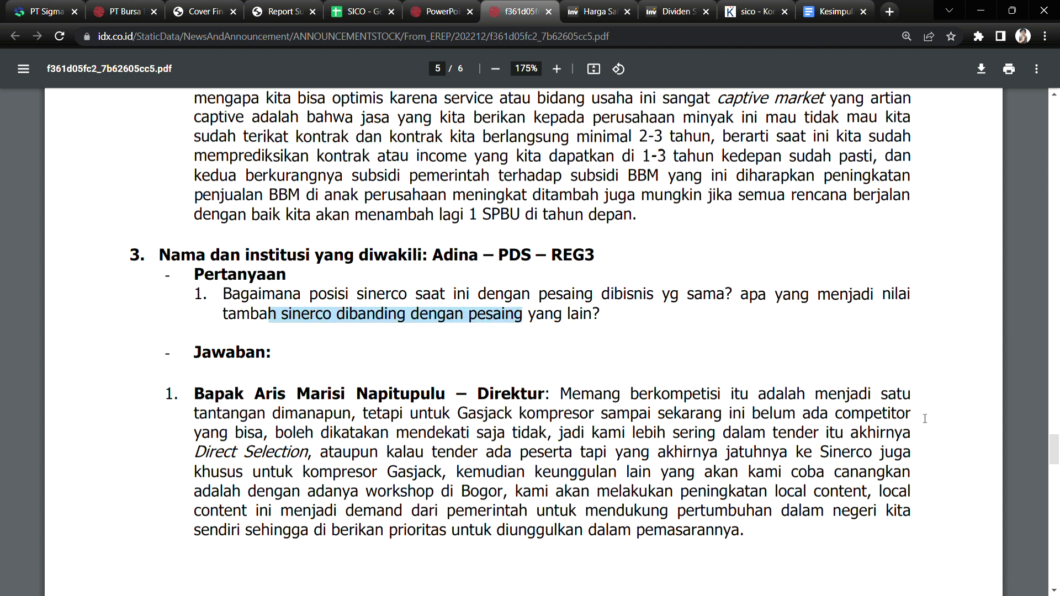
# Read answer 3's explanation of competition for the Gasjack compressor, direct selection and how tenders are awarded.
pyautogui.moveTo(1054, 456); pyautogui.dragTo(1056, 462)
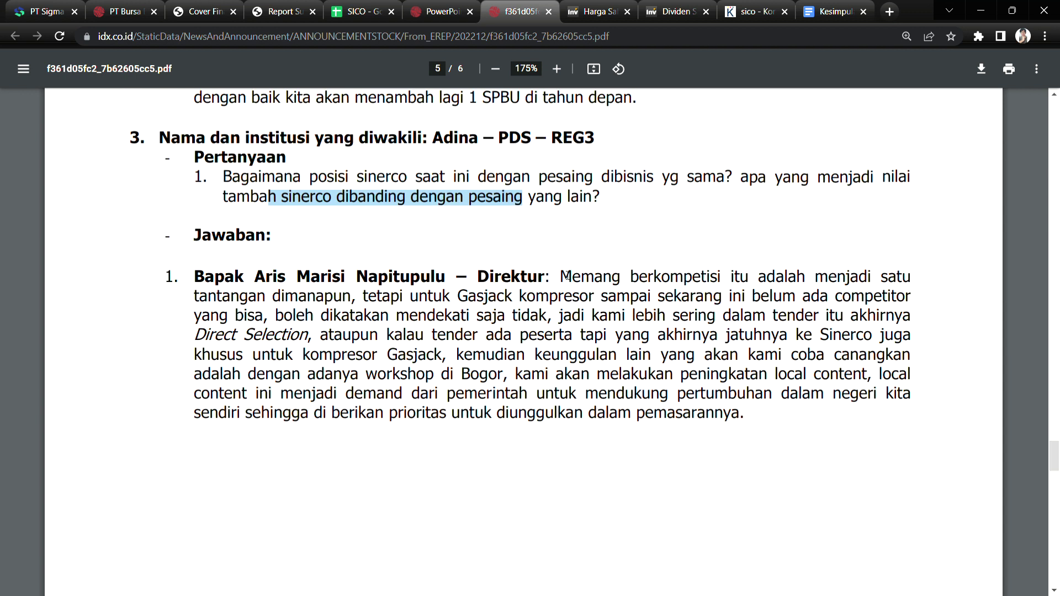
pyautogui.moveTo(231, 297); pyautogui.dragTo(327, 302)
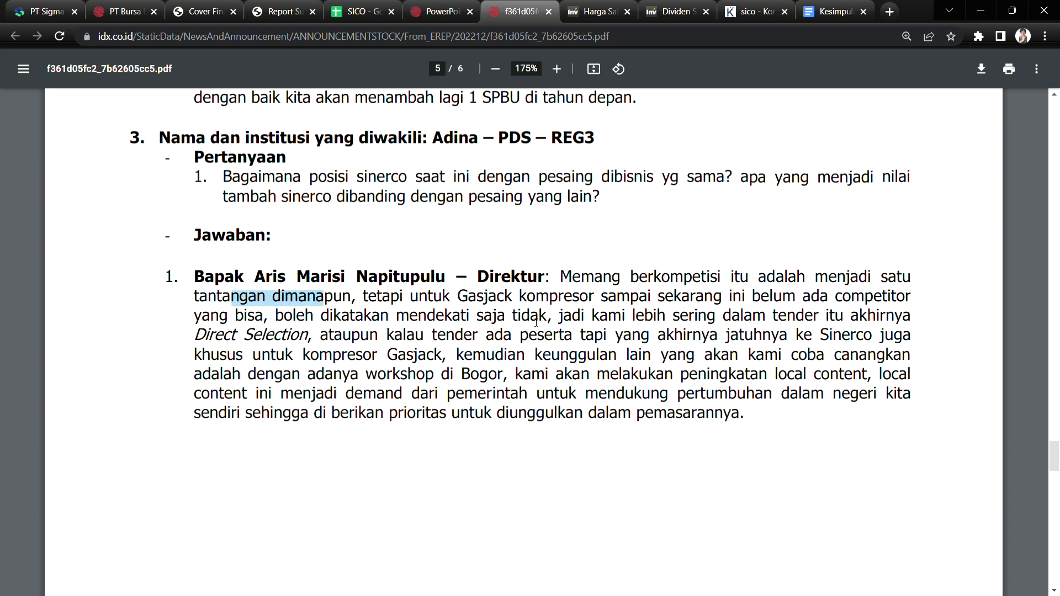
pyautogui.moveTo(236, 315); pyautogui.dragTo(293, 323)
pyautogui.moveTo(453, 301); pyautogui.dragTo(595, 301)
pyautogui.moveTo(283, 320); pyautogui.dragTo(893, 325)
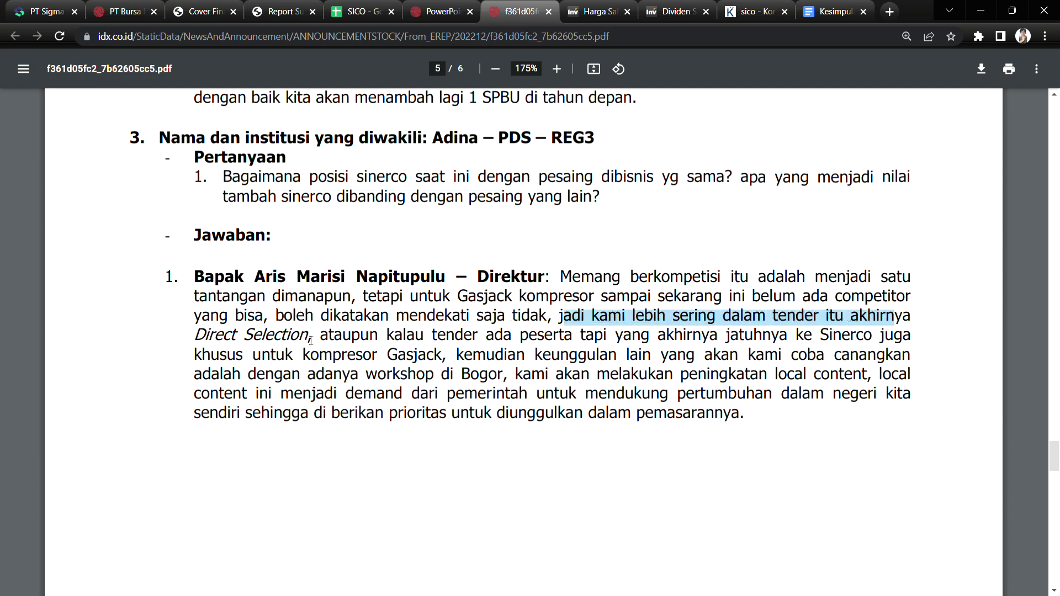
pyautogui.moveTo(193, 338); pyautogui.dragTo(319, 348)
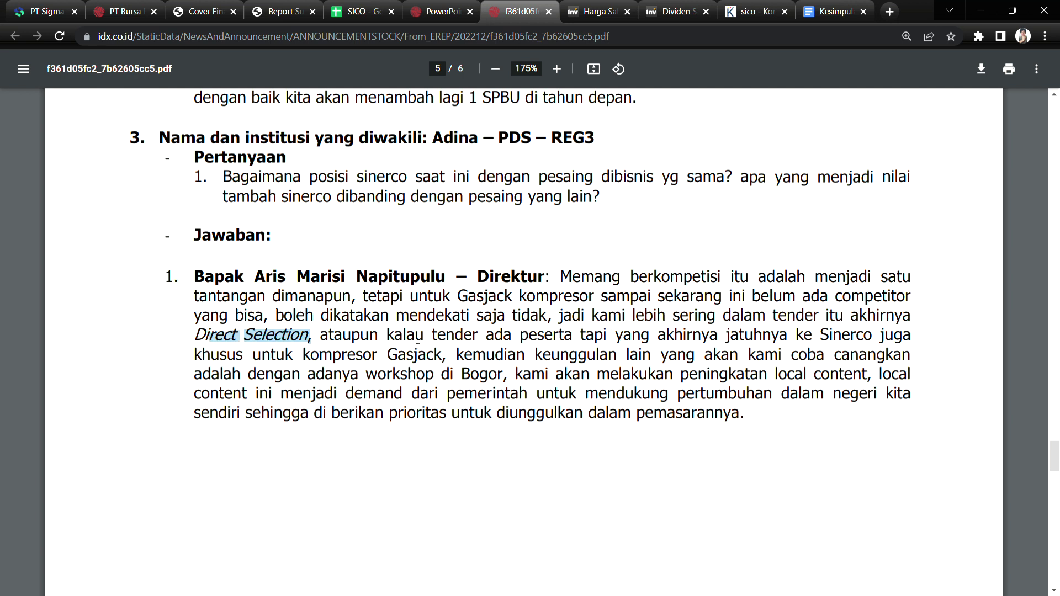
pyautogui.moveTo(596, 344); pyautogui.dragTo(885, 342)
pyautogui.moveTo(276, 357); pyautogui.dragTo(413, 360)
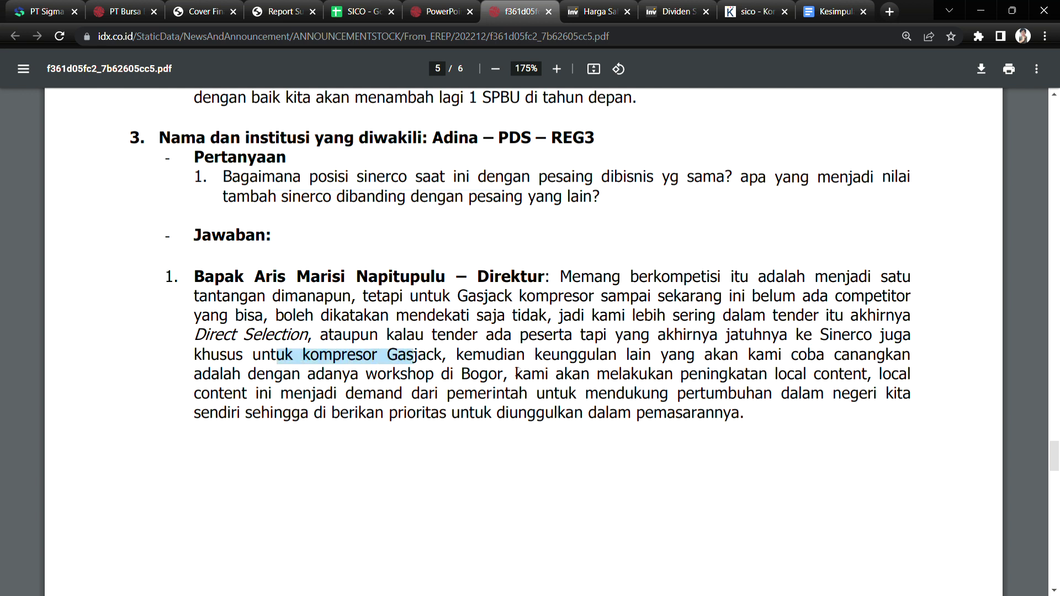
# Read the rest of answer 3 on the Bogor workshop, raising local content and the government's priority for domestic growth.
pyautogui.moveTo(495, 358); pyautogui.dragTo(866, 367)
pyautogui.moveTo(257, 377); pyautogui.dragTo(885, 380)
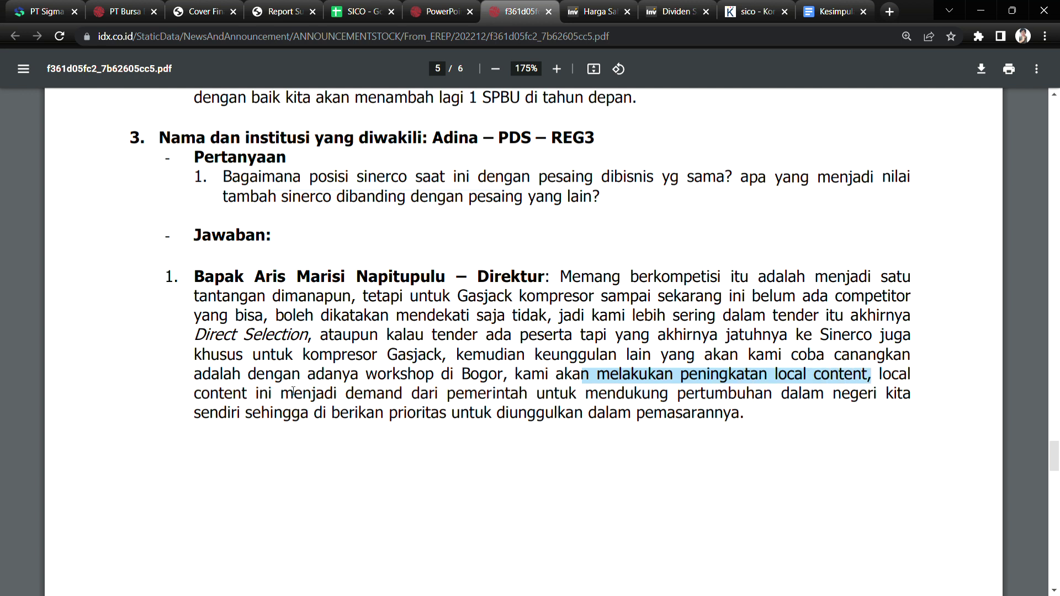
pyautogui.moveTo(202, 395); pyautogui.dragTo(874, 395)
pyautogui.moveTo(252, 413); pyautogui.dragTo(776, 411)
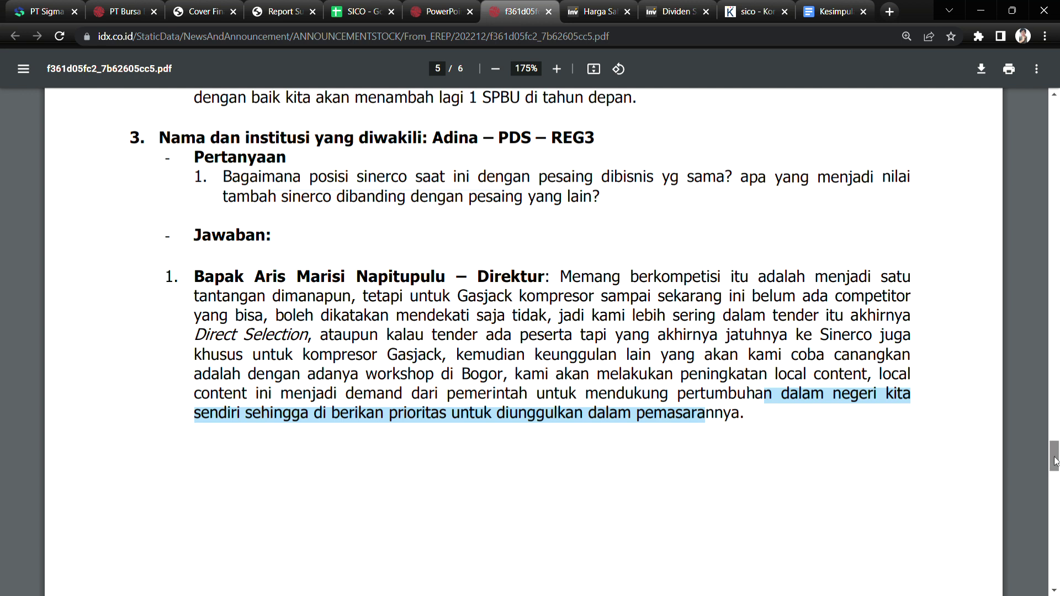
pyautogui.scroll(-1, 1055, 463)
pyautogui.moveTo(1055, 463); pyautogui.dragTo(1055, 461)
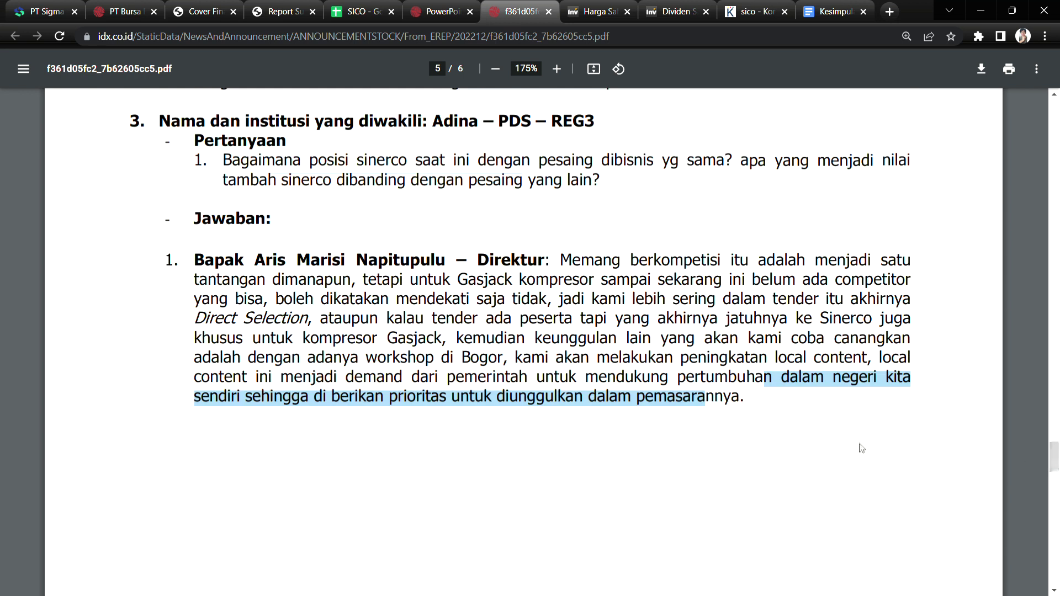
pyautogui.click(721, 425)
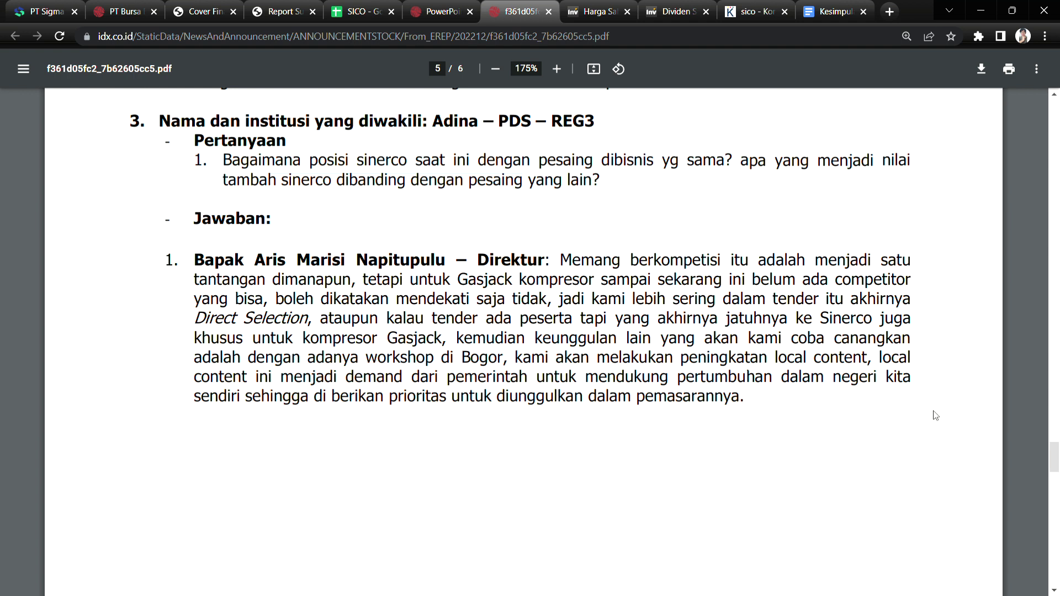
pyautogui.moveTo(778, 363); pyautogui.dragTo(871, 367)
pyautogui.click(864, 434)
# Go back over answer 3's statement about how close competitors come to the Gasjack compressor.
pyautogui.scroll(-1, 1055, 463)
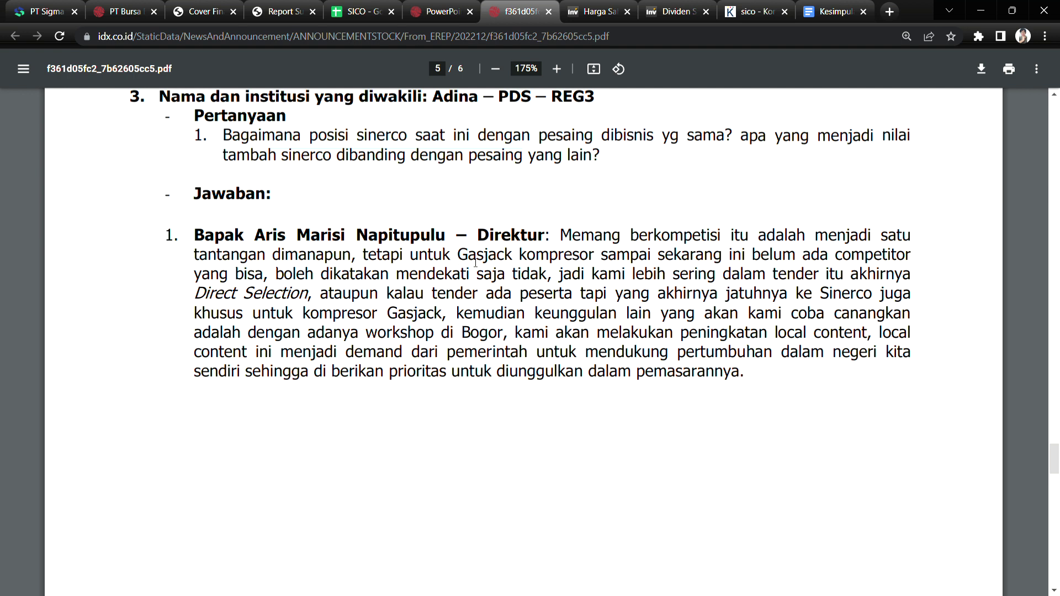
pyautogui.moveTo(458, 259); pyautogui.dragTo(597, 258)
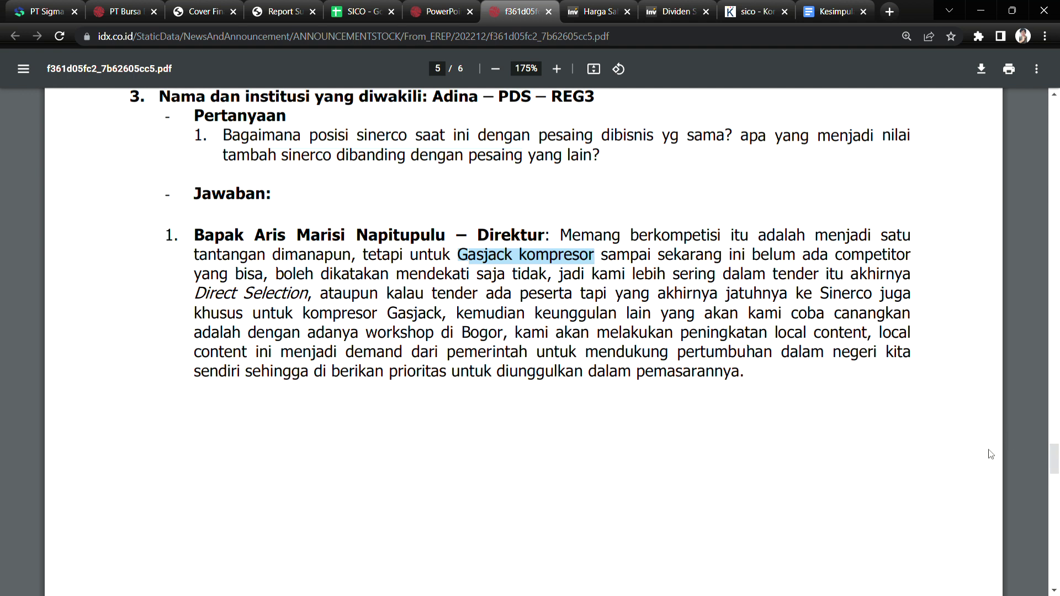
pyautogui.click(548, 298)
pyautogui.doubleClick(402, 275)
pyautogui.moveTo(341, 274); pyautogui.dragTo(551, 275)
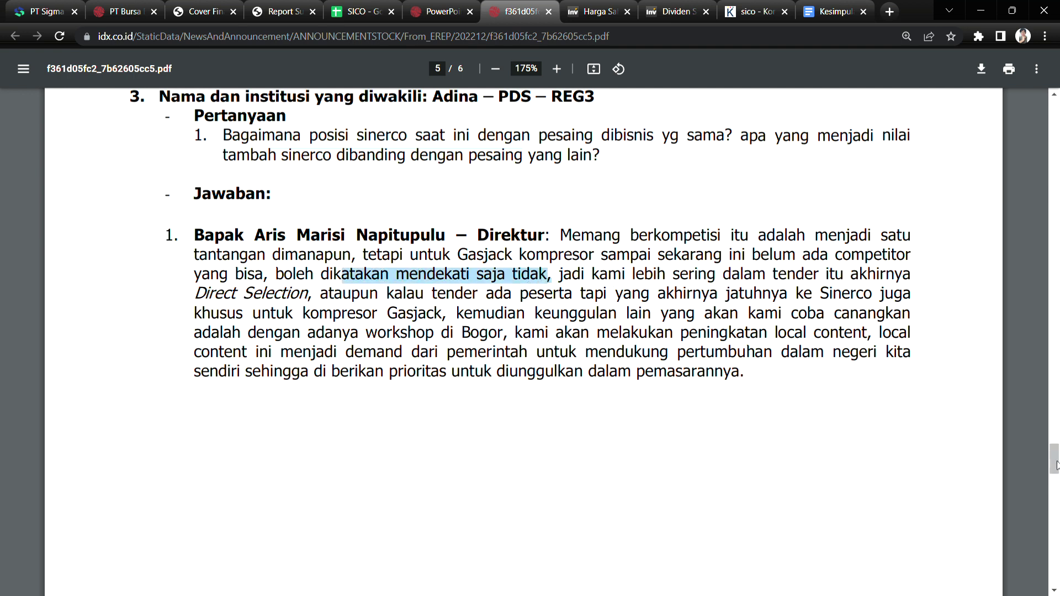
# Review answer 3's points on the Gasjack compressor, how close competitors come to it, and Direct Selection in tenders.
pyautogui.moveTo(1054, 462)
pyautogui.mouseDown()
pyautogui.moveTo(1055, 571)
pyautogui.moveTo(1056, 457)
pyautogui.mouseUp()
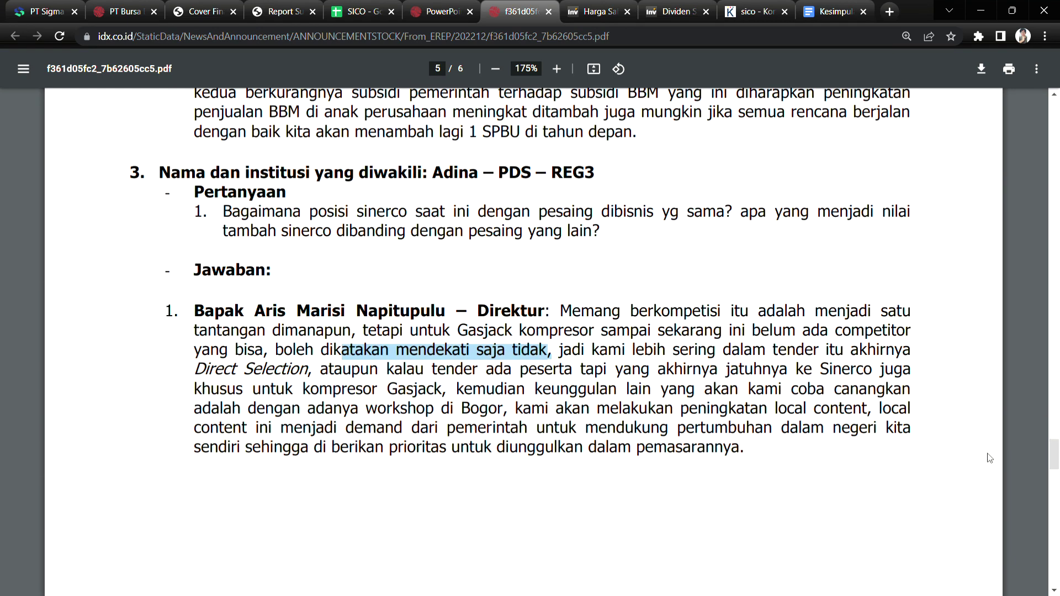
pyautogui.moveTo(457, 330); pyautogui.dragTo(595, 334)
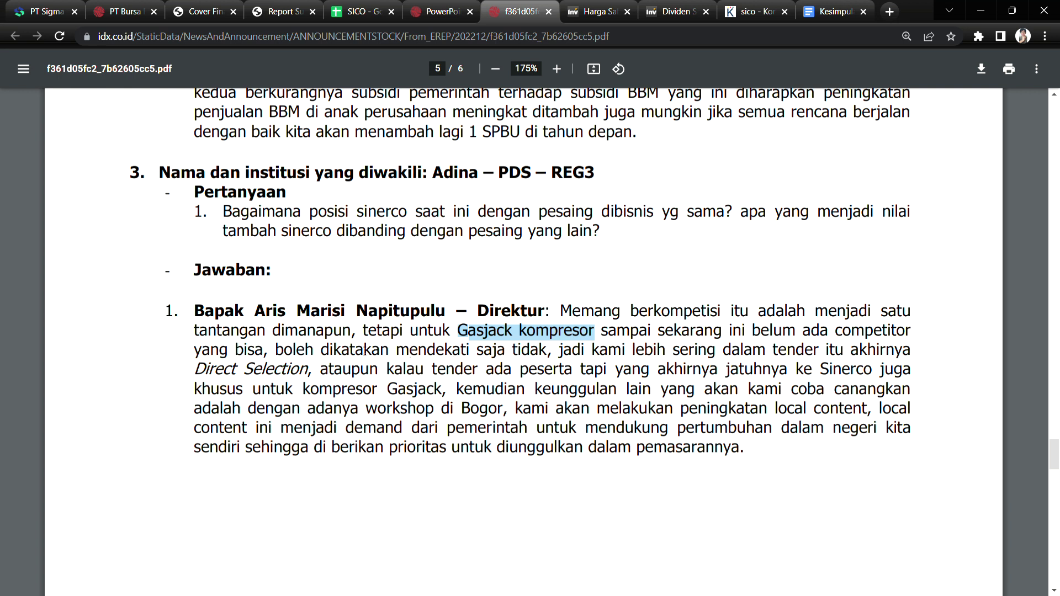
pyautogui.moveTo(322, 353); pyautogui.dragTo(554, 361)
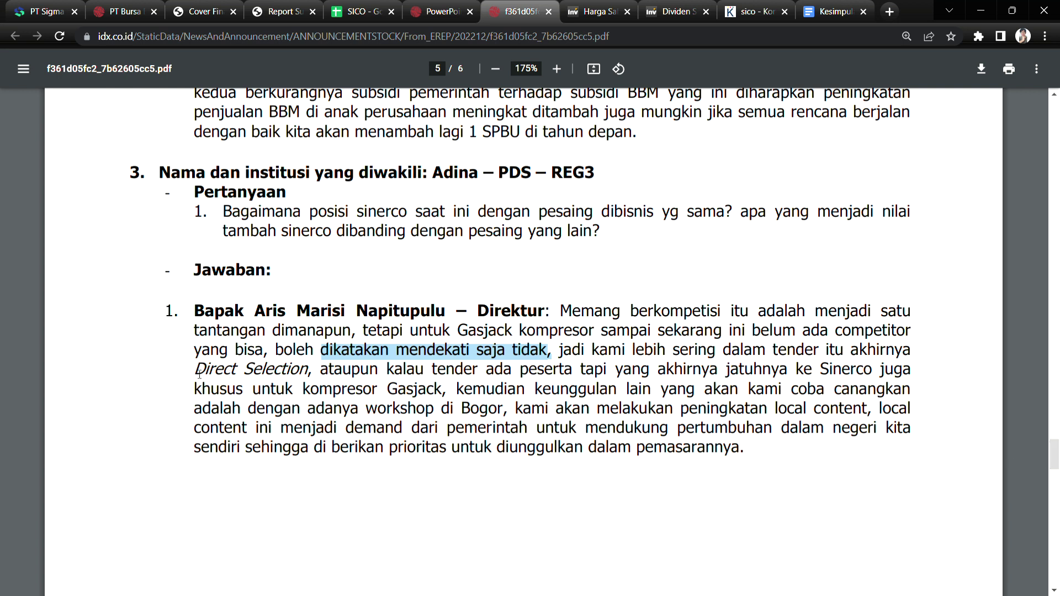
pyautogui.moveTo(199, 375); pyautogui.dragTo(316, 375)
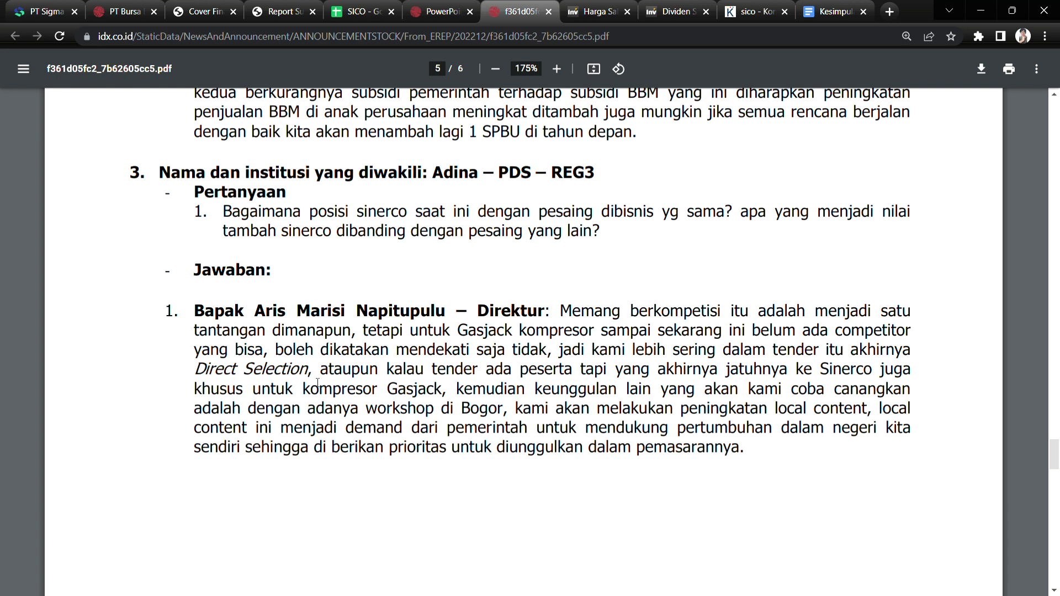
pyautogui.moveTo(208, 376); pyautogui.dragTo(327, 375)
# Go back over the answers on contract duration and the revenue and net profit growth targets for 2023.
pyautogui.moveTo(1057, 455)
pyautogui.mouseDown()
pyautogui.moveTo(1057, 420)
pyautogui.moveTo(1057, 437)
pyautogui.mouseUp()
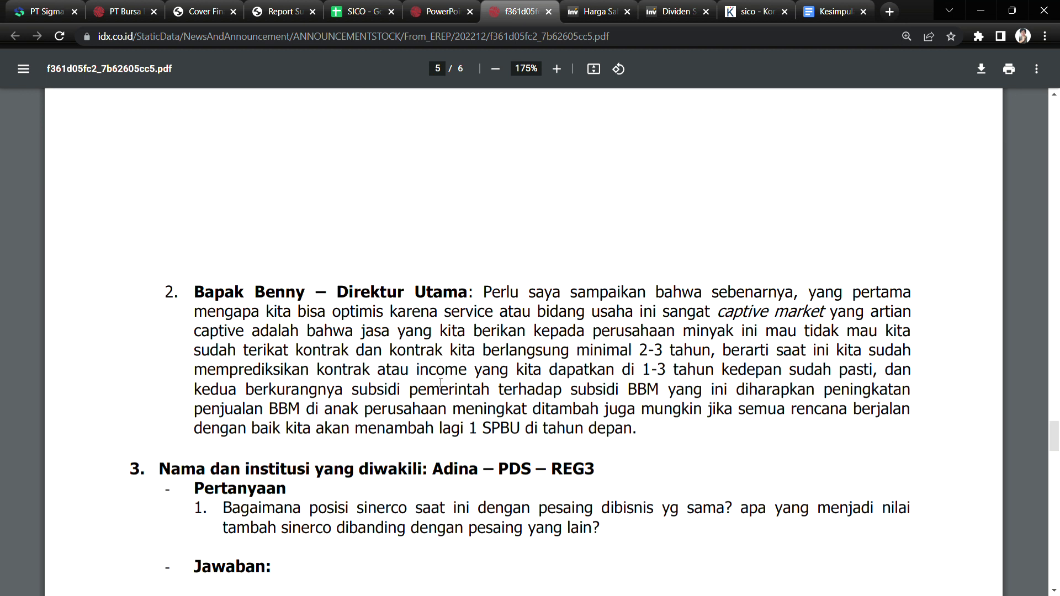
pyautogui.moveTo(298, 350); pyautogui.dragTo(535, 351)
pyautogui.moveTo(1057, 438); pyautogui.dragTo(1058, 390)
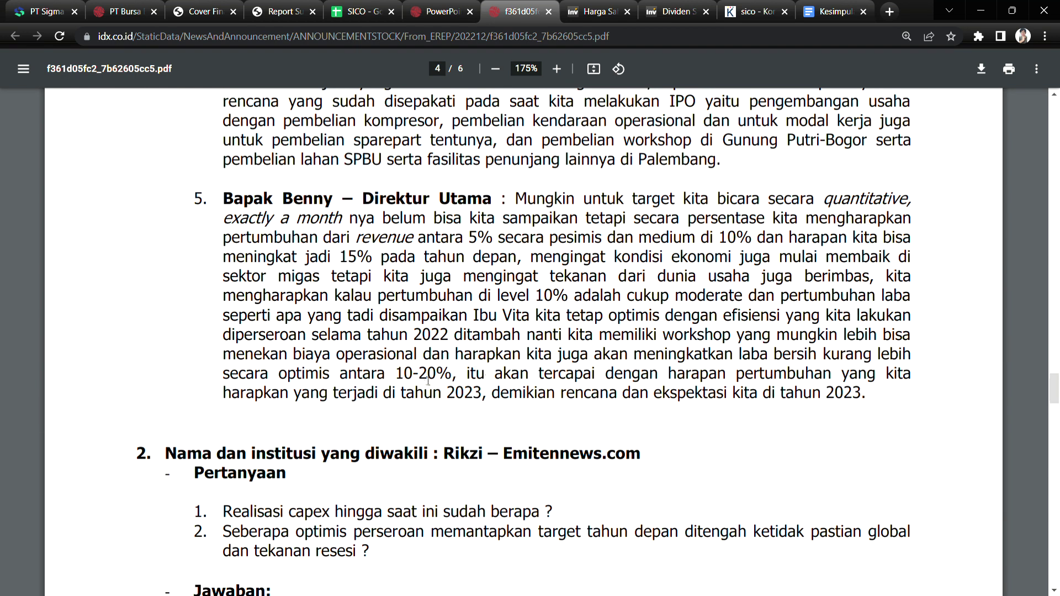
pyautogui.moveTo(377, 375); pyautogui.dragTo(456, 375)
pyautogui.click(419, 383)
pyautogui.moveTo(1055, 398); pyautogui.dragTo(1055, 393)
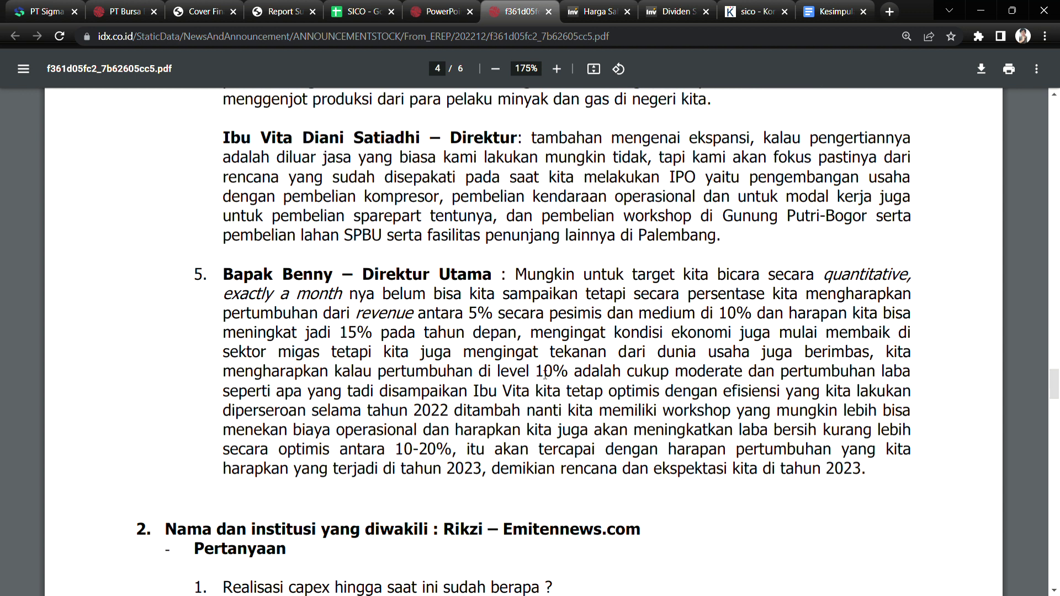
pyautogui.moveTo(679, 316); pyautogui.dragTo(775, 313)
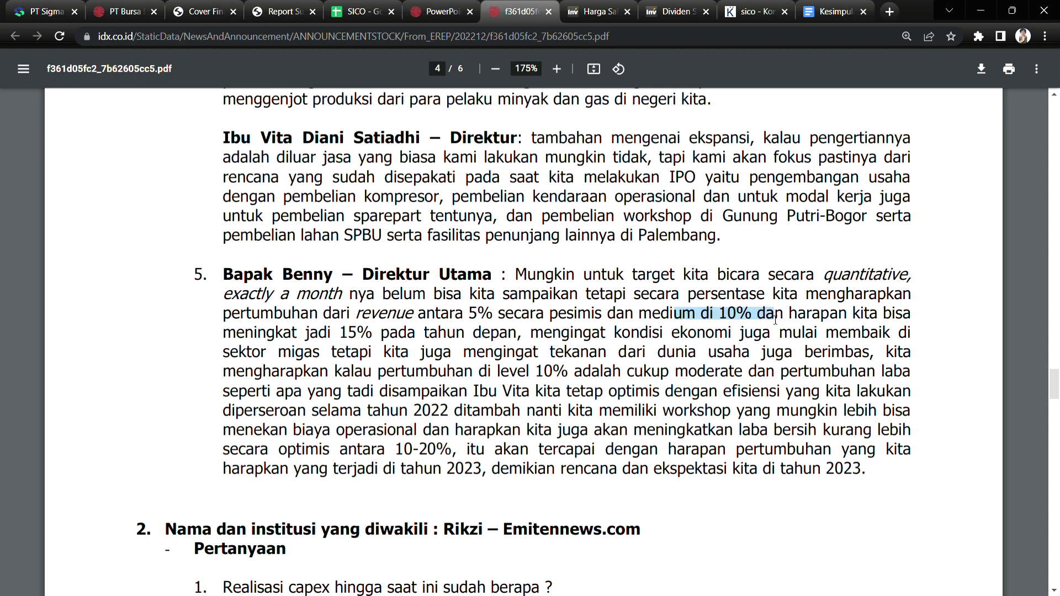
pyautogui.moveTo(1055, 383); pyautogui.dragTo(1057, 324)
# Examine SICO's share price chart on Investing.com and compare it with the valuation figures in the SICO spreadsheet.
pyautogui.hotkey('ctrl', 'Tab')
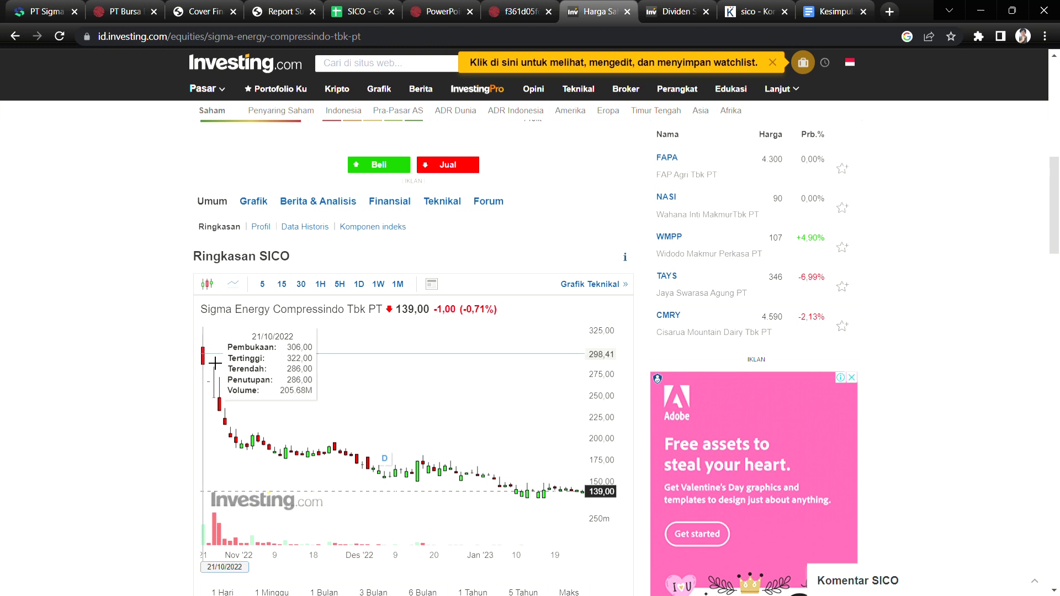
pyautogui.scroll(-1, 590, 404)
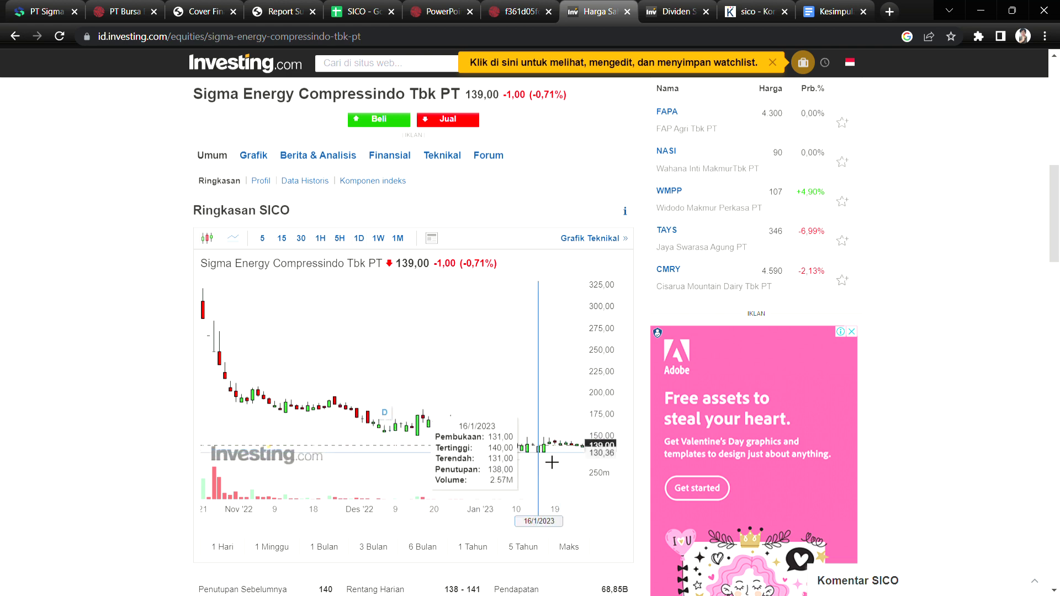
pyautogui.click(356, 12)
pyautogui.click(964, 260)
pyautogui.click(967, 237)
pyautogui.moveTo(973, 261); pyautogui.dragTo(841, 287)
pyautogui.click(706, 307)
# Look over the yearly revenue history in the spreadsheet, then return to the Q&A document and the price chart.
pyautogui.click(87, 303)
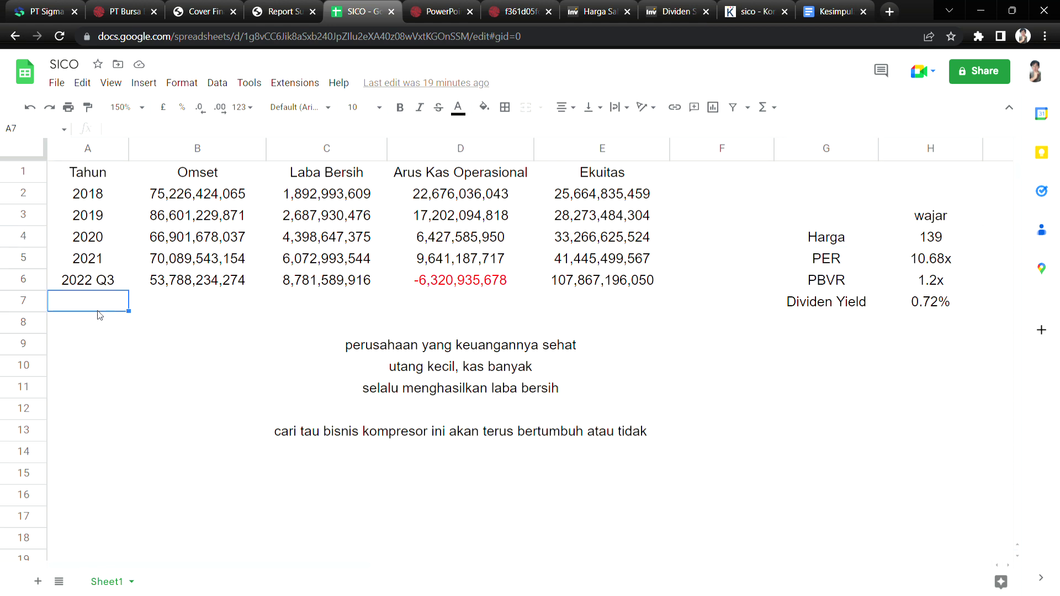
pyautogui.doubleClick(95, 313)
pyautogui.click(168, 311)
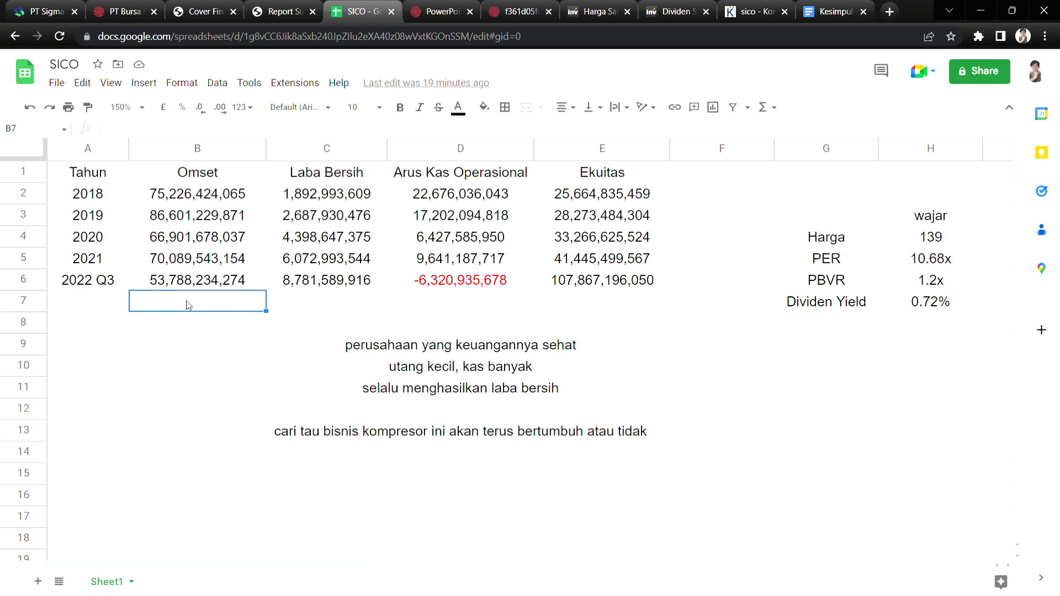
pyautogui.click(421, 7)
pyautogui.click(513, 8)
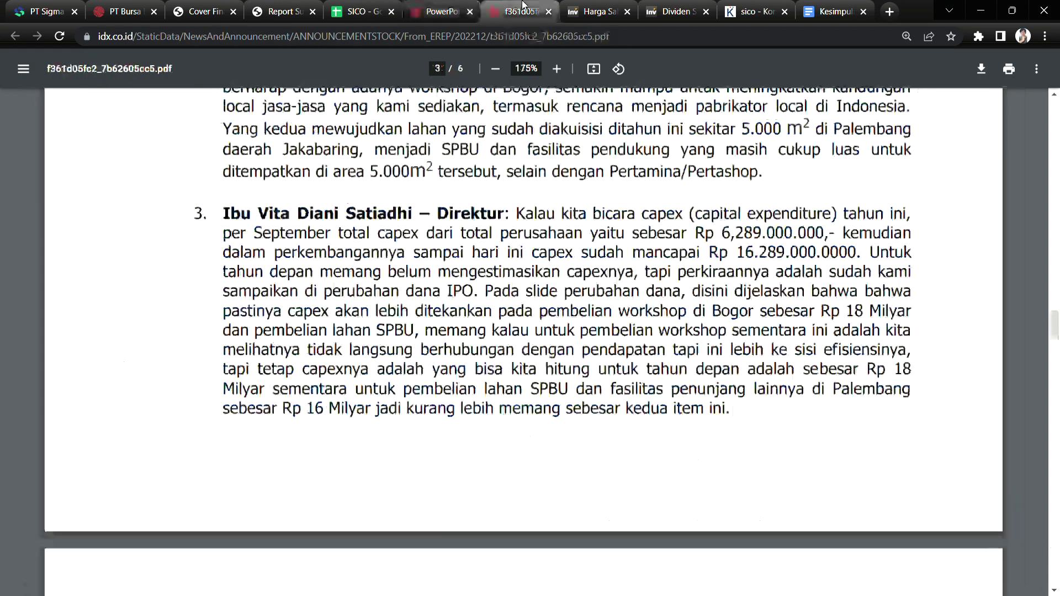
pyautogui.click(583, 5)
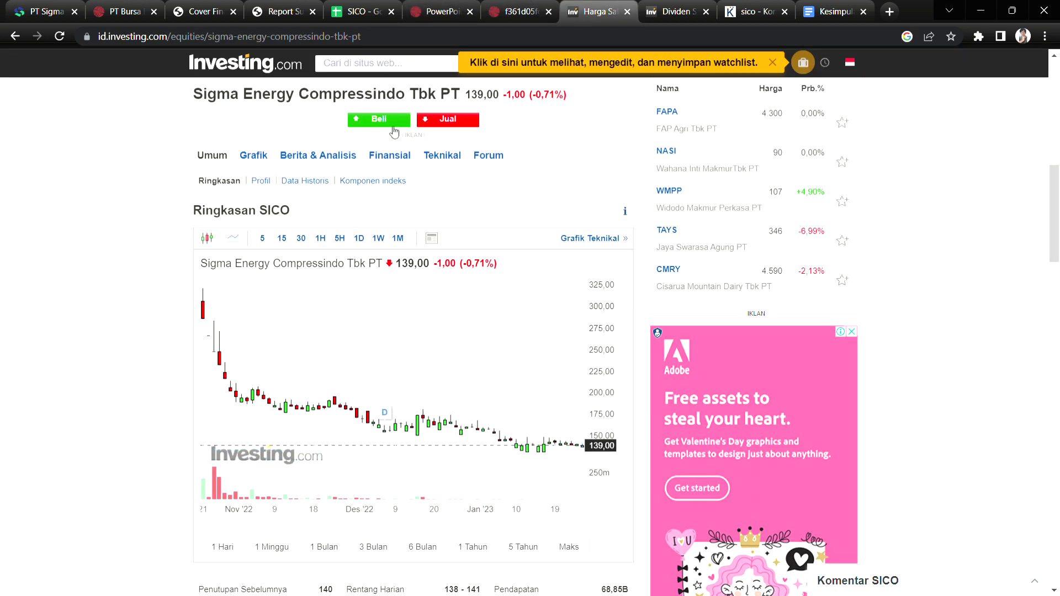
# Review the Omset and Laba Bersih columns in the SICO spreadsheet together with the PER and PBVR ratios.
pyautogui.click(363, 5)
pyautogui.click(916, 347)
pyautogui.click(211, 307)
pyautogui.click(310, 307)
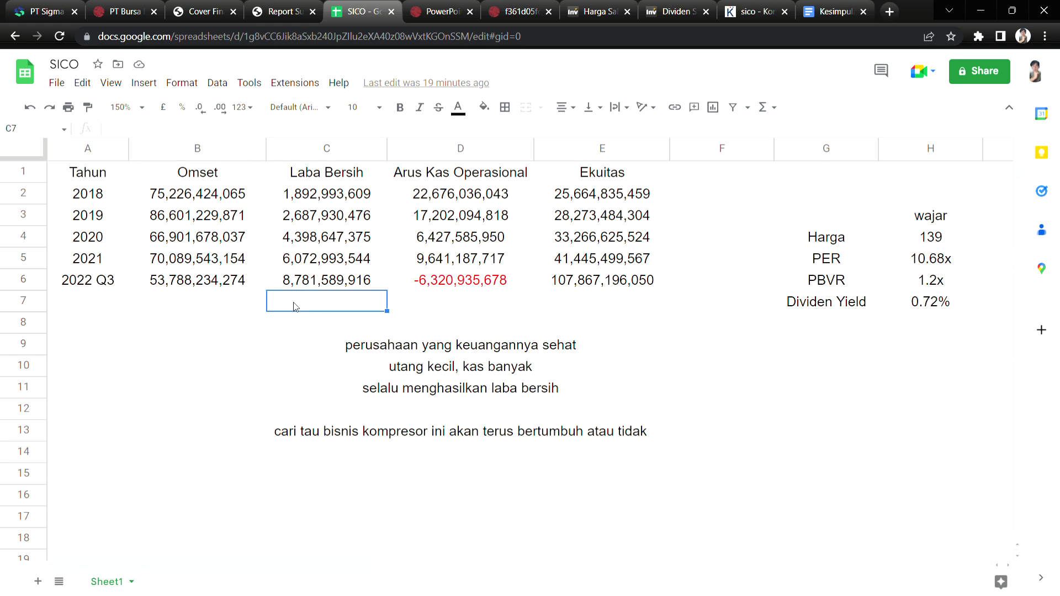
pyautogui.click(216, 306)
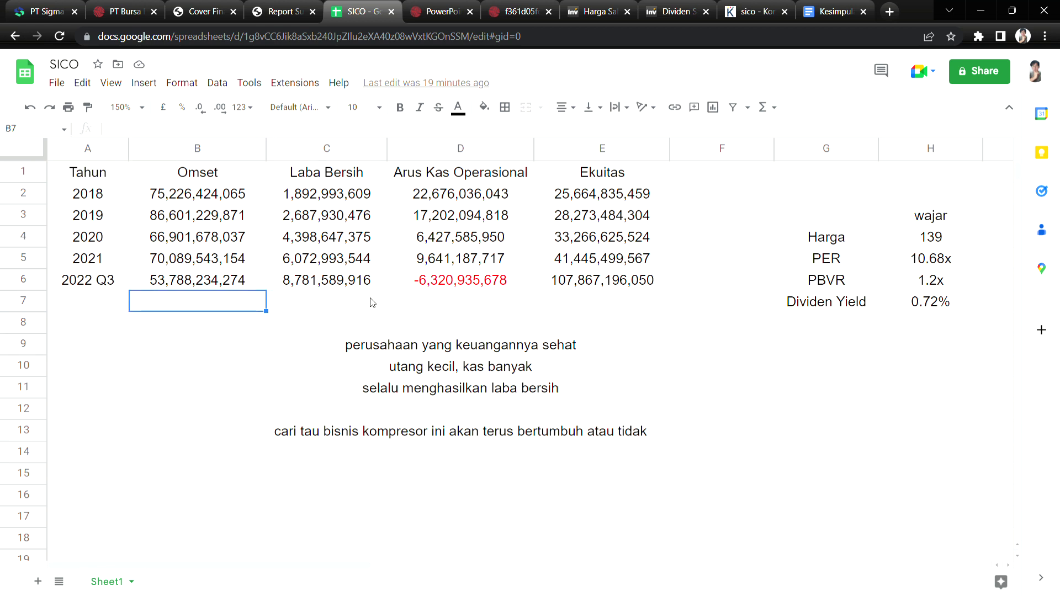
pyautogui.click(331, 314)
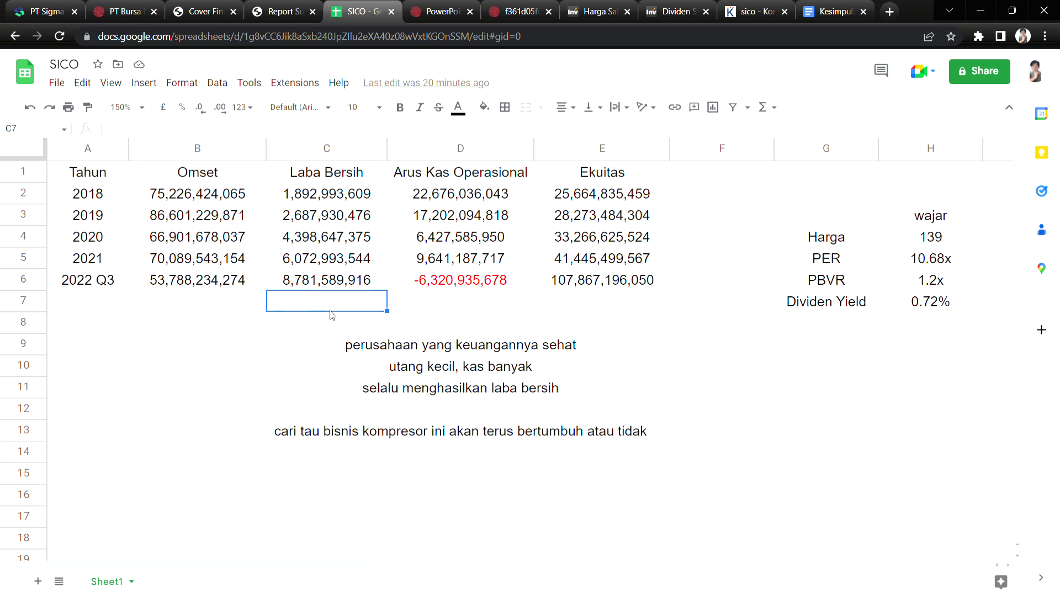
pyautogui.click(966, 261)
pyautogui.keyDown('shift'); pyautogui.click(964, 287); pyautogui.keyUp('shift')
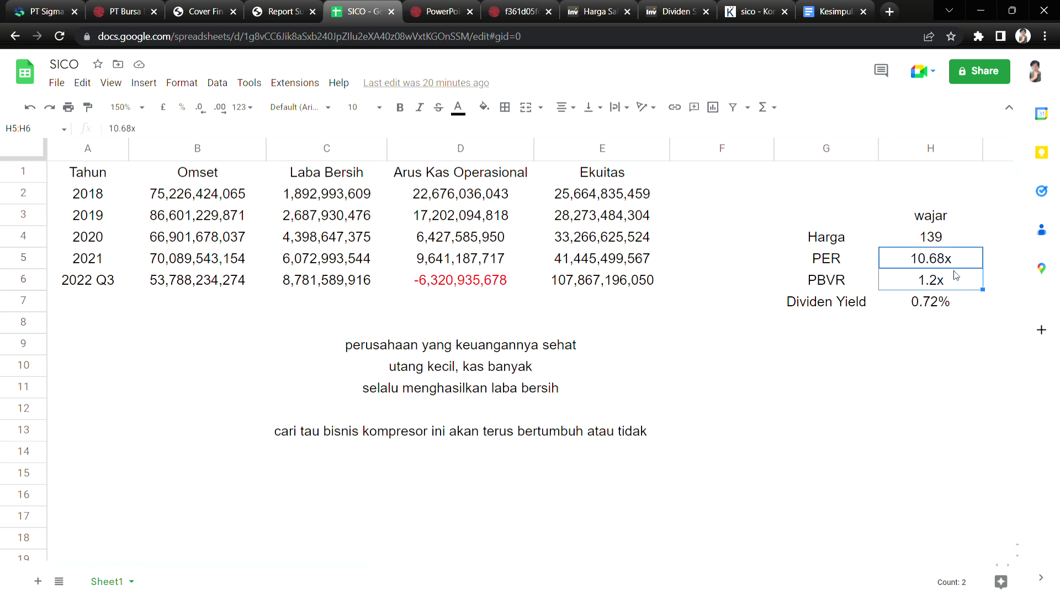
# Compare the price chart and the expansion plans in the public expose presentation with the spreadsheet's profit and revenue columns.
pyautogui.click(441, 11)
pyautogui.click(598, 12)
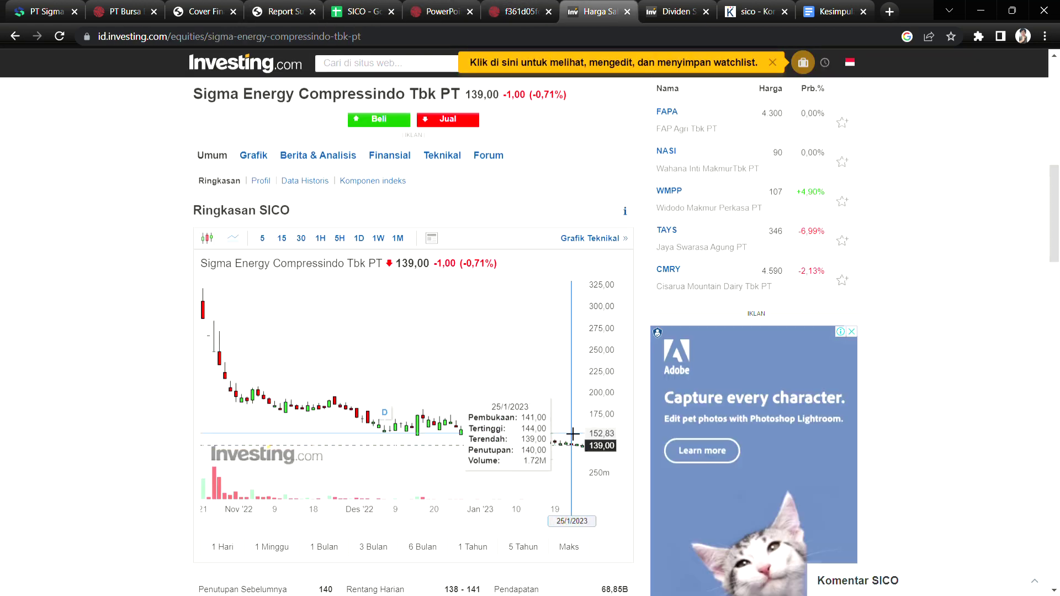
pyautogui.click(356, 11)
pyautogui.click(324, 305)
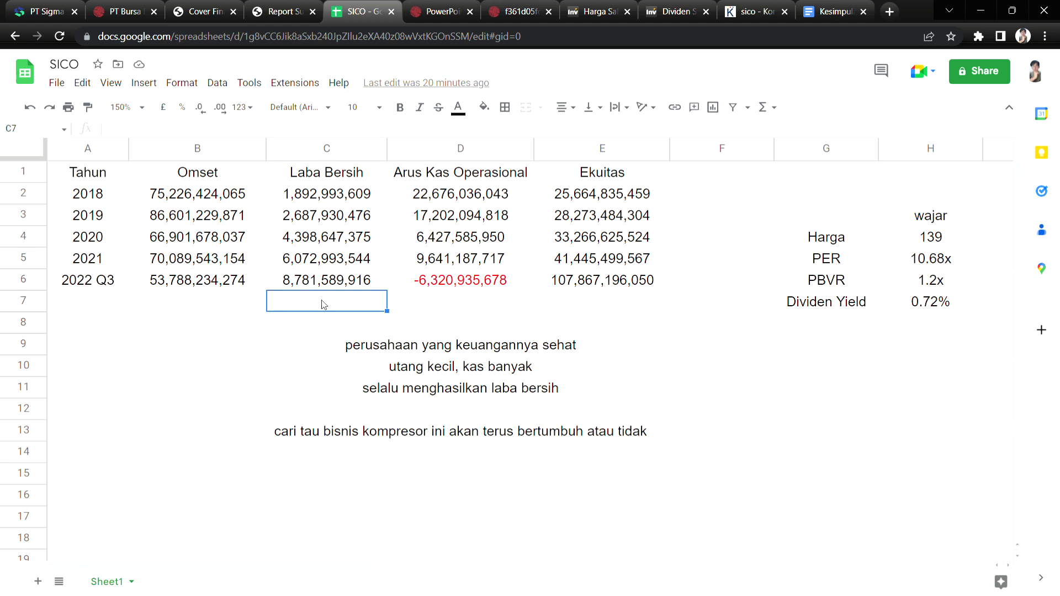
pyautogui.click(442, 11)
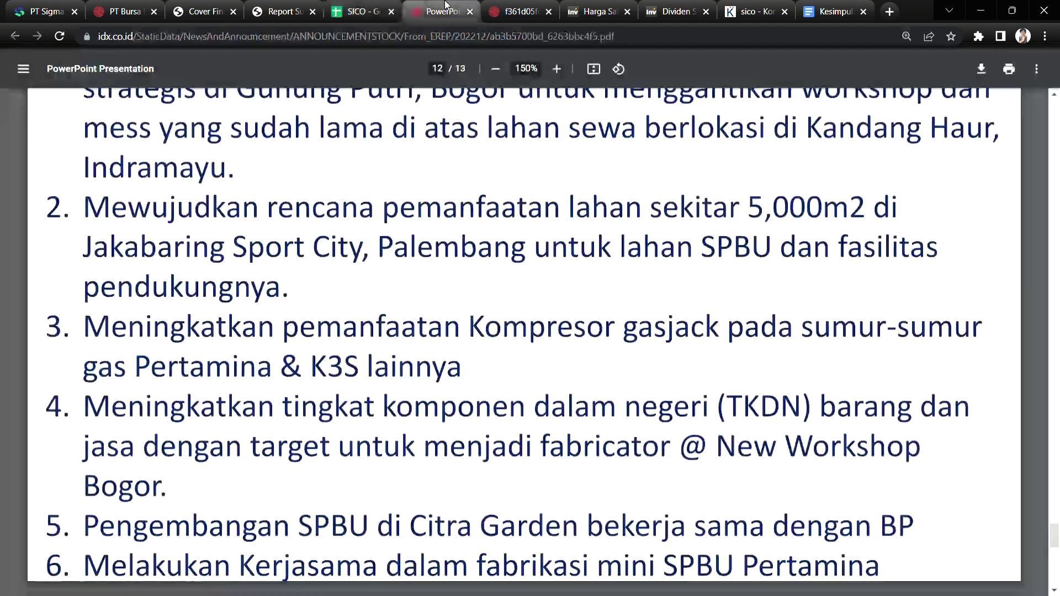
pyautogui.click(375, 7)
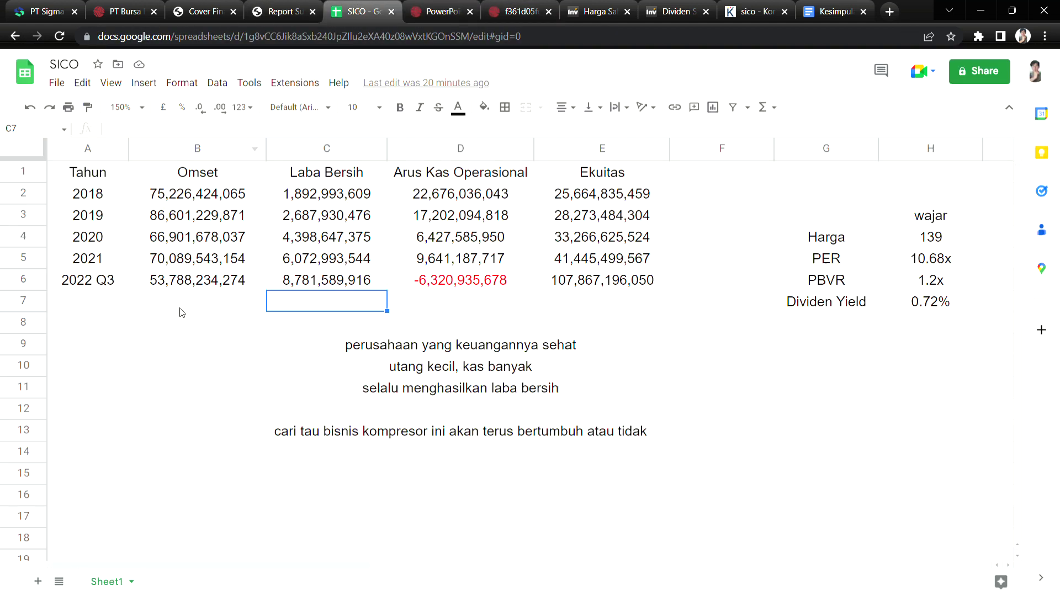
pyautogui.press('Left')
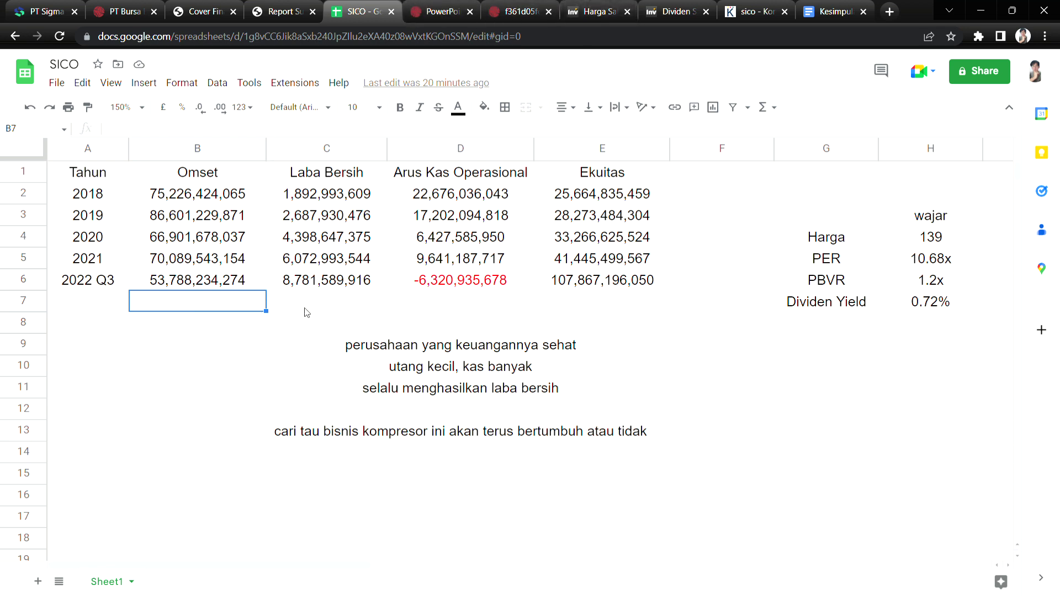
# Recheck the price chart against the spreadsheet's "wajar" rating and view SICO's dividend history on Investing.com.
pyautogui.click(593, 11)
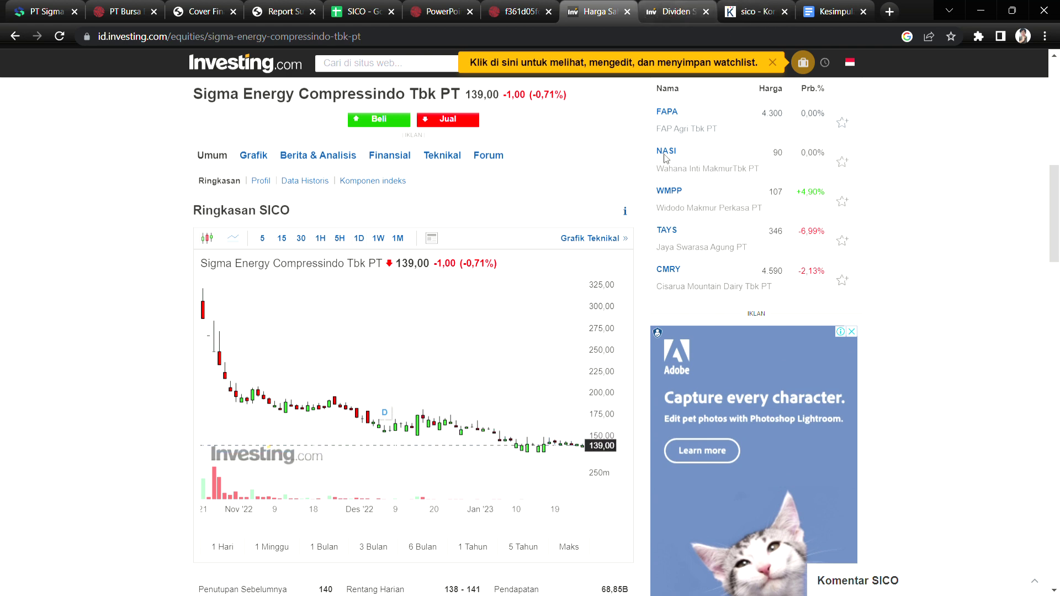
pyautogui.click(380, 7)
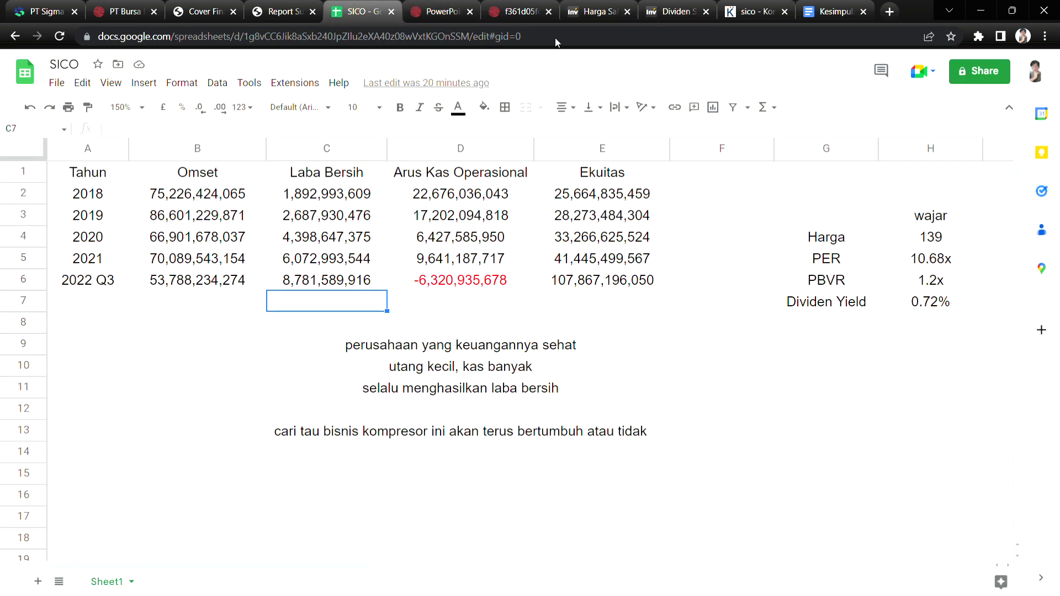
pyautogui.click(947, 224)
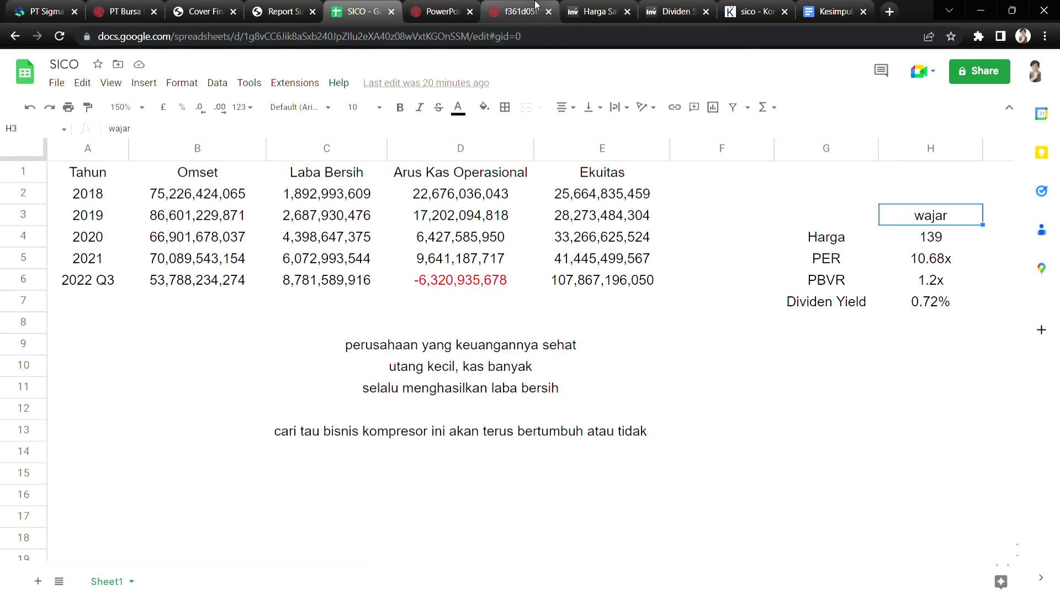
pyautogui.click(577, 5)
pyautogui.click(669, 10)
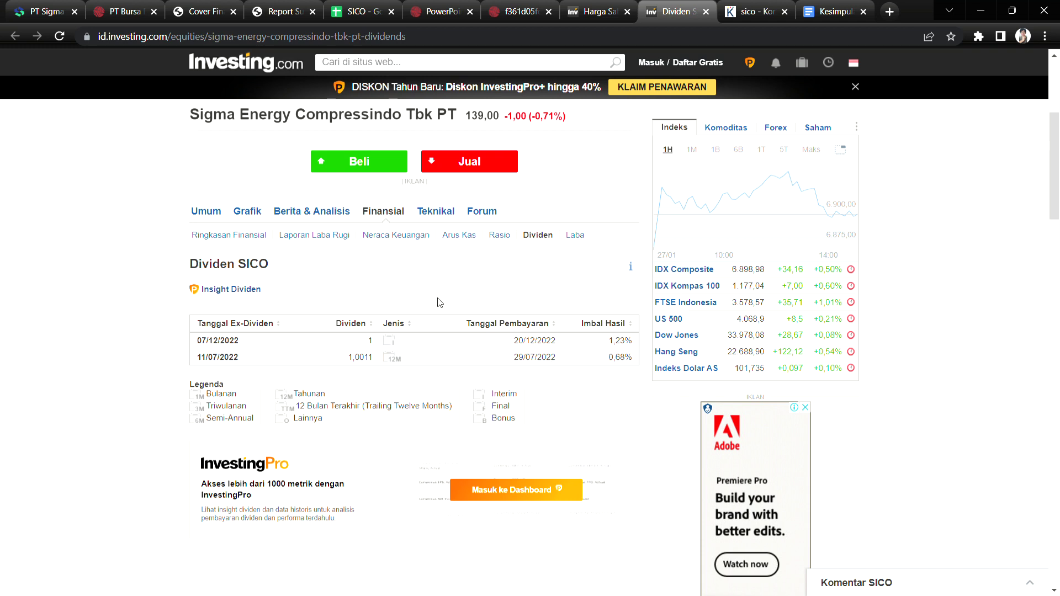
# Look through all the SICO news headlines on Kontan.co.id, from the dividend articles back to the IPO coverage.
pyautogui.click(751, 11)
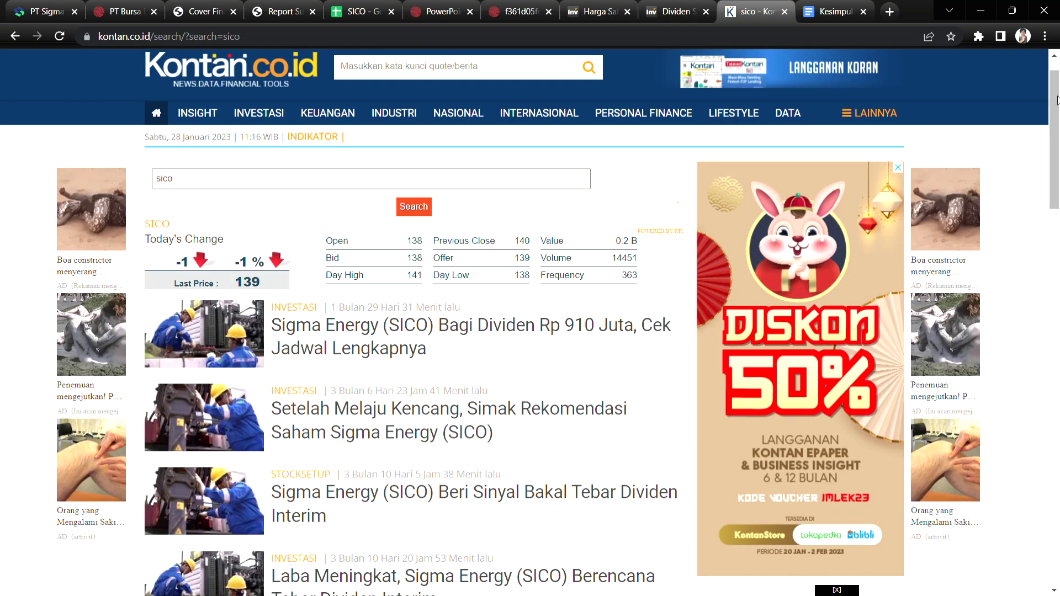
pyautogui.moveTo(1058, 117)
pyautogui.mouseDown()
pyautogui.moveTo(1058, 142)
pyautogui.moveTo(1058, 118)
pyautogui.mouseUp()
pyautogui.scroll(-3, 1058, 119)
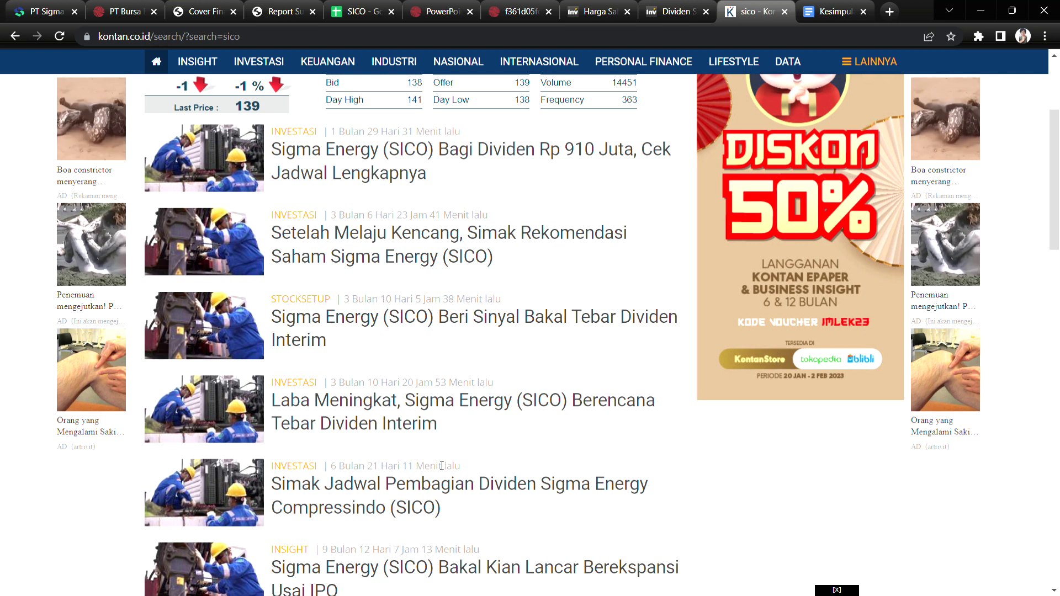
pyautogui.scroll(-2, 1058, 217)
pyautogui.scroll(-5, 1058, 217)
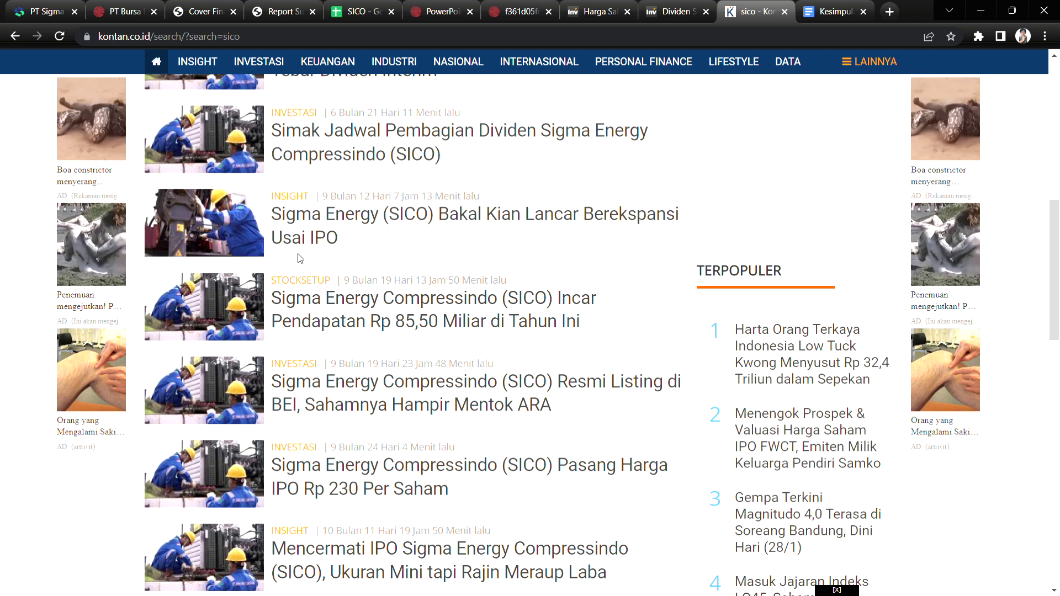
pyautogui.scroll(-2, 1058, 305)
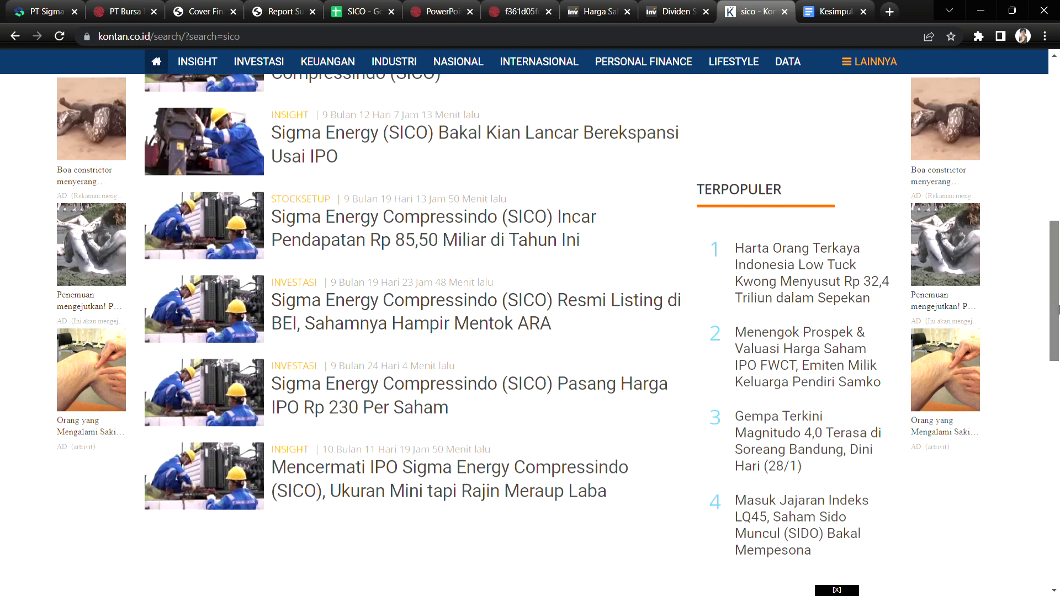
pyautogui.scroll(10, 1057, 305)
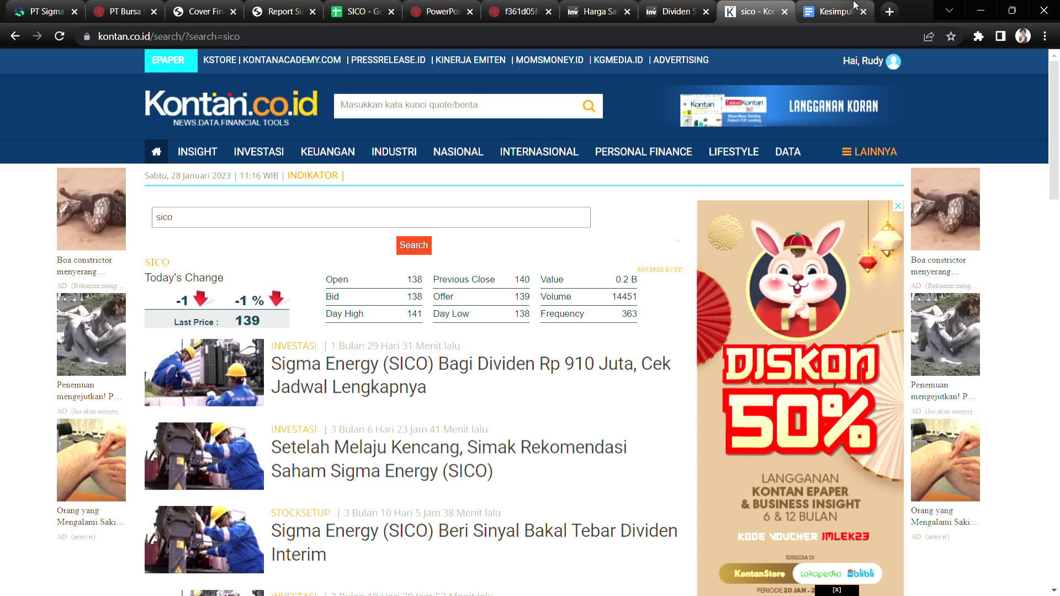
# Switch to the "Kesimpulan analisa saham" document in Google Docs and write "Secara bisnis tergantung dari bisnis produksi minyak dan gas" under the heading.
pyautogui.click(831, 7)
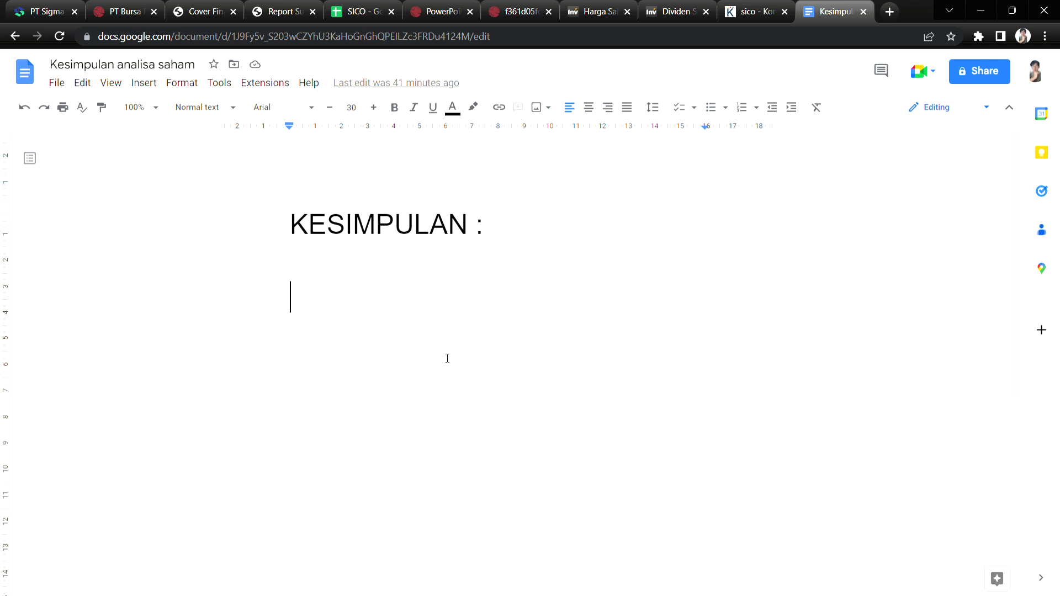
pyautogui.write('Seca')
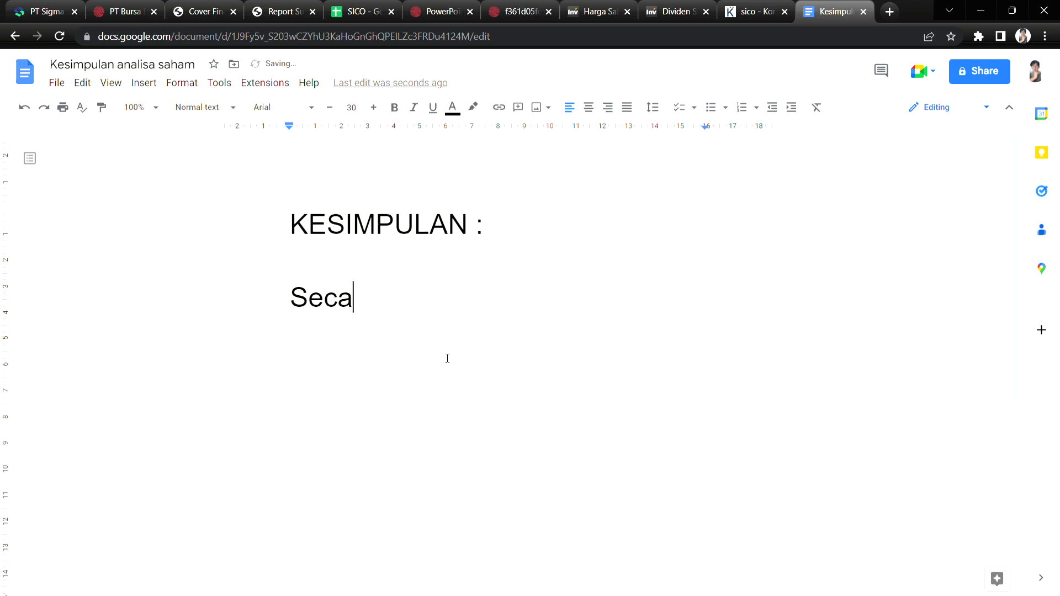
pyautogui.write('ra bisnis ter')
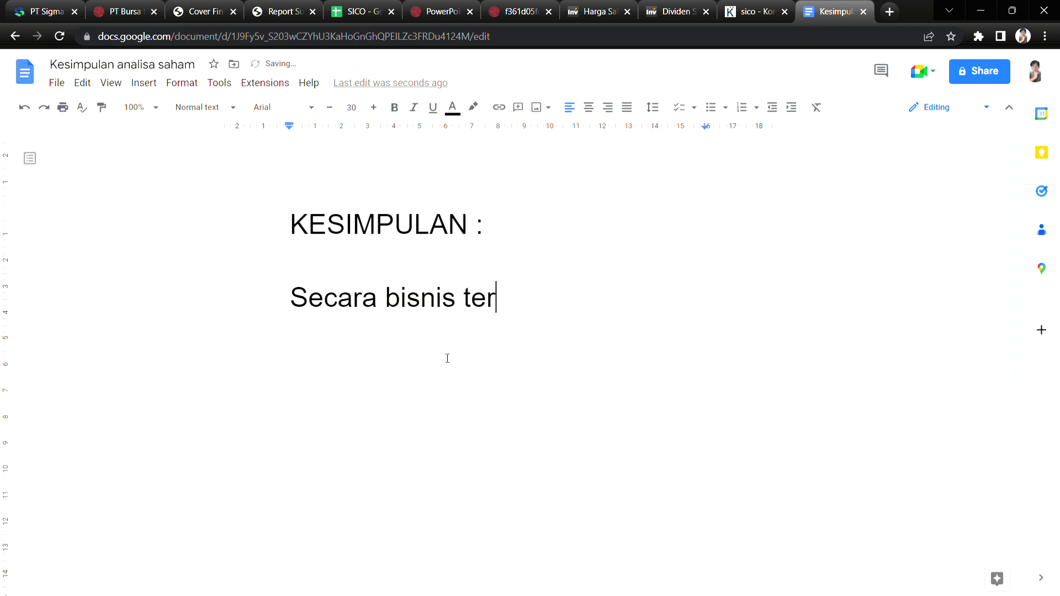
pyautogui.write('gantung dari ')
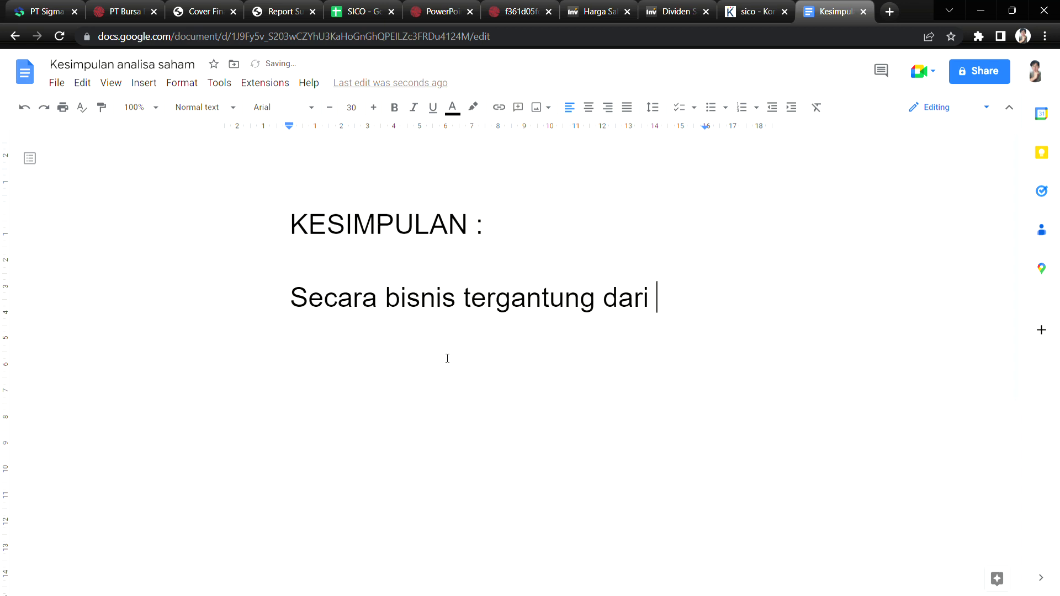
pyautogui.write('bisnis produ')
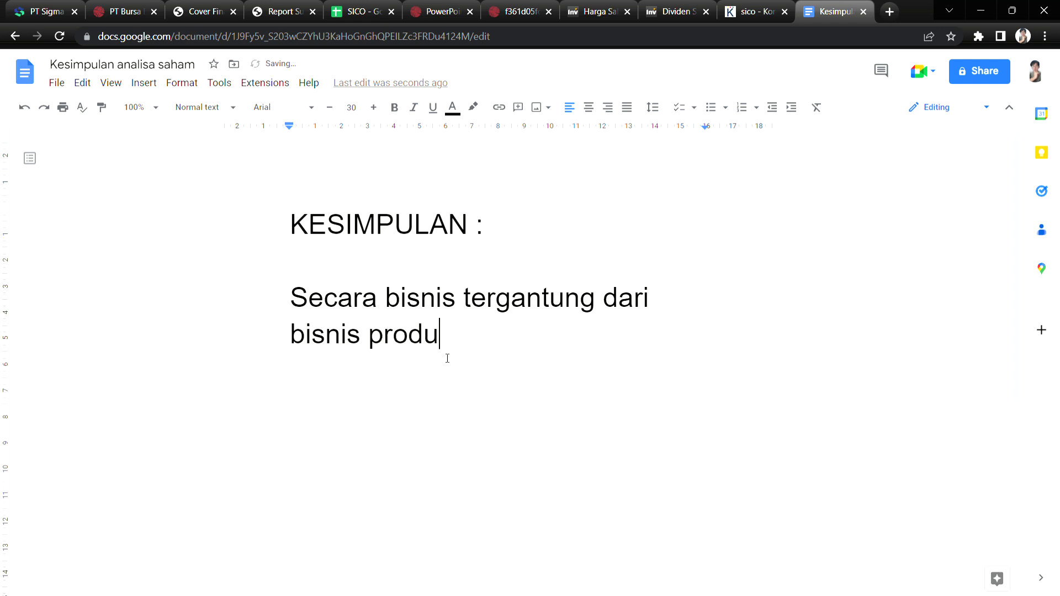
pyautogui.write('ksi minyak ')
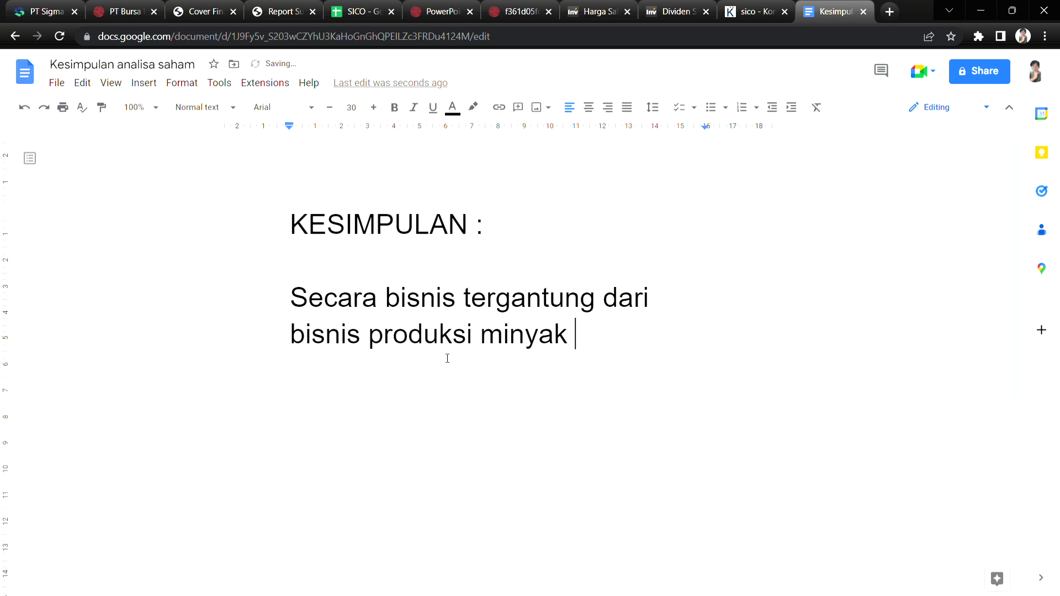
pyautogui.write('dan gas')
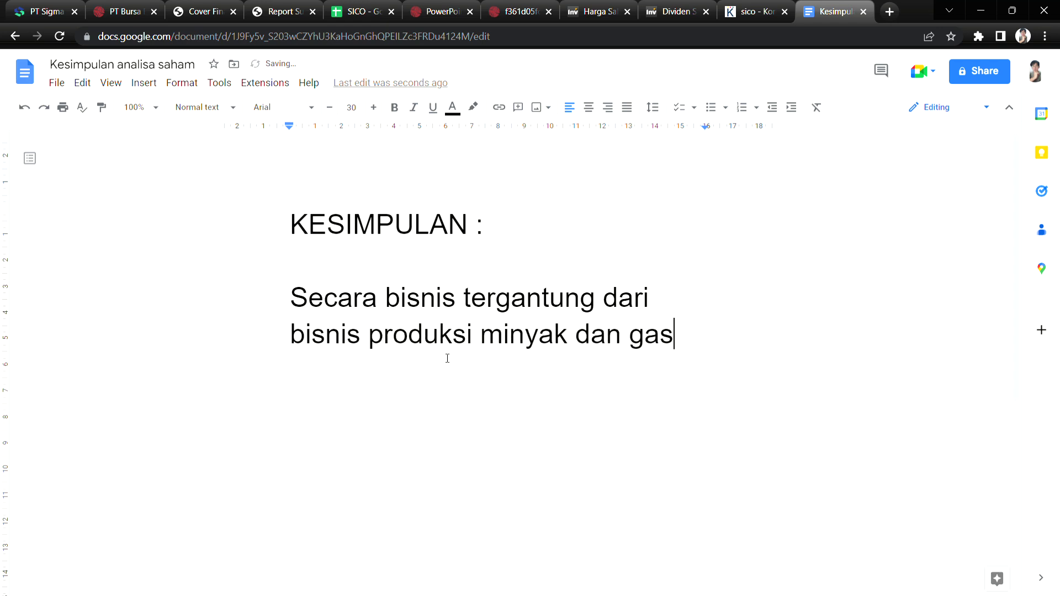
# End the sentence and continue the paragraph with "Jika industri minyak dan gas di Indonesia buruk, SICO juga ikutan buruk.".
pyautogui.write('. Jika p')
pyautogui.press('BackSpace')
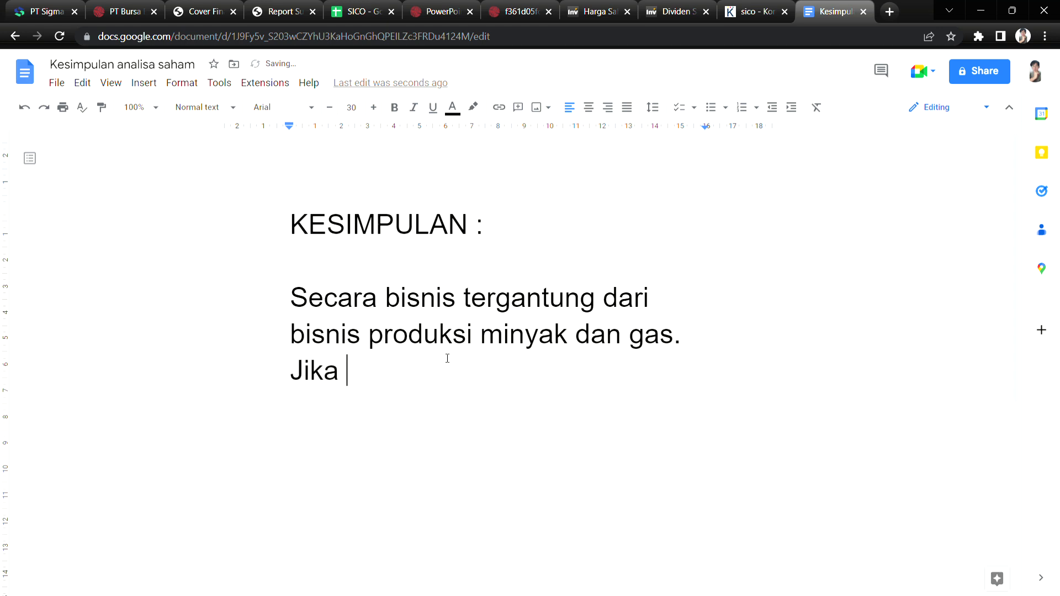
pyautogui.write('industr')
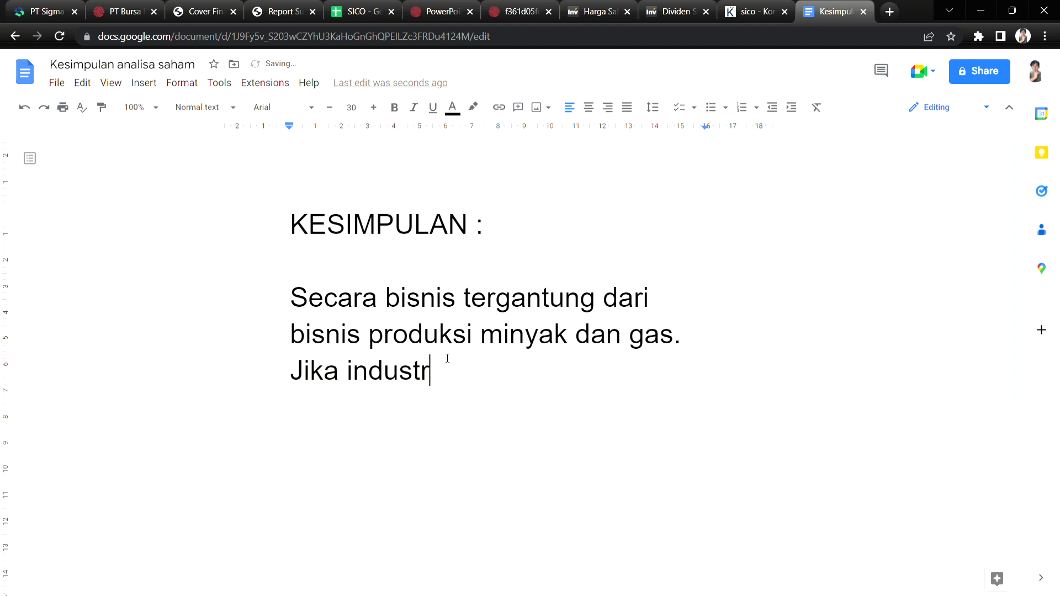
pyautogui.write('i min')
pyautogui.press('BackSpace')
pyautogui.write('inyak dan g')
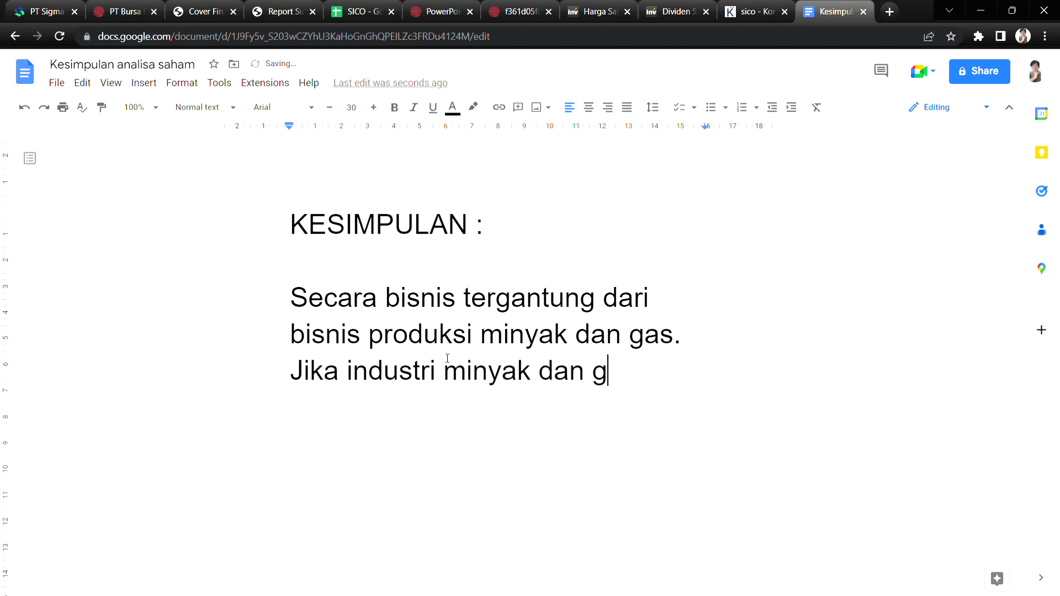
pyautogui.write('as di Indones')
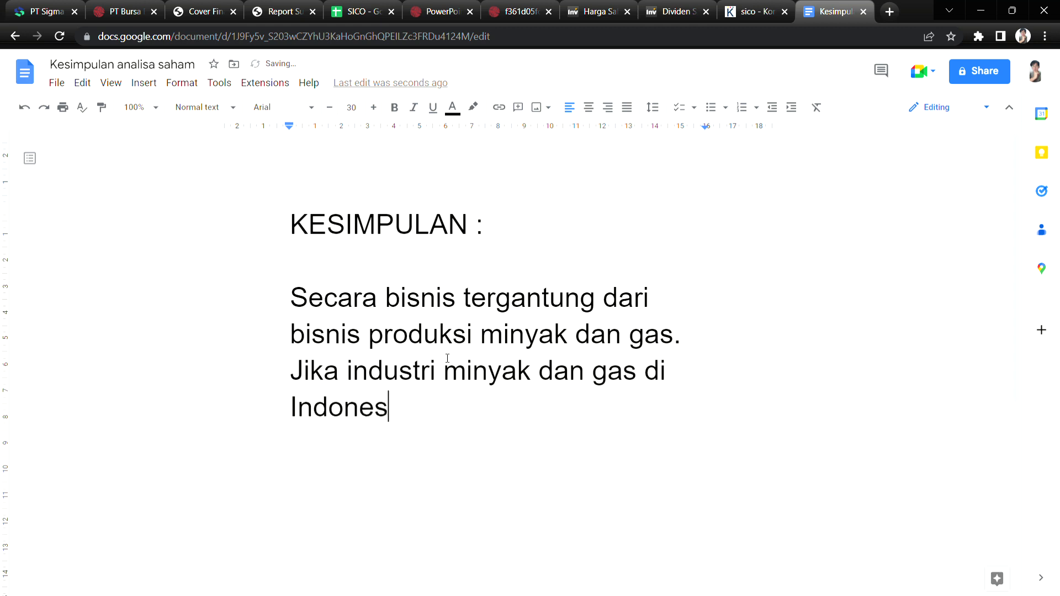
pyautogui.write('ia buruk,')
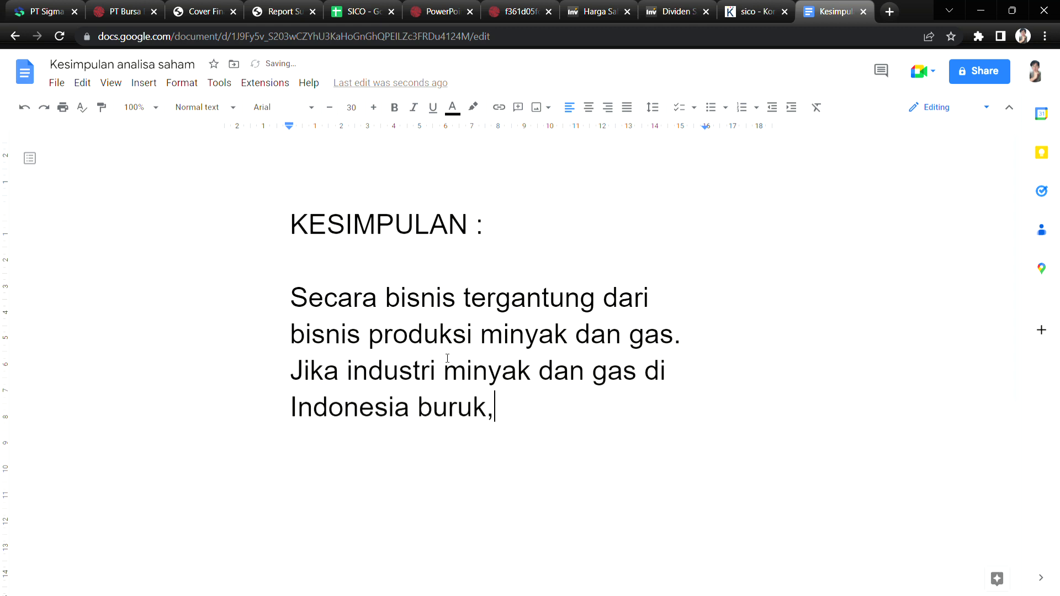
pyautogui.write(' SICO juga i')
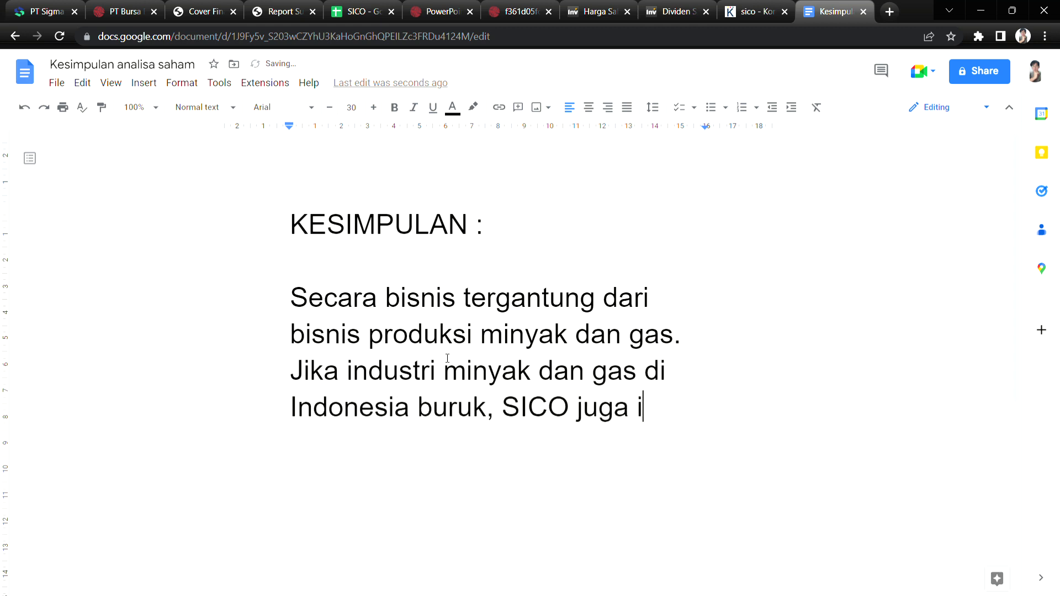
pyautogui.write('kutan butuk')
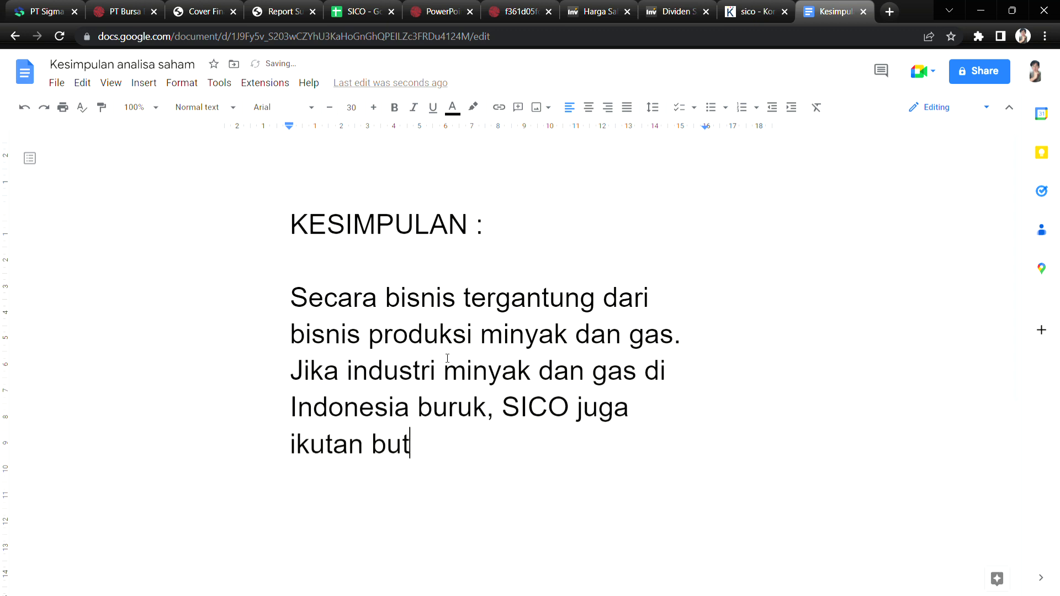
pyautogui.press('BackSpace')
pyautogui.press('BackSpace')
pyautogui.press('BackSpace')
pyautogui.write('ruk.')
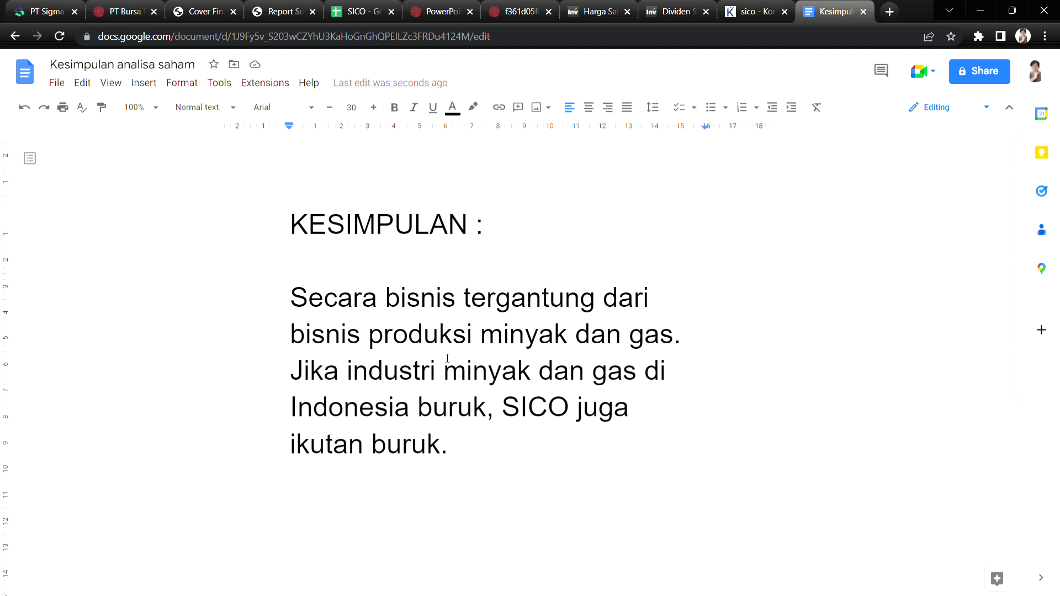
# Add a new paragraph after a blank line reading "Jadi perhatian, Indonesia punya target mayoritas menggunakan kendaraan listrik.".
pyautogui.press('Return')
pyautogui.press('Return')
pyautogui.moveTo(443, 381); pyautogui.dragTo(549, 380)
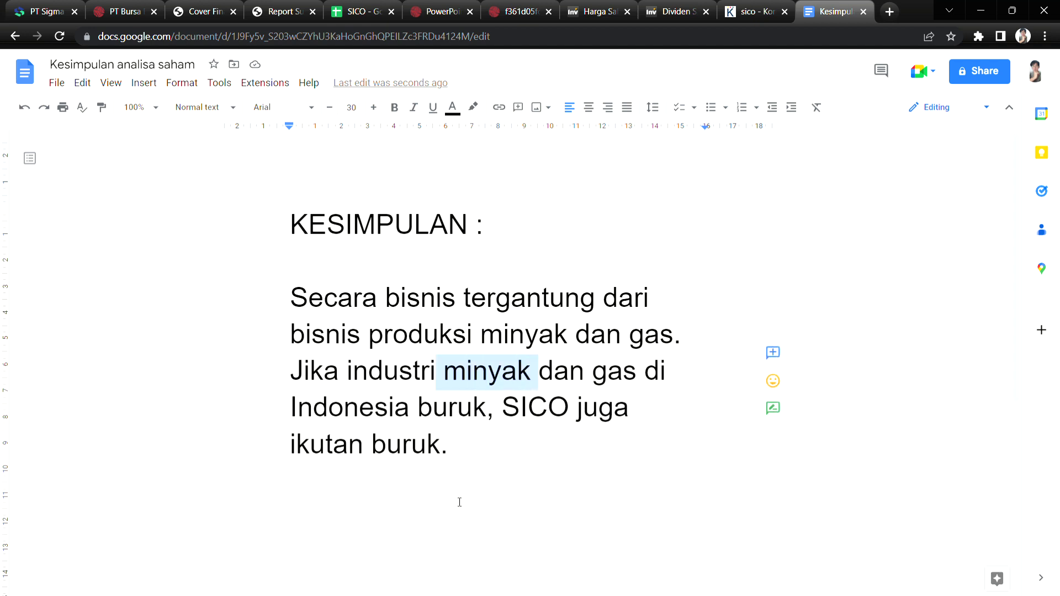
pyautogui.click(367, 524)
pyautogui.write('Jadi perh')
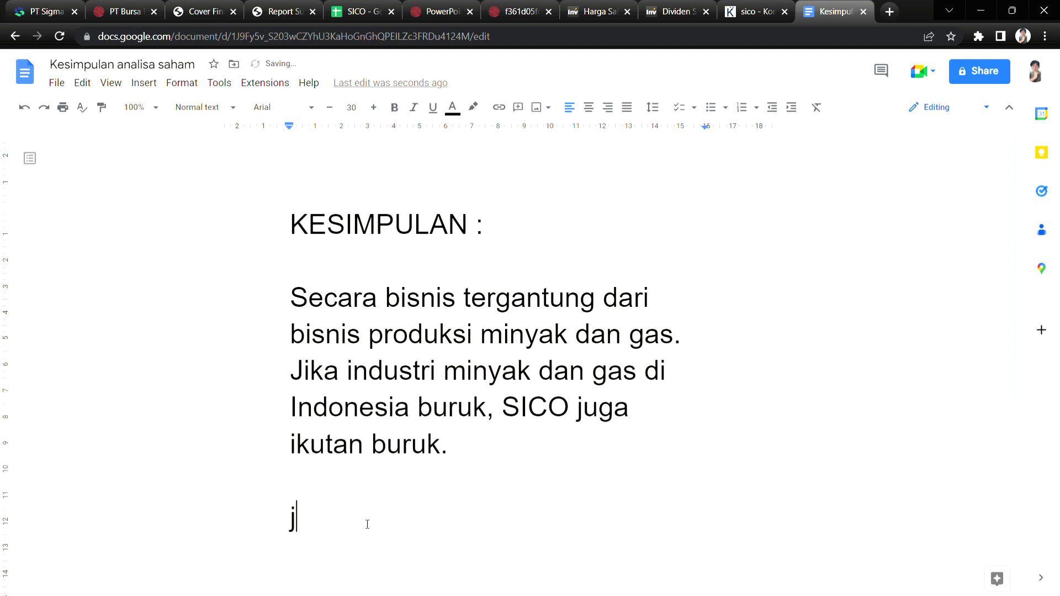
pyautogui.write('ati')
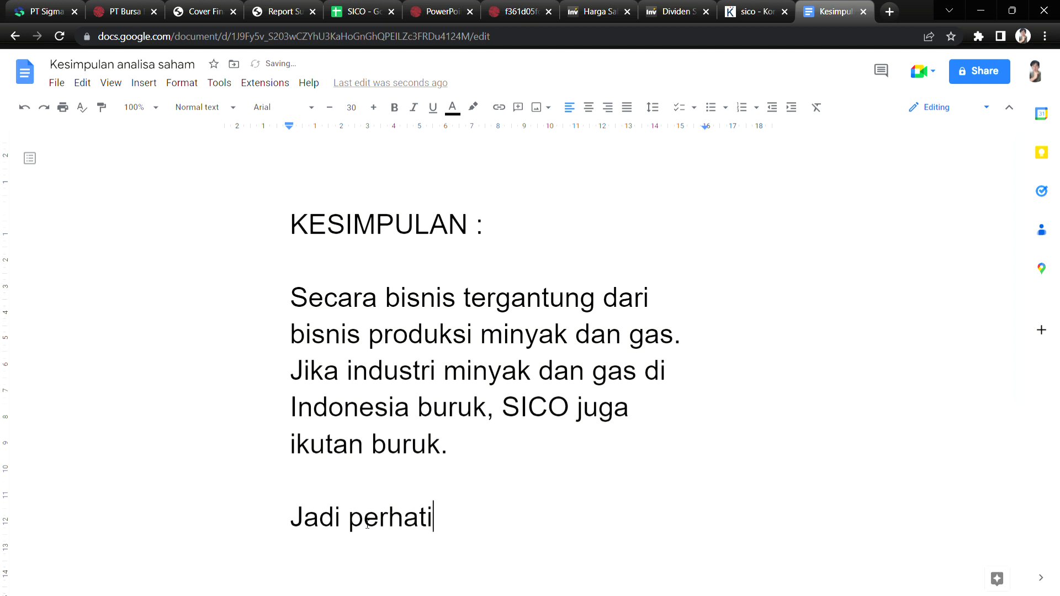
pyautogui.write('an, Indones')
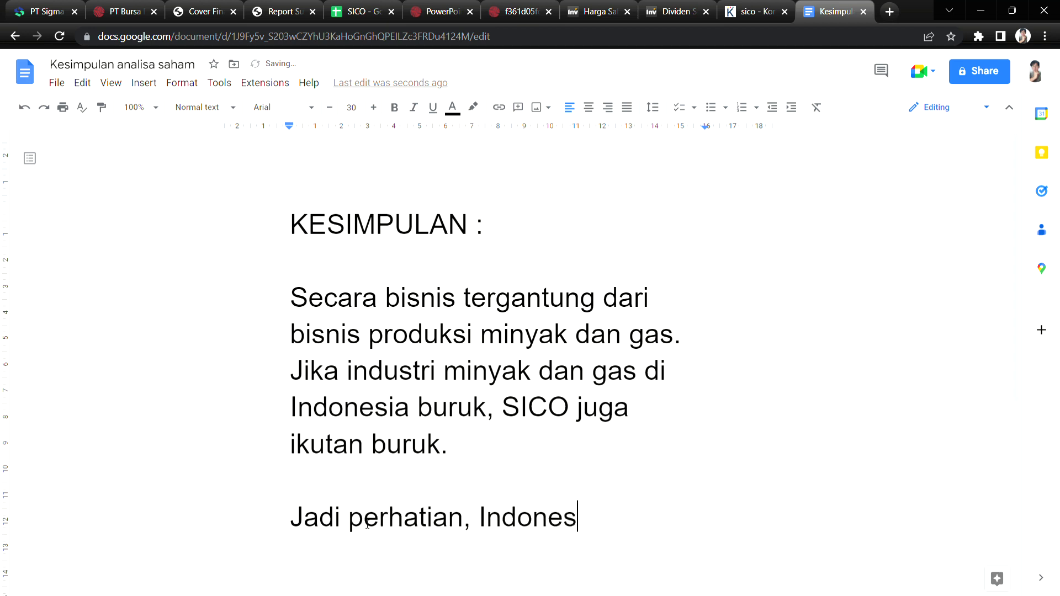
pyautogui.write('ia punya targ')
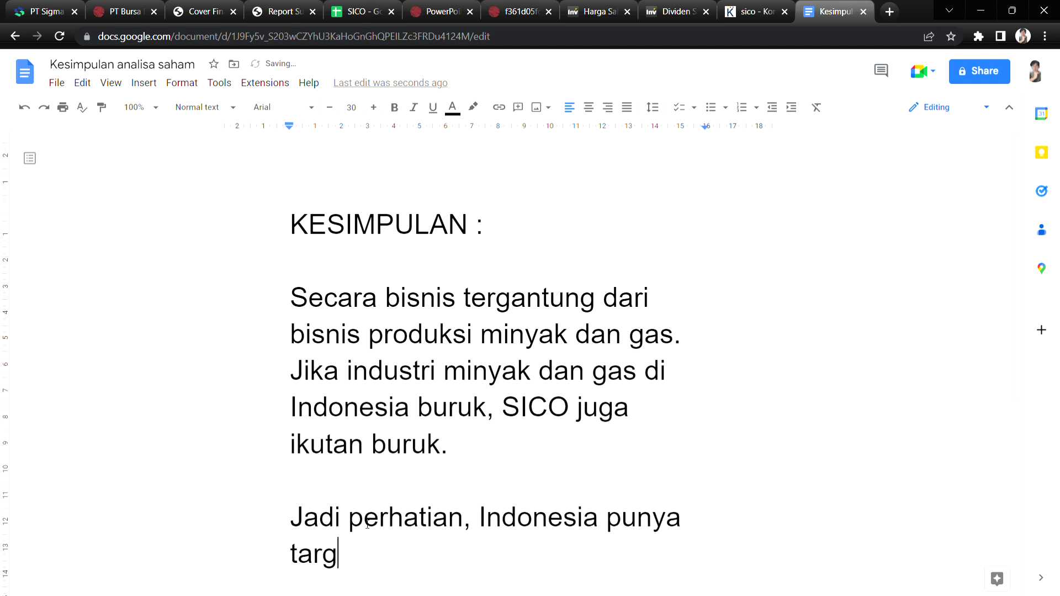
pyautogui.write('et mayo')
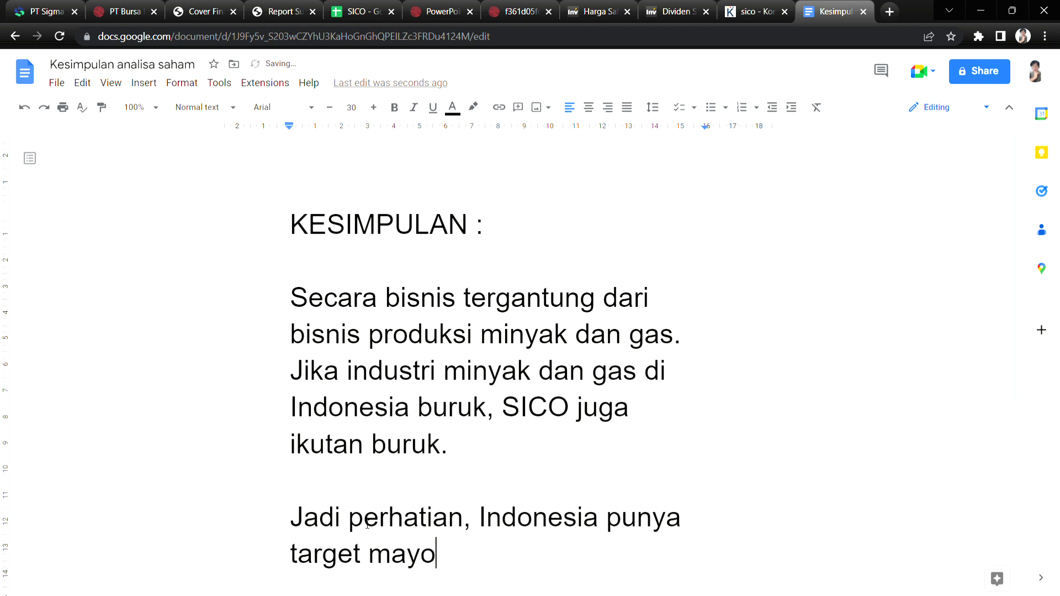
pyautogui.write('ritas menggunakan ')
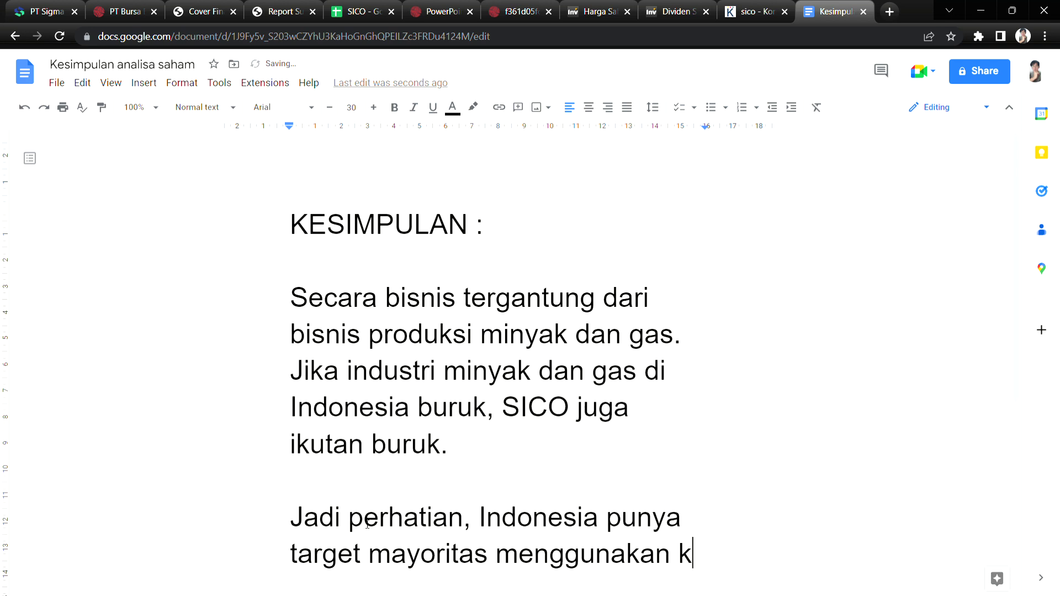
pyautogui.write('kendaraan listrik.')
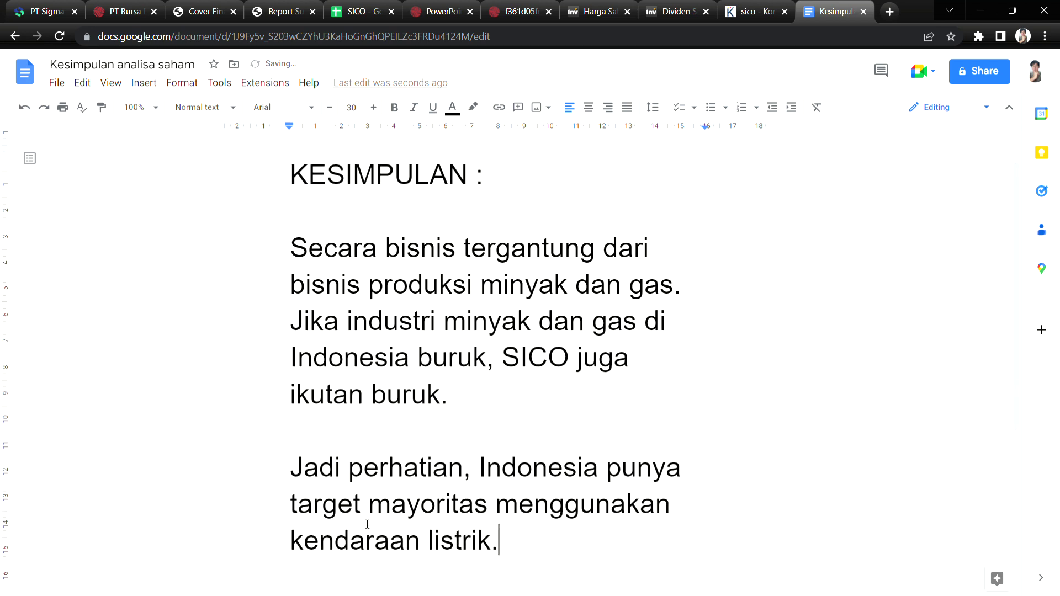
# Add the sentence "SICO ingin beli SPBU." below the electric vehicle paragraph, with SICO in capitals.
pyautogui.press('Return')
pyautogui.press('Return')
pyautogui.write('Sico')
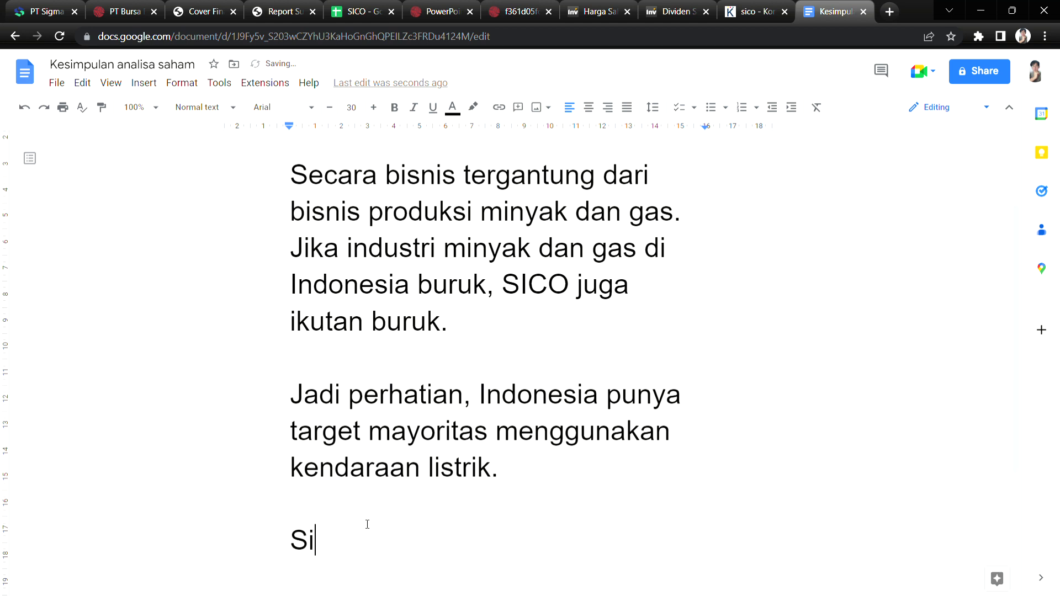
pyautogui.press('BackSpace')
pyautogui.press('BackSpace')
pyautogui.press('BackSpace')
pyautogui.press('BackSpace')
pyautogui.write('C')
pyautogui.press('BackSpace')
pyautogui.write('ICO')
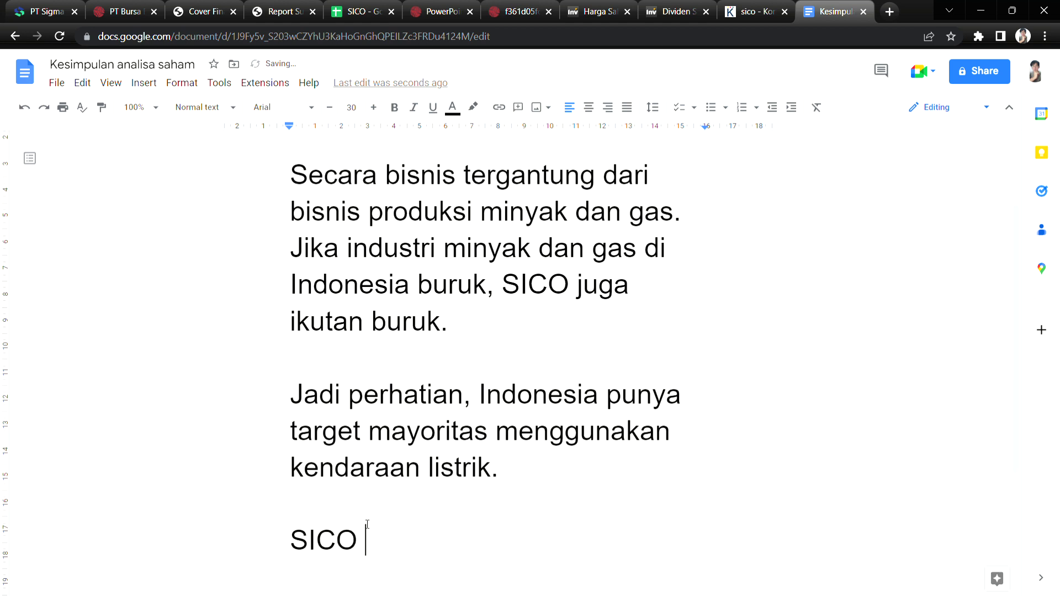
pyautogui.write(' ingin beli ')
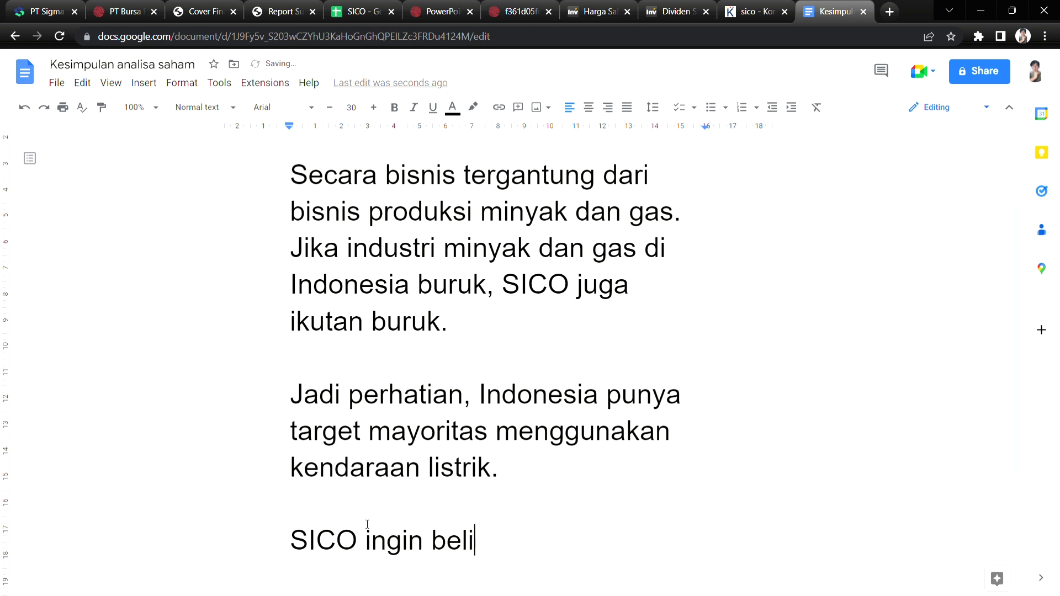
pyautogui.write('SPBU.')
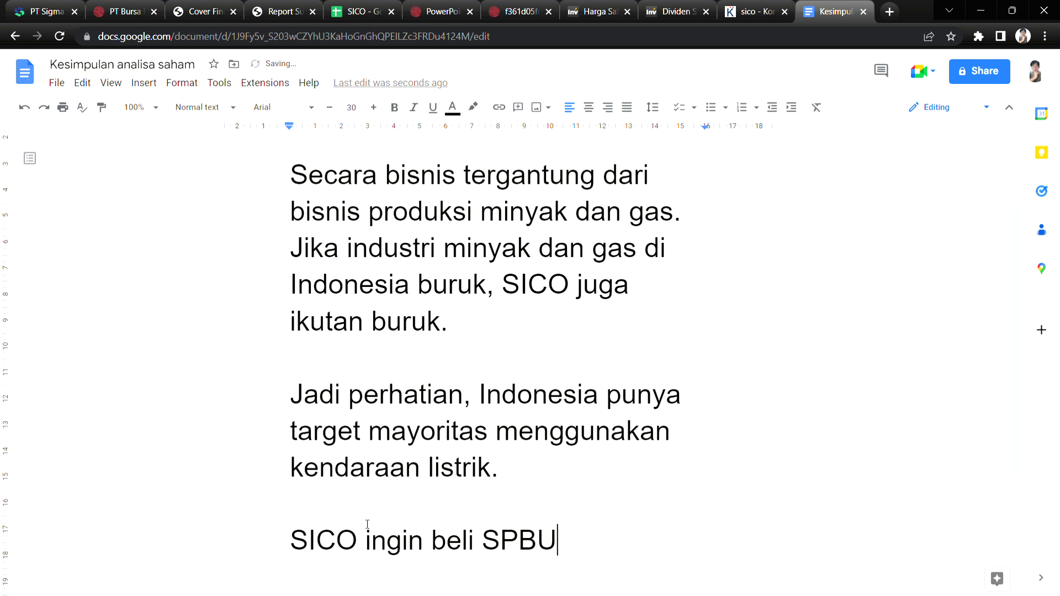
# Remove the blank line above "SICO ingin beli SPBU." and start a new paragraph two lines below it.
pyautogui.click(368, 512)
pyautogui.press('BackSpace')
pyautogui.moveTo(537, 536); pyautogui.dragTo(626, 527)
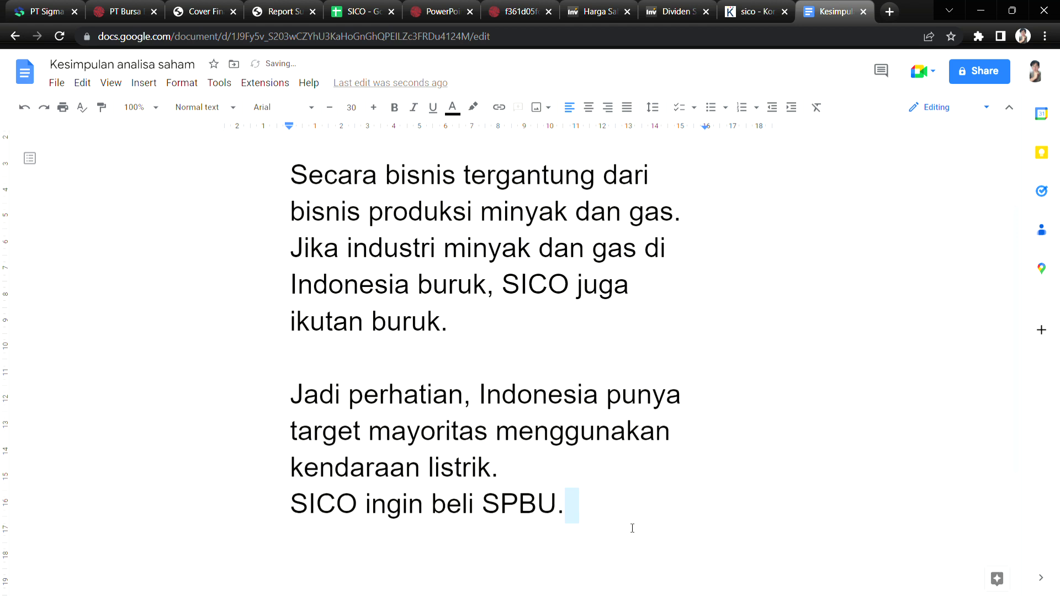
pyautogui.click(608, 512)
pyautogui.press('Return')
pyautogui.press('Return')
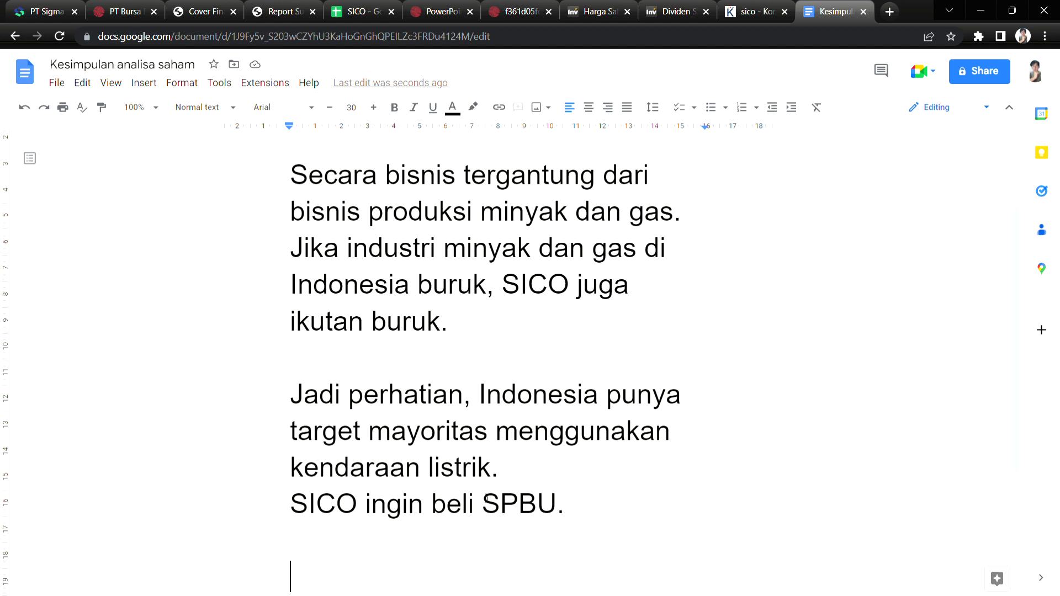
# Reread the written conclusion, comparing the electric vehicle target and SPBU purchase with the statement on the oil and gas industry.
pyautogui.click(408, 505)
pyautogui.click(501, 503)
pyautogui.press('Right')
pyautogui.press('Right')
pyautogui.click(490, 255)
pyautogui.click(623, 248)
pyautogui.click(600, 500)
pyautogui.press('Return')
pyautogui.press('Return')
pyautogui.moveTo(319, 469); pyautogui.dragTo(476, 470)
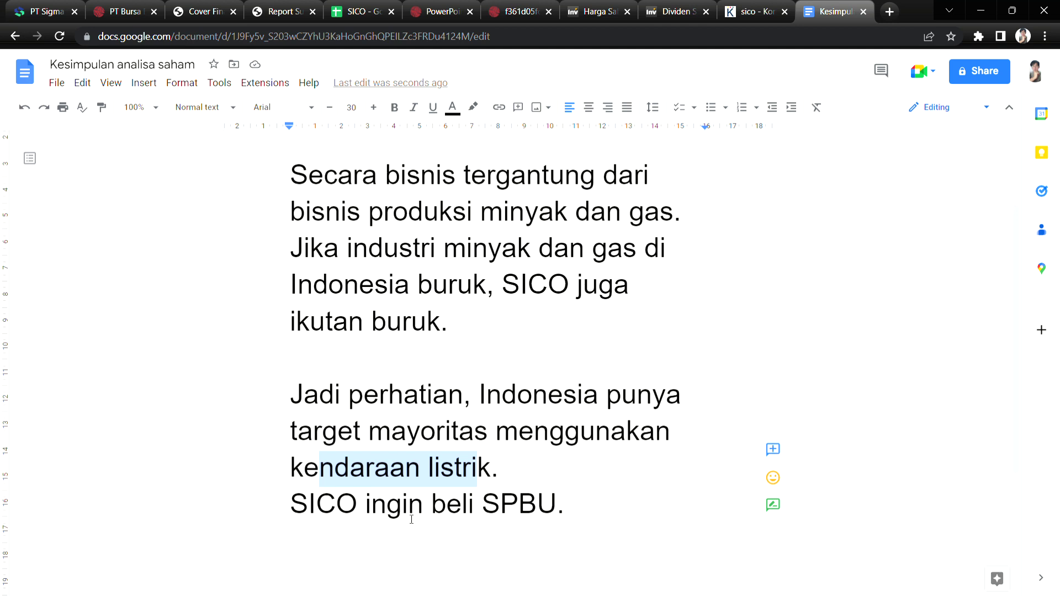
pyautogui.moveTo(336, 503); pyautogui.dragTo(528, 506)
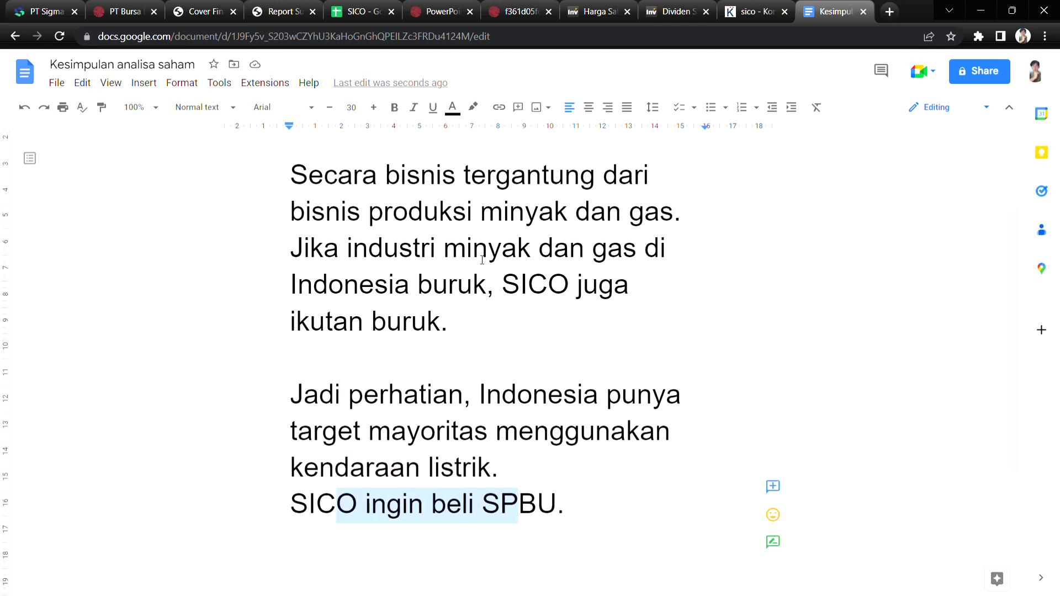
pyautogui.moveTo(467, 251); pyautogui.dragTo(500, 251)
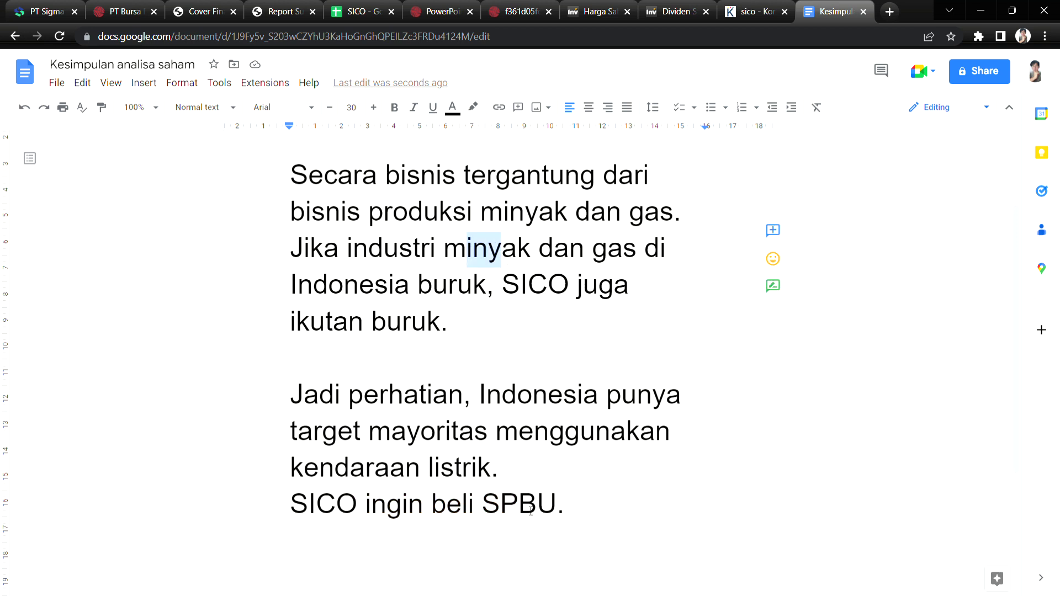
pyautogui.click(466, 574)
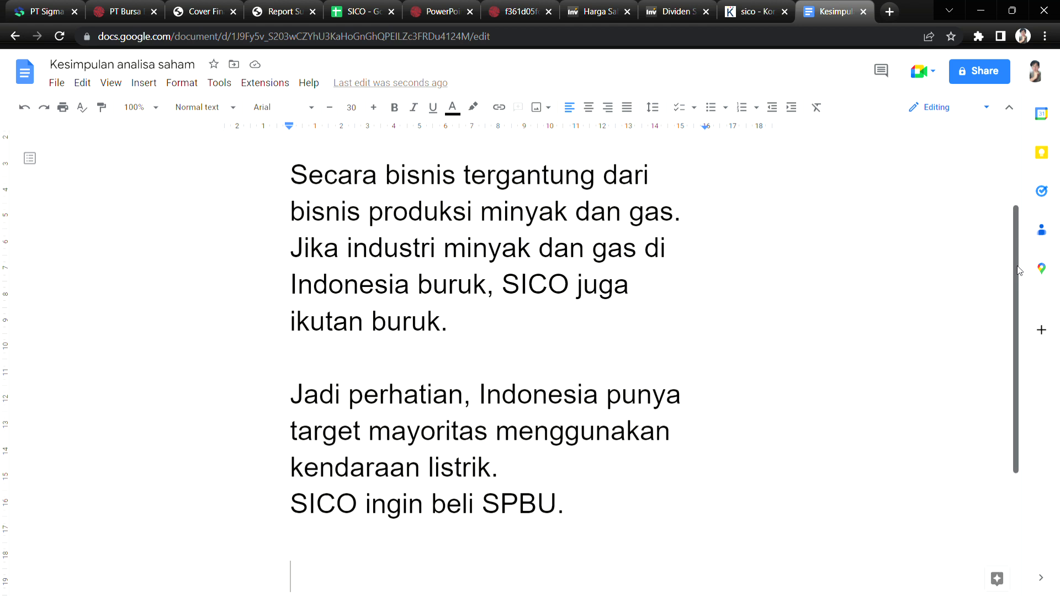
pyautogui.scroll(2, 1020, 208)
pyautogui.scroll(-4, 1021, 208)
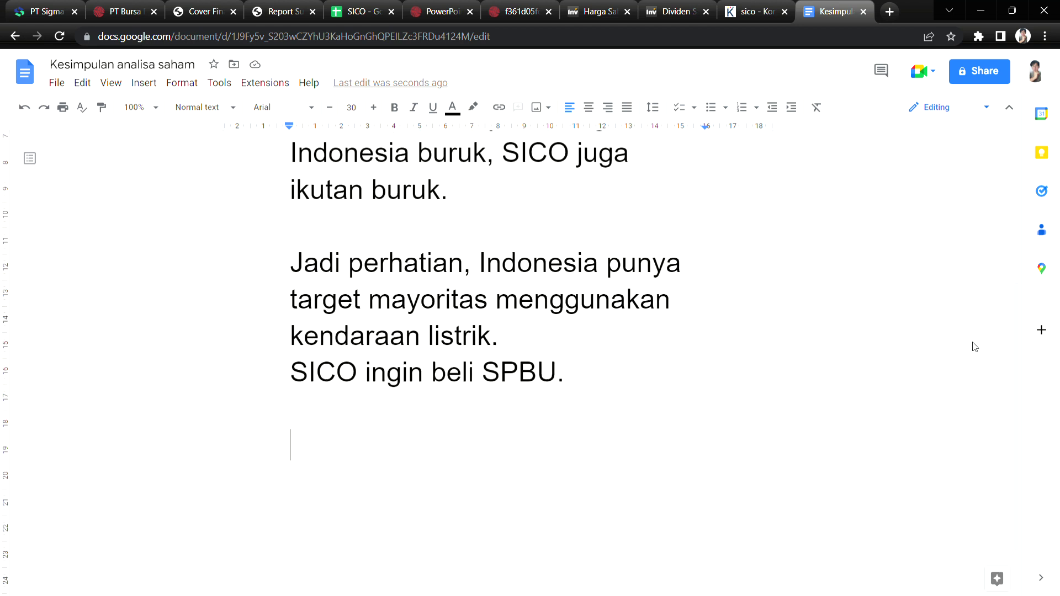
pyautogui.moveTo(1014, 304); pyautogui.dragTo(1028, 332)
pyautogui.scroll(2, 1021, 243)
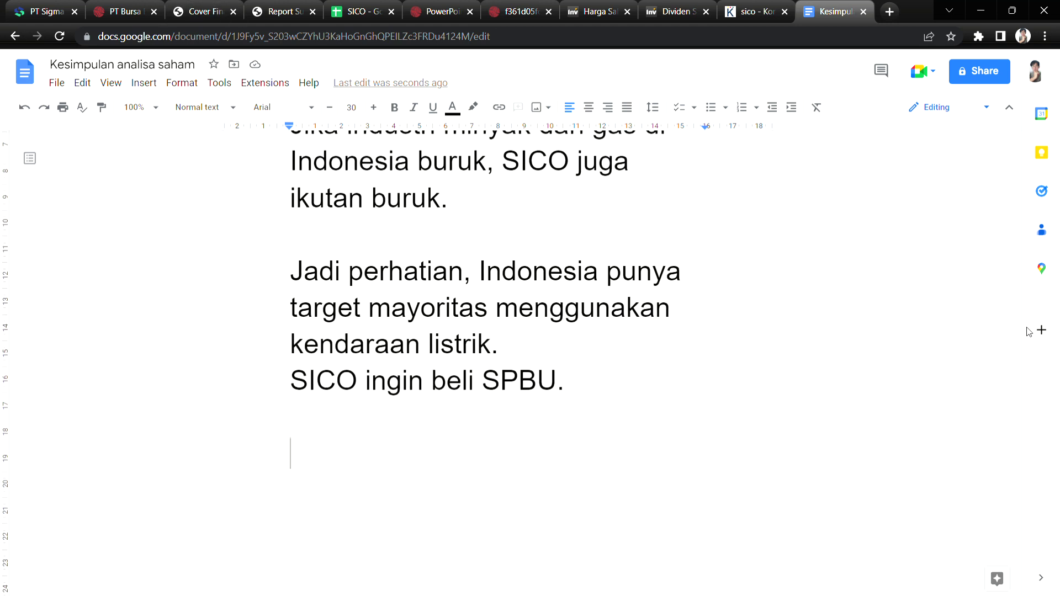
# Add the paragraph "Secara keuangan sehat, utang kecil, kas banyak." to the conclusion, followed by a blank line and a new paragraph.
pyautogui.write('Secara kua')
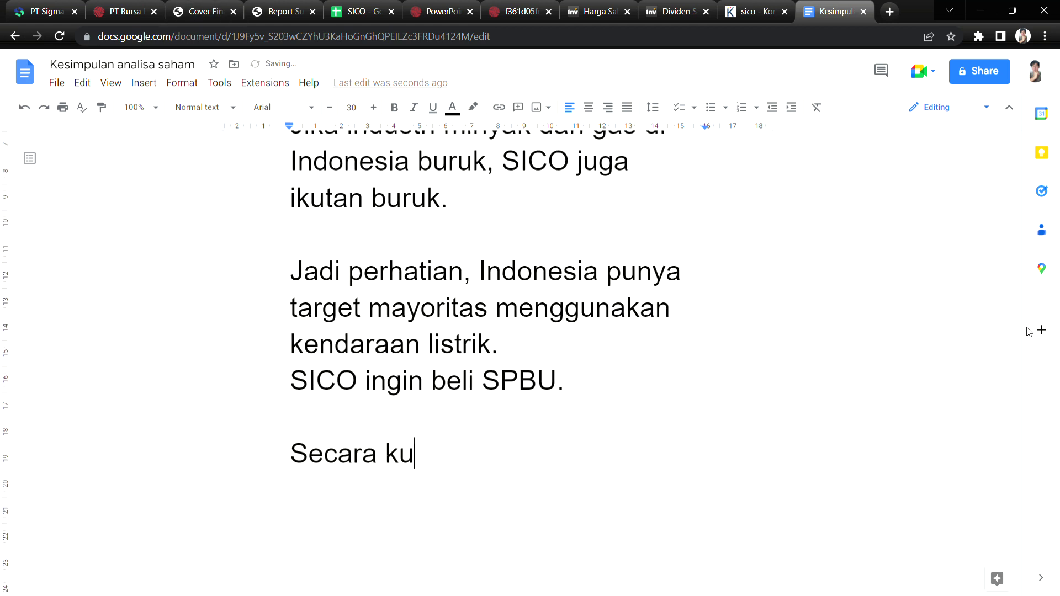
pyautogui.press('BackSpace')
pyautogui.press('BackSpace')
pyautogui.write('euangan s')
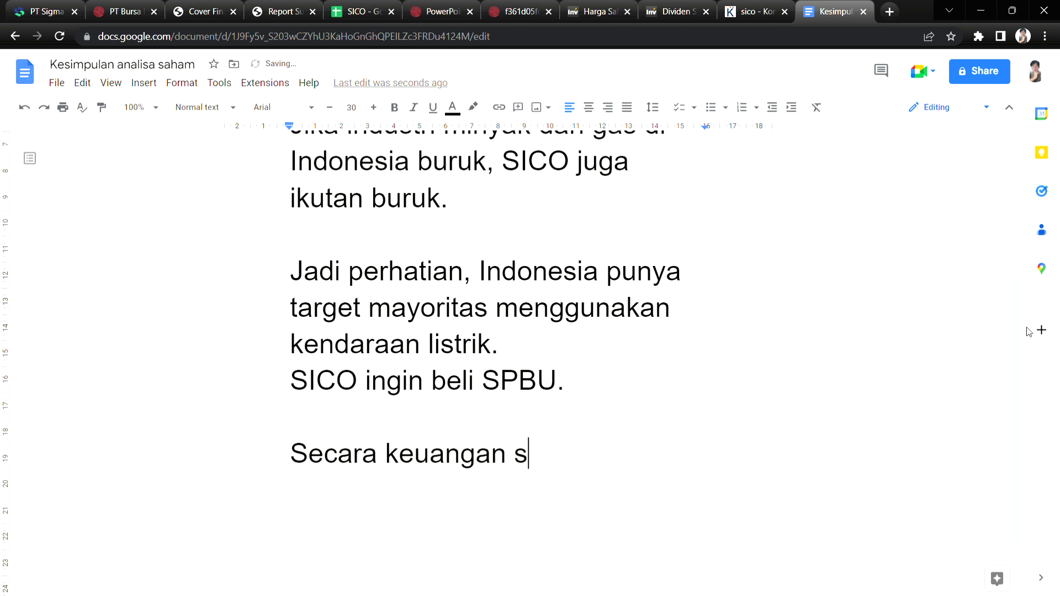
pyautogui.write('ehat, utang ')
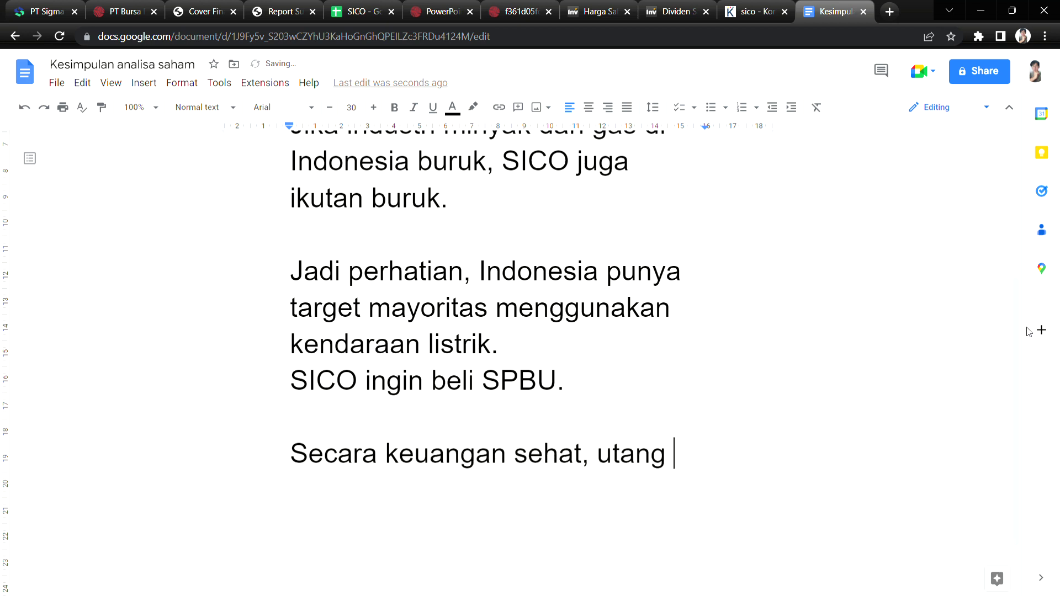
pyautogui.write('kecil, kas ba')
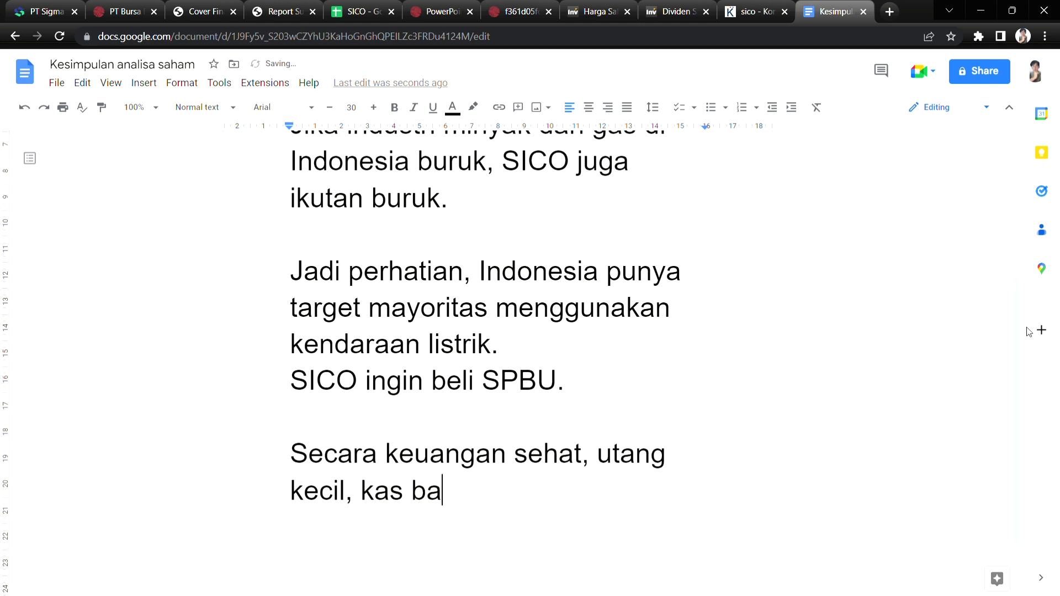
pyautogui.write('nyak.')
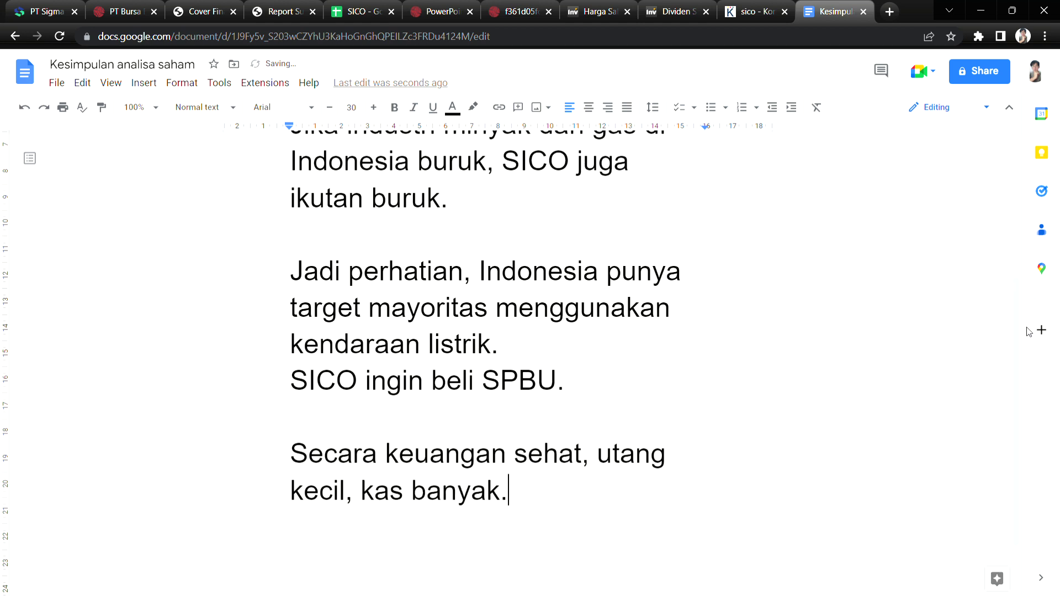
pyautogui.press('Return')
pyautogui.press('Return')
# Review the SICO spreadsheet's valuation notes, the Investing.com price chart and the other open sources, then return to the conclusion document.
pyautogui.click(308, 7)
pyautogui.click(358, 11)
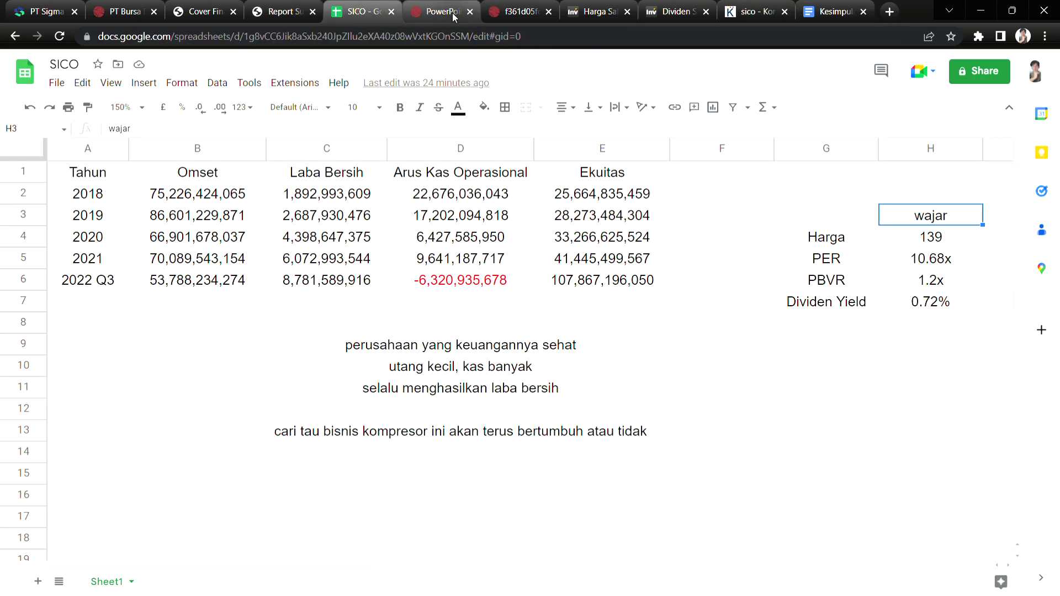
pyautogui.click(444, 12)
pyautogui.click(522, 10)
pyautogui.click(443, 9)
pyautogui.click(500, 5)
pyautogui.click(604, 6)
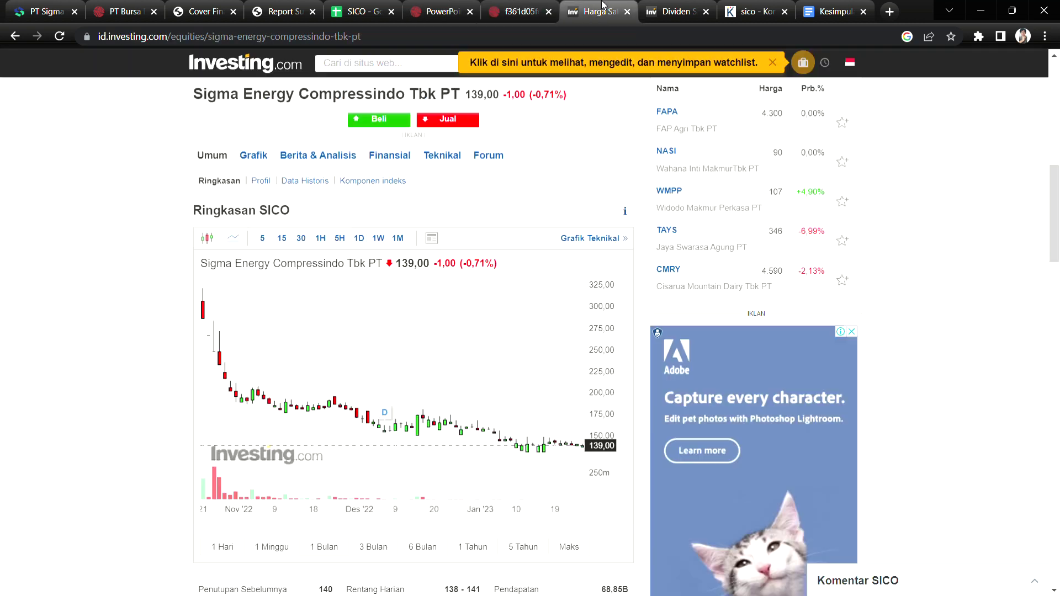
pyautogui.click(688, 7)
pyautogui.click(752, 10)
pyautogui.click(830, 10)
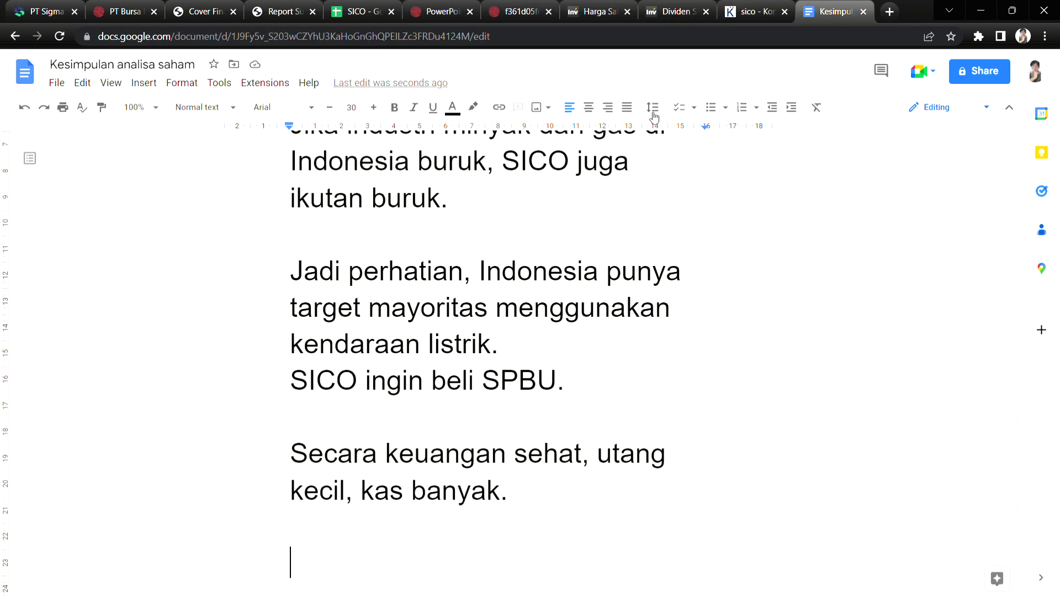
# Write the line "Valuasi harga saham : Wajar" below the financial health paragraph and start a new paragraph two lines below it.
pyautogui.write('C')
pyautogui.press('BackSpace')
pyautogui.write('Valu')
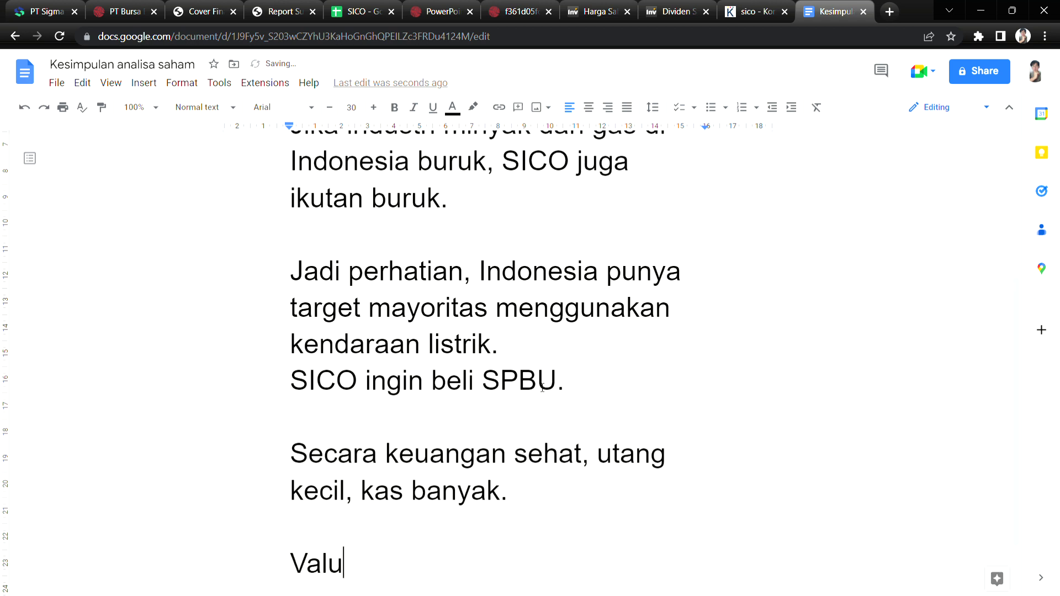
pyautogui.write('asi harga sahgam')
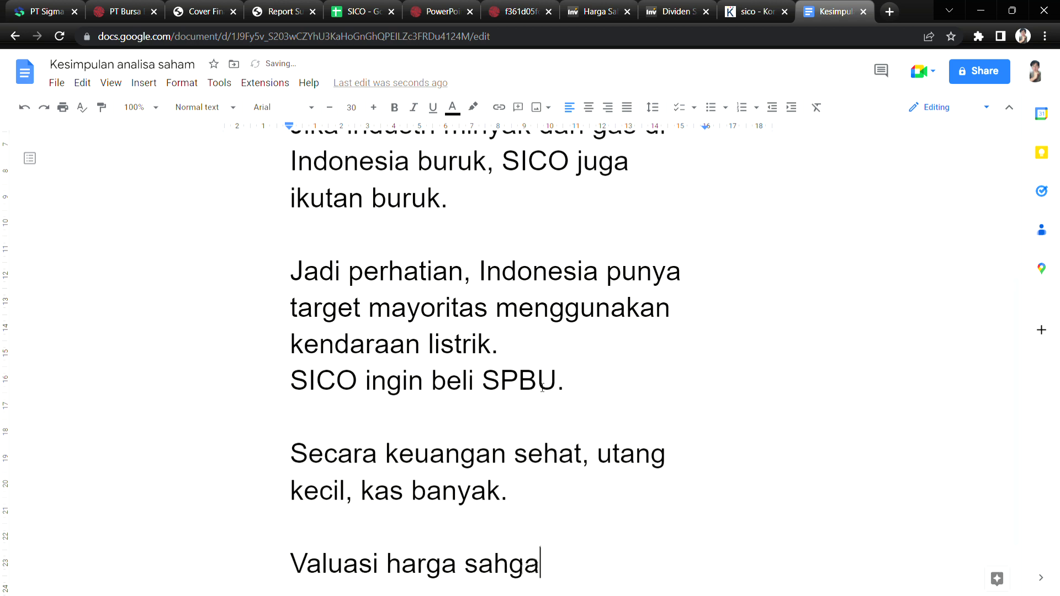
pyautogui.press('BackSpace')
pyautogui.press('BackSpace')
pyautogui.press('BackSpace')
pyautogui.write('am : Wajar')
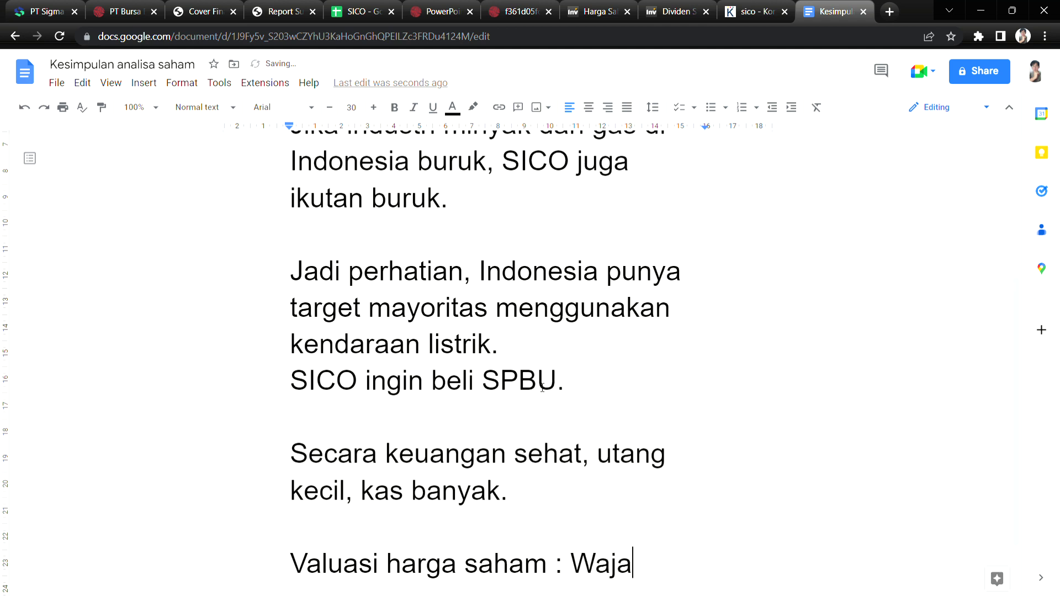
pyautogui.press('Return')
pyautogui.press('Return')
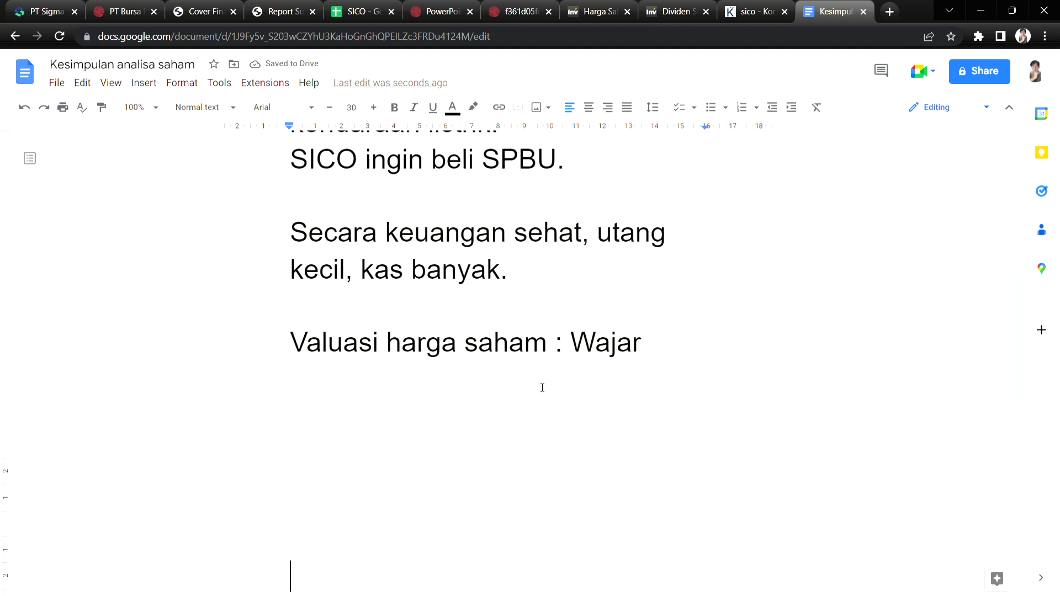
# Write the revenue target "Target omset secara medium bertumbuh 10% di tahun 2023" below the valuation line.
pyautogui.write('t')
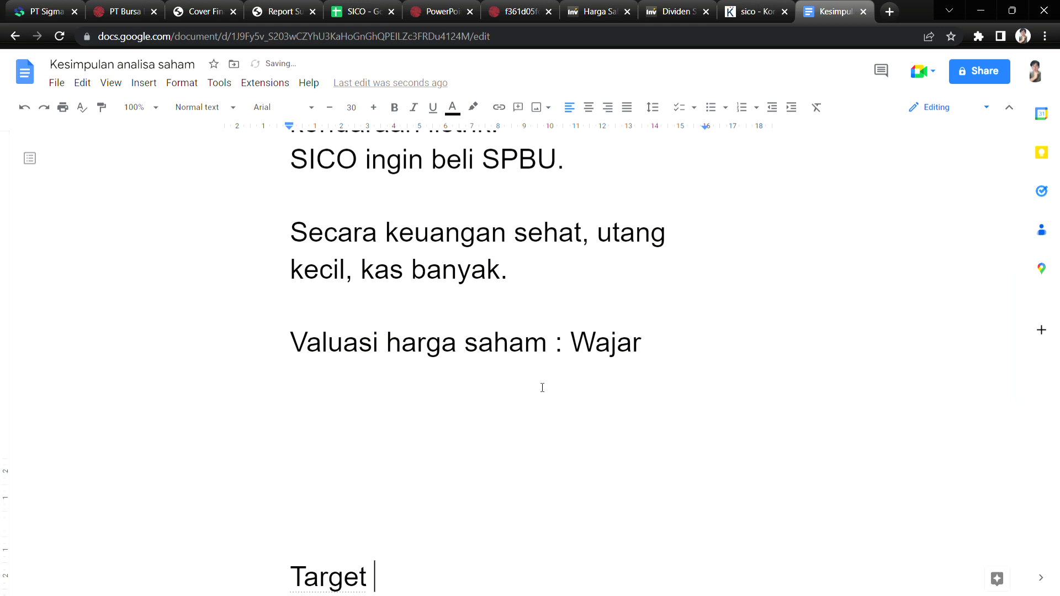
pyautogui.write('arget ommset')
pyautogui.press('BackSpace')
pyautogui.press('BackSpace')
pyautogui.press('BackSpace')
pyautogui.press('BackSpace')
pyautogui.write('et')
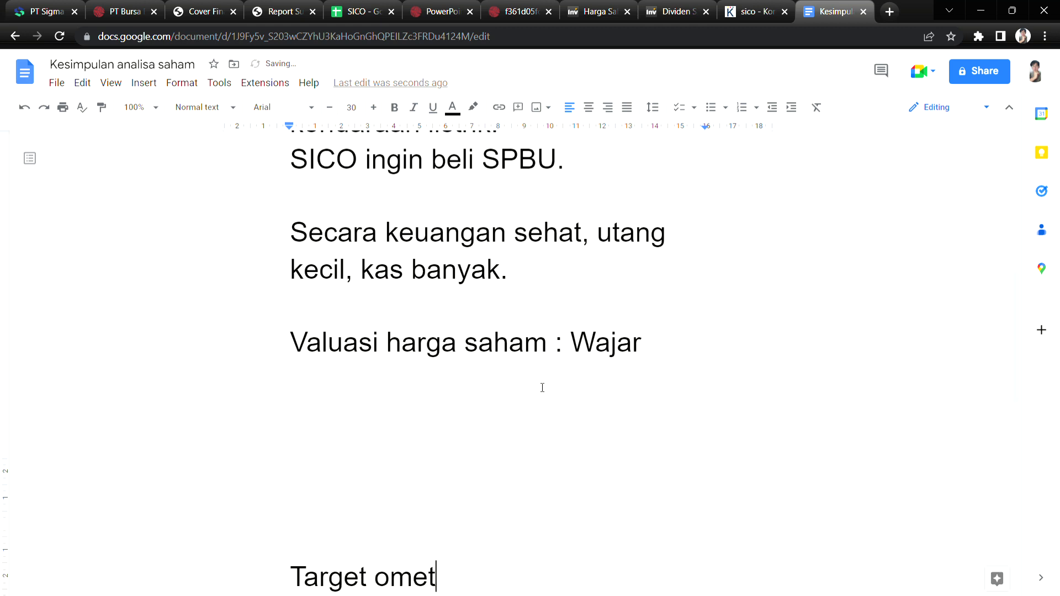
pyautogui.press('BackSpace')
pyautogui.press('BackSpace')
pyautogui.press('BackSpace')
pyautogui.write('set secara medi')
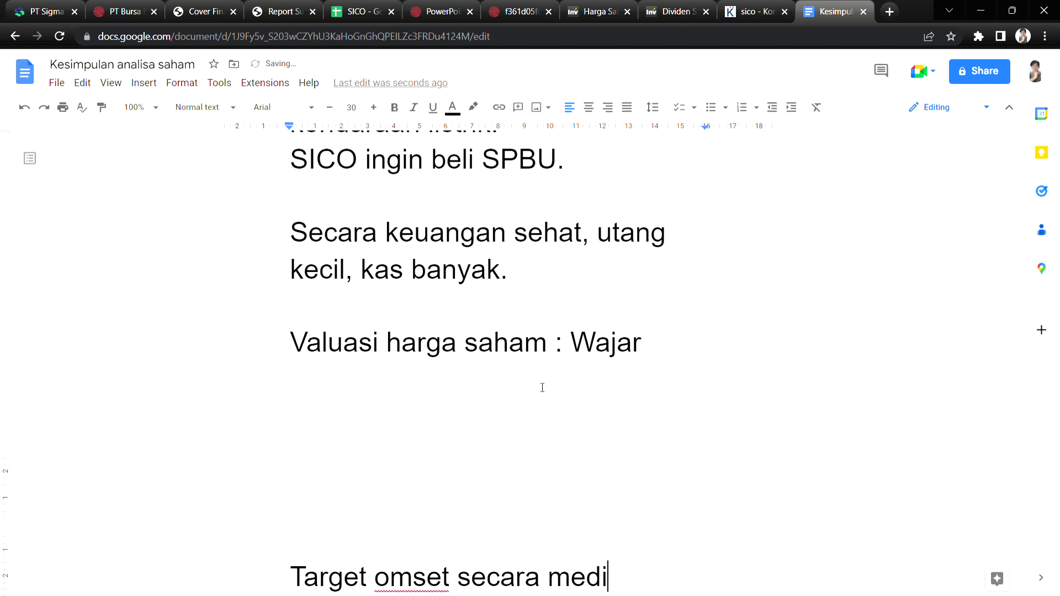
pyautogui.write('um bertumbuh ')
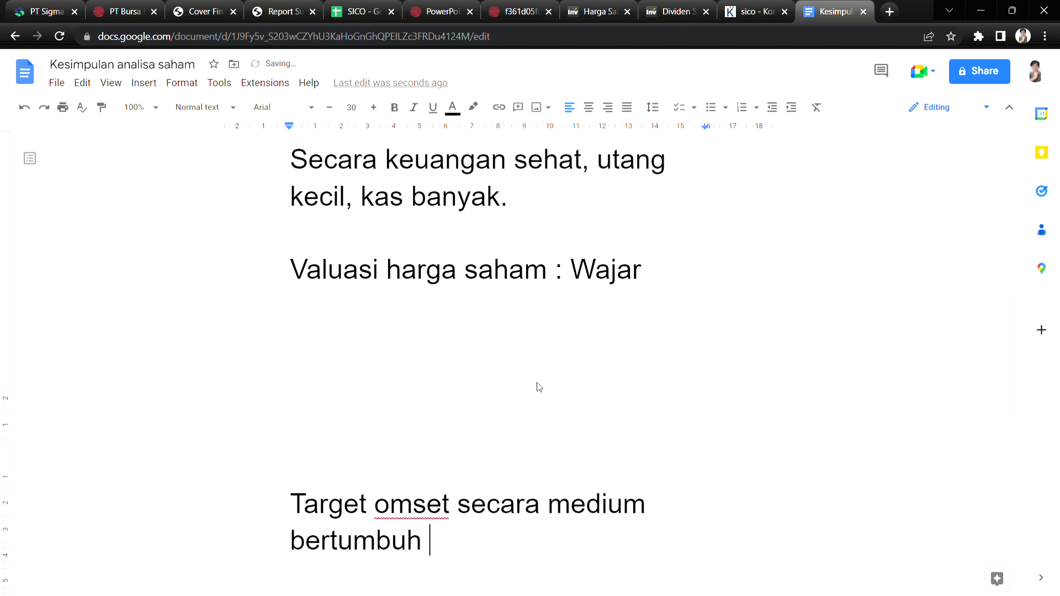
pyautogui.write('10% d')
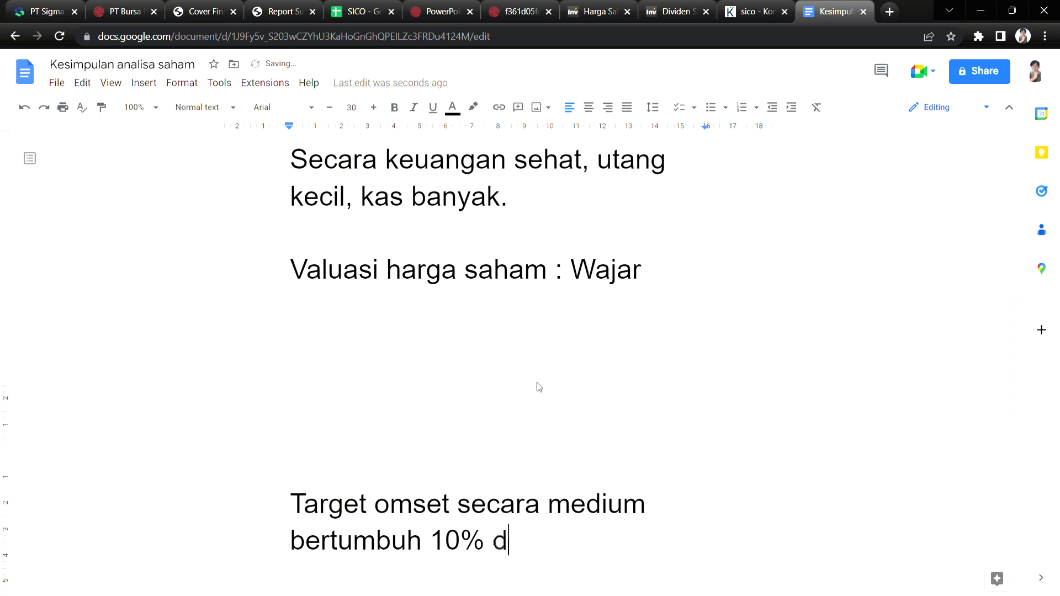
pyautogui.write('i tahun 2023')
# Continue the revenue target sentence with ", target laba bertumbuh 10-20% di tahun 2023." and start a new paragraph after a blank line.
pyautogui.write(', ')
pyautogui.write('target lab')
pyautogui.write('a ')
pyautogui.write('bertum')
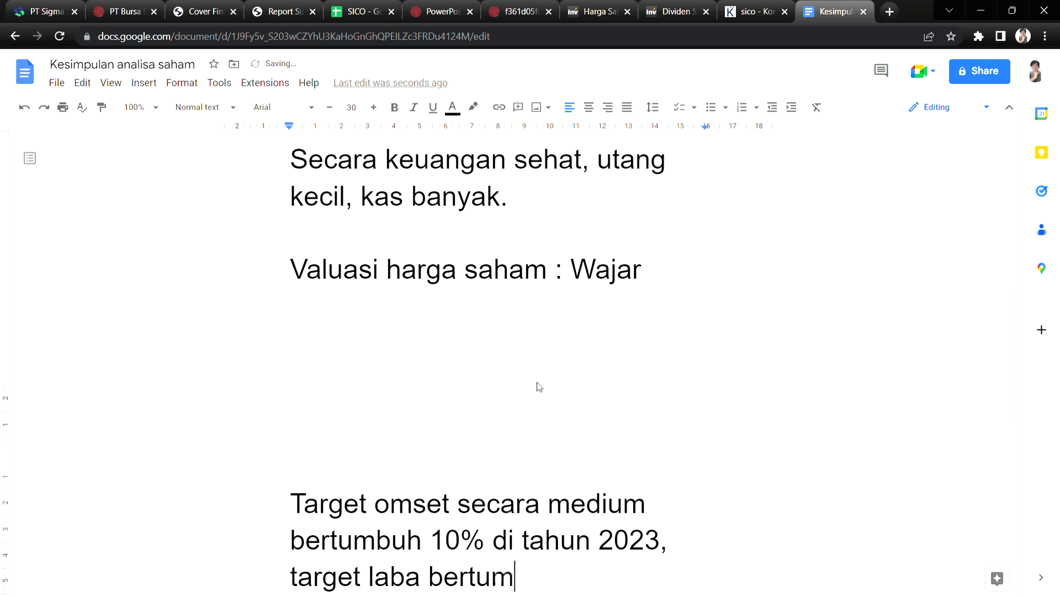
pyautogui.write('buh 10-2')
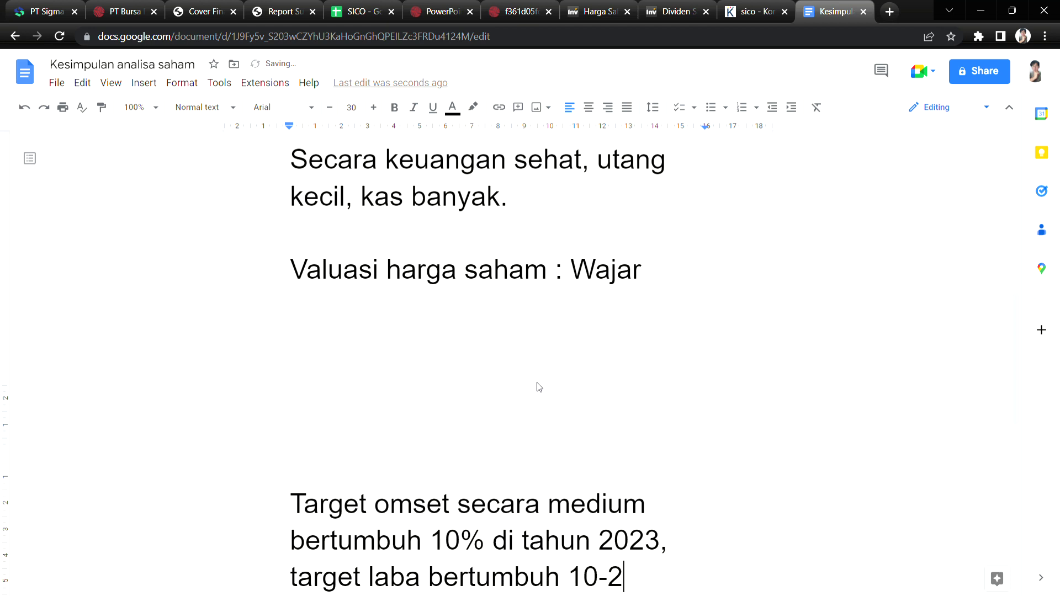
pyautogui.write('0% di ')
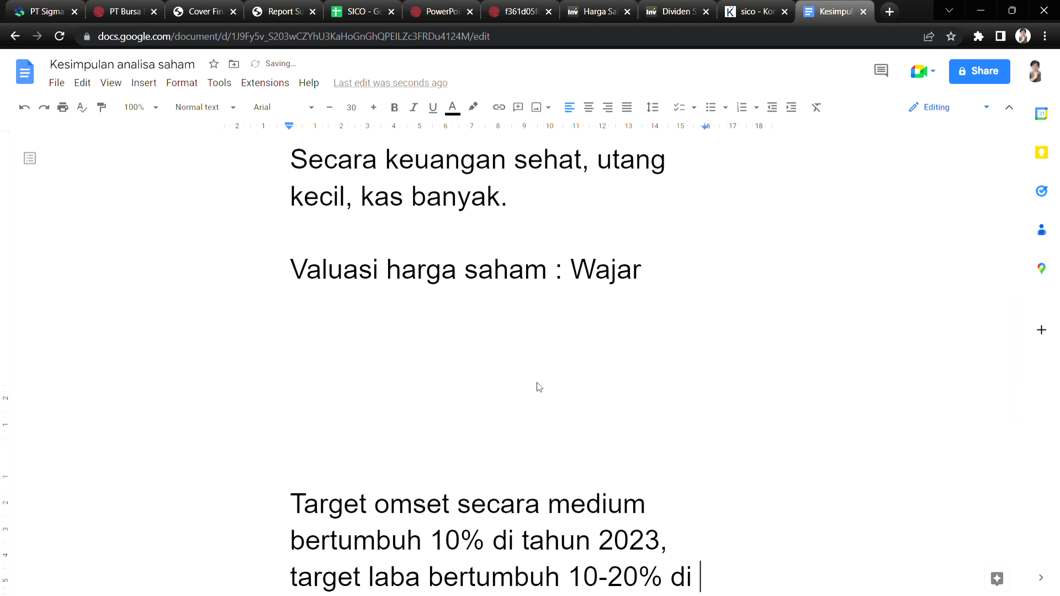
pyautogui.write('tahun 2023.')
pyautogui.press('Return')
pyautogui.press('Return')
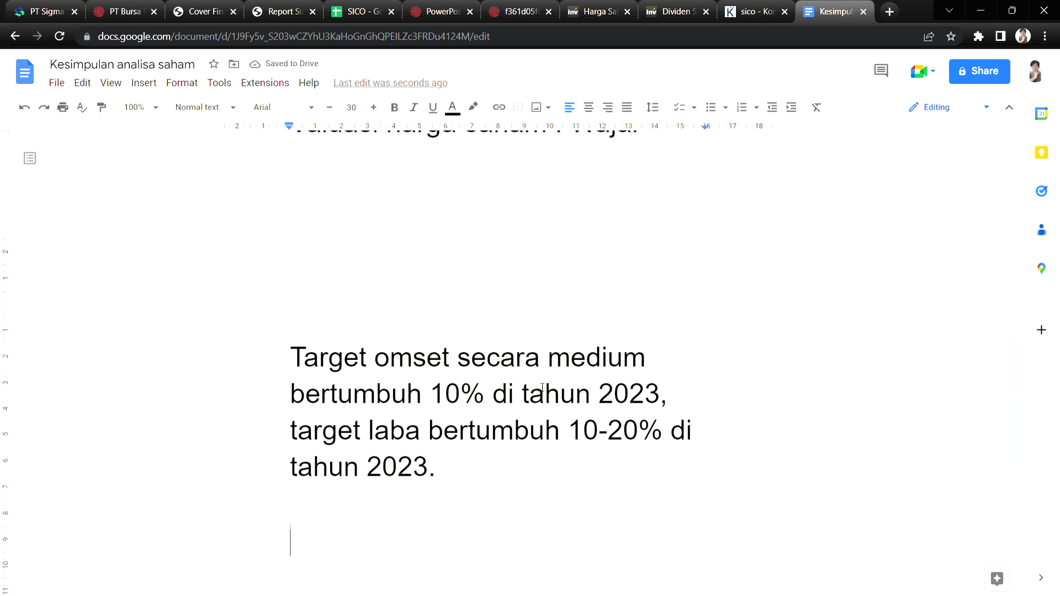
# Add the question "Layak Investasi?" below the growth targets and start the line directly beneath it.
pyautogui.write('Layak Invest')
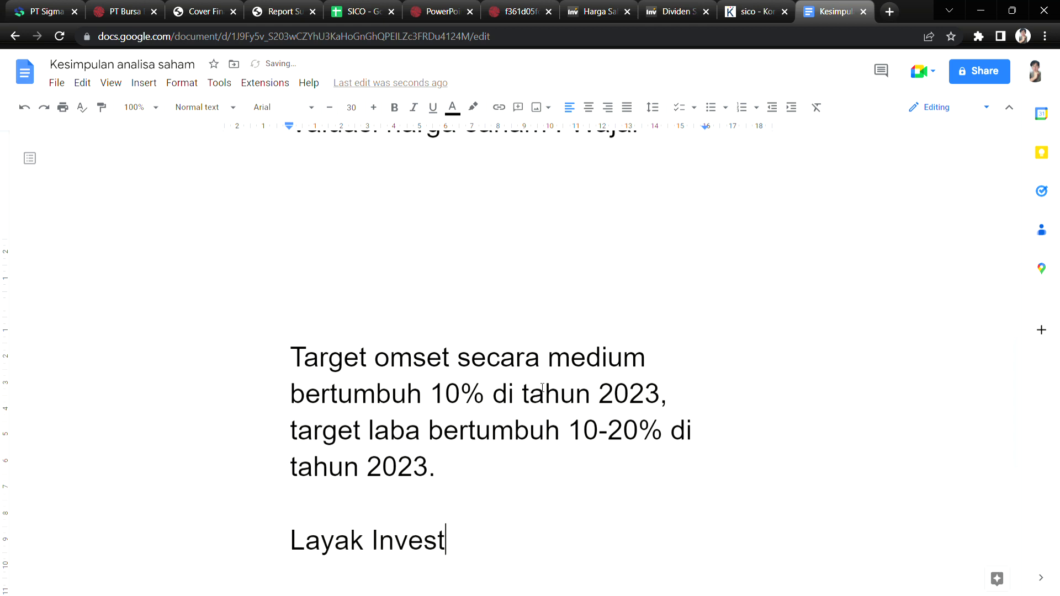
pyautogui.write('asi?')
pyautogui.press('Return')
pyautogui.press('Return')
pyautogui.press('BackSpace')
# Answer the investment question with "Iya, untuk jangka pendek." and start a new line.
pyautogui.write('iYA')
pyautogui.press('BackSpace')
pyautogui.press('BackSpace')
pyautogui.press('BackSpace')
pyautogui.write('IYa')
pyautogui.press('BackSpace')
pyautogui.press('BackSpace')
pyautogui.press('BackSpace')
pyautogui.write('u')
pyautogui.press('BackSpace')
pyautogui.write('ya, untuk ka')
pyautogui.press('BackSpace')
pyautogui.press('BackSpace')
pyautogui.write('jangka pendek.')
pyautogui.press('Return')
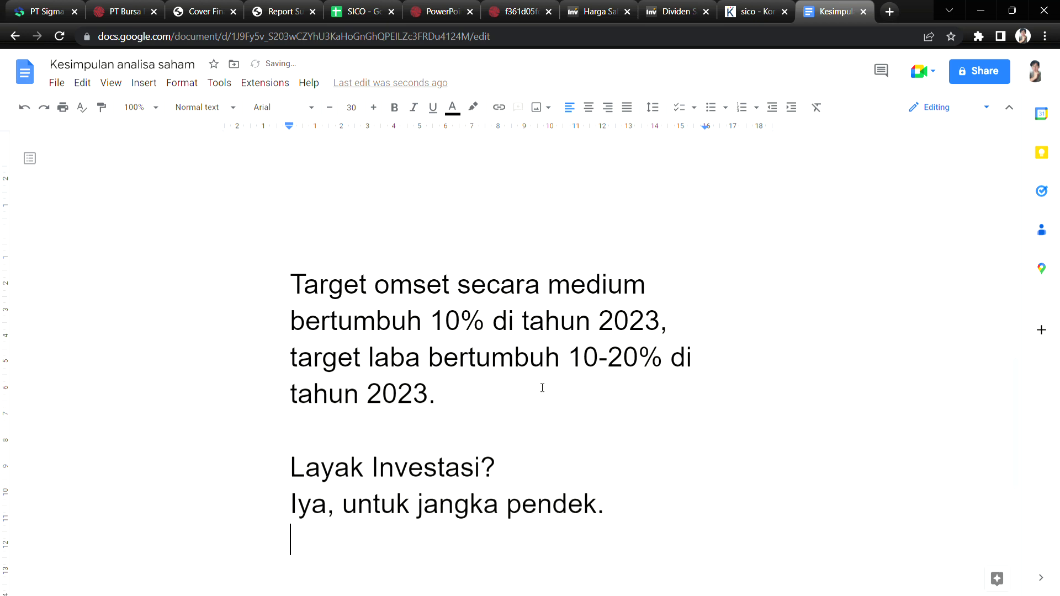
# Add the line "Kalau jangka panjang, tidak." to the investment answer and start a new paragraph after a blank line.
pyautogui.write('Kalau ja')
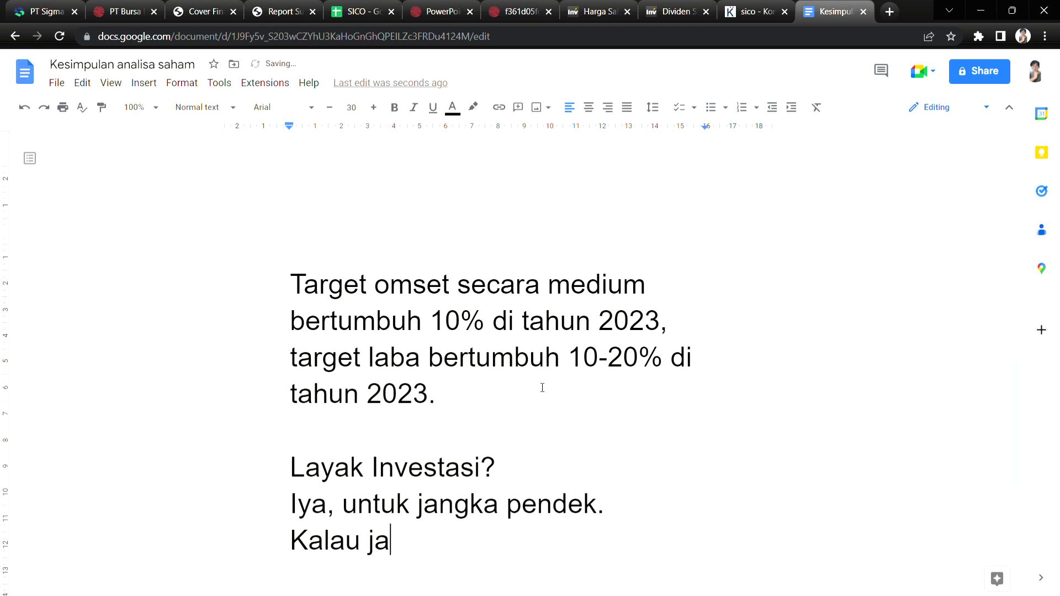
pyautogui.write('ngka panjang')
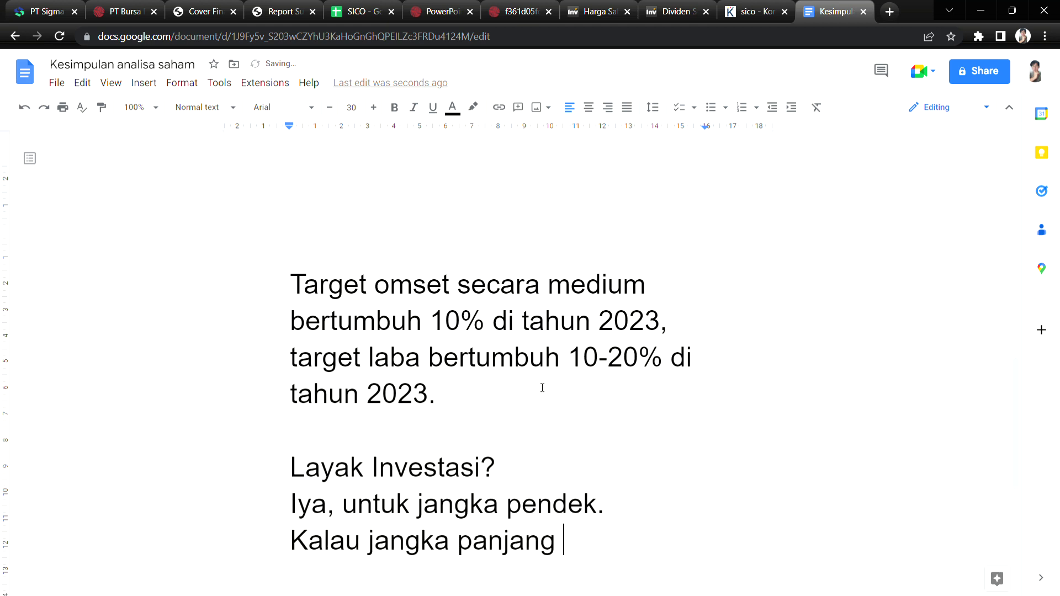
pyautogui.write(', tidak.')
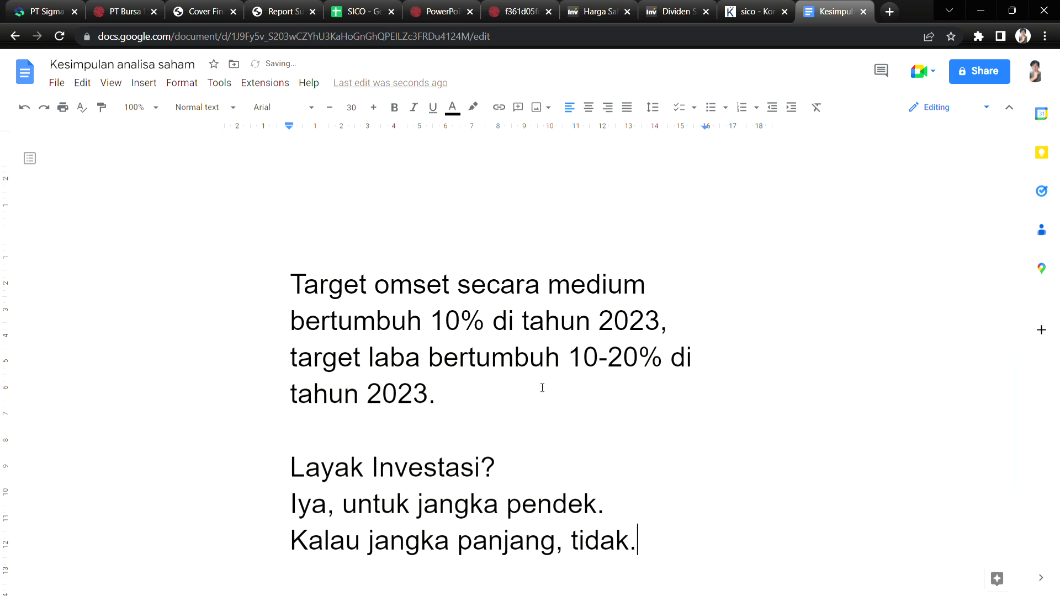
pyautogui.press('Return')
pyautogui.press('Return')
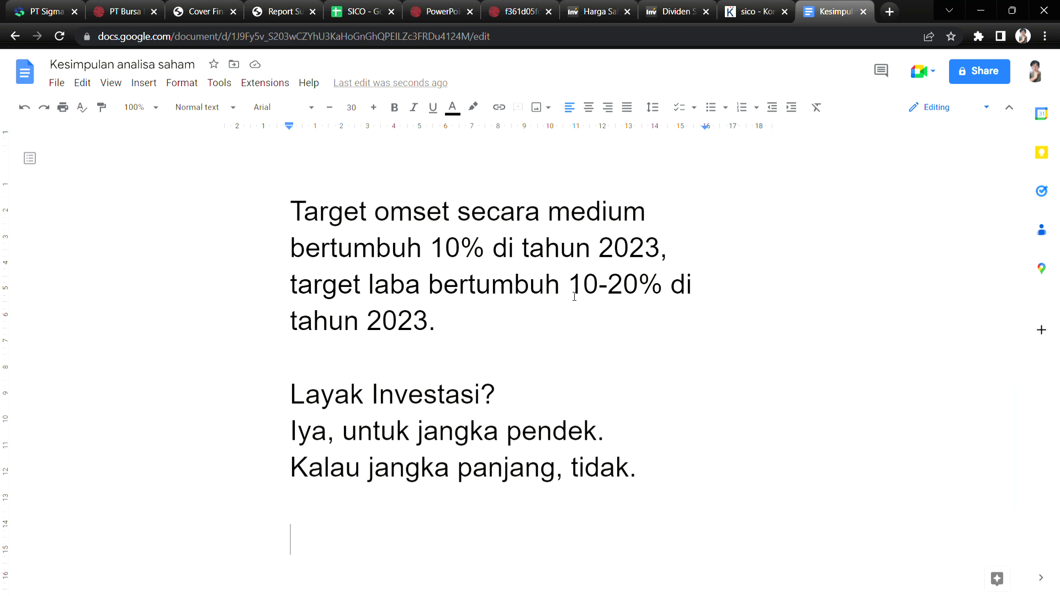
# Reread the 2023 profit and revenue growth targets, highlighting their percentages, and return to the empty line at the document's end.
pyautogui.moveTo(569, 296); pyautogui.dragTo(635, 294)
pyautogui.moveTo(430, 251); pyautogui.dragTo(492, 251)
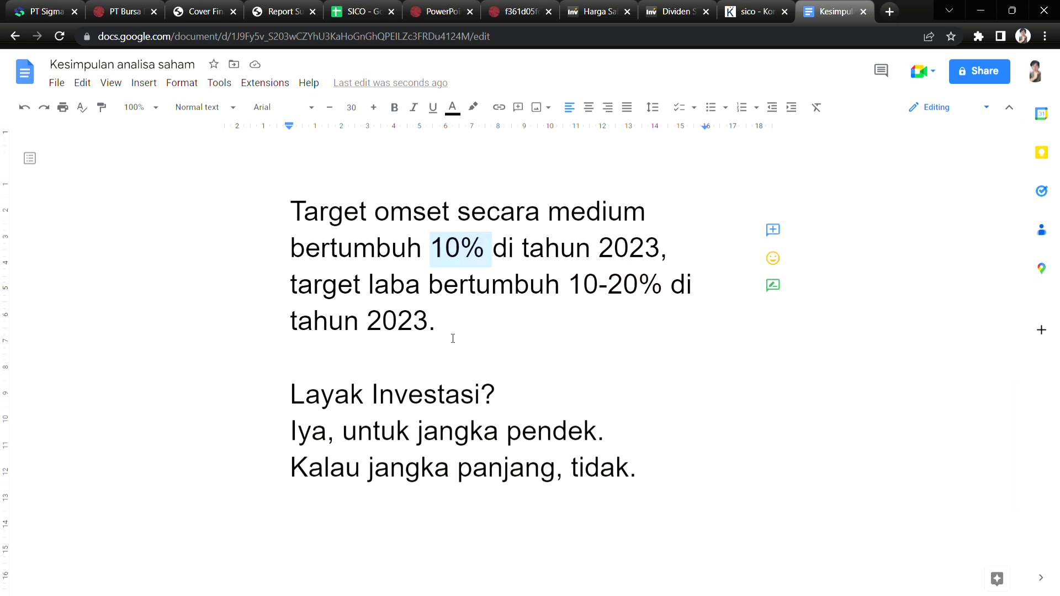
pyautogui.click(612, 547)
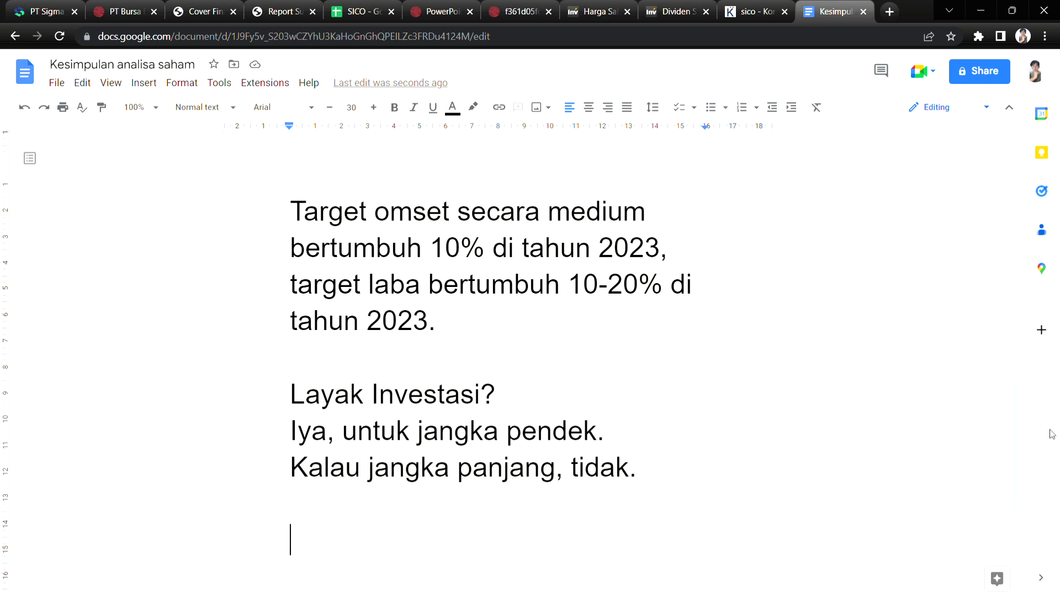
pyautogui.scroll(-1, 1015, 395)
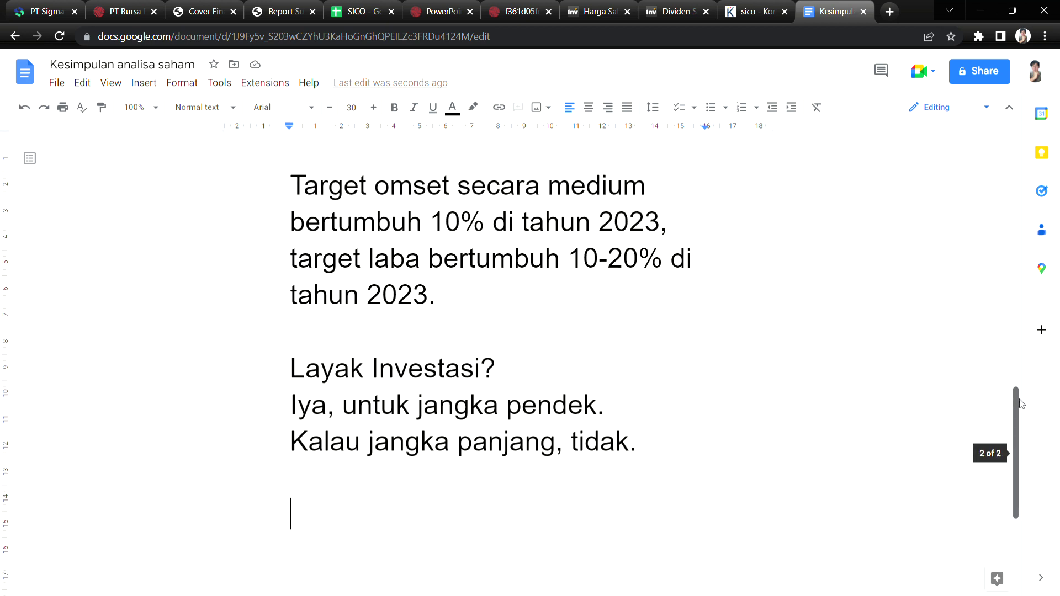
# Check SICO's yearly revenue and the 2022 Q3 row in the financial spreadsheet.
pyautogui.click(356, 11)
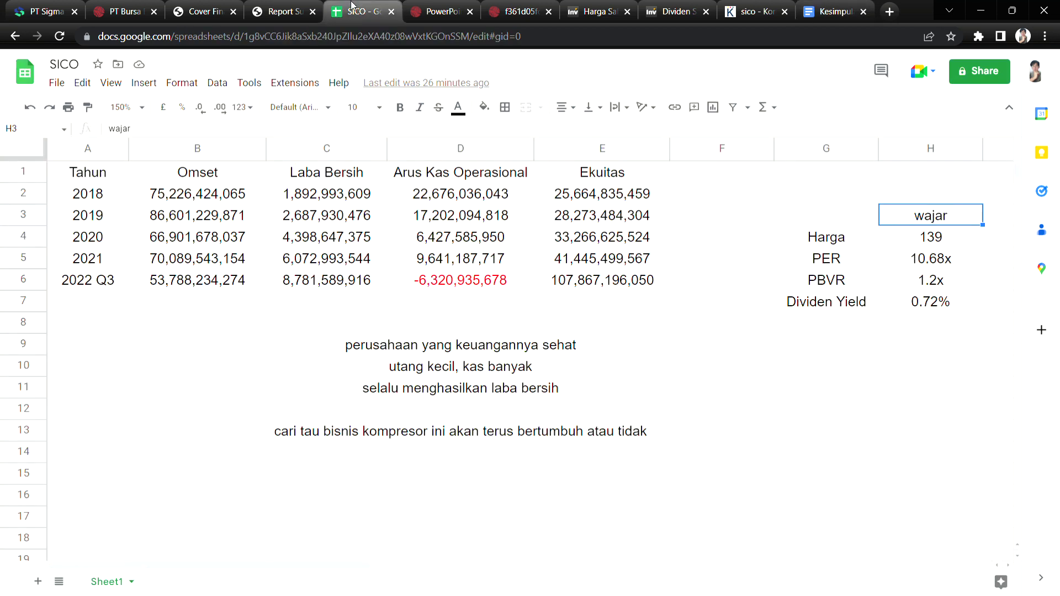
pyautogui.click(185, 292)
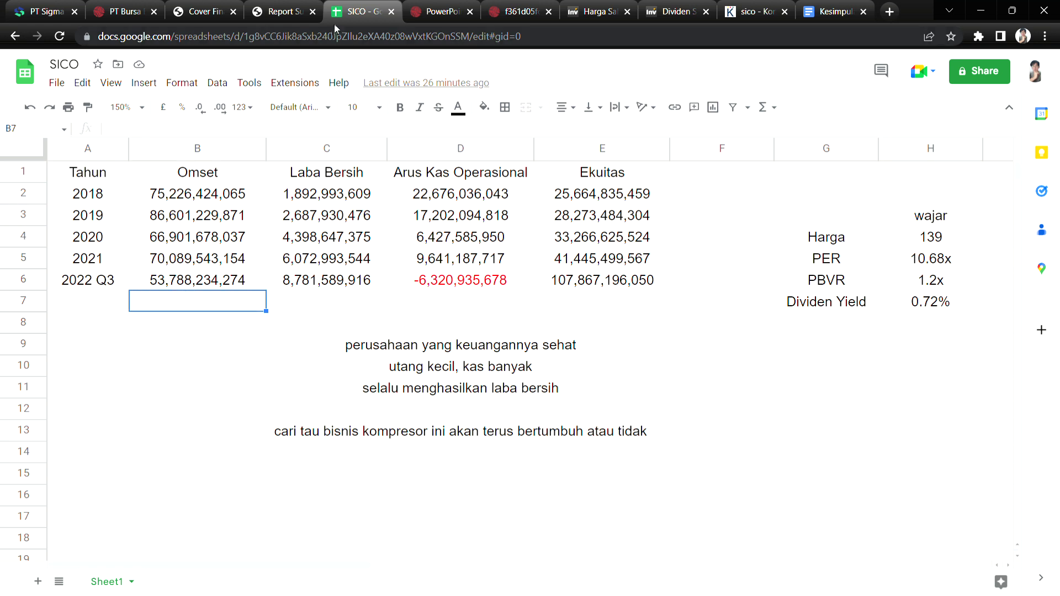
pyautogui.click(285, 11)
pyautogui.click(356, 11)
pyautogui.click(102, 299)
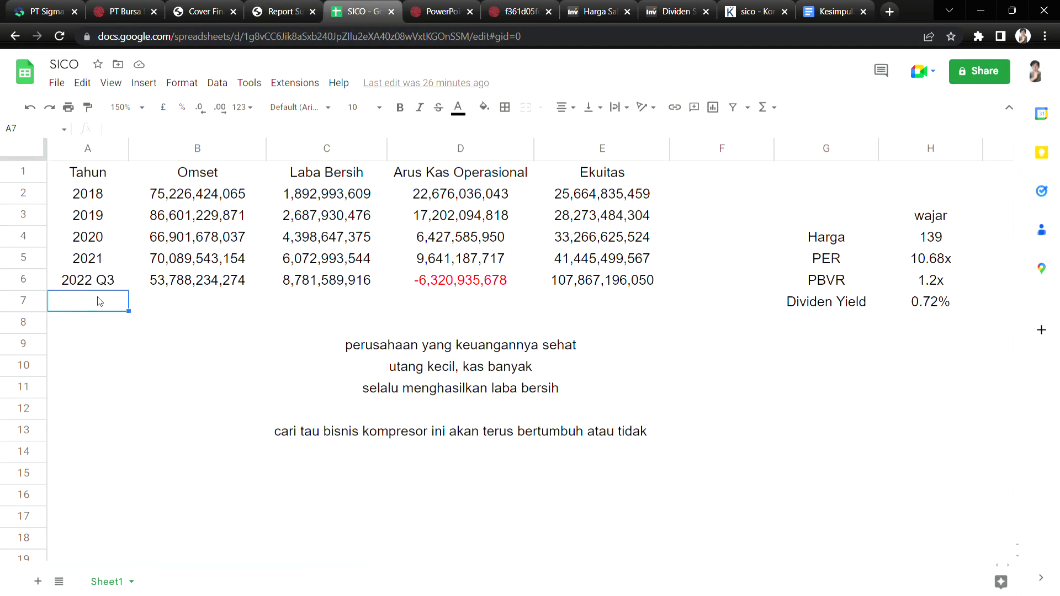
pyautogui.click(223, 306)
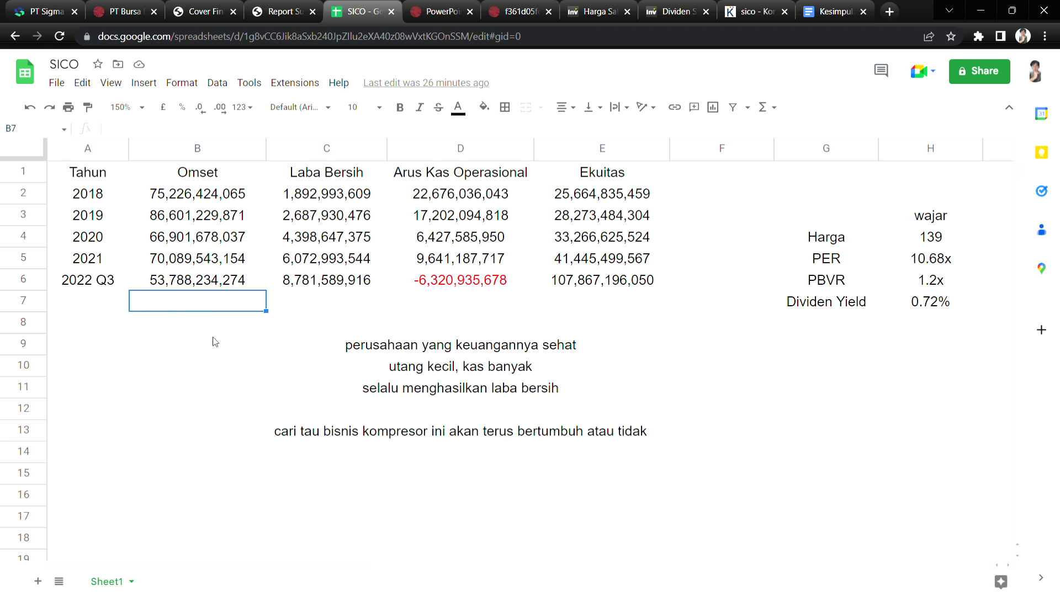
# Return to the Google Docs conclusion and write "Kalau berani cutloss, boleh langsung beli" on the last line.
pyautogui.click(806, 9)
pyautogui.write('kalau bea')
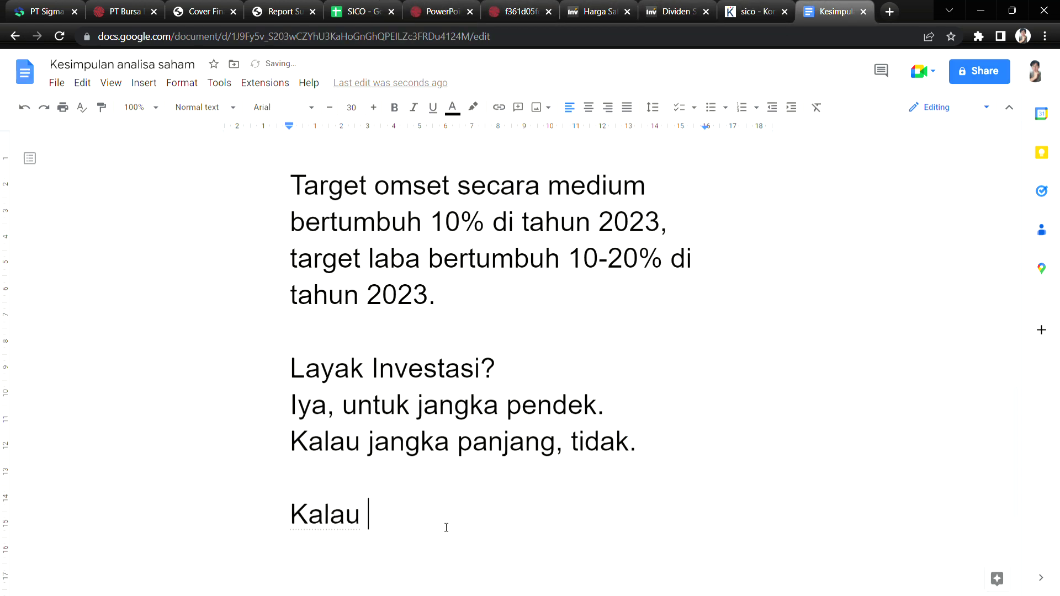
pyautogui.write('ani cutloss, boleh langsung beli')
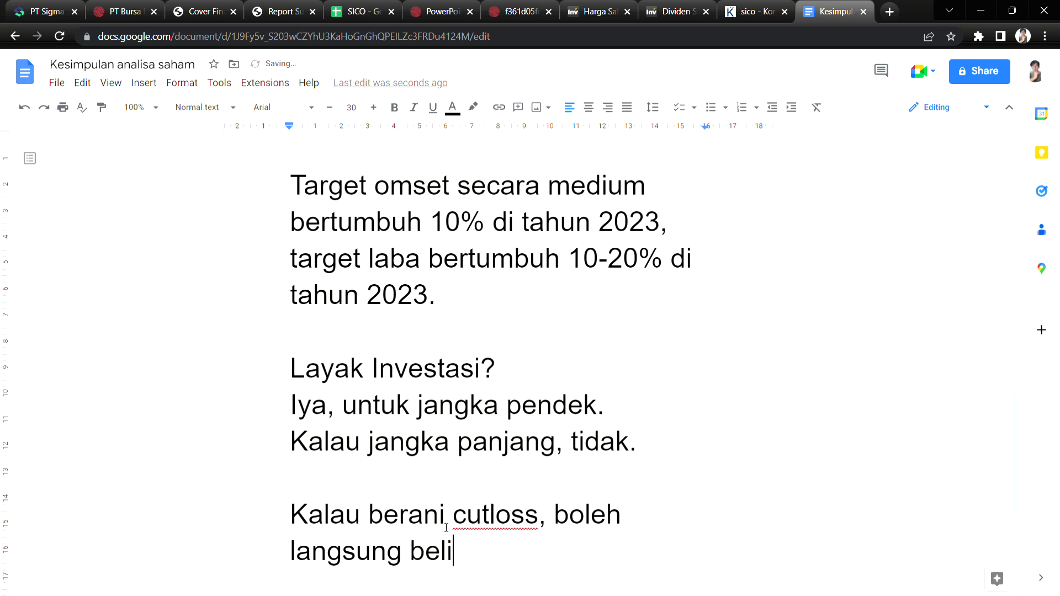
# End the sentence with a period and add "Kalau tidak mau cutloss, tunggu laporan keuangan Q1 2023 dipublish.".
pyautogui.write('. kalau tidak')
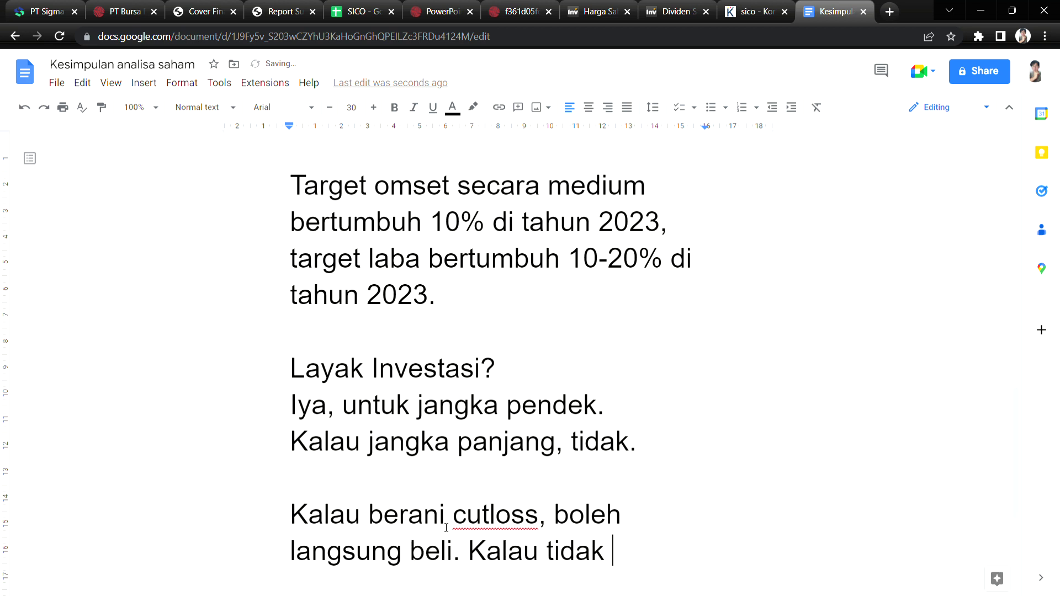
pyautogui.write(' mau cutloso')
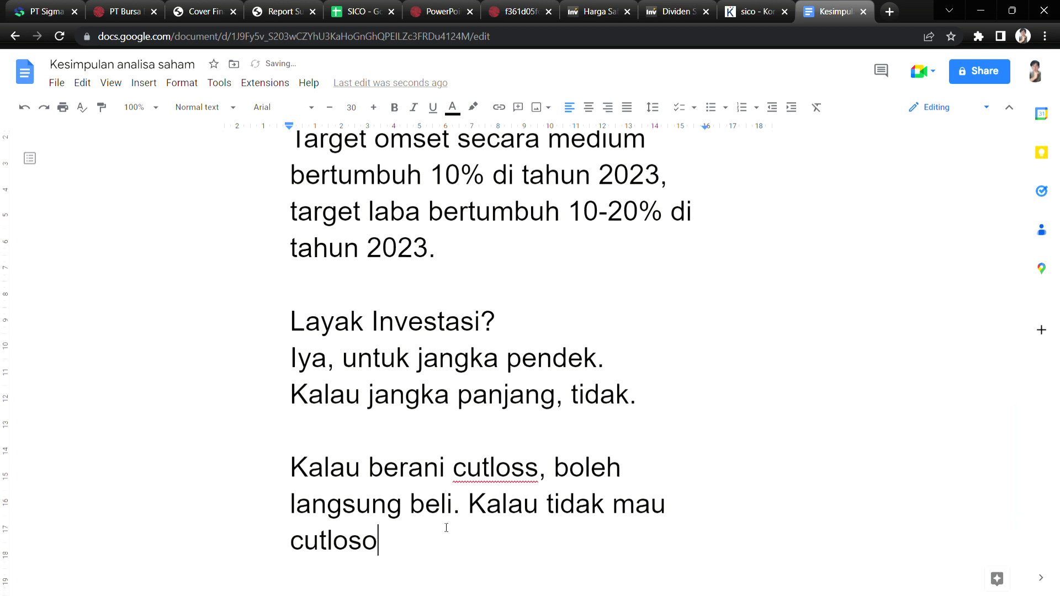
pyautogui.press('BackSpace')
pyautogui.write('s, tungg')
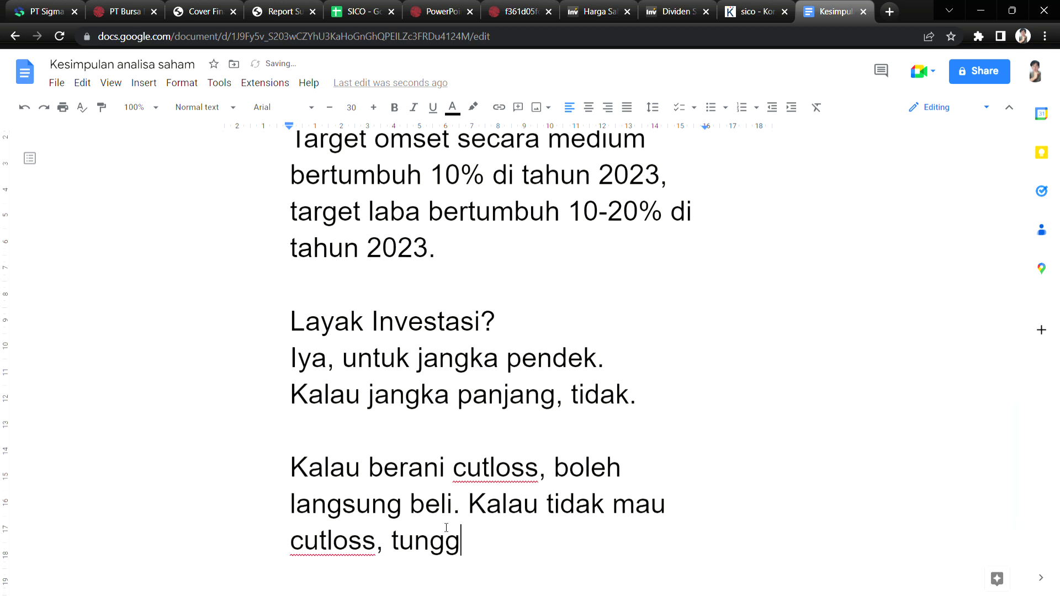
pyautogui.write('u laporan ke')
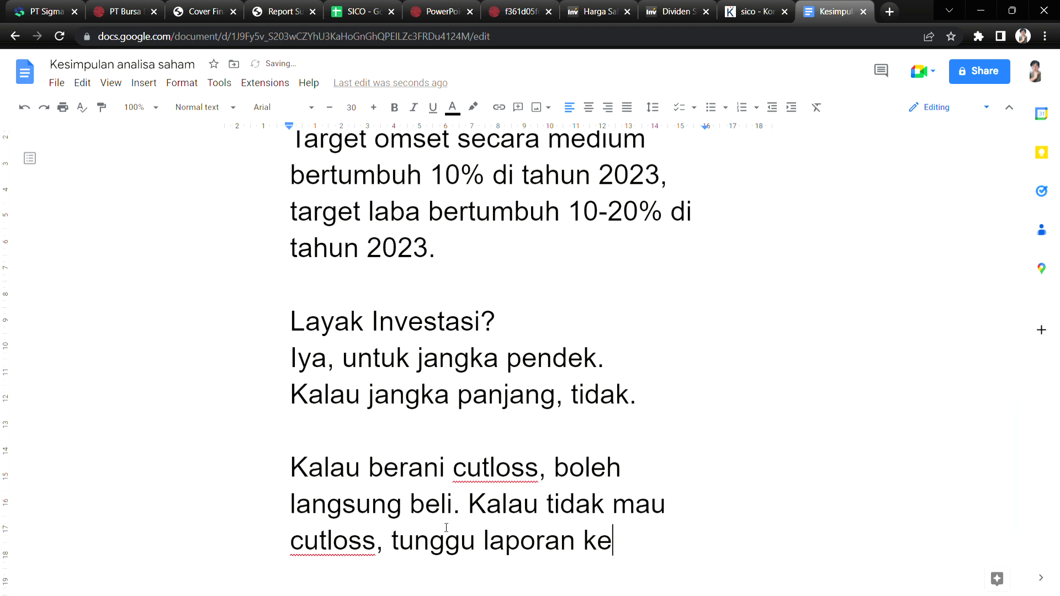
pyautogui.write('uangan Q1 2023 dipu')
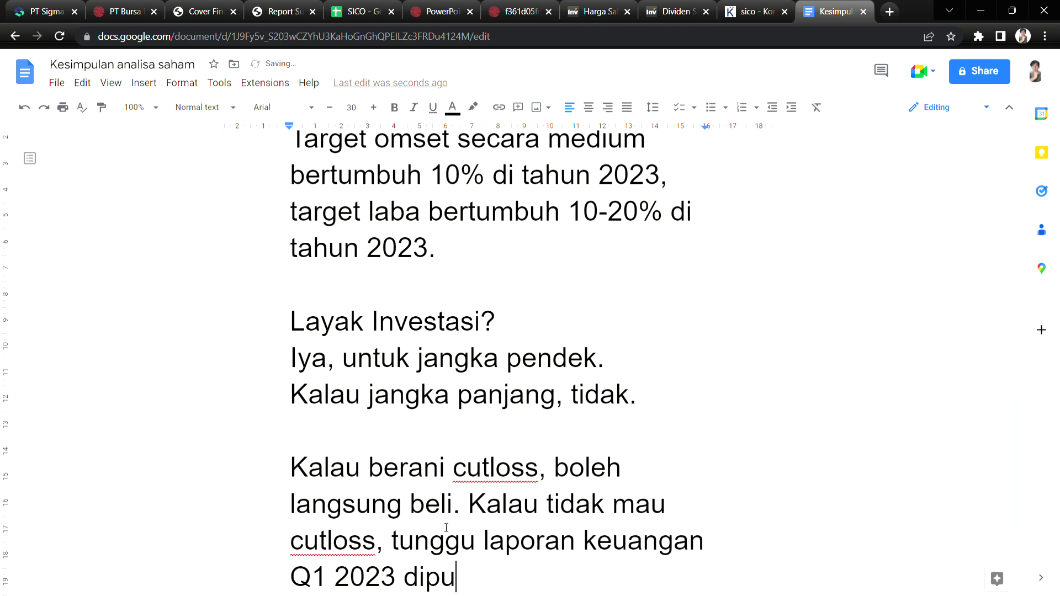
pyautogui.write('blish')
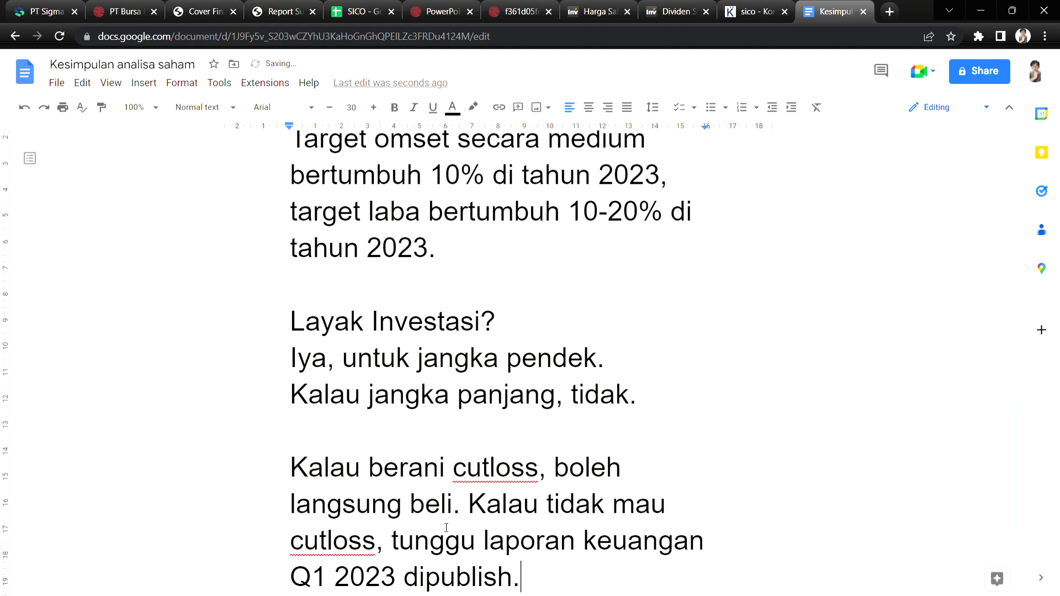
pyautogui.write('.')
# Reread the "Layak Investasi?" answers, highlighting the short-term and long-term lines.
pyautogui.scroll(-1, 1017, 410)
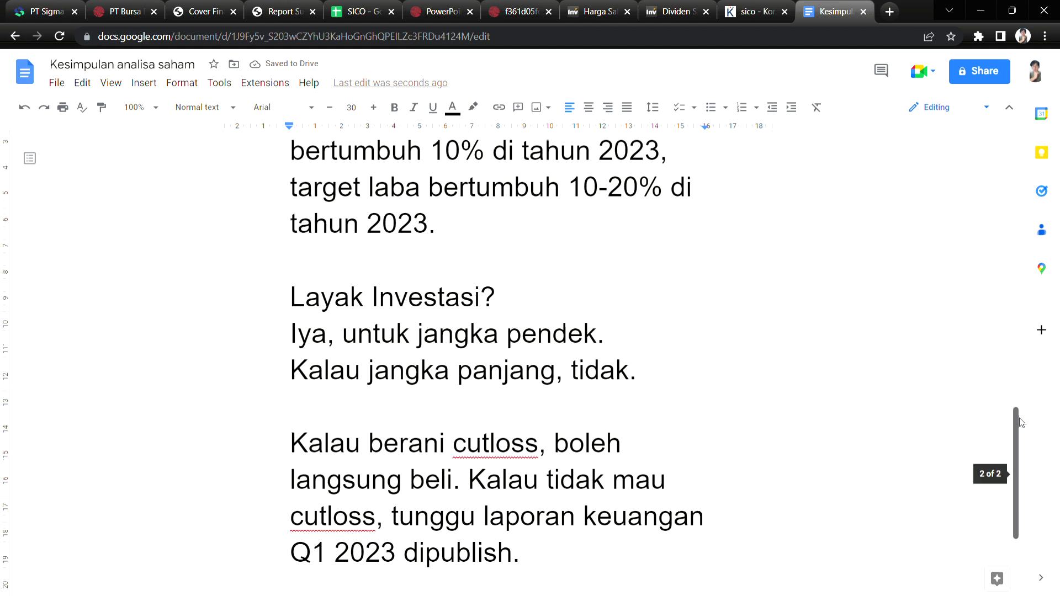
pyautogui.scroll(2, 1025, 389)
pyautogui.scroll(-3, 1025, 388)
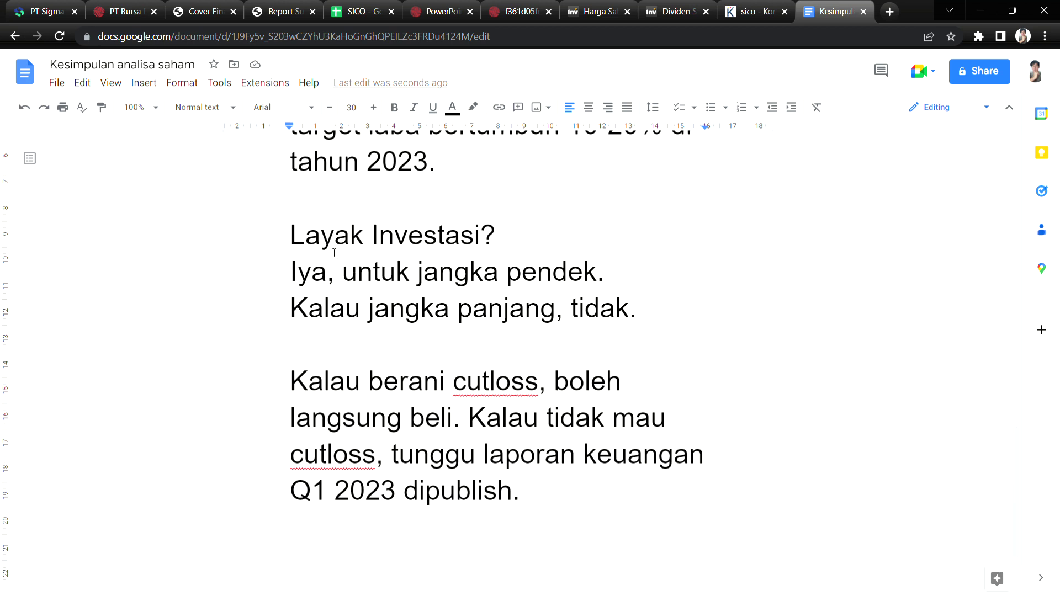
pyautogui.moveTo(298, 272); pyautogui.dragTo(627, 276)
pyautogui.moveTo(330, 308); pyautogui.dragTo(643, 316)
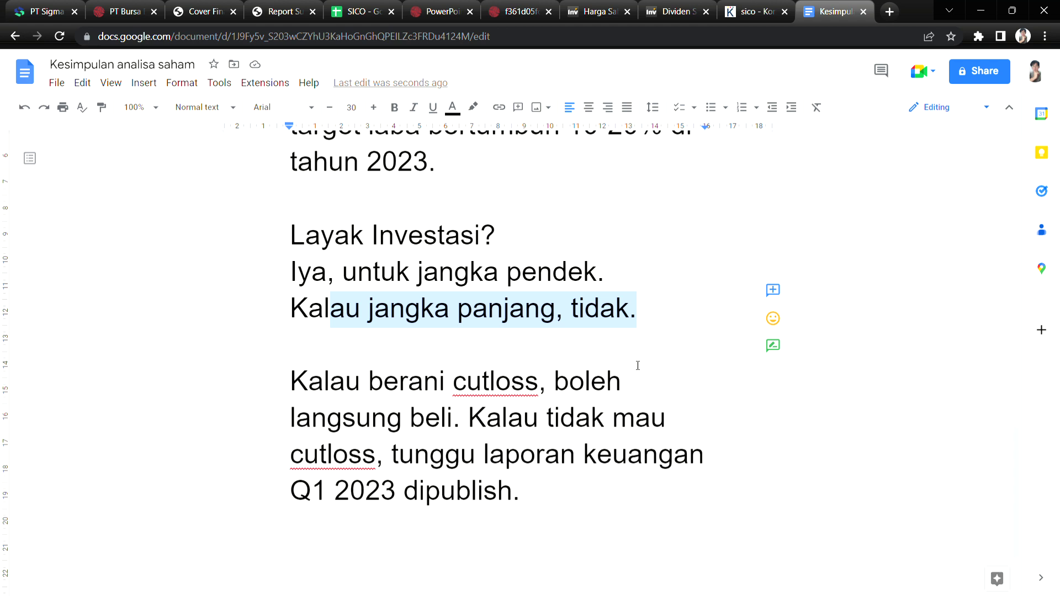
# Review the conclusion's notes on electric vehicles, the SPBU plan and oil and gas dependence, highlighting key phrases, and return to the document's end.
pyautogui.moveTo(1015, 524); pyautogui.dragTo(1009, 219)
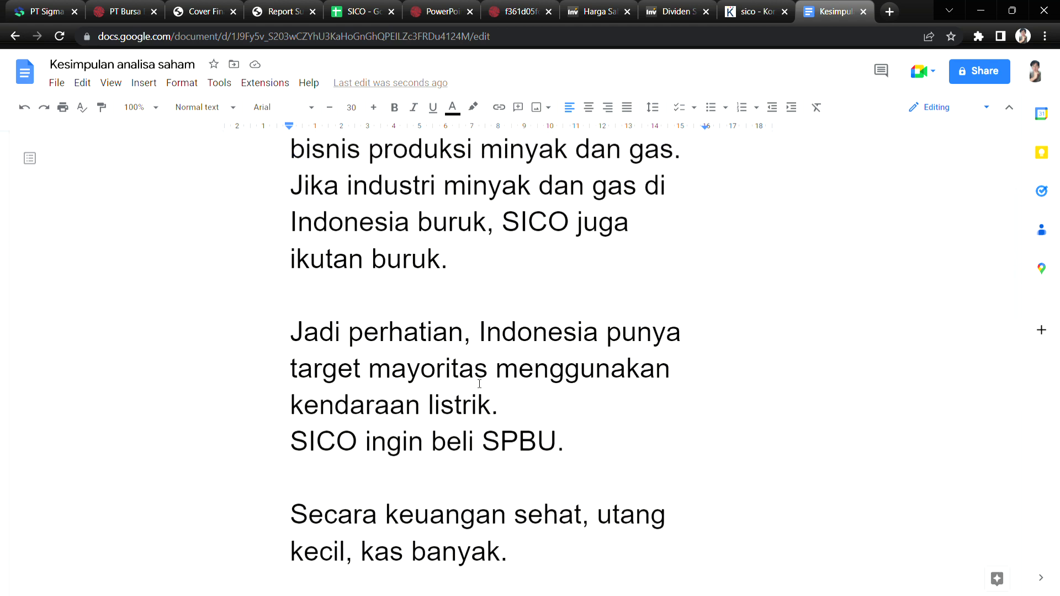
pyautogui.moveTo(335, 404); pyautogui.dragTo(490, 401)
pyautogui.moveTo(317, 451); pyautogui.dragTo(556, 463)
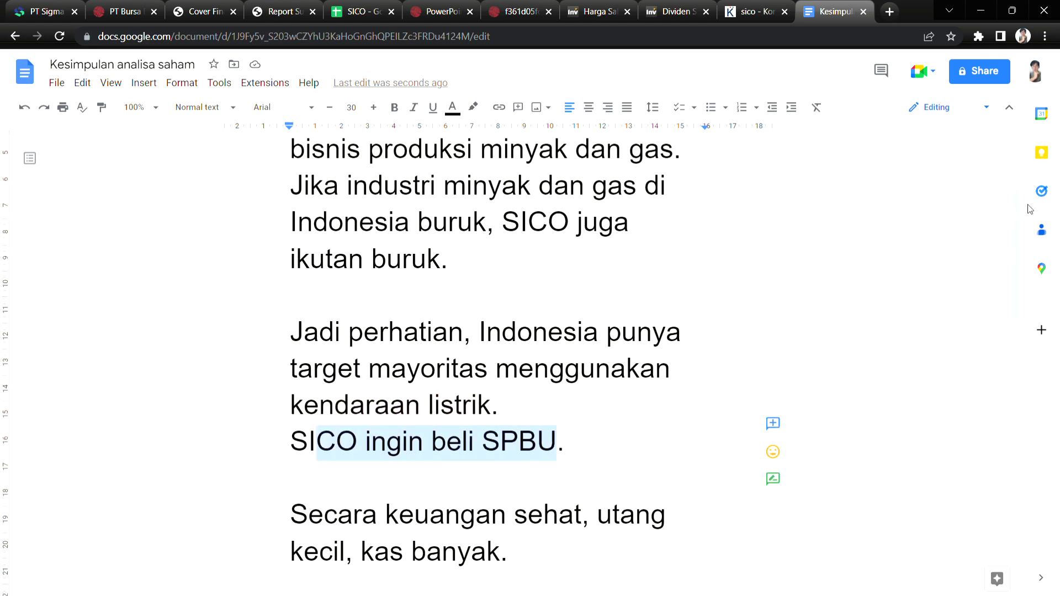
pyautogui.scroll(3, 968, 187)
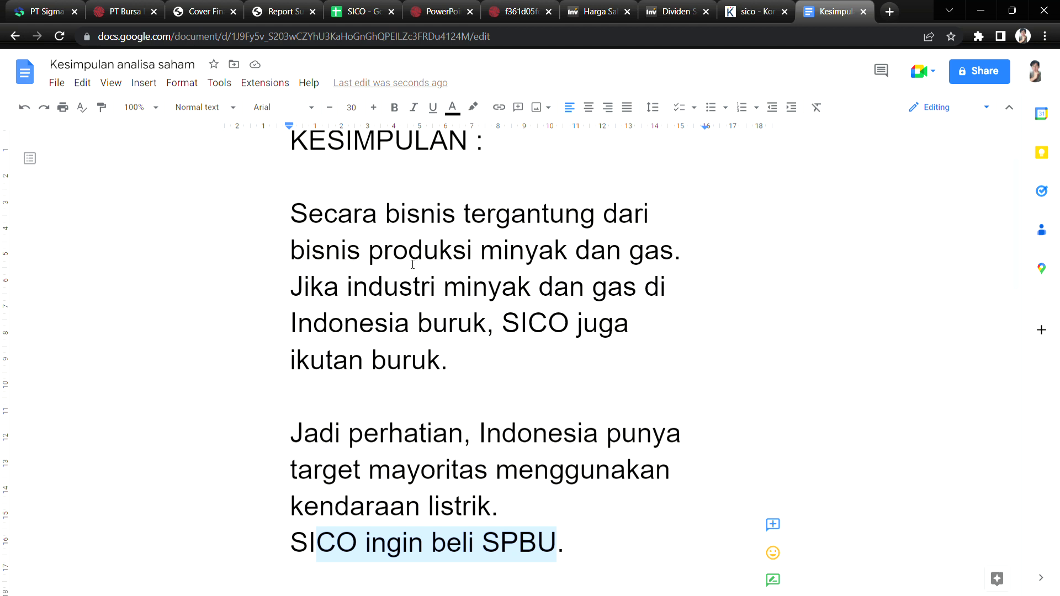
pyautogui.moveTo(444, 288); pyautogui.dragTo(624, 293)
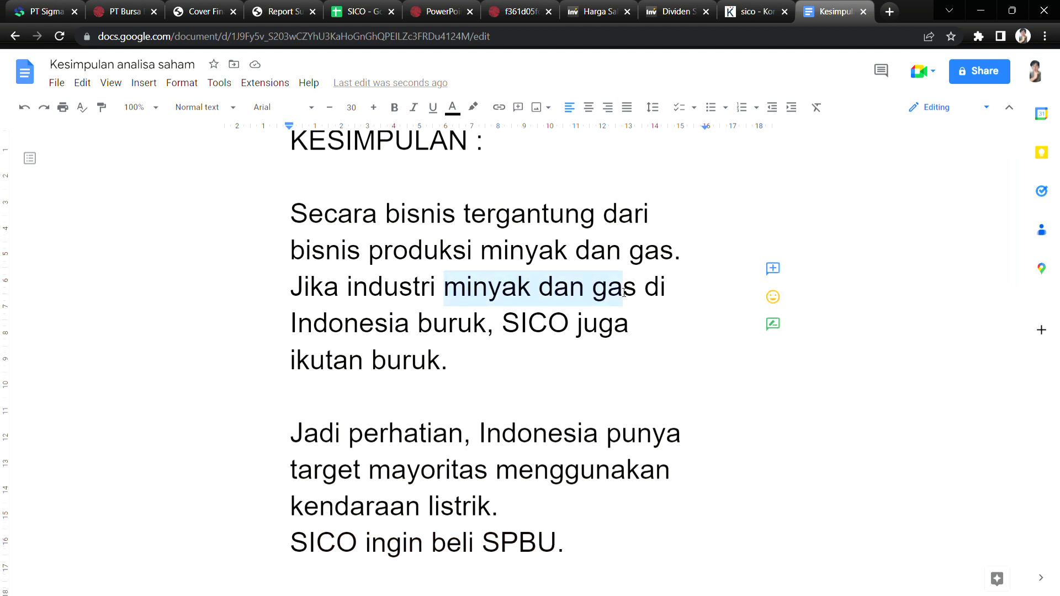
pyautogui.moveTo(473, 288); pyautogui.dragTo(623, 290)
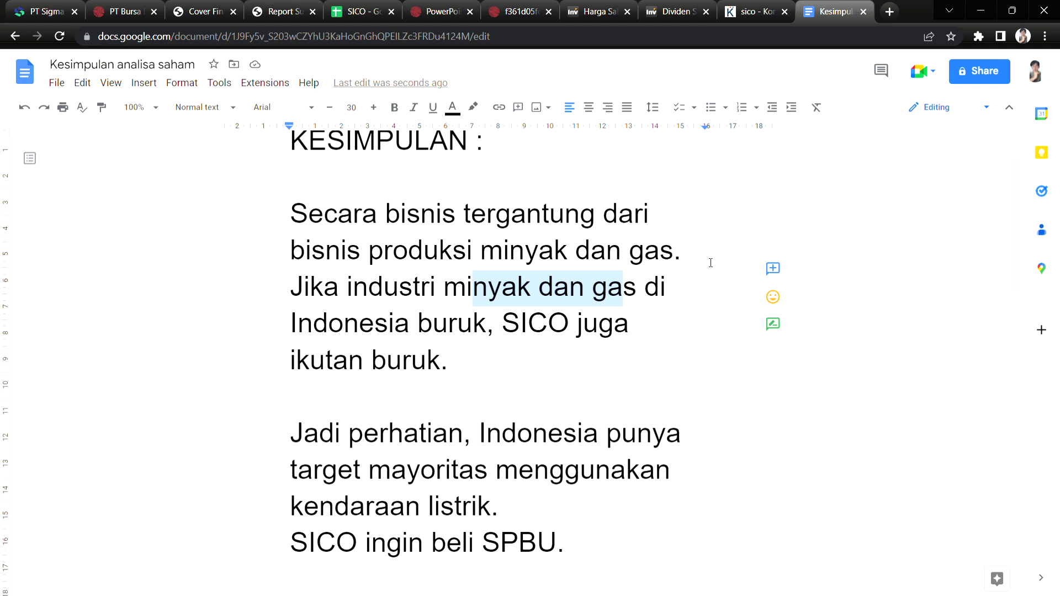
pyautogui.moveTo(521, 325); pyautogui.dragTo(597, 326)
pyautogui.moveTo(1018, 174); pyautogui.dragTo(1025, 472)
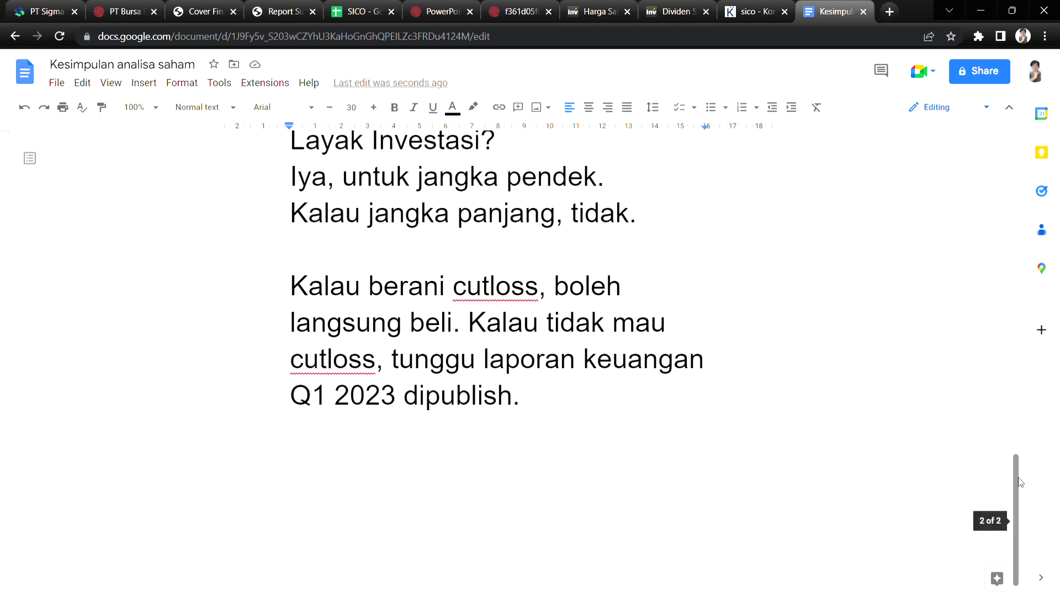
pyautogui.moveTo(1014, 478); pyautogui.dragTo(1027, 460)
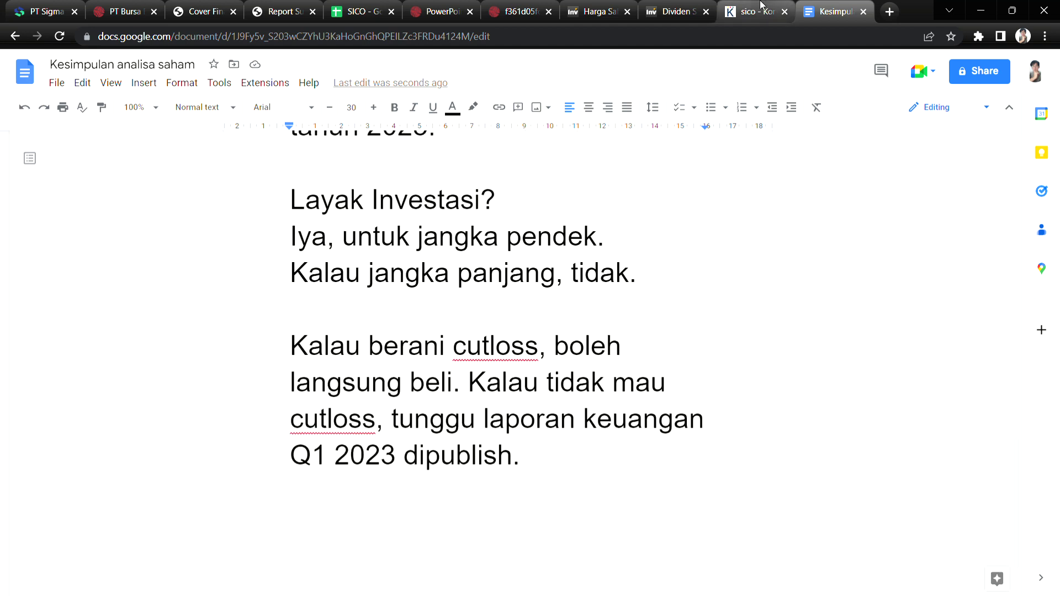